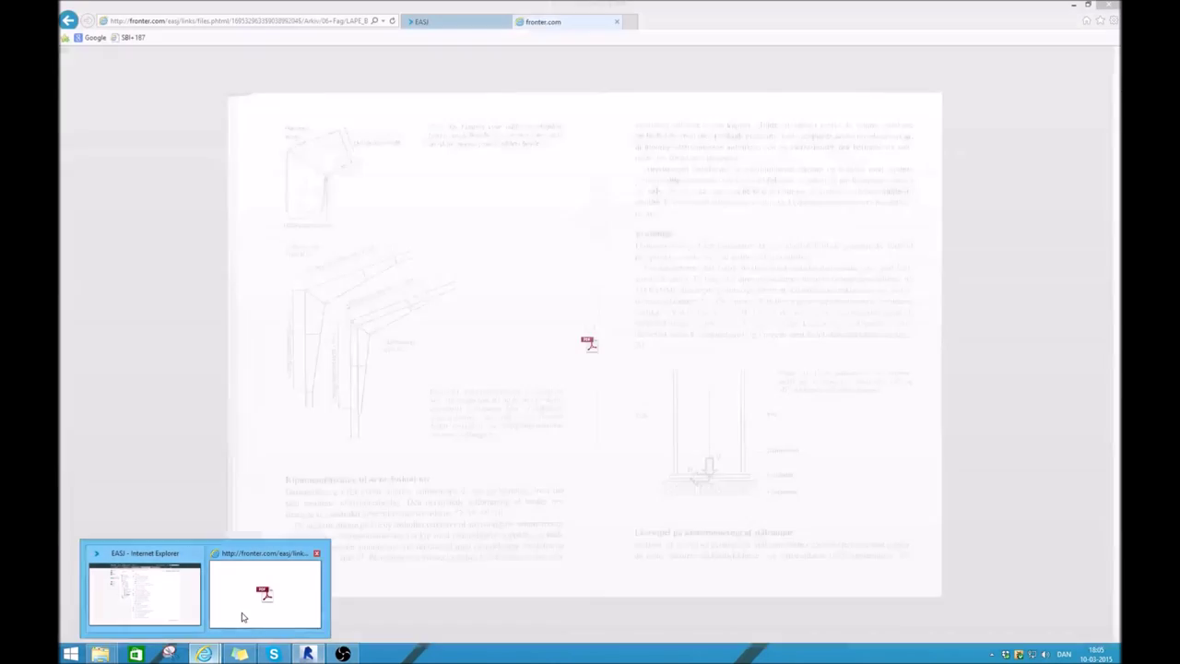
# Check the portal-frame reference PDF, then inspect the red IPE330 beam in the model
pyautogui.click(242, 616)
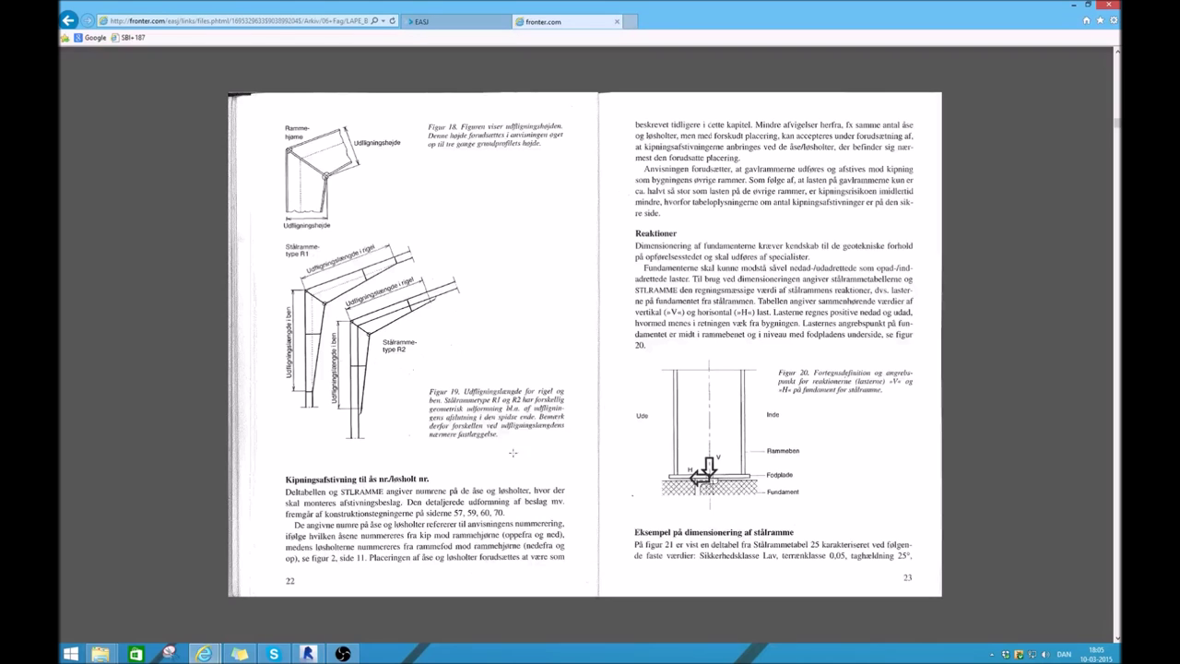
pyautogui.hotkey('alt', 'Tab')
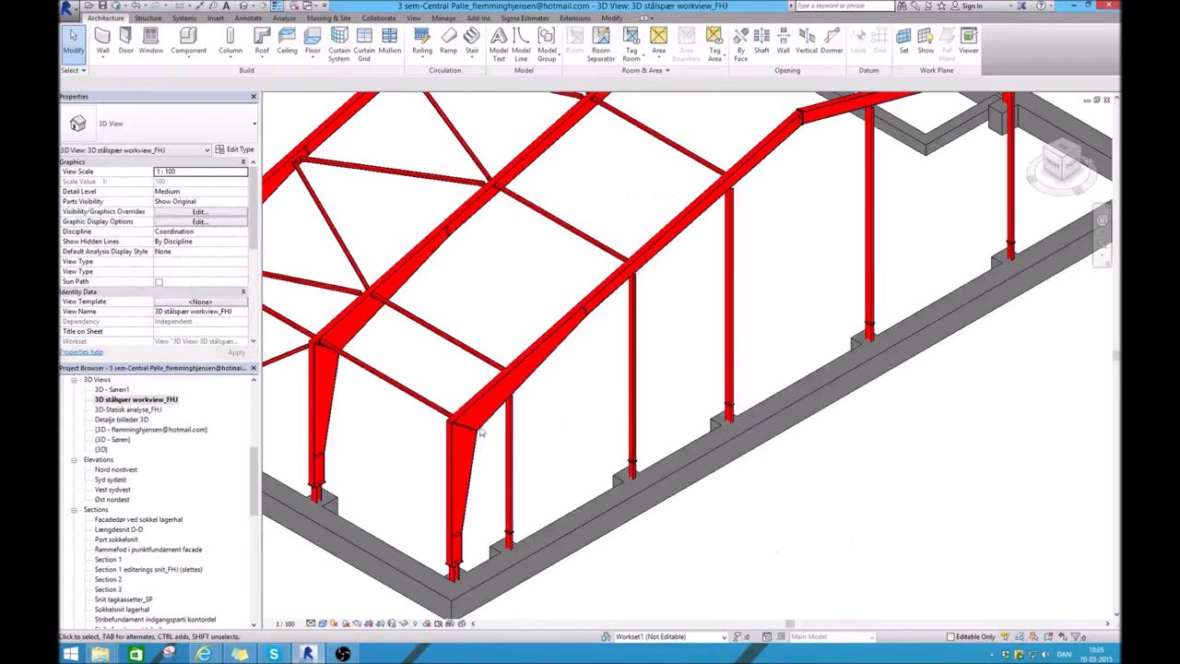
pyautogui.click(470, 435)
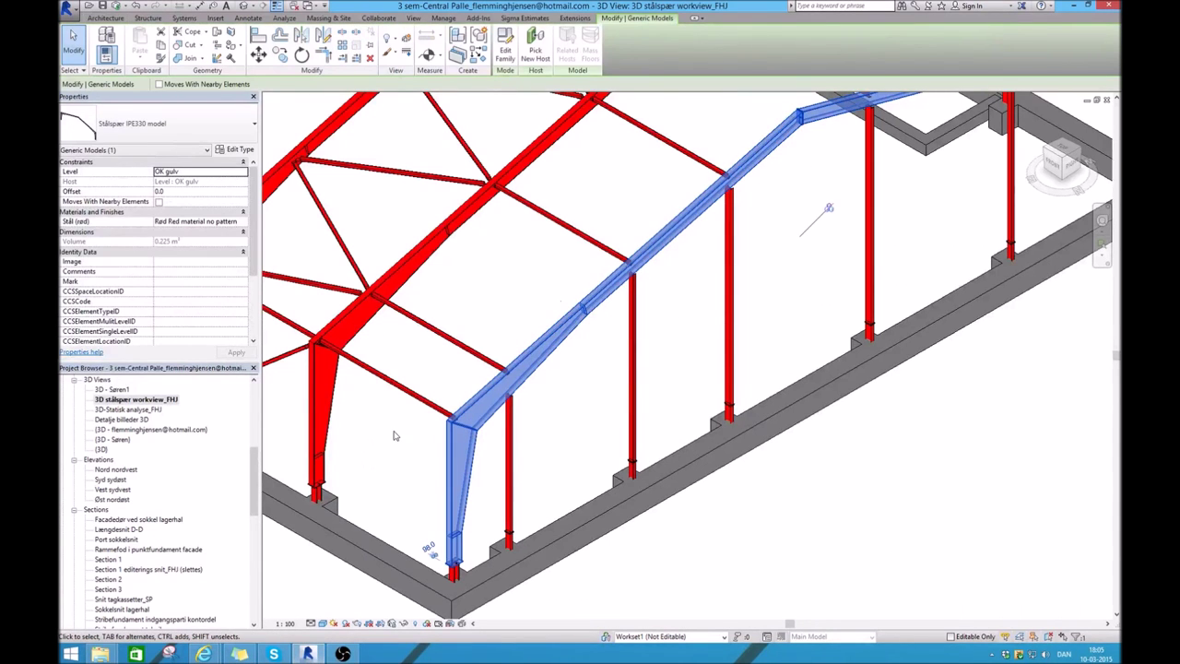
pyautogui.click(135, 399)
# Open the Planview_FHJ floor plan and zoom in on the building
pyautogui.scroll(5, 134, 458)
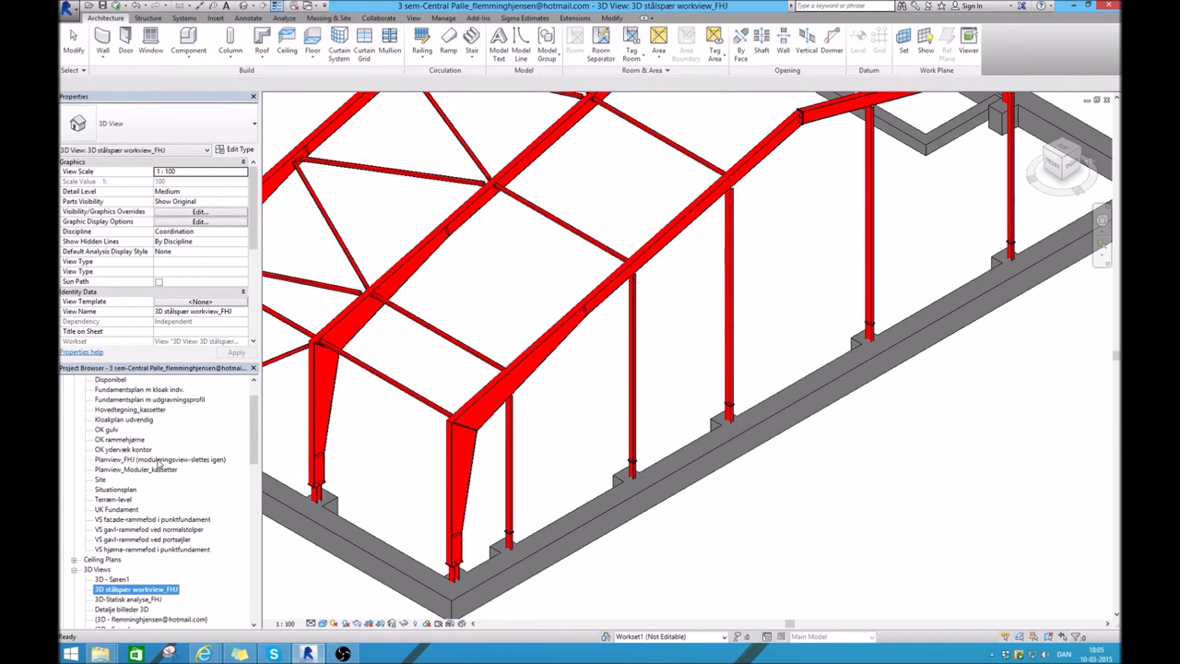
pyautogui.doubleClick(160, 459)
pyautogui.scroll(5, 615, 333)
pyautogui.click(269, 5)
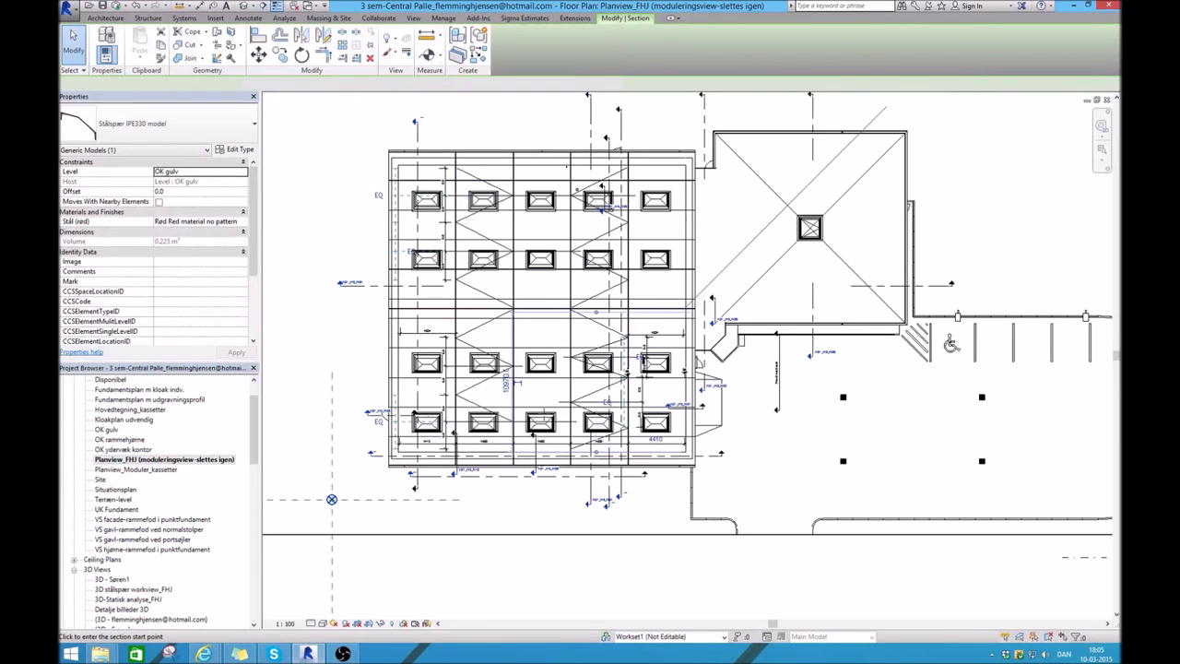
# Place a vertical section line through the building, widen its crop, and go to Section 4
pyautogui.click(547, 495)
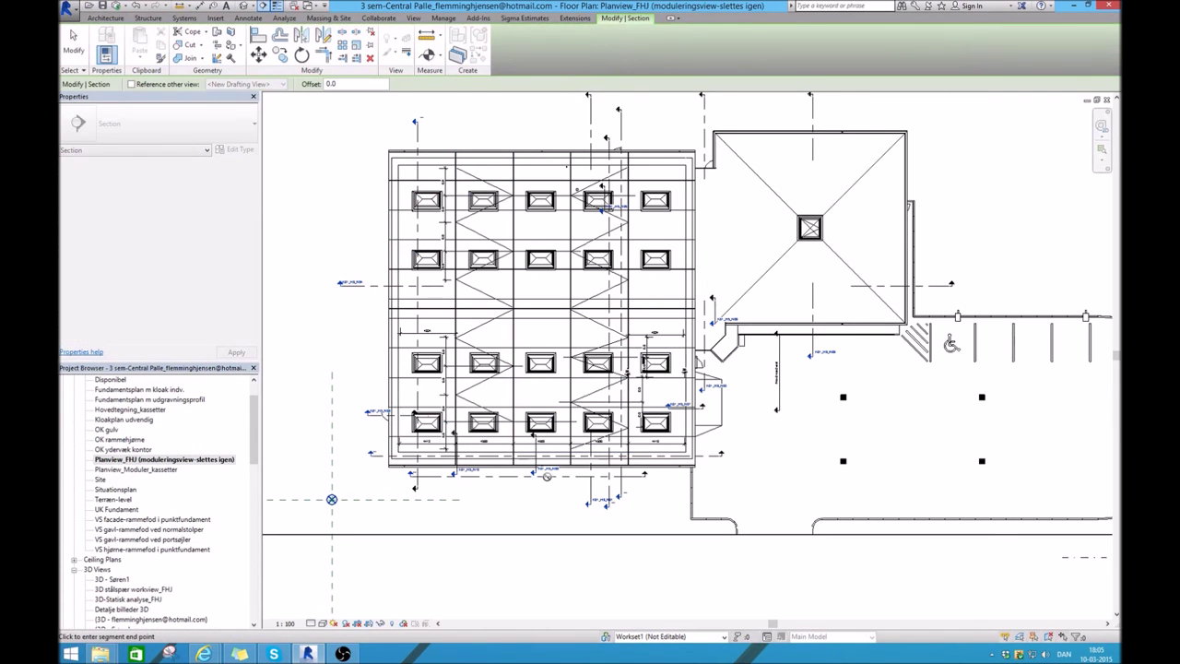
pyautogui.click(545, 118)
pyautogui.press('Escape')
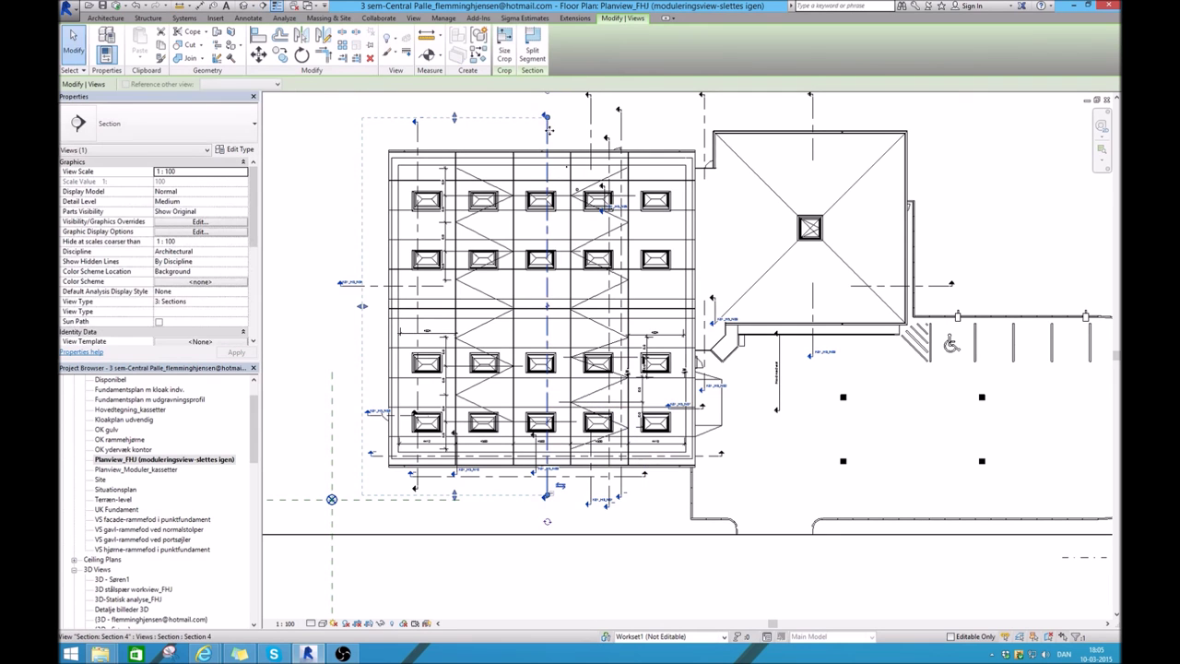
pyautogui.moveTo(362, 306); pyautogui.dragTo(489, 307)
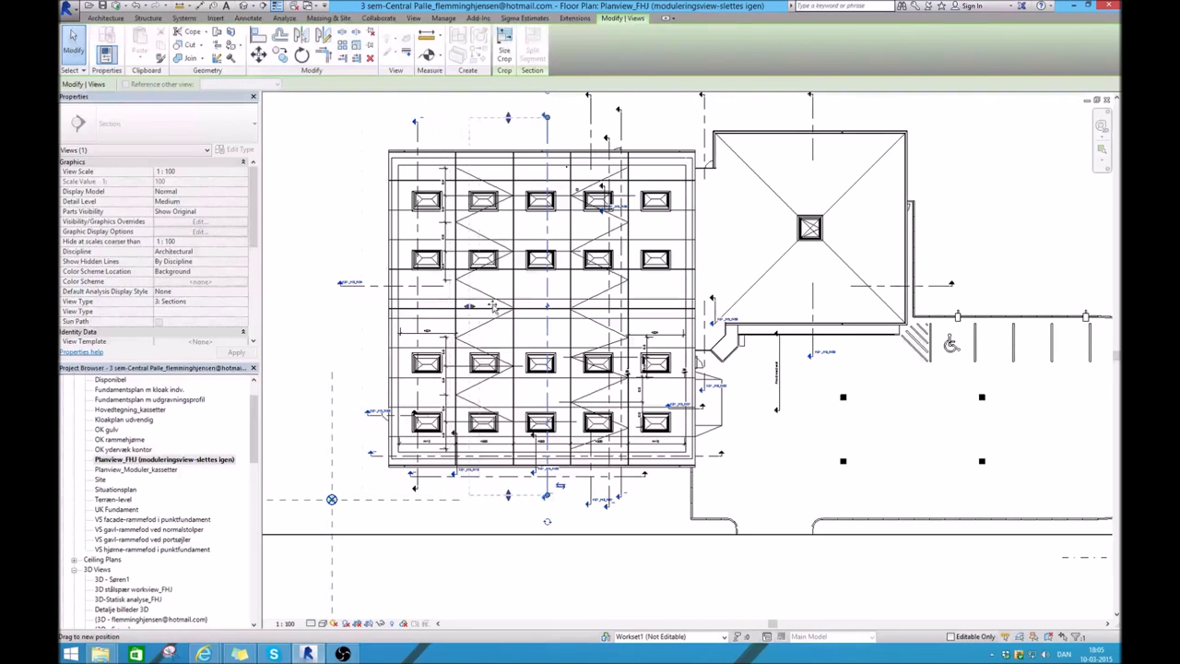
pyautogui.rightClick(547, 229)
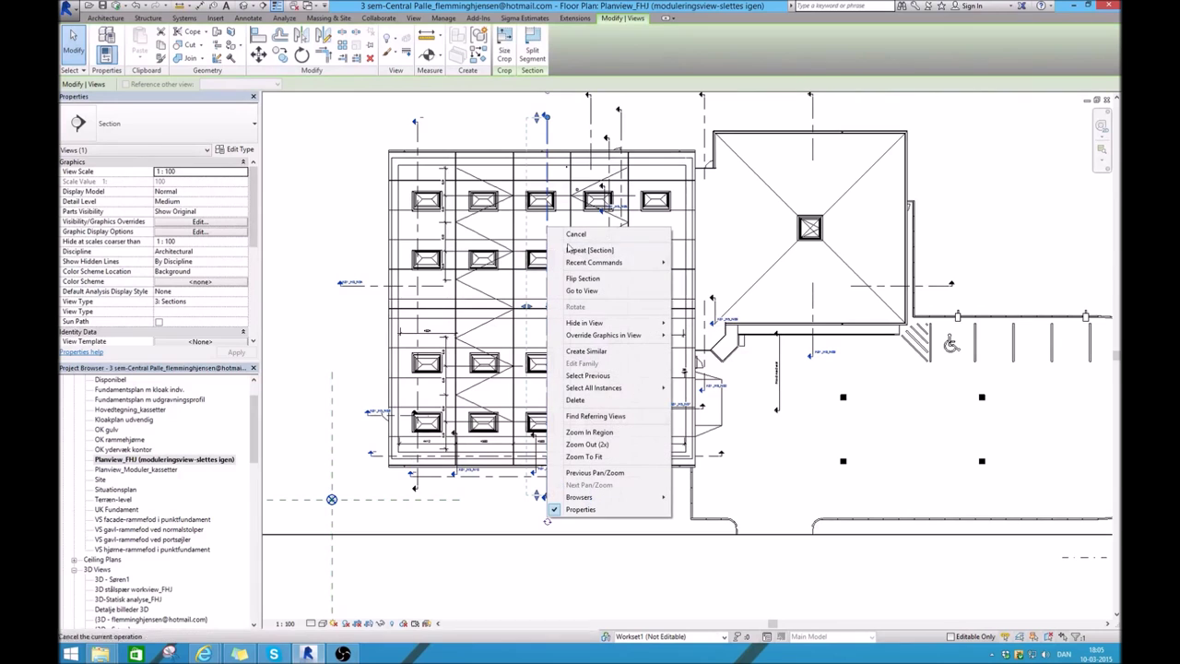
pyautogui.click(583, 290)
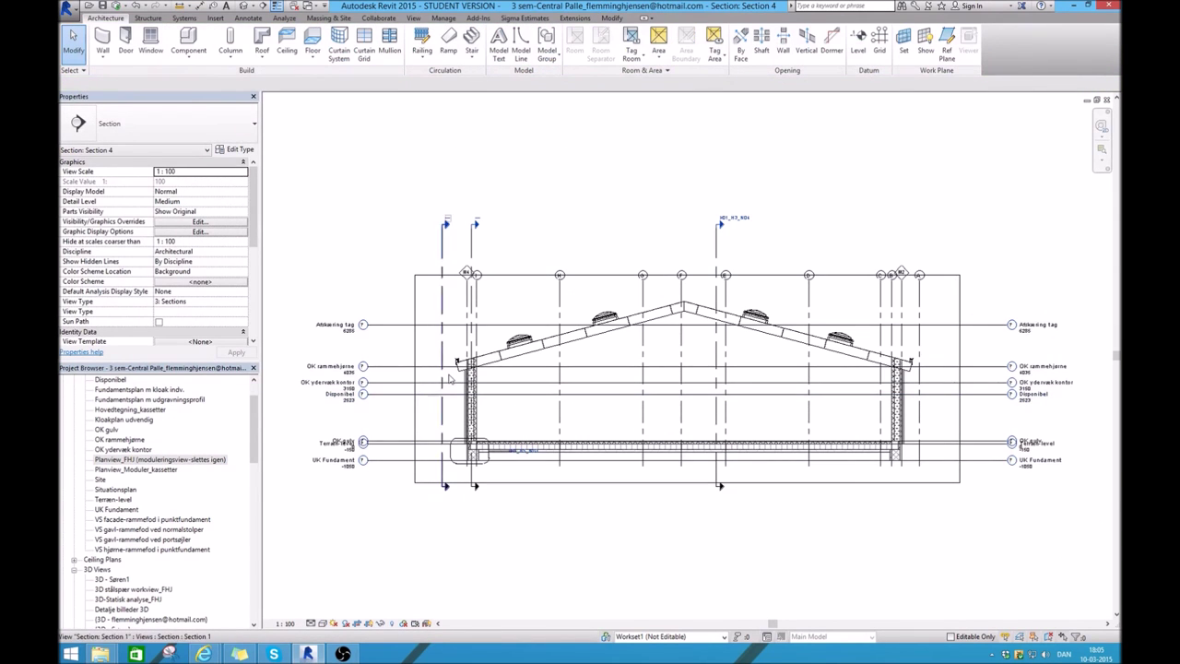
# Trace the outer frame edge with detail lines up the left wall and along the roof to the ridge
pyautogui.scroll(3, 454, 375)
pyautogui.scroll(2, 507, 379)
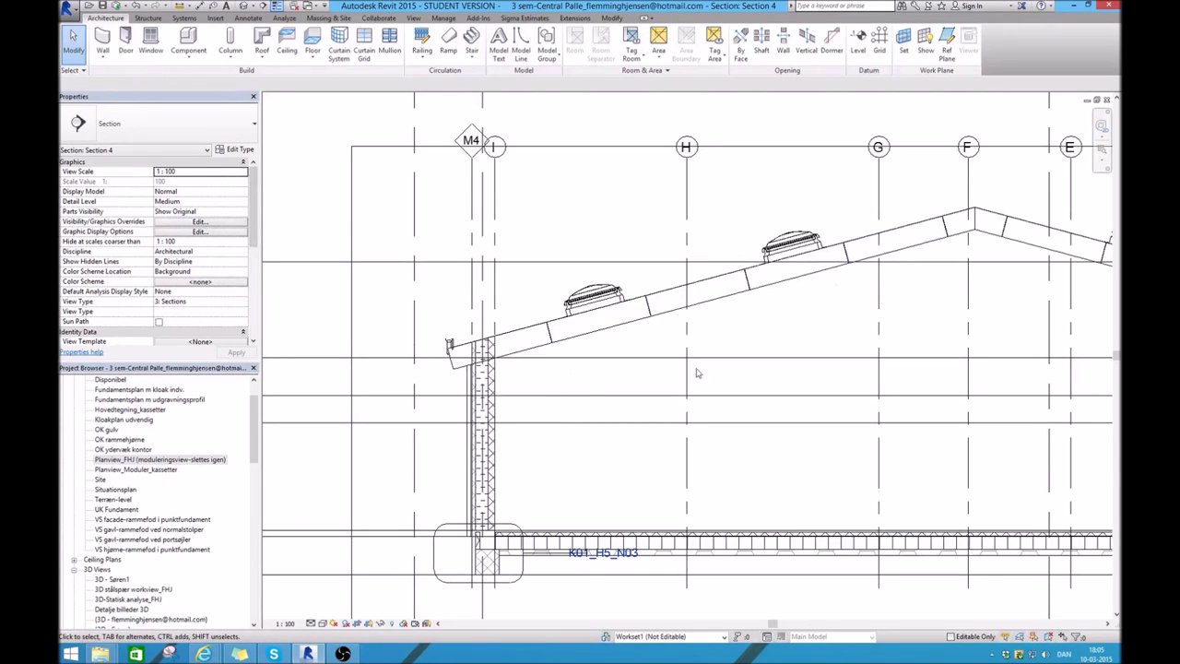
pyautogui.scroll(2, 784, 411)
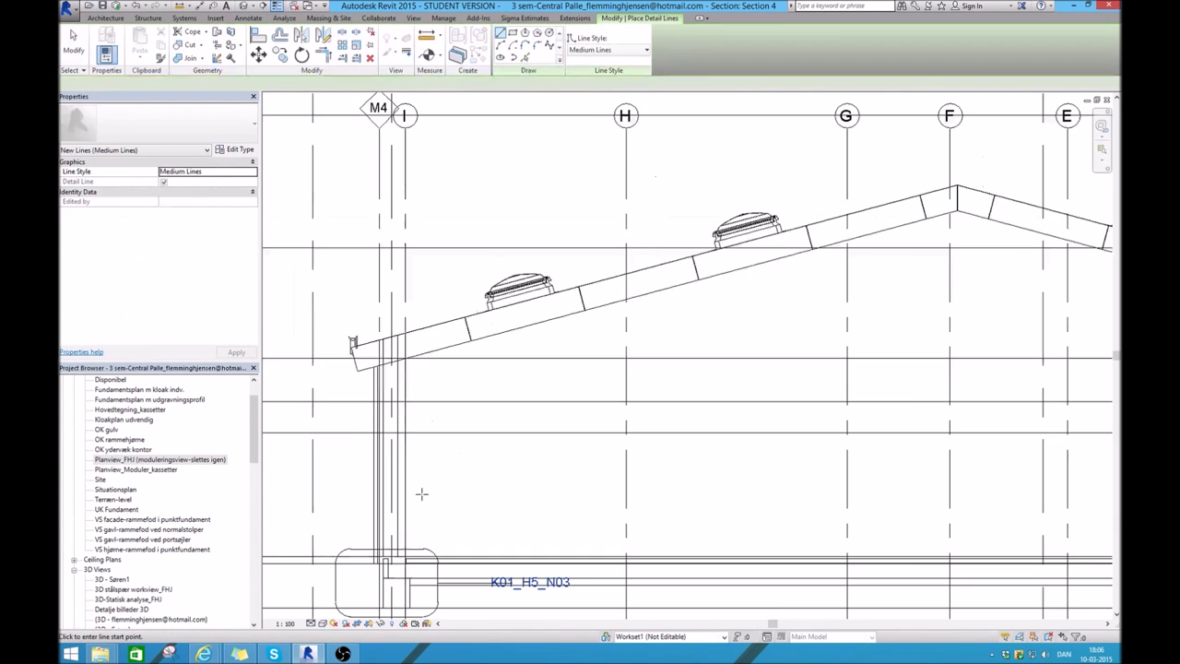
pyautogui.scroll(5, 419, 503)
pyautogui.scroll(-3, 414, 521)
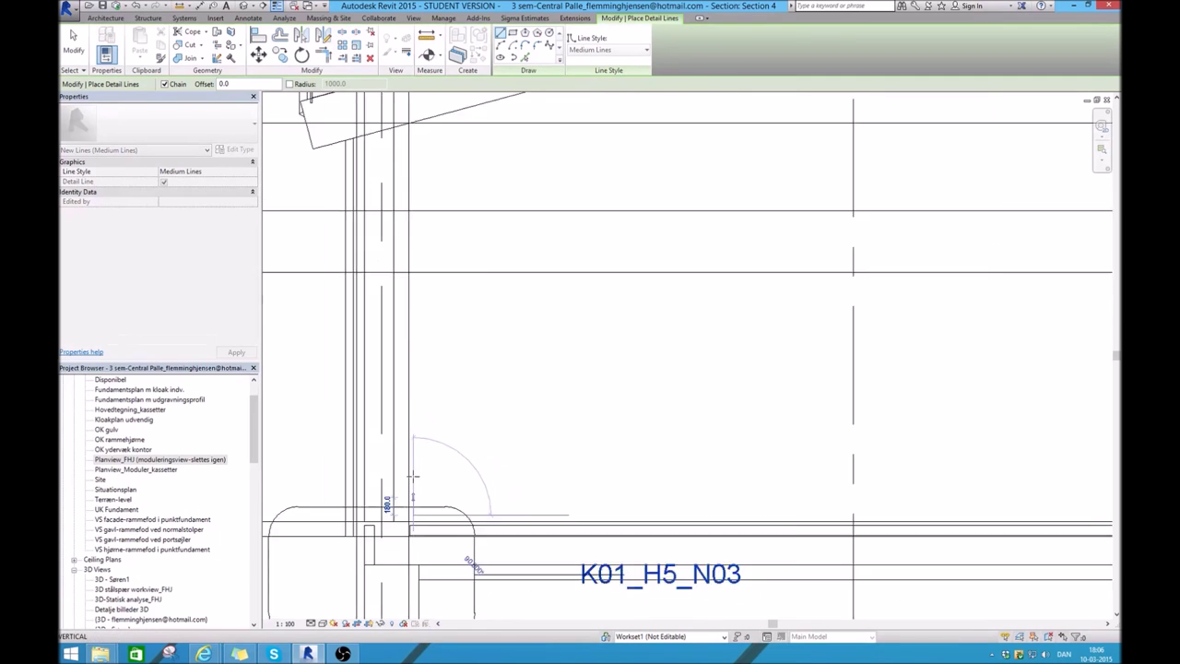
pyautogui.click(412, 508)
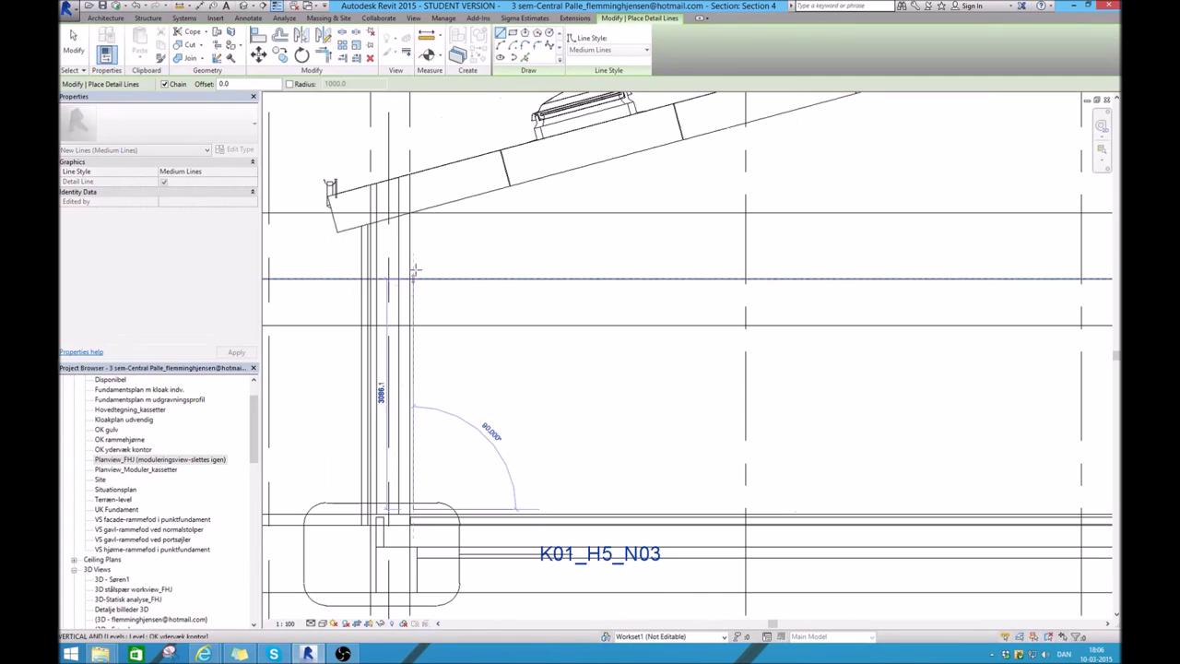
pyautogui.click(414, 217)
pyautogui.scroll(-4, 414, 218)
pyautogui.scroll(3, 745, 115)
pyautogui.scroll(1, 745, 114)
pyautogui.scroll(2, 737, 136)
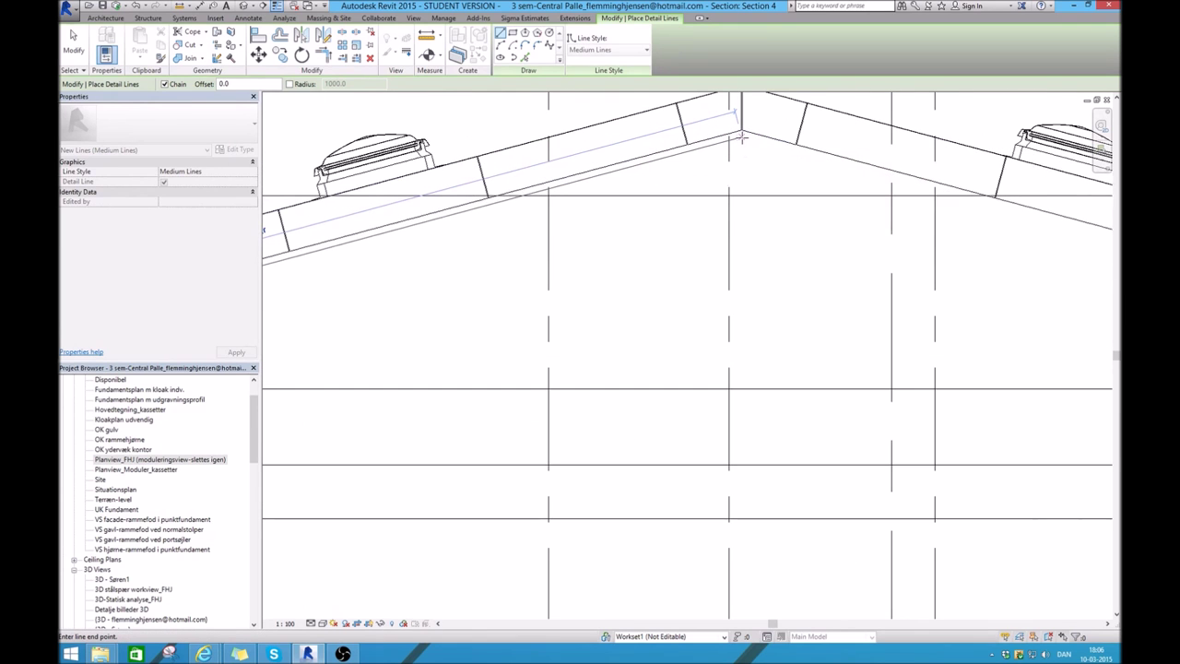
pyautogui.click(737, 137)
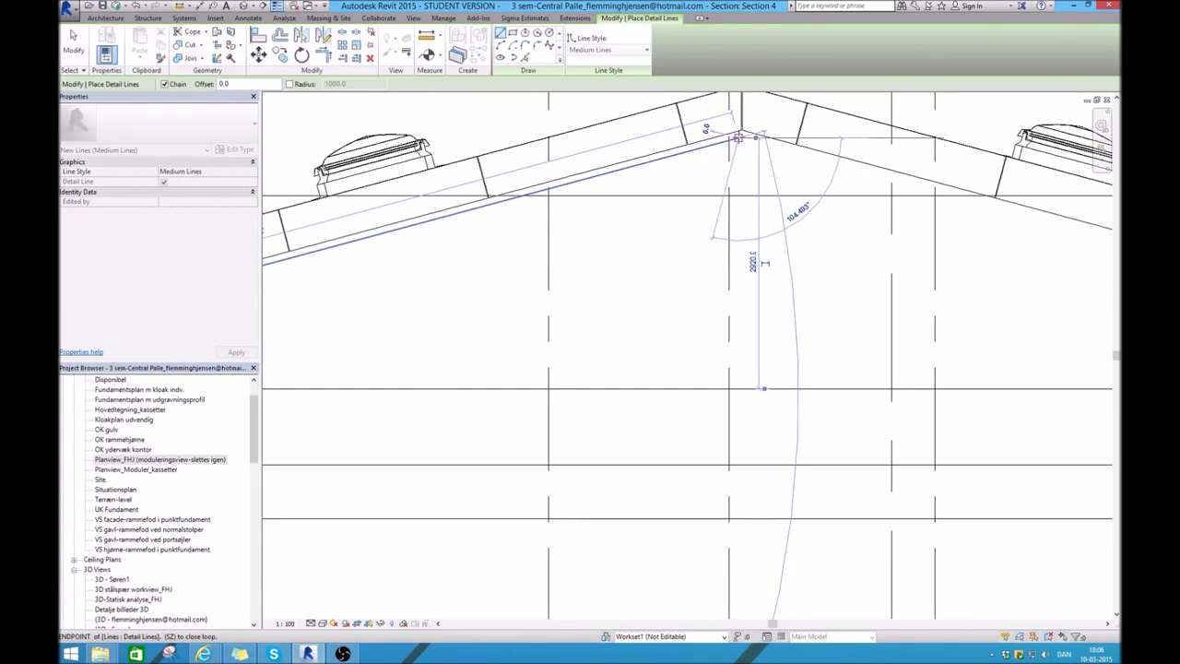
pyautogui.rightClick(691, 164)
pyautogui.click(743, 176)
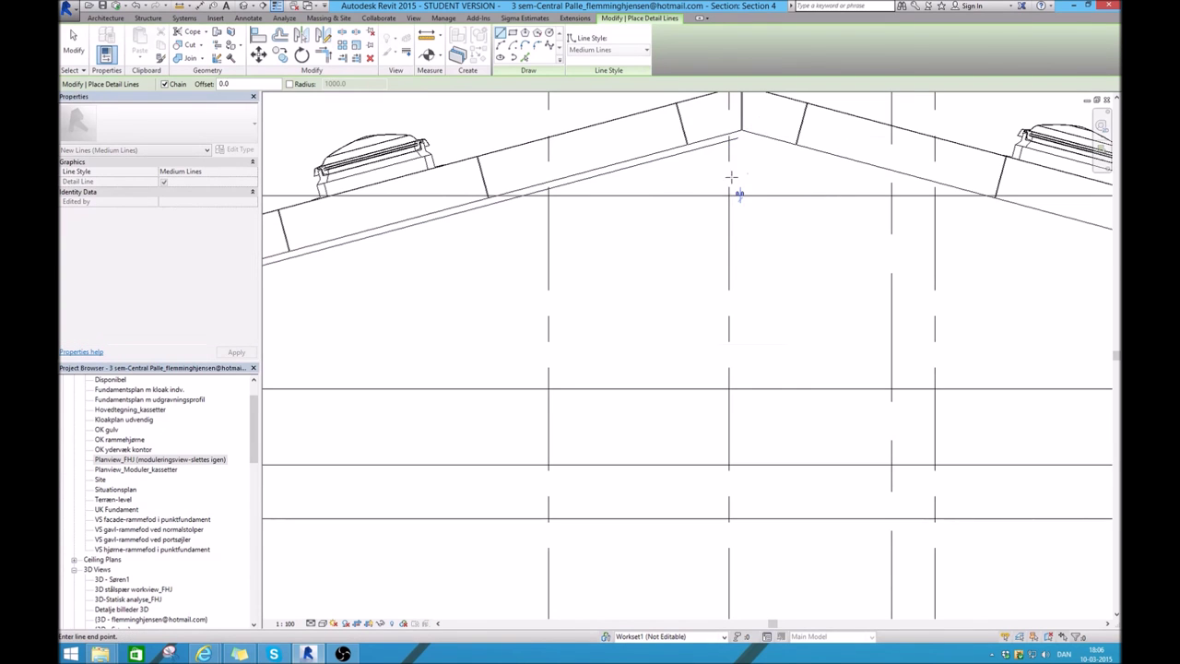
# Draw the inner haunched edge: a line parallel to the roof, a sloped haunch, and a vertical segment down
pyautogui.click(735, 179)
pyautogui.scroll(-2, 682, 222)
pyautogui.scroll(-2, 553, 249)
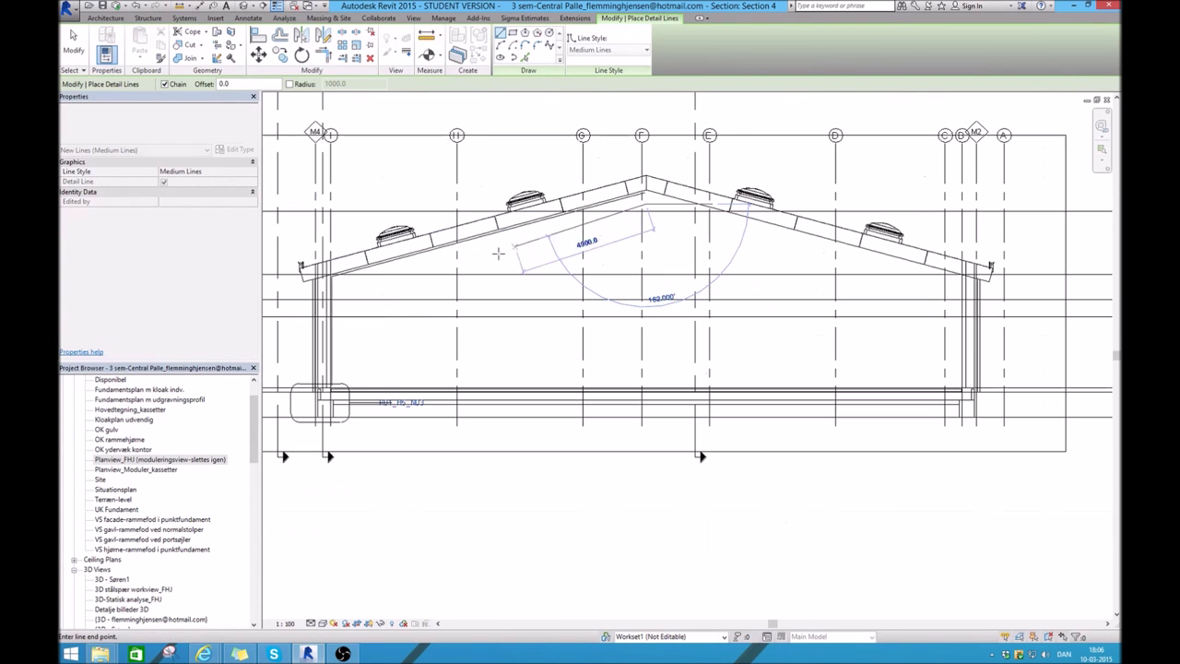
pyautogui.click(406, 268)
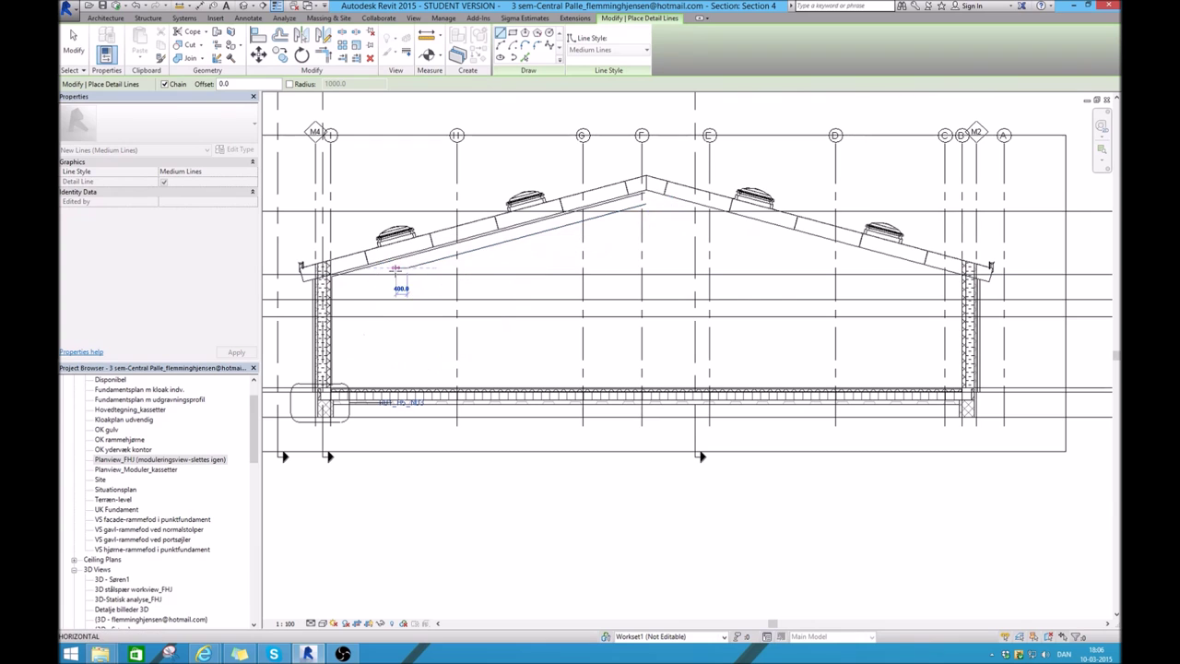
pyautogui.click(369, 291)
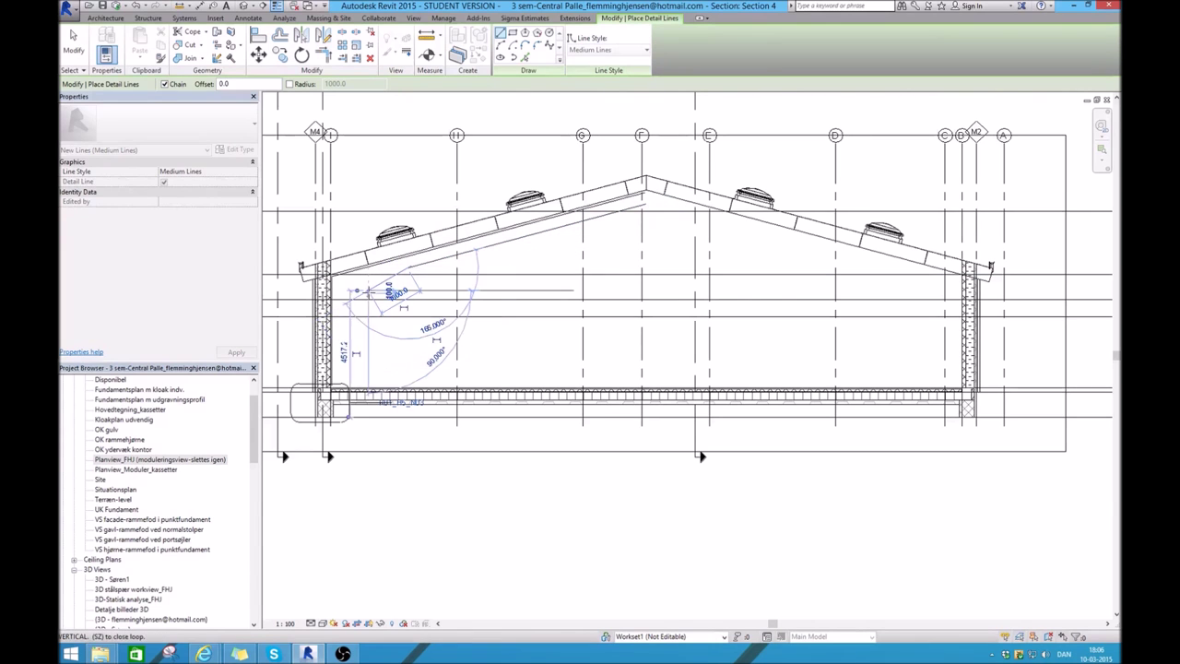
pyautogui.click(345, 335)
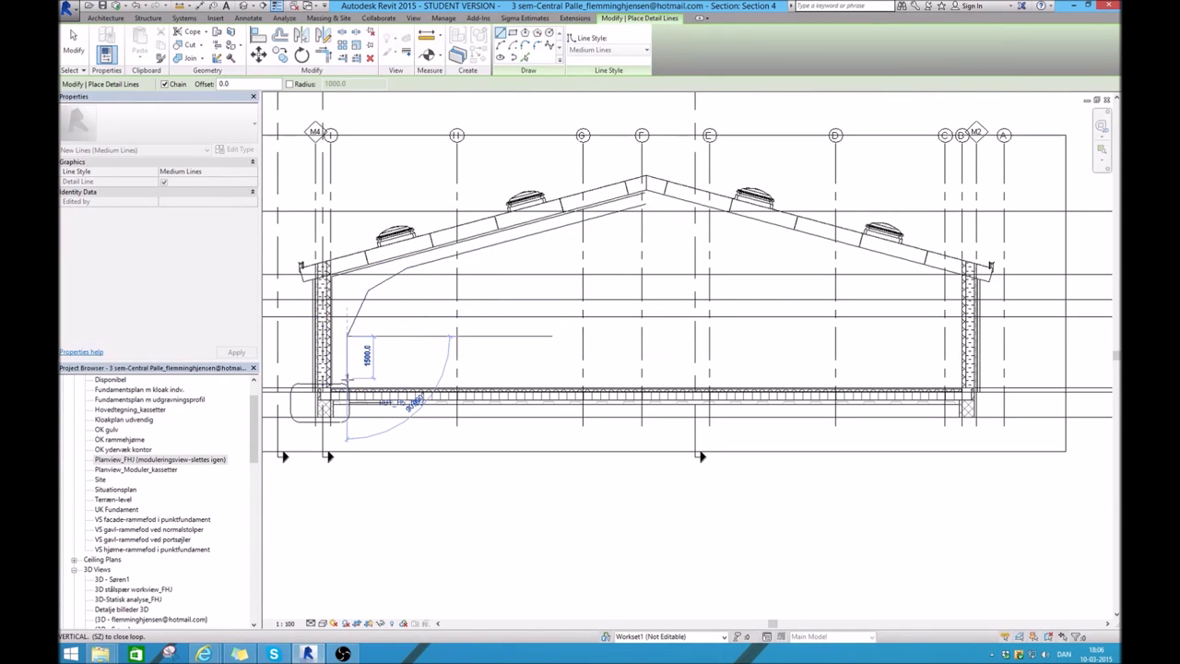
pyautogui.press('Escape')
pyautogui.press('Escape')
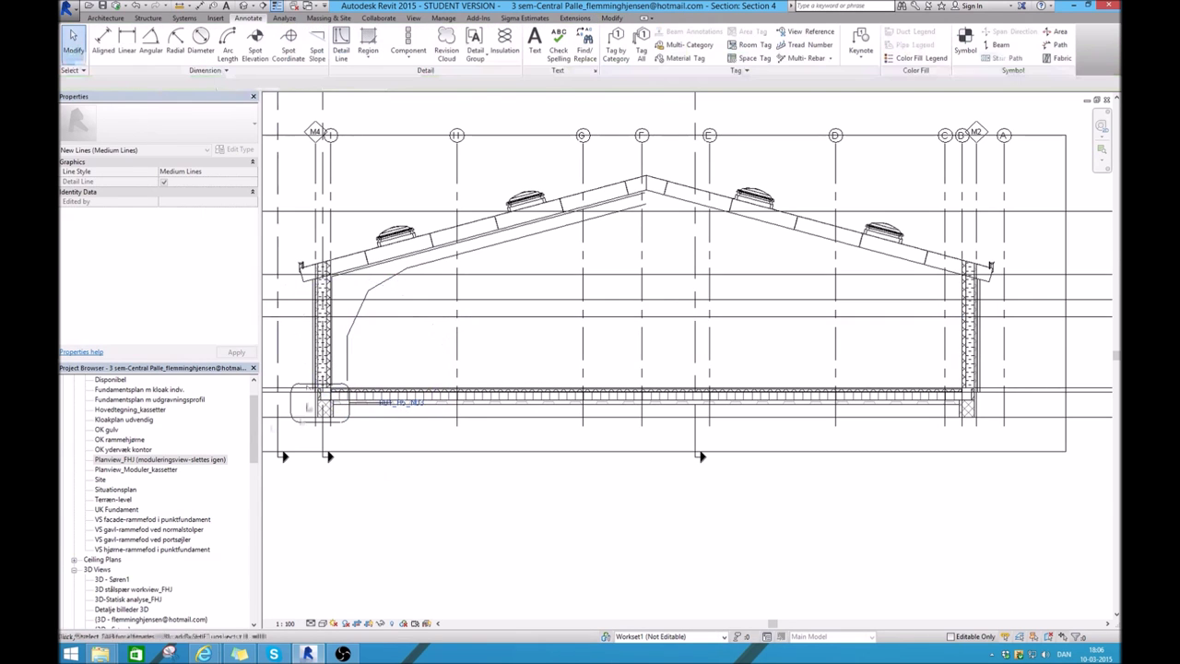
# Adjust the vertical inner line's distance from the wall through its temporary dimension
pyautogui.scroll(5, 269, 427)
pyautogui.scroll(2, 424, 276)
pyautogui.scroll(2, 424, 276)
pyautogui.click(516, 332)
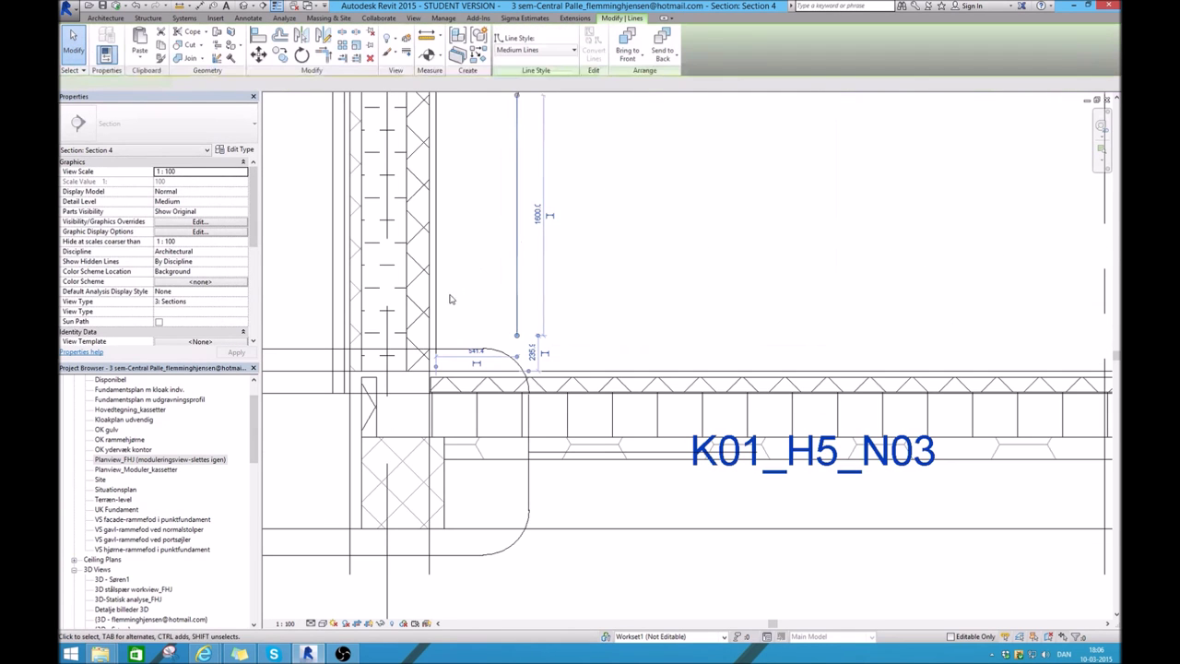
pyautogui.click(475, 351)
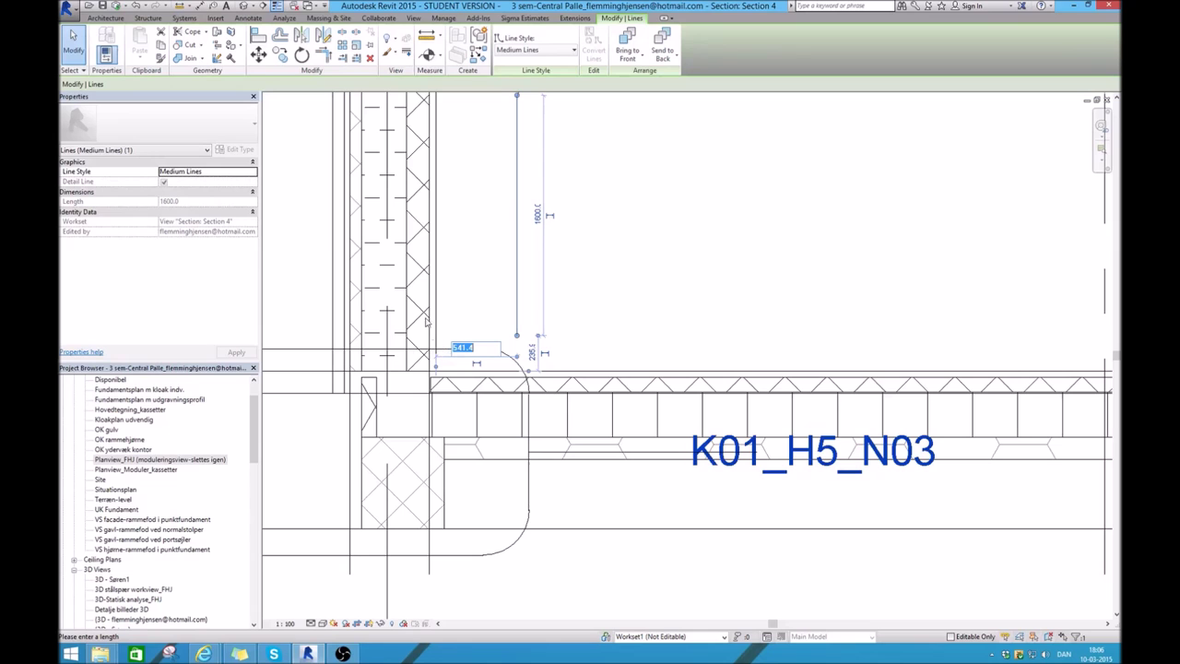
pyautogui.write('8')
pyautogui.press('Return')
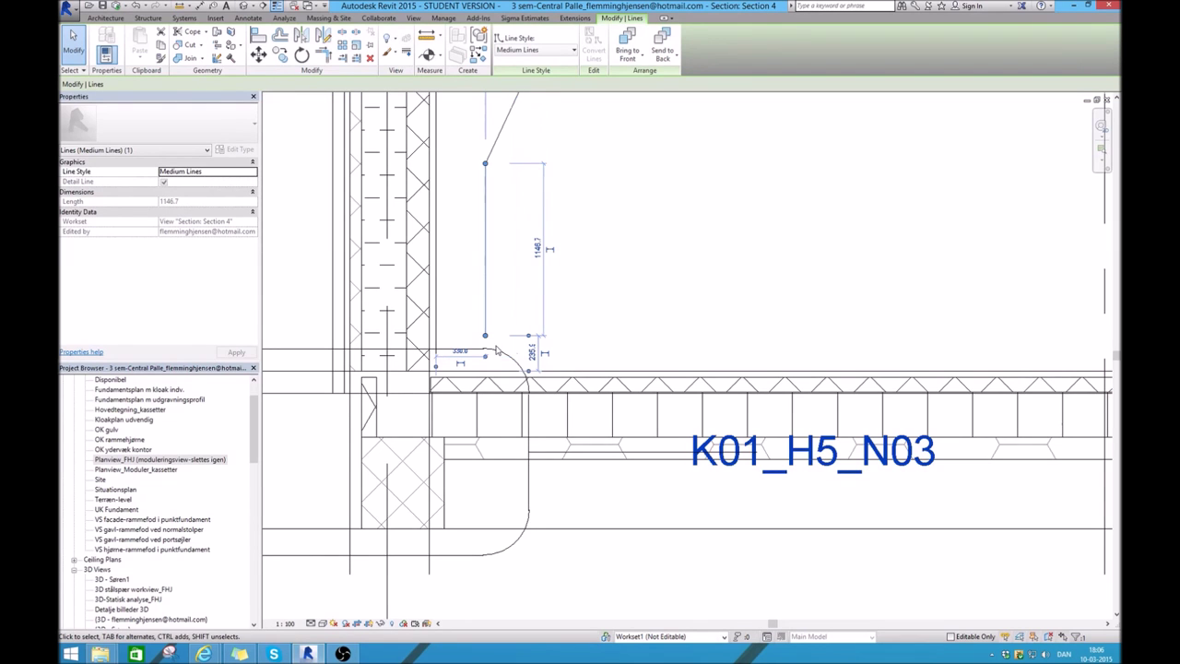
pyautogui.click(606, 292)
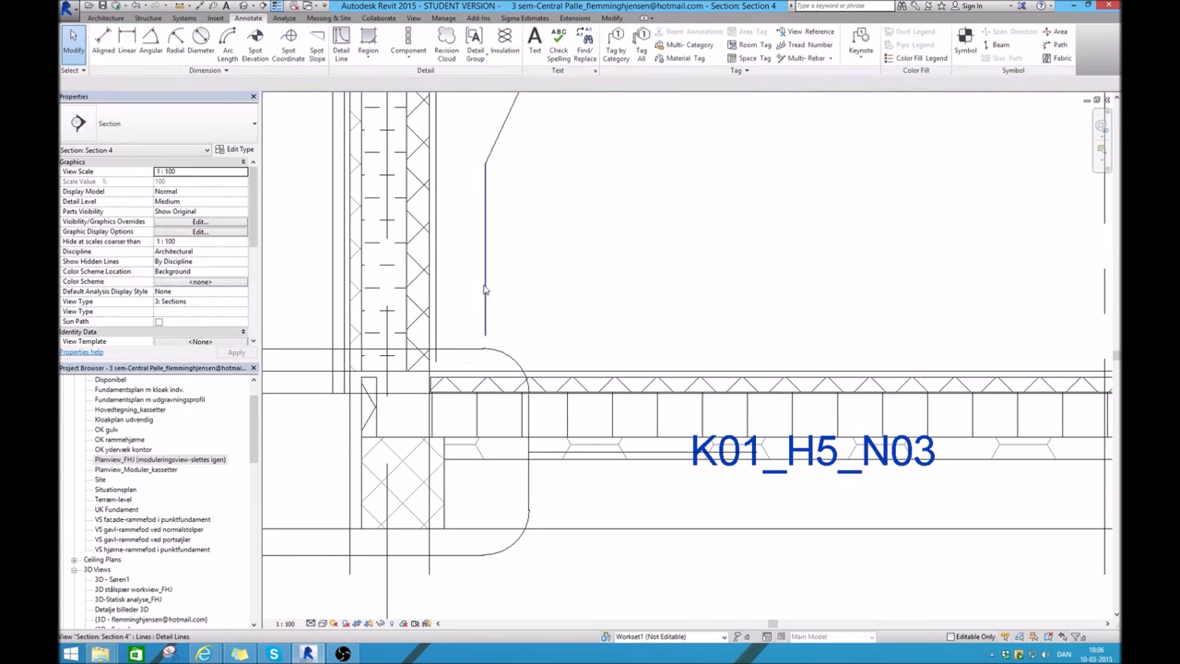
pyautogui.click(461, 354)
# Extend the vertical inner line's bottom down to the floor
pyautogui.click(489, 339)
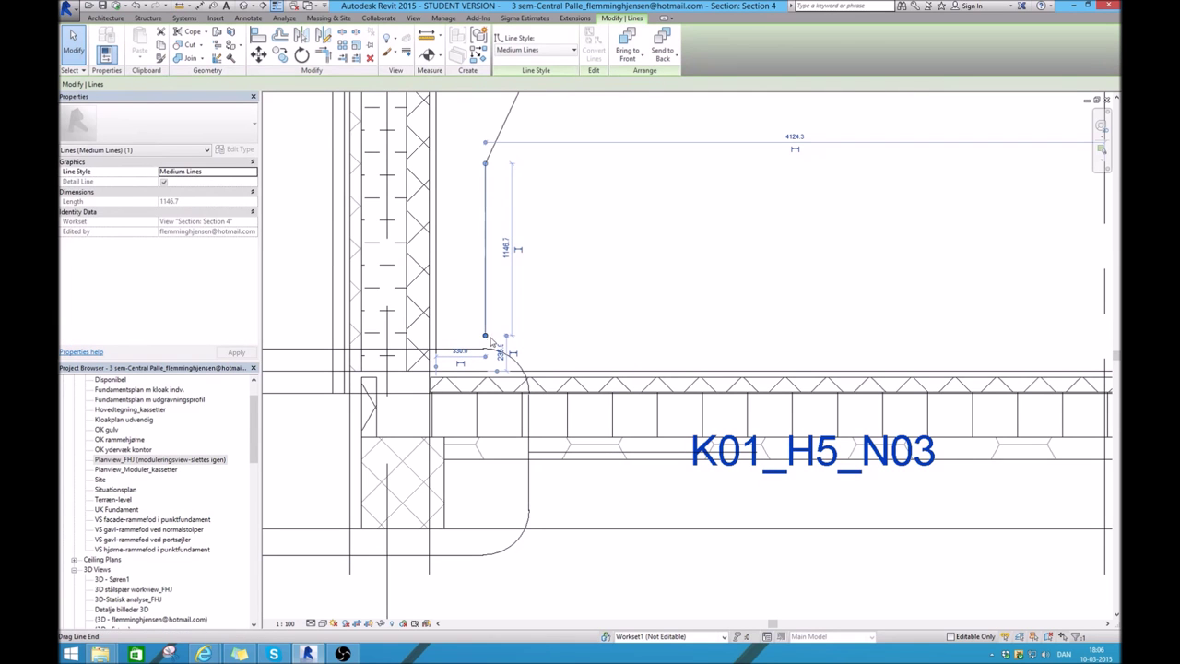
pyautogui.moveTo(485, 339); pyautogui.dragTo(485, 363)
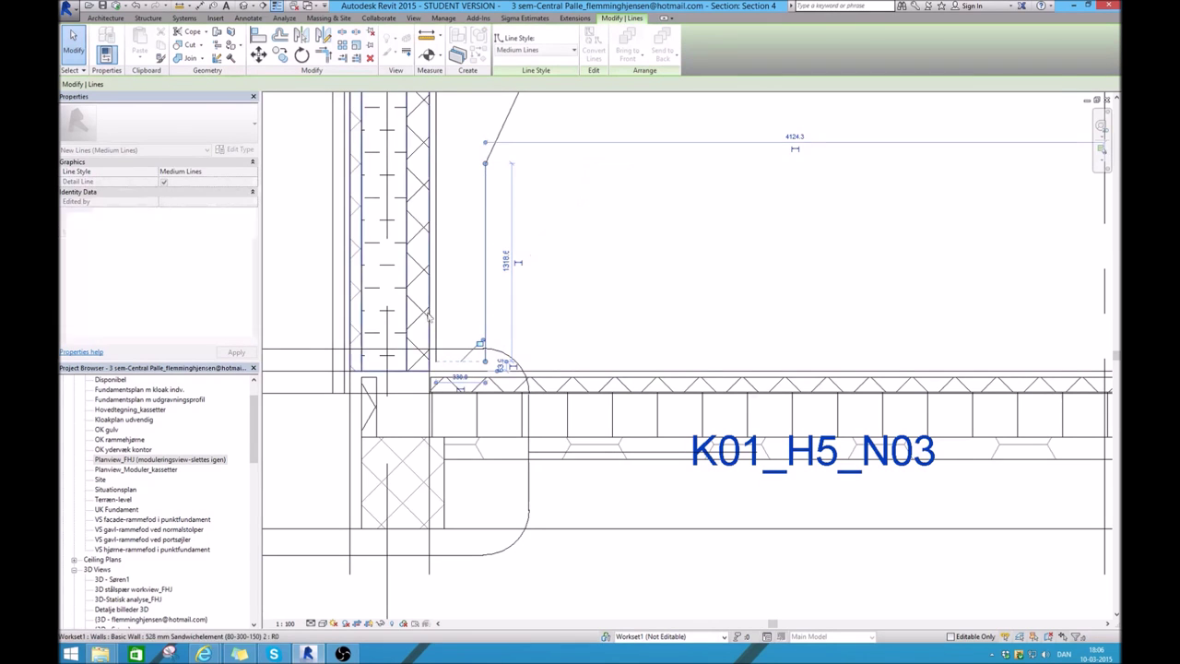
pyautogui.scroll(-3, 461, 360)
pyautogui.scroll(-5, 486, 446)
pyautogui.scroll(3, 680, 263)
pyautogui.scroll(2, 600, 271)
# Set the sloped inner line under the roof to a 300 offset, making it 8528.7 long
pyautogui.moveTo(600, 271); pyautogui.dragTo(730, 258)
pyautogui.scroll(-2, 544, 330)
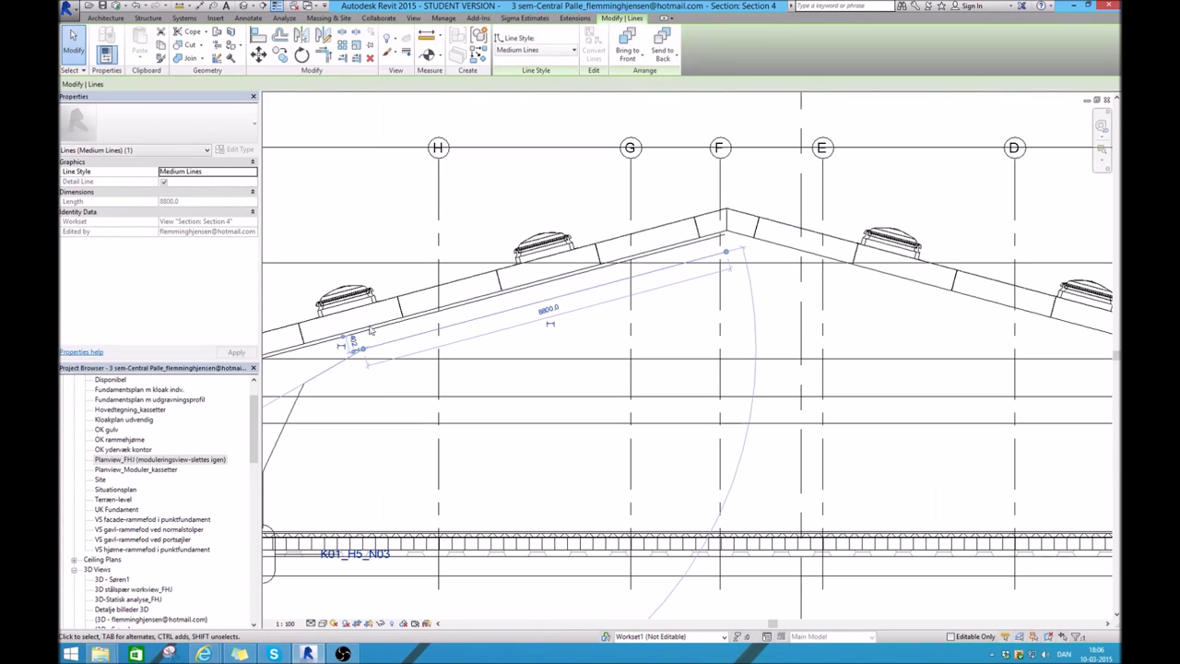
pyautogui.write('00')
pyautogui.press('Return')
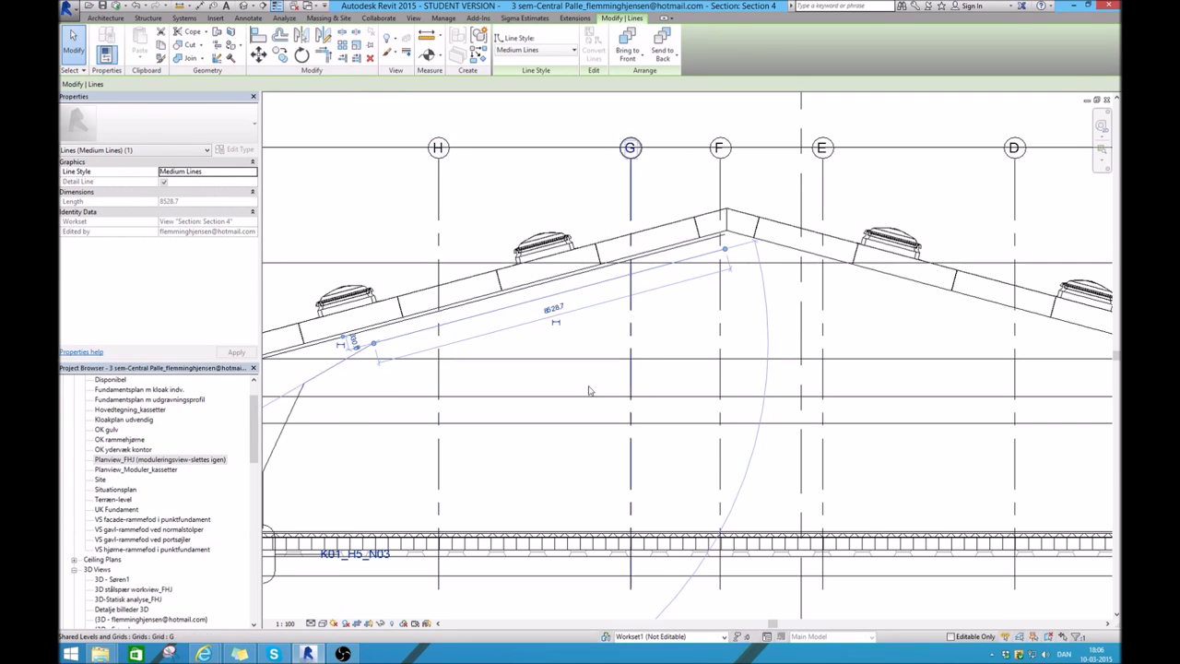
pyautogui.scroll(-3, 593, 390)
pyautogui.scroll(4, 524, 369)
pyautogui.scroll(2, 425, 101)
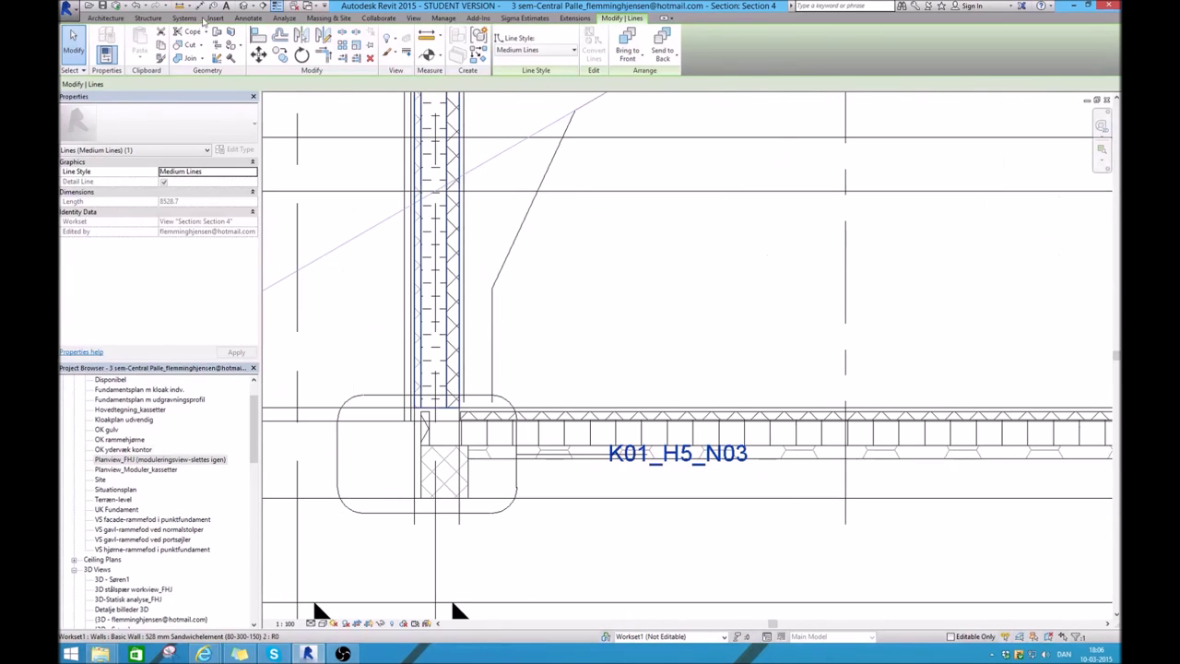
pyautogui.click(247, 19)
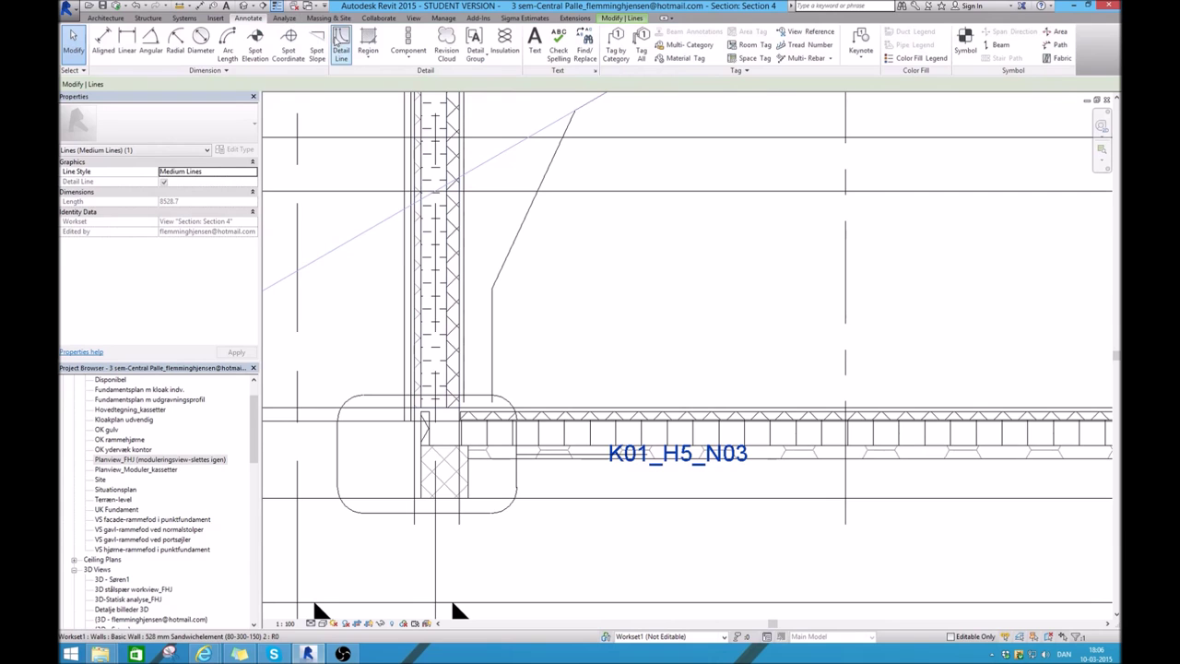
# Dimension the box bottom to the floor line with DI, showing 104
pyautogui.click(341, 45)
pyautogui.scroll(2, 479, 368)
pyautogui.scroll(2, 479, 368)
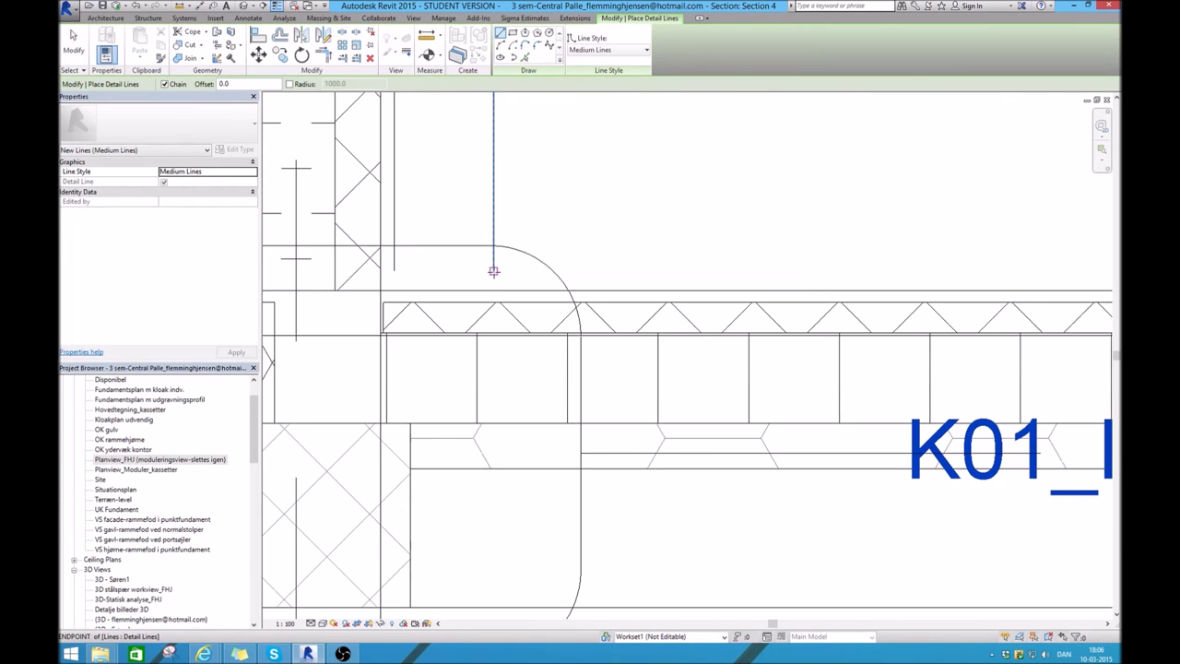
pyautogui.press('Escape')
pyautogui.press('Escape')
pyautogui.press('d')
pyautogui.press('i')
pyautogui.click(451, 279)
pyautogui.click(452, 276)
pyautogui.click(756, 268)
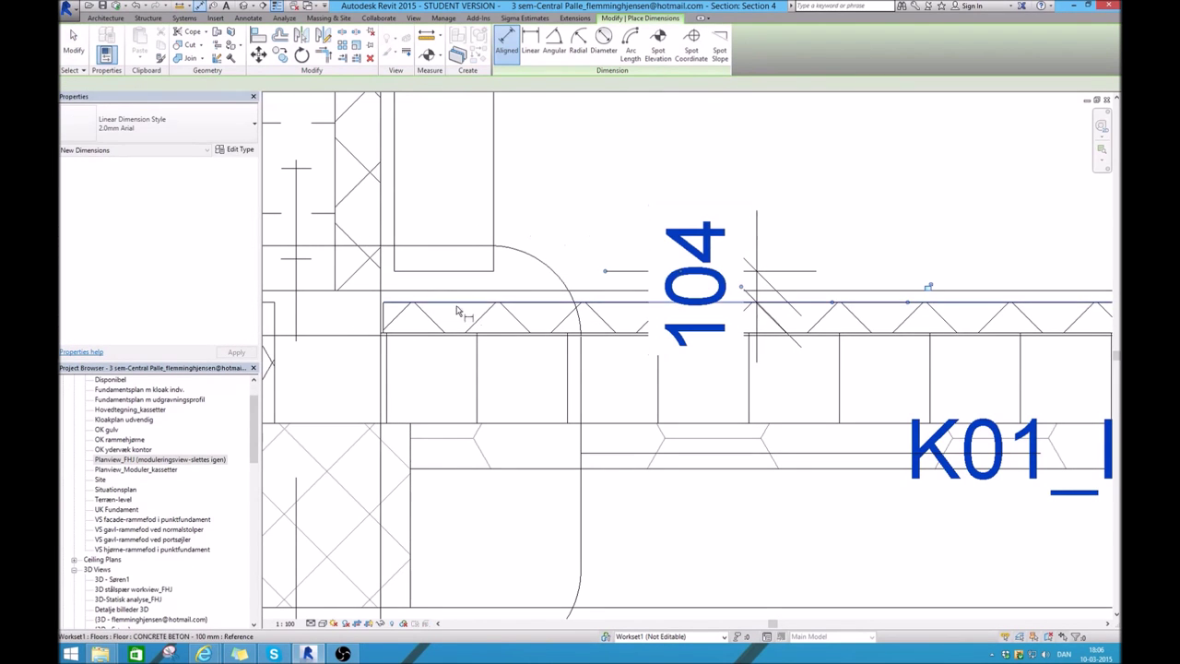
pyautogui.scroll(-3, 520, 406)
pyautogui.scroll(3, 479, 382)
pyautogui.scroll(1, 553, 374)
pyautogui.scroll(1, 316, 235)
pyautogui.scroll(-2, 316, 234)
pyautogui.press('Escape')
pyautogui.press('Escape')
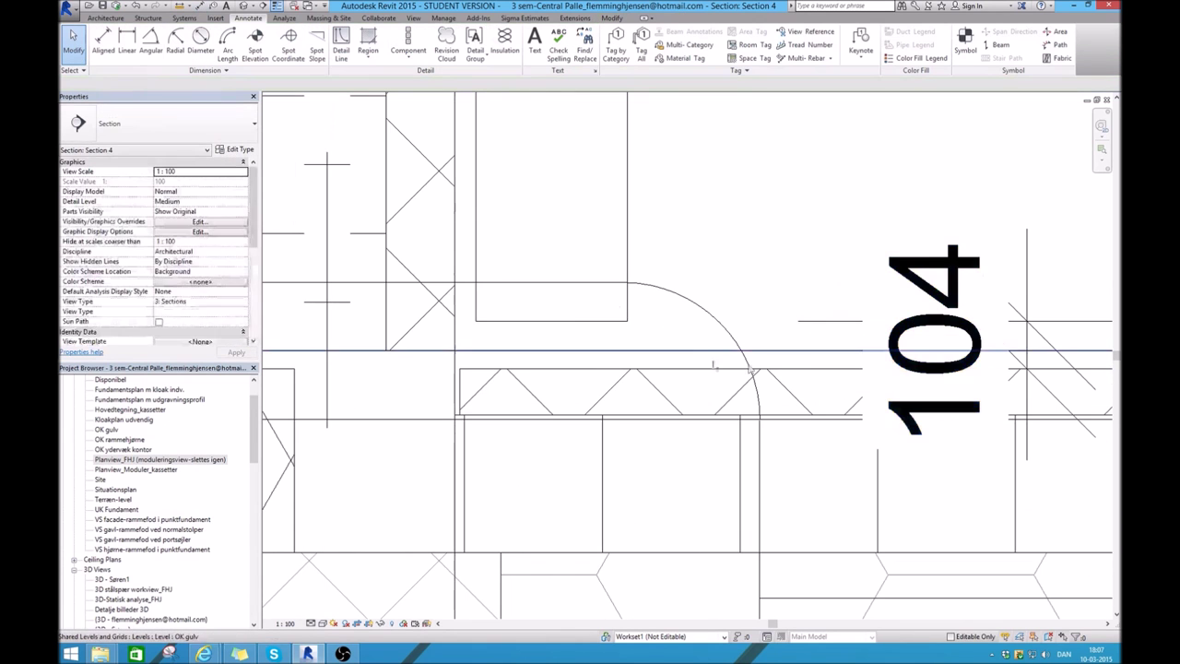
# Move the short foot line to exactly 100 above the floor
pyautogui.scroll(-1, 592, 326)
pyautogui.press('d')
pyautogui.press('l')
pyautogui.scroll(-1, 611, 342)
pyautogui.scroll(1, 646, 343)
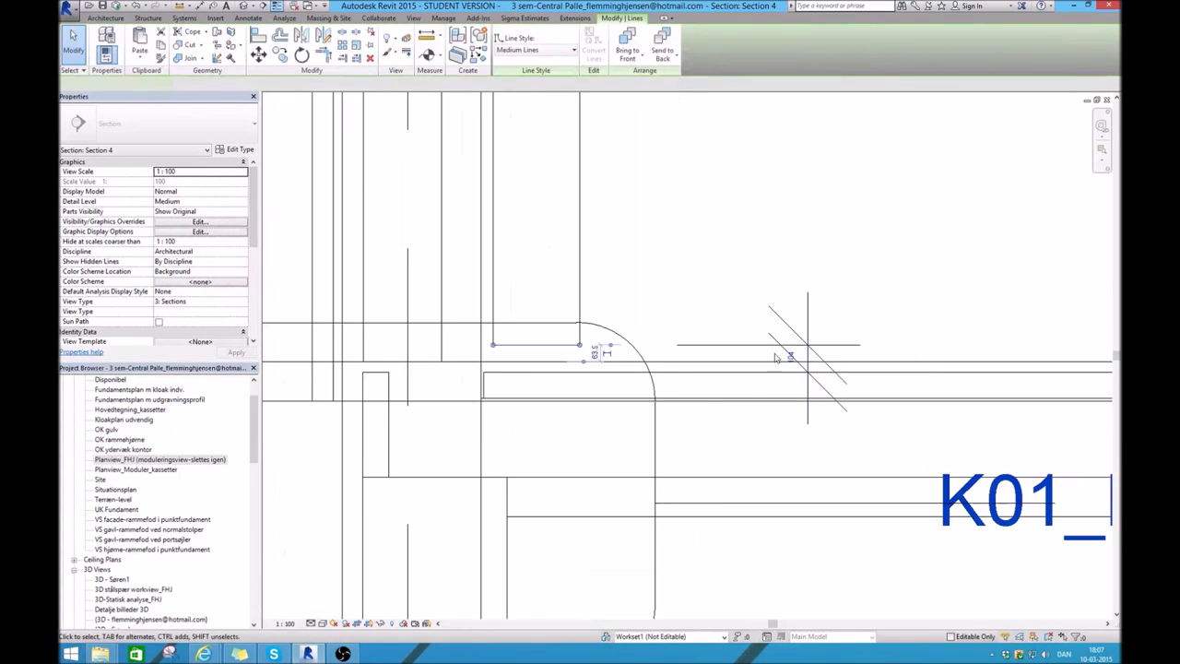
pyautogui.write('100')
pyautogui.press('Return')
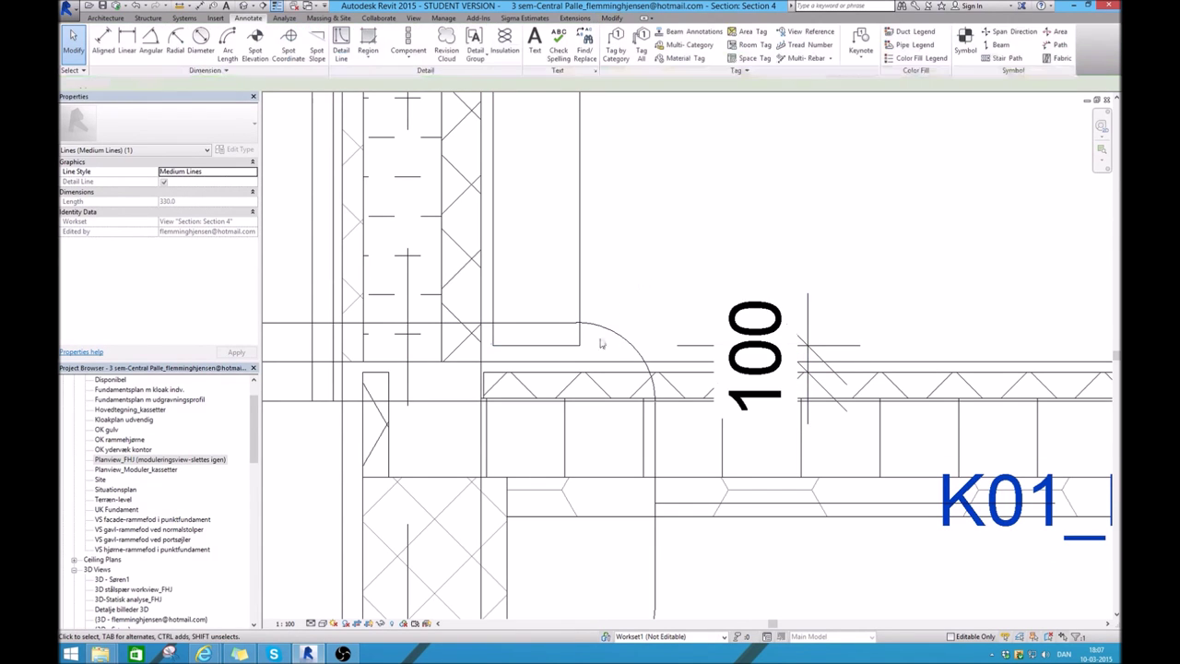
pyautogui.press('Escape')
pyautogui.press('Escape')
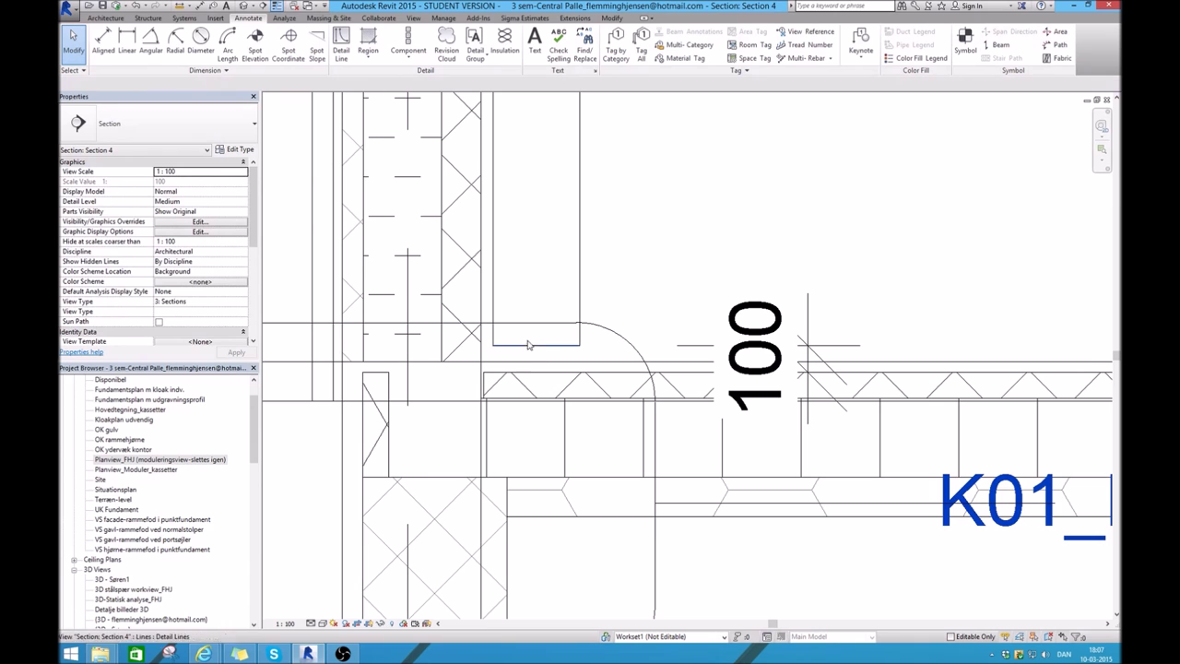
pyautogui.scroll(-1, 533, 345)
pyautogui.scroll(-1, 535, 387)
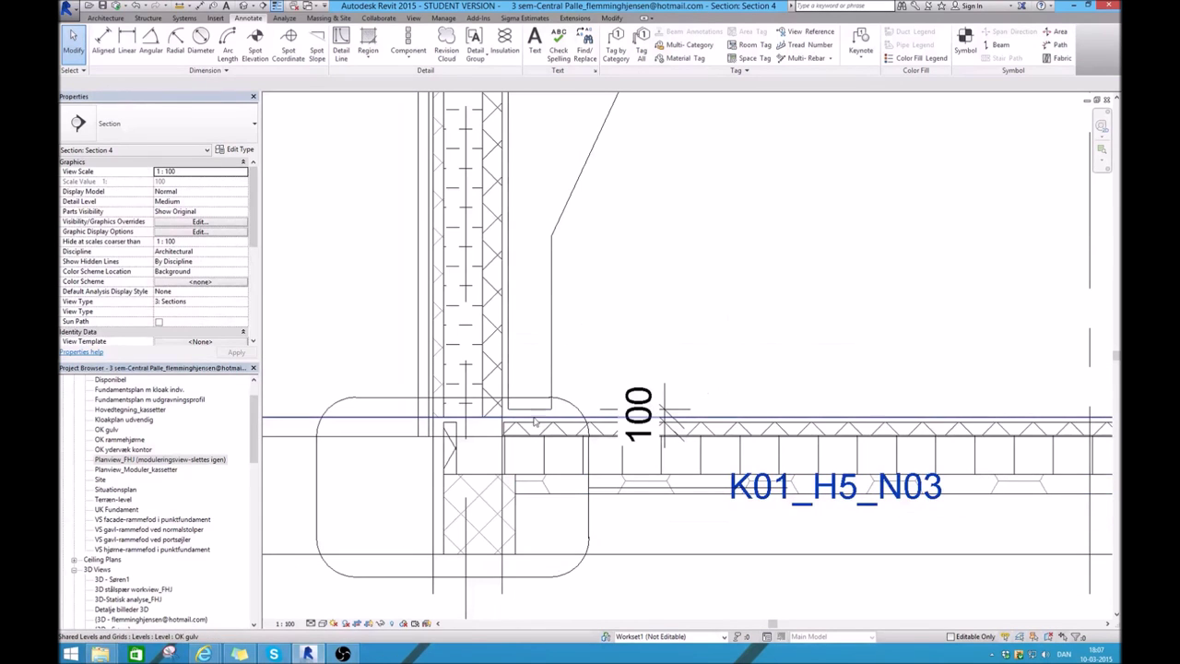
# Draw a vertical detail line down from the roof ridge apex
pyautogui.scroll(-1, 532, 472)
pyautogui.scroll(-2, 516, 516)
pyautogui.scroll(-2, 384, 602)
pyautogui.scroll(2, 674, 447)
pyautogui.scroll(-3, 674, 447)
pyautogui.scroll(2, 474, 566)
pyautogui.scroll(1, 478, 562)
pyautogui.scroll(-1, 474, 581)
pyautogui.scroll(-3, 474, 581)
pyautogui.scroll(2, 765, 397)
pyautogui.scroll(2, 775, 369)
pyautogui.scroll(1, 781, 361)
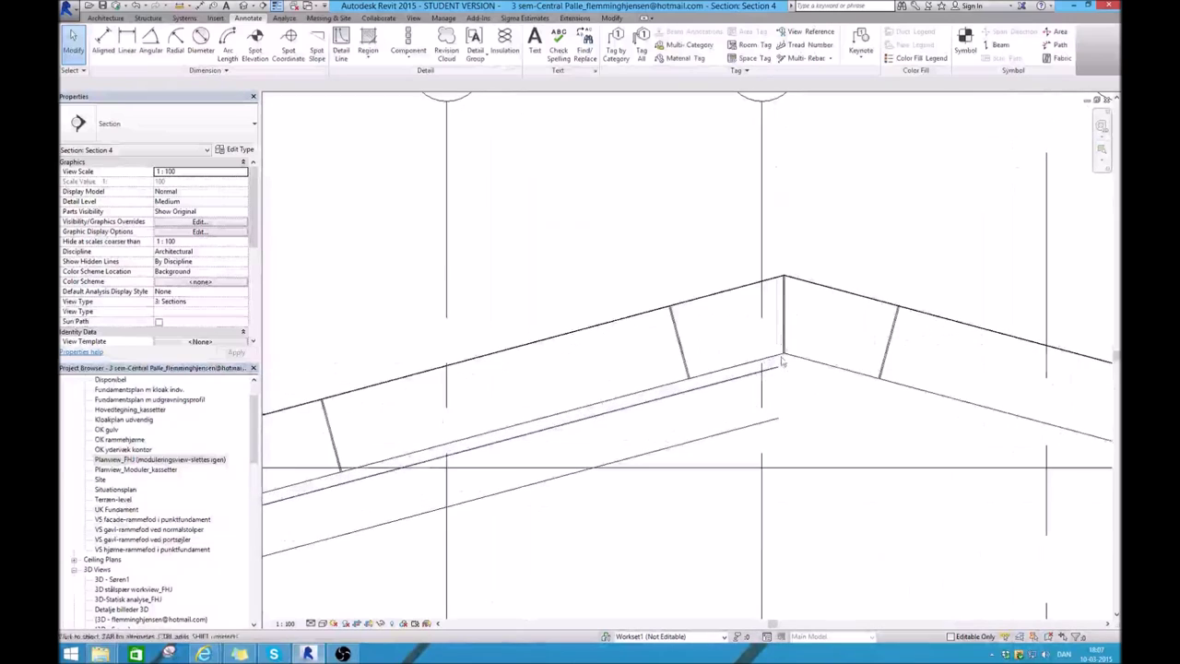
pyautogui.scroll(1, 781, 361)
pyautogui.scroll(2, 931, 284)
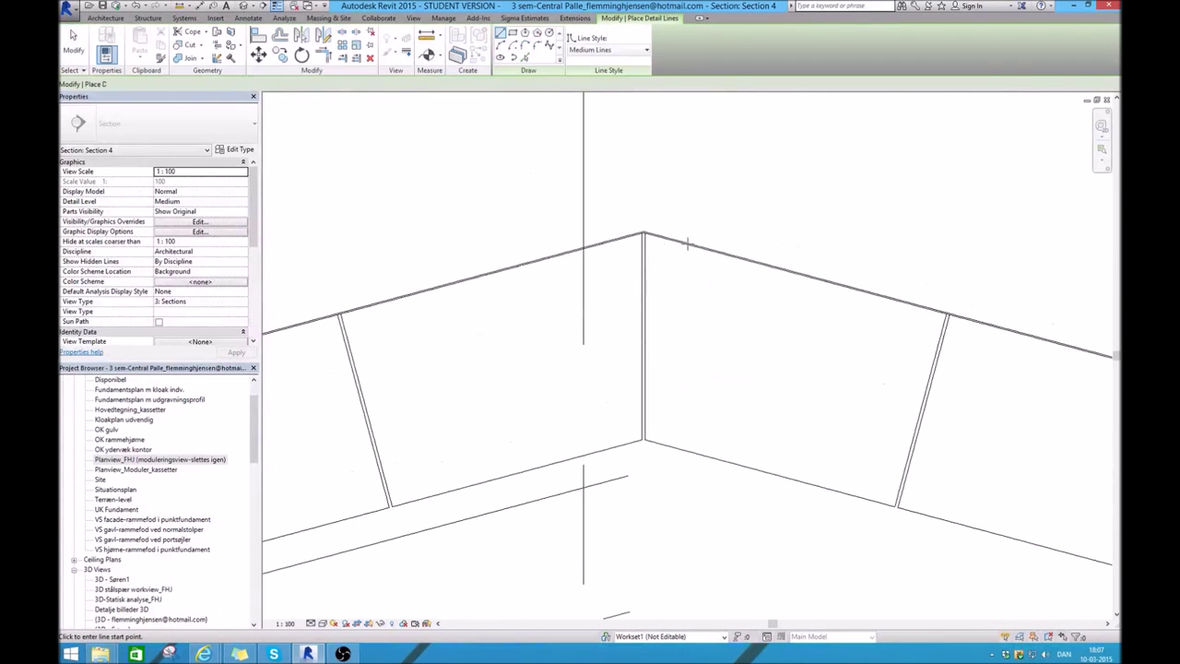
pyautogui.scroll(1, 645, 231)
pyautogui.scroll(1, 643, 230)
pyautogui.scroll(-2, 642, 230)
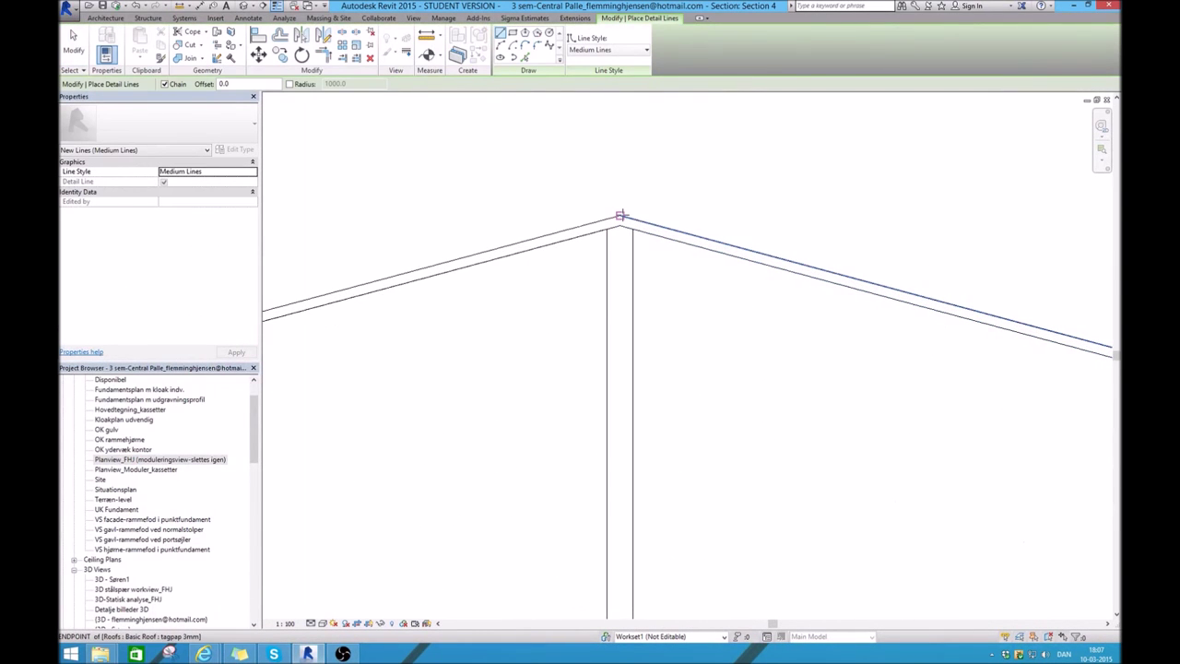
pyautogui.click(618, 217)
pyautogui.scroll(-3, 620, 259)
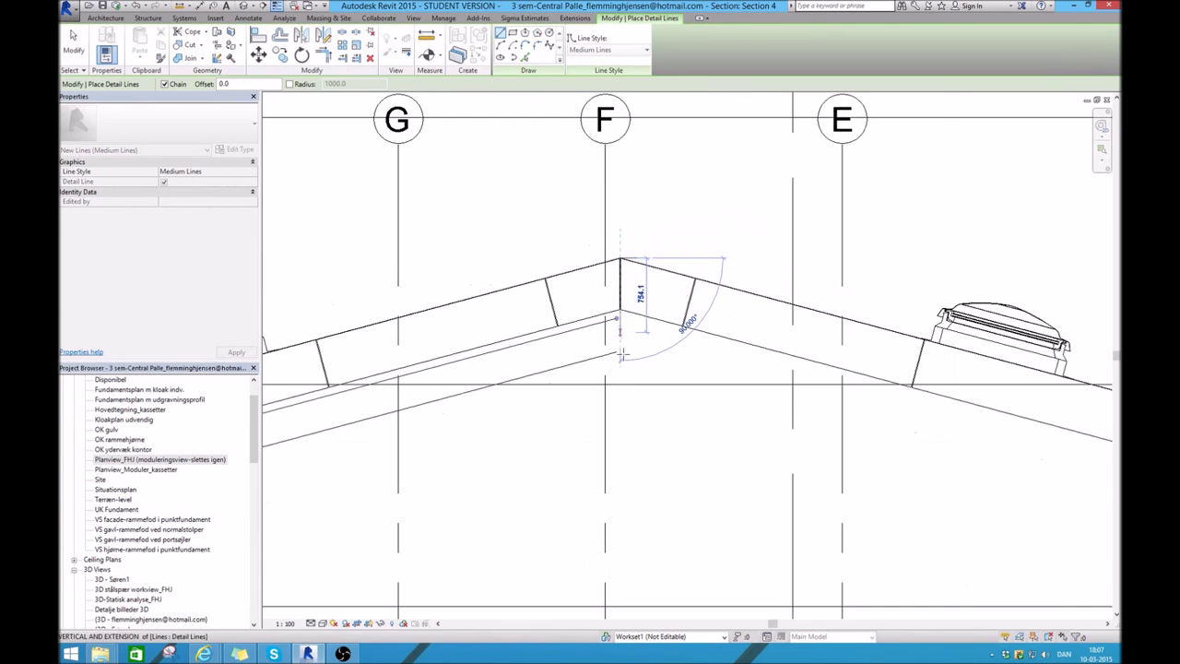
pyautogui.click(620, 423)
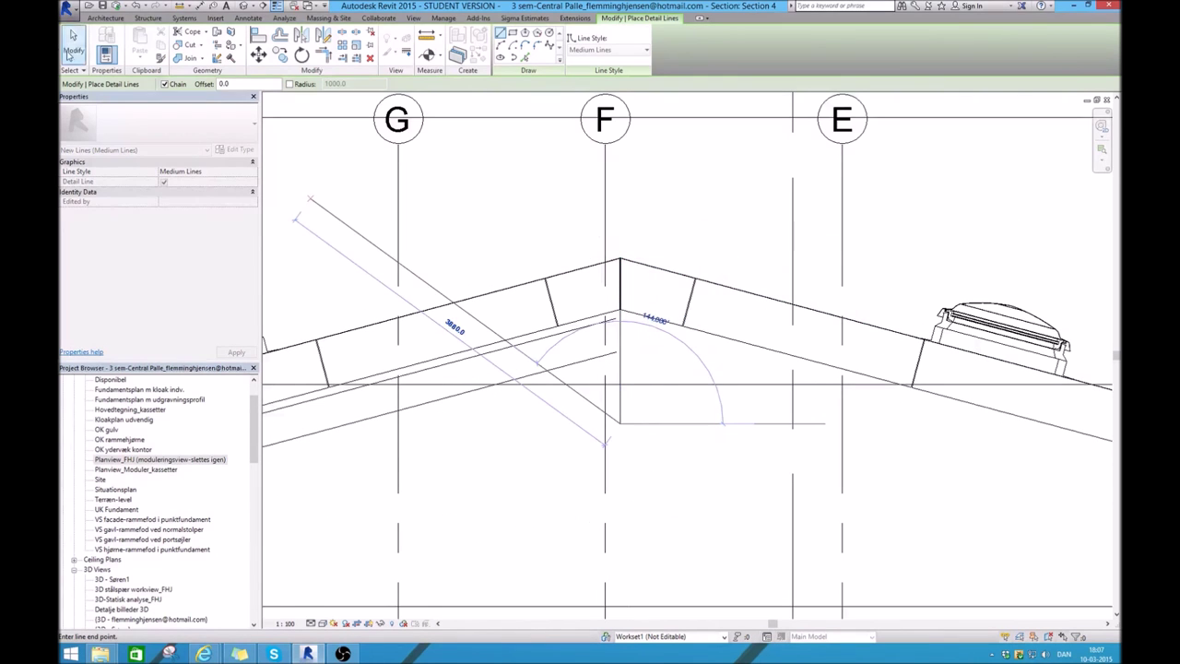
# Stretch the sloped inner line up to the ridge centre, now 11599.5 long
pyautogui.click(73, 46)
pyautogui.click(618, 355)
pyautogui.moveTo(617, 355); pyautogui.dragTo(616, 319)
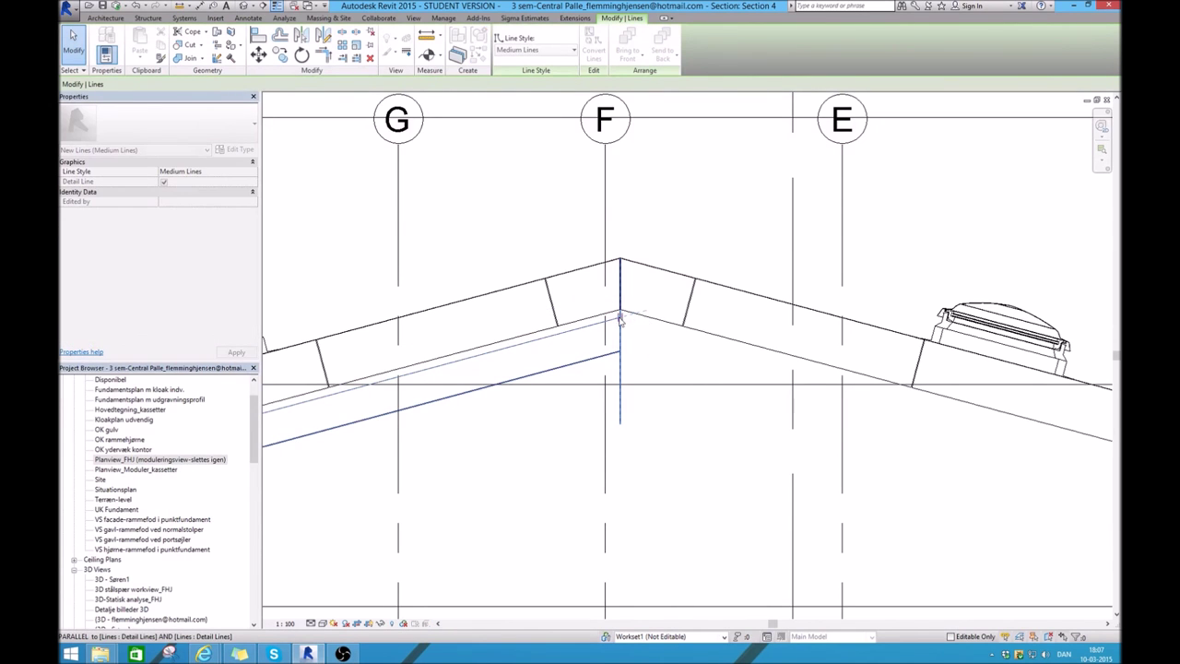
pyautogui.scroll(-3, 617, 321)
pyautogui.scroll(-3, 618, 321)
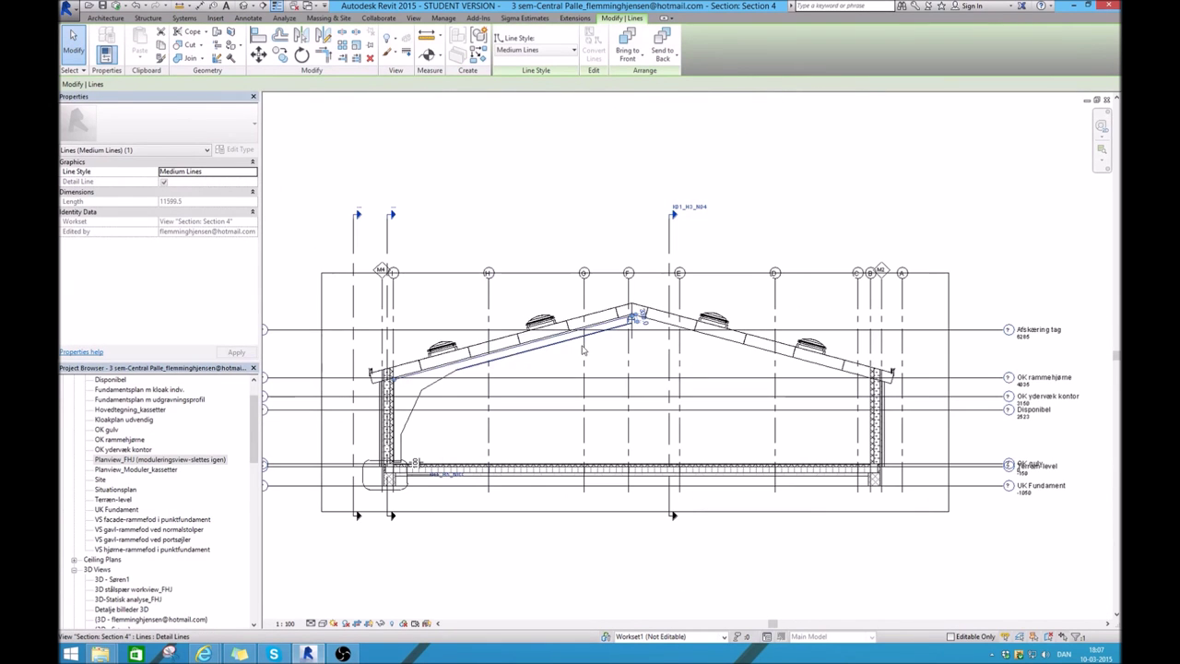
pyautogui.scroll(2, 613, 323)
pyautogui.scroll(3, 605, 304)
pyautogui.scroll(-2, 600, 334)
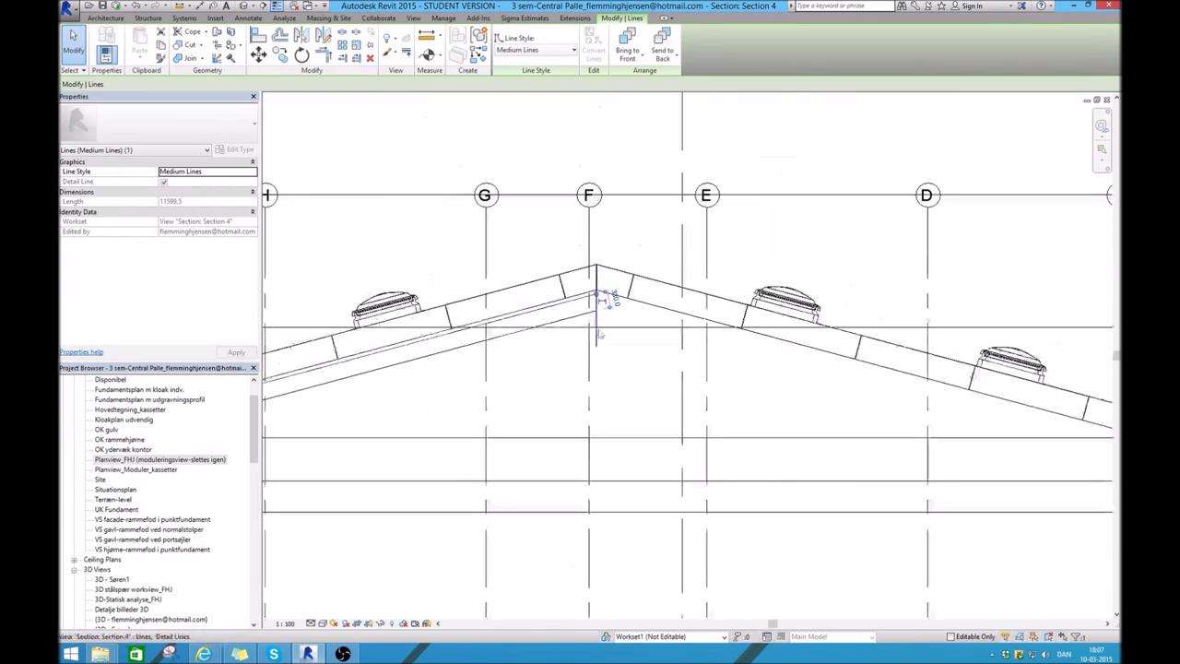
pyautogui.scroll(3, 614, 323)
pyautogui.scroll(2, 645, 346)
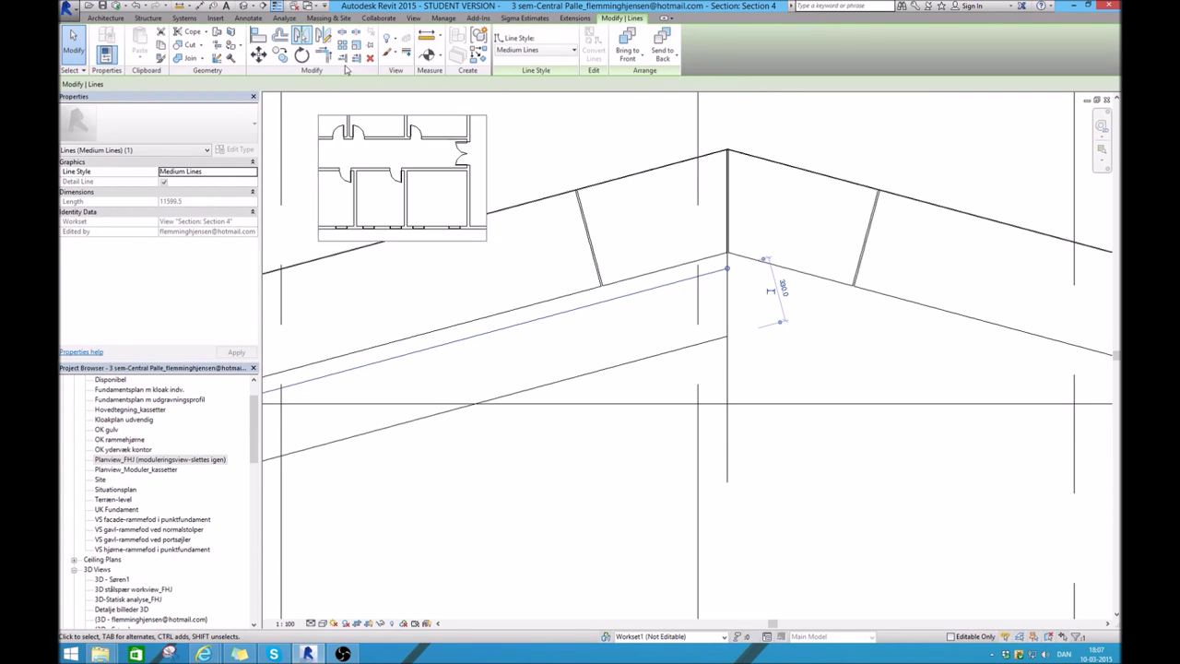
pyautogui.scroll(-2, 763, 340)
pyautogui.scroll(-4, 762, 340)
pyautogui.scroll(3, 760, 369)
pyautogui.scroll(-3, 758, 383)
pyautogui.scroll(-1, 757, 389)
pyautogui.scroll(3, 757, 389)
pyautogui.scroll(-2, 553, 360)
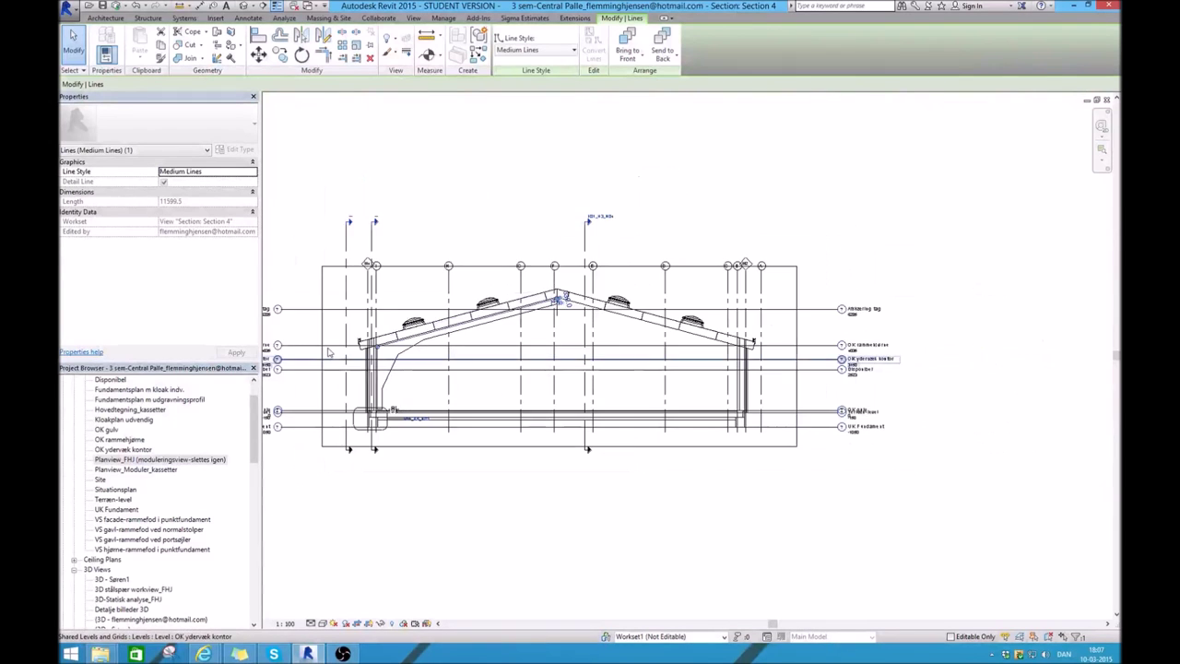
# Export Section 4 through CAD Formats > DWG as an AutoCAD 2013 file saved on the Desktop
pyautogui.click(68, 9)
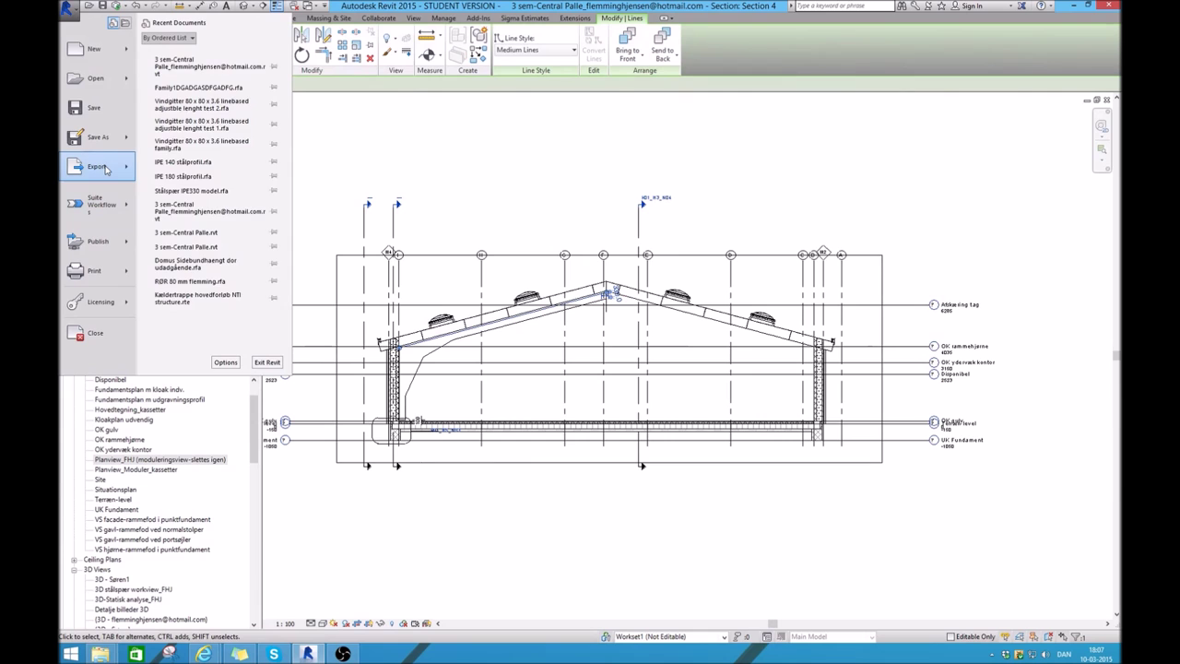
pyautogui.moveTo(210, 53)
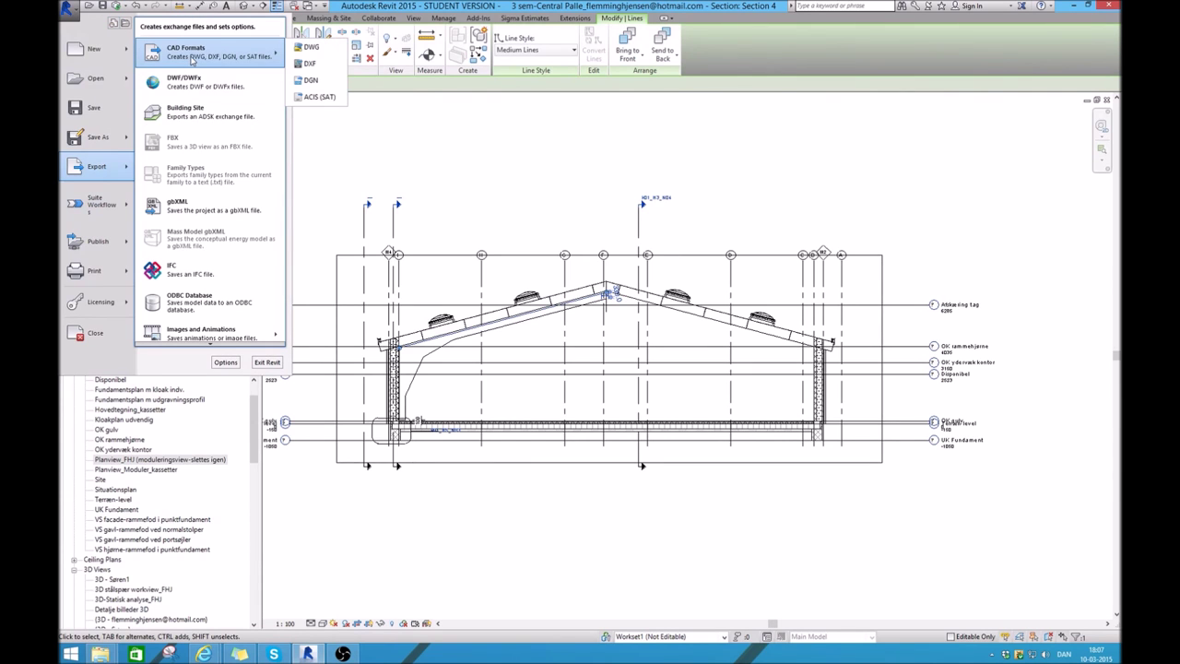
pyautogui.click(311, 47)
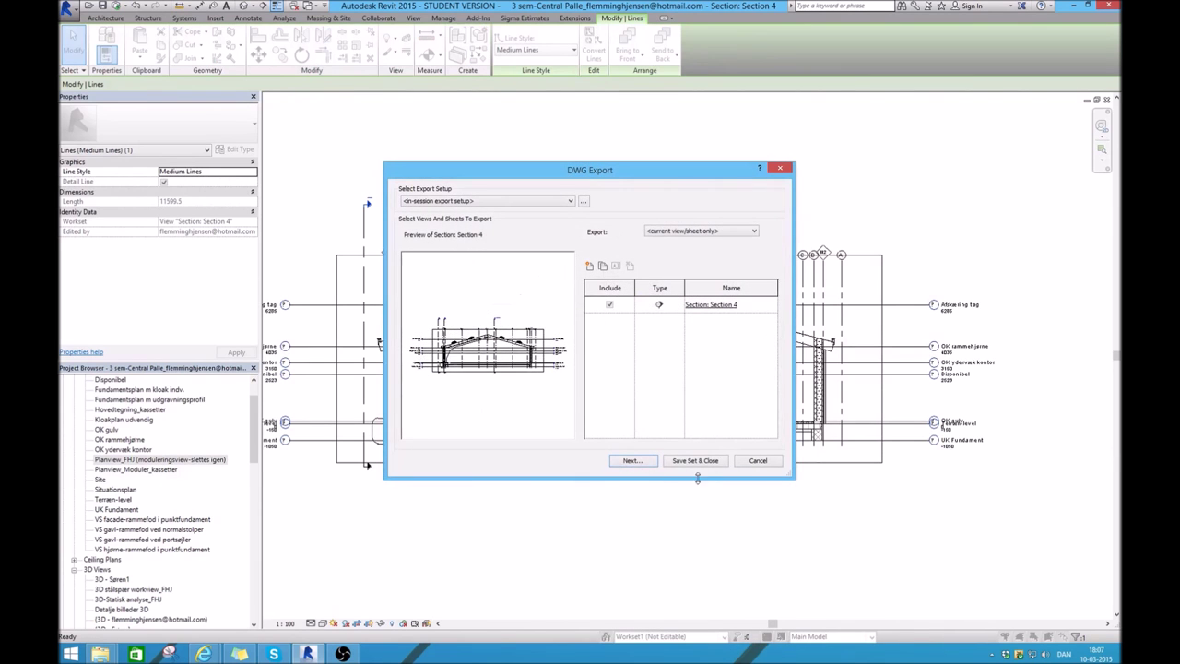
pyautogui.click(632, 461)
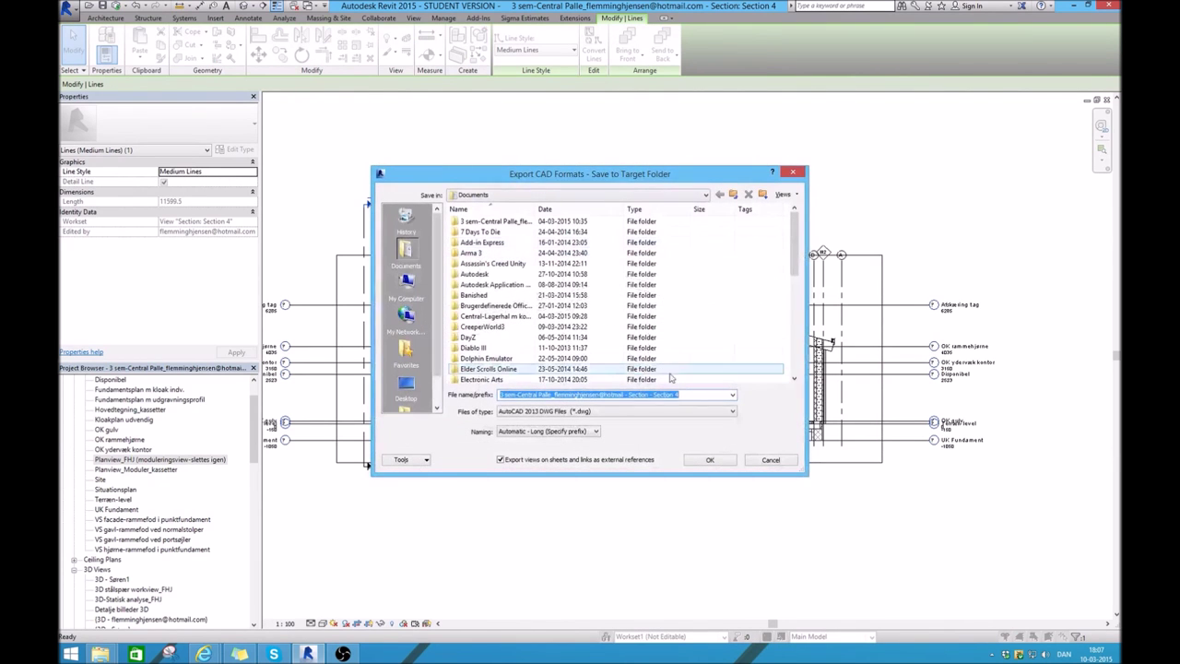
pyautogui.click(425, 392)
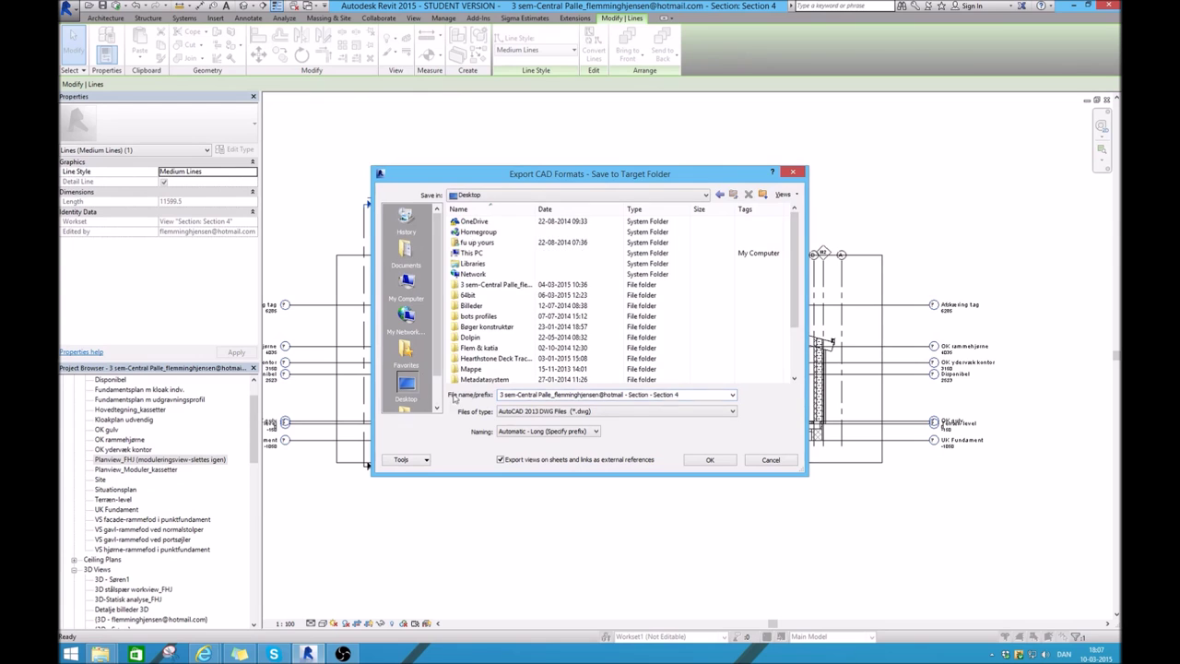
pyautogui.click(710, 460)
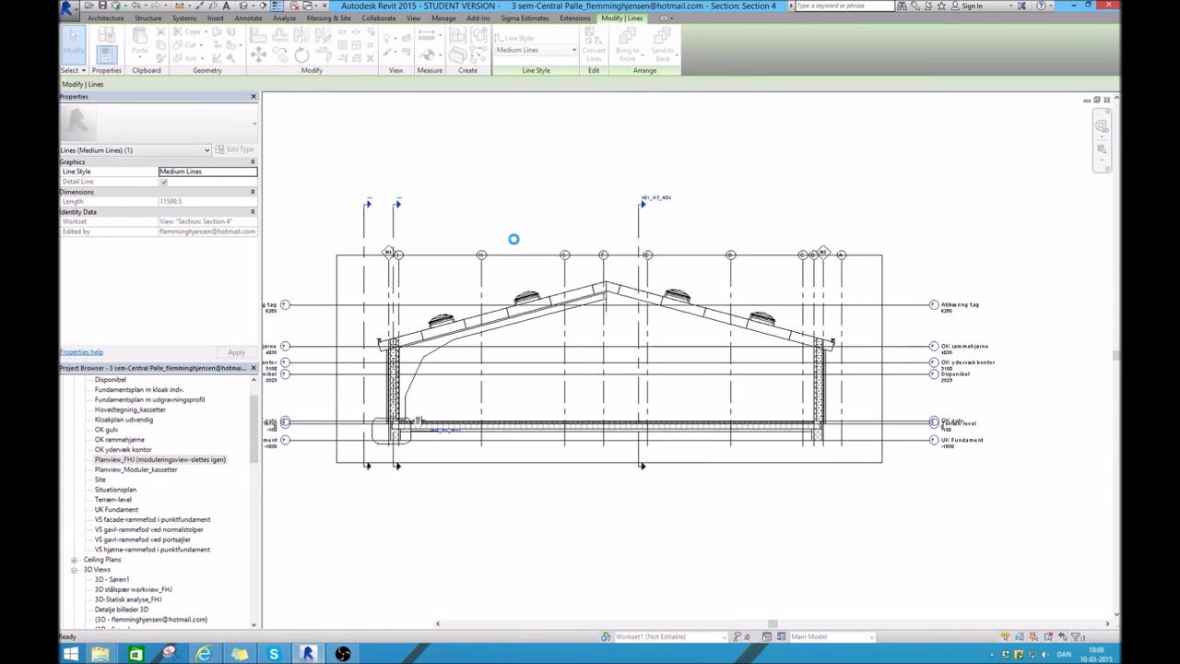
pyautogui.click(461, 389)
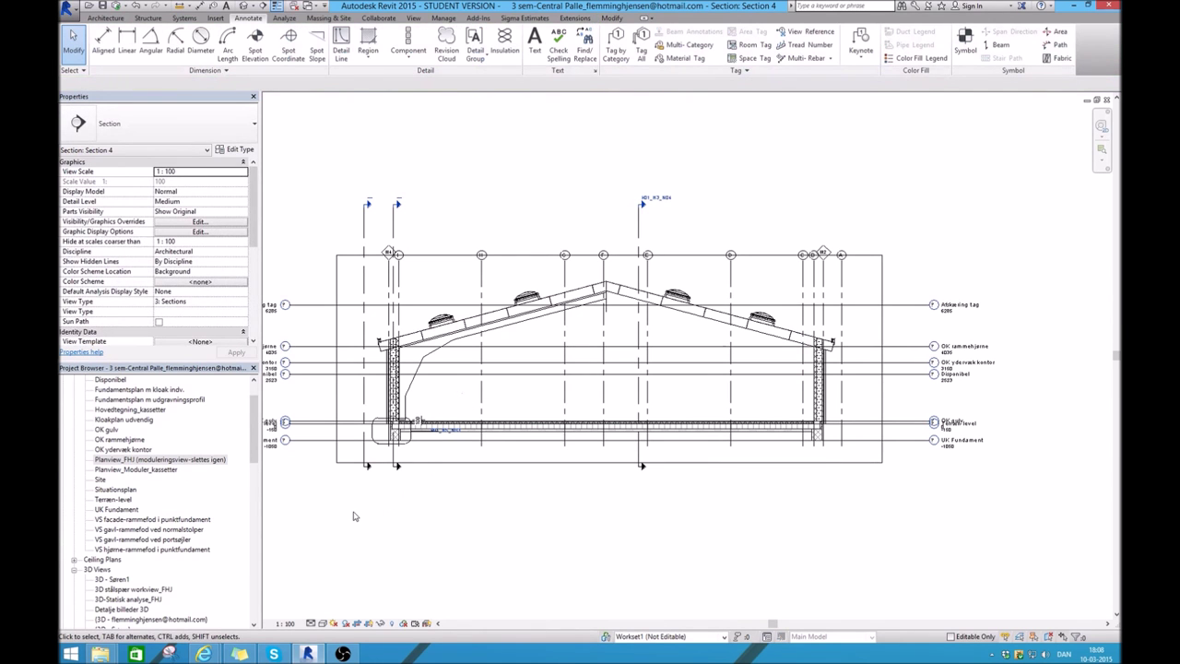
# Create a new family based on the Metric Generic Model template
pyautogui.scroll(-1, 522, 526)
pyautogui.scroll(-2, 522, 526)
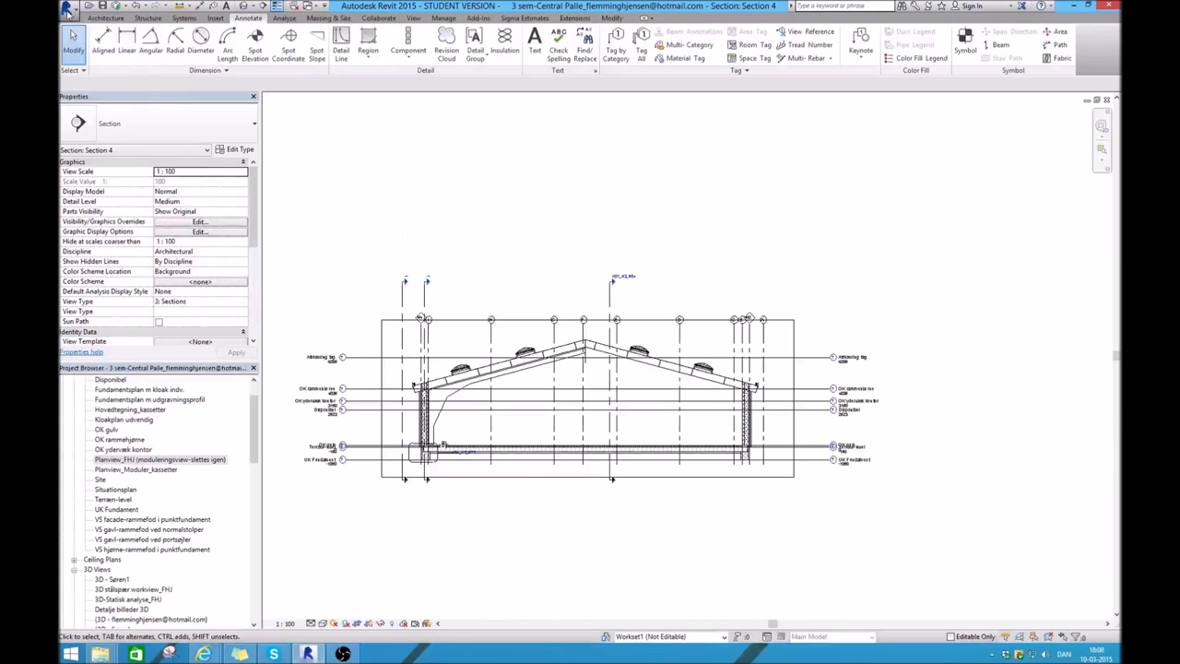
pyautogui.click(67, 9)
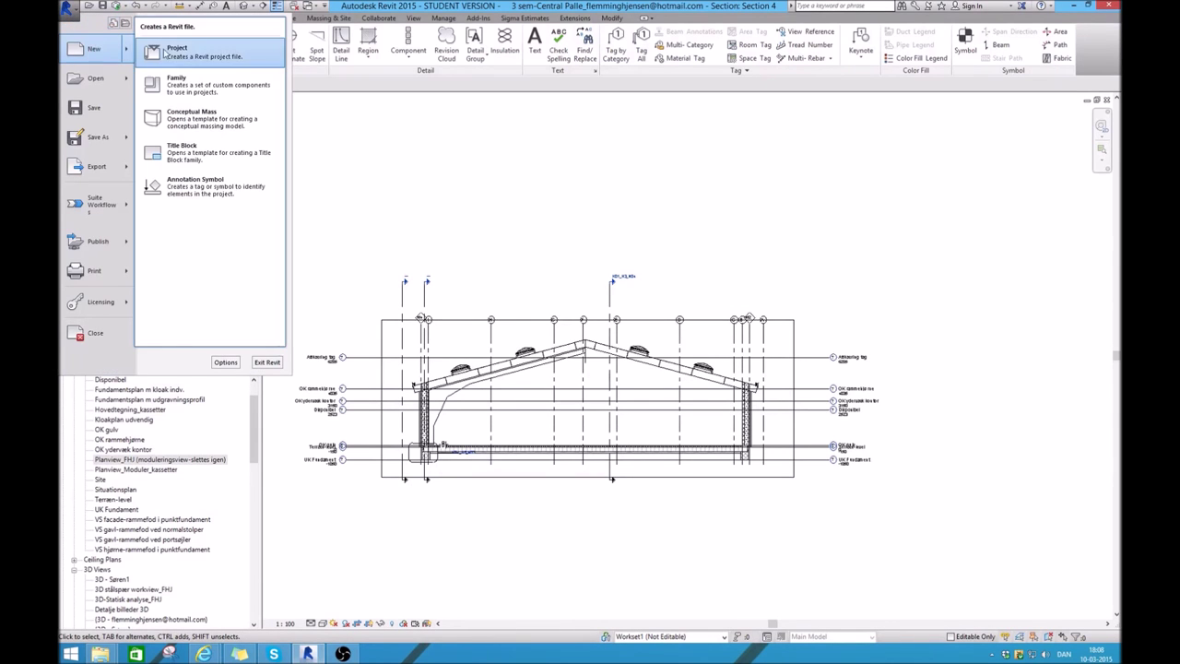
pyautogui.click(185, 83)
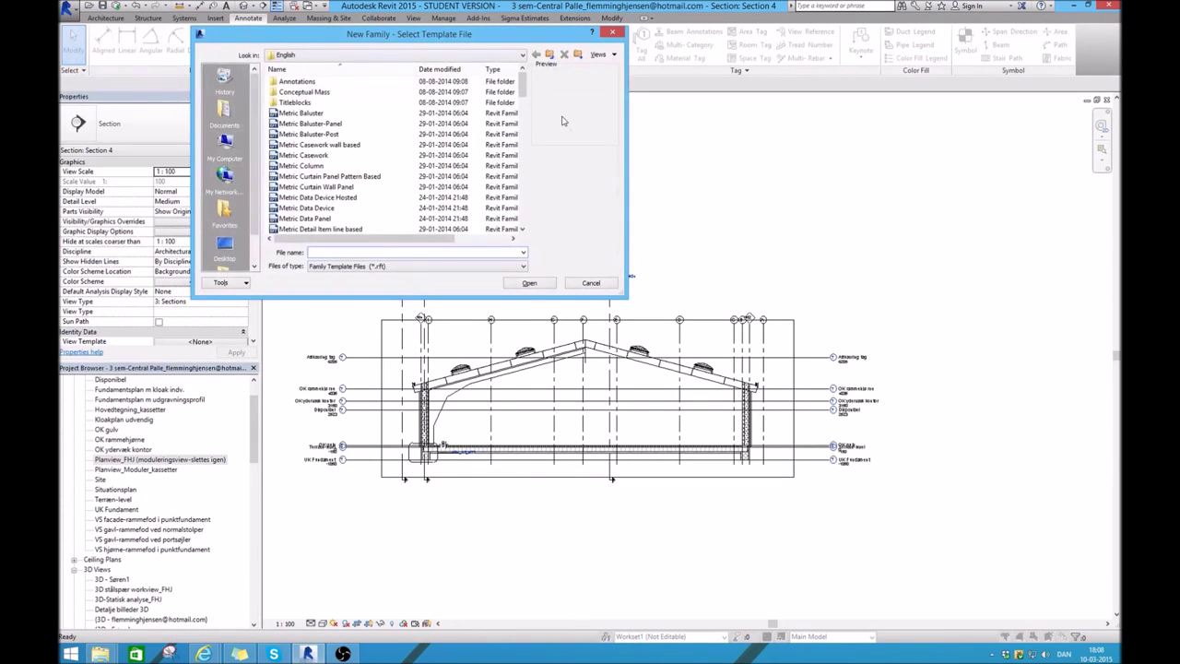
pyautogui.moveTo(522, 88); pyautogui.dragTo(527, 147)
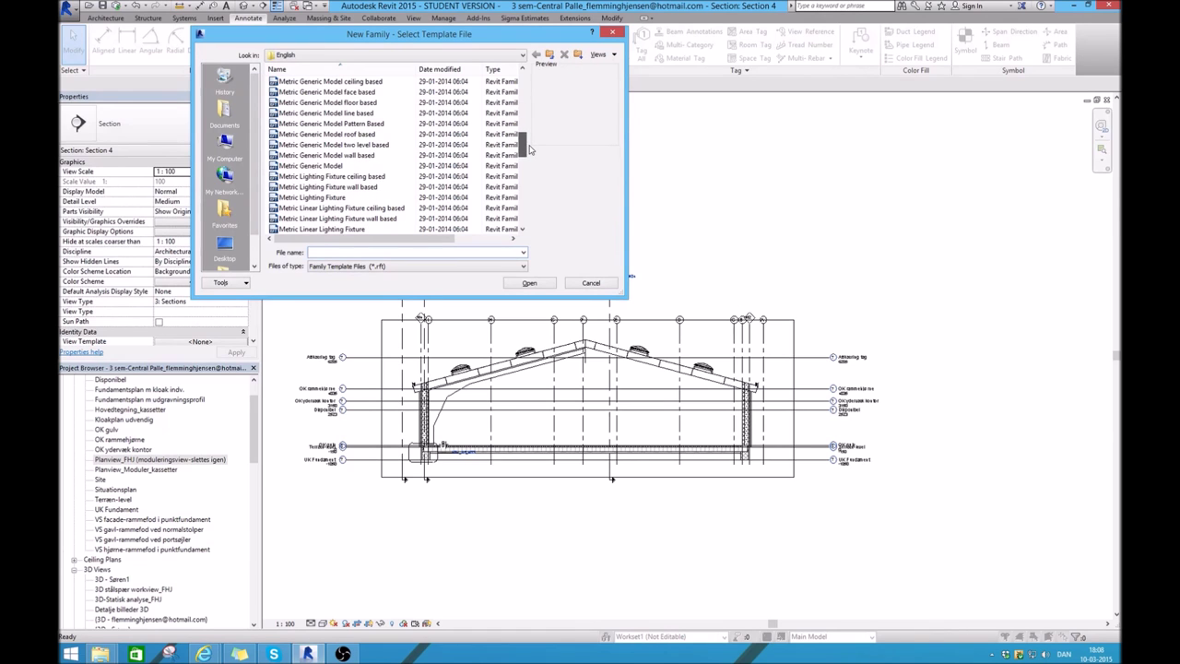
pyautogui.moveTo(310, 166)
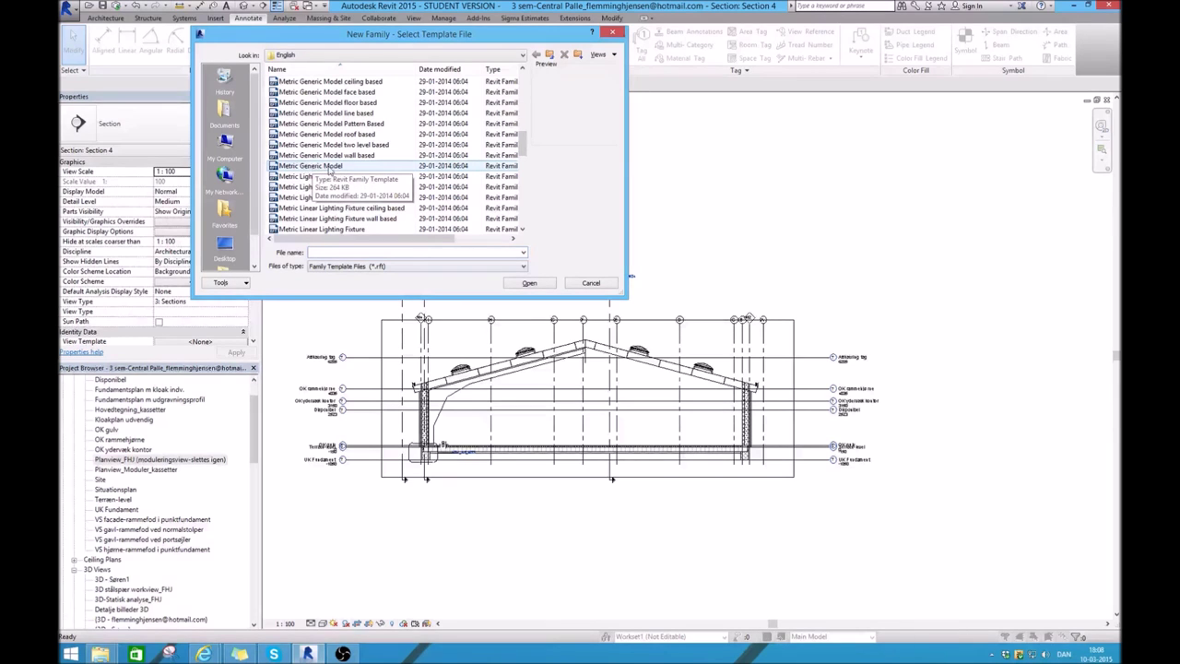
pyautogui.click(319, 168)
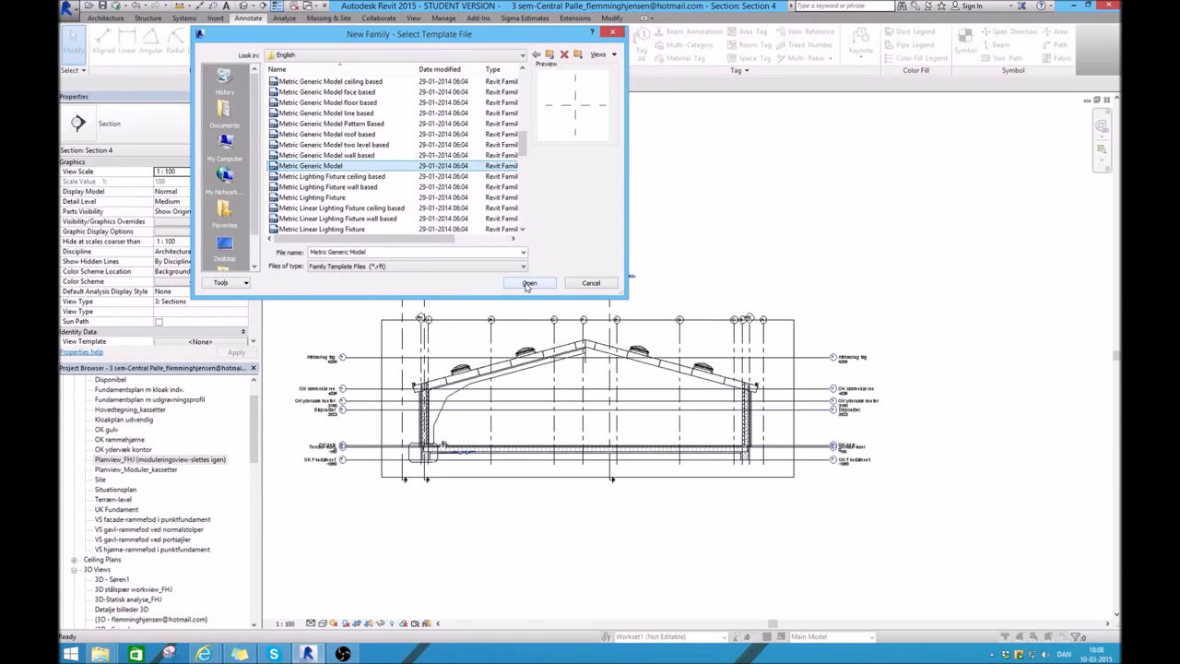
pyautogui.click(528, 284)
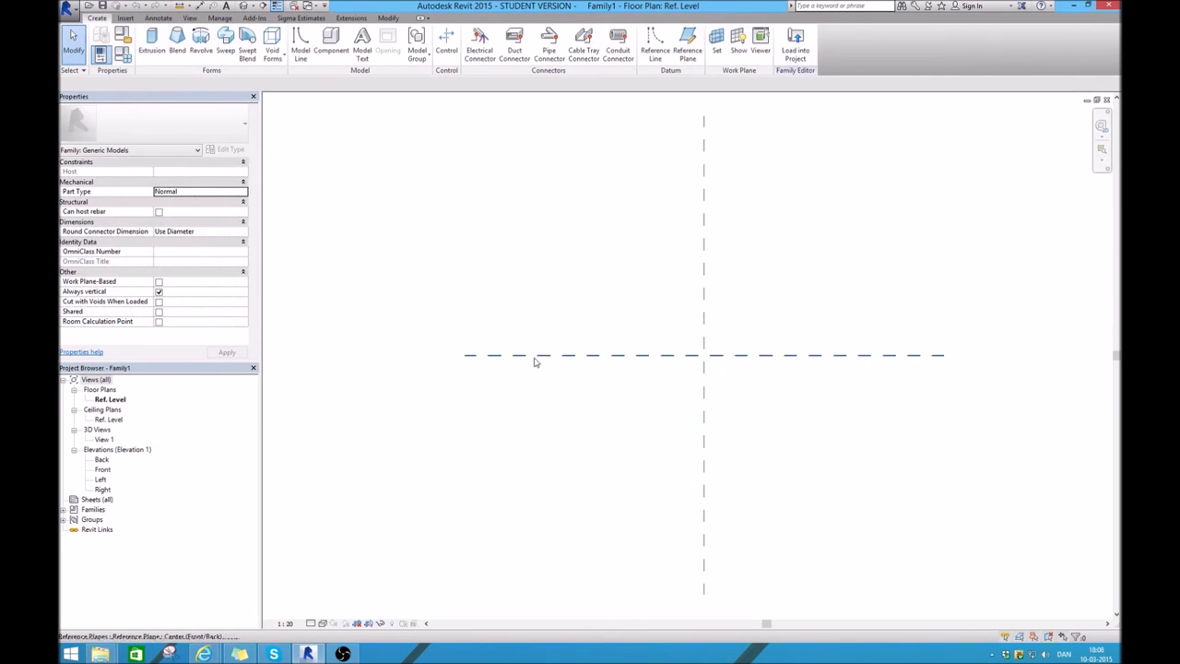
# Open Family1's Front elevation from the Project Browser's Elevations list
pyautogui.scroll(-1, 482, 415)
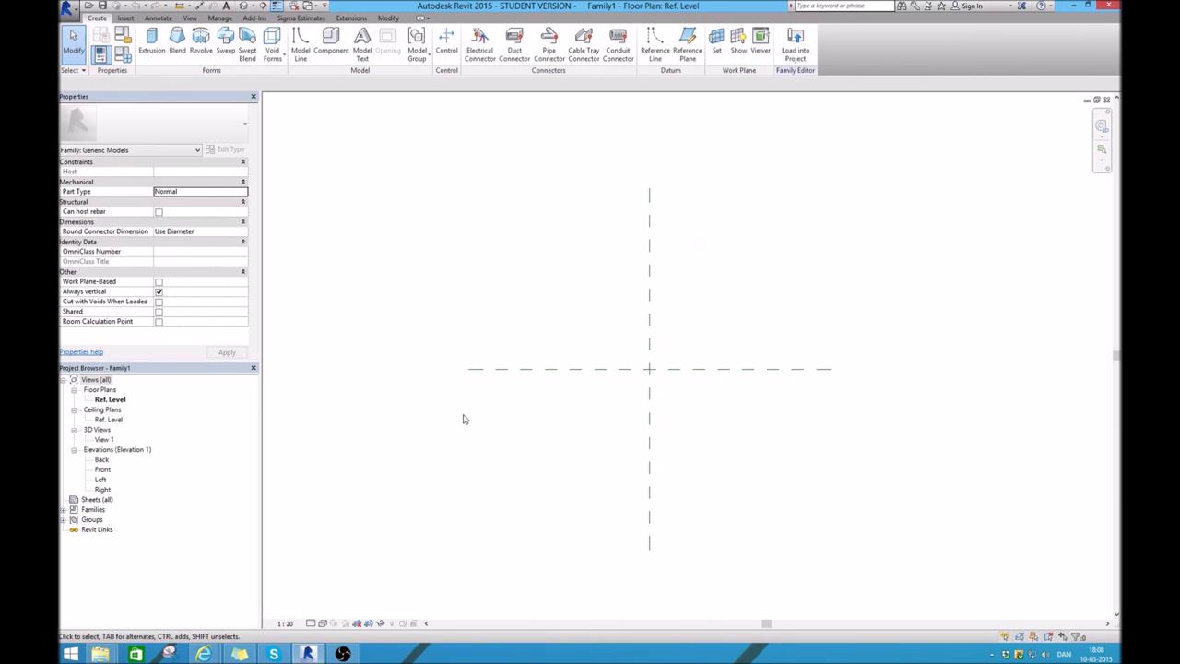
pyautogui.click(109, 402)
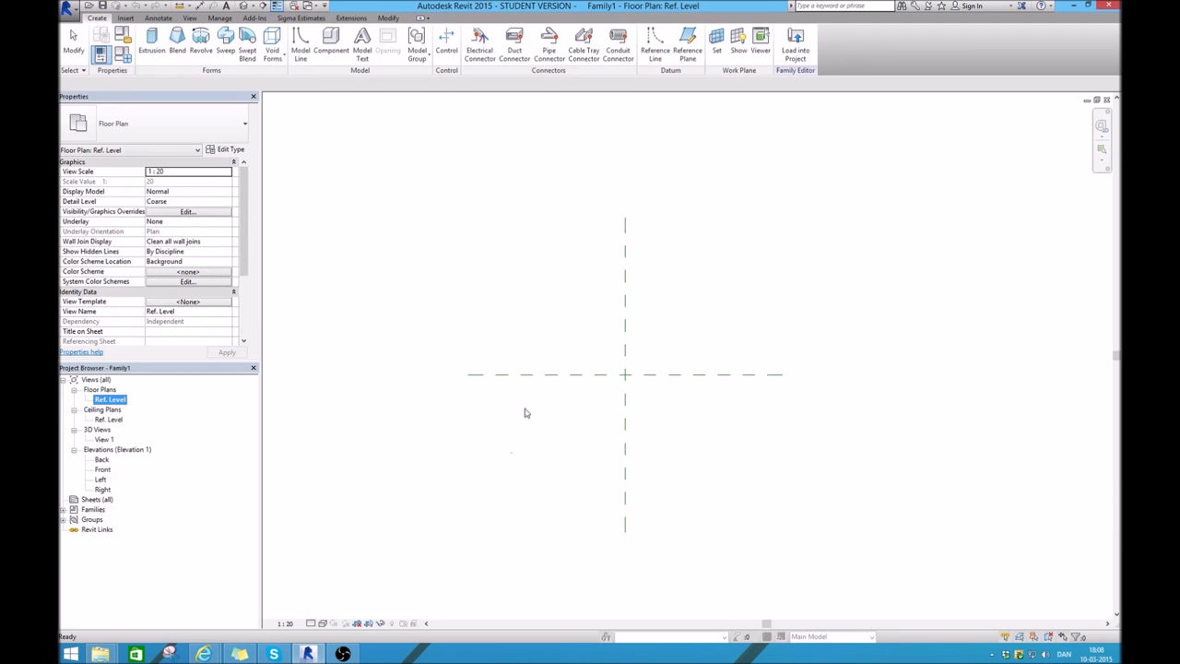
pyautogui.doubleClick(101, 470)
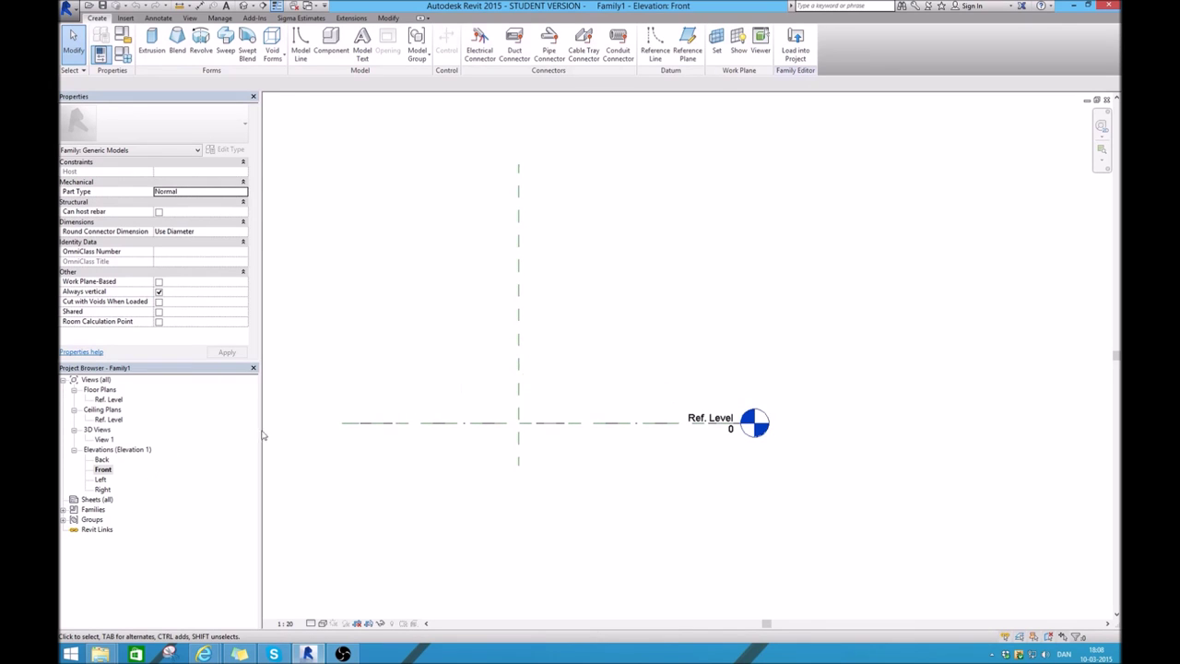
pyautogui.scroll(-1, 569, 423)
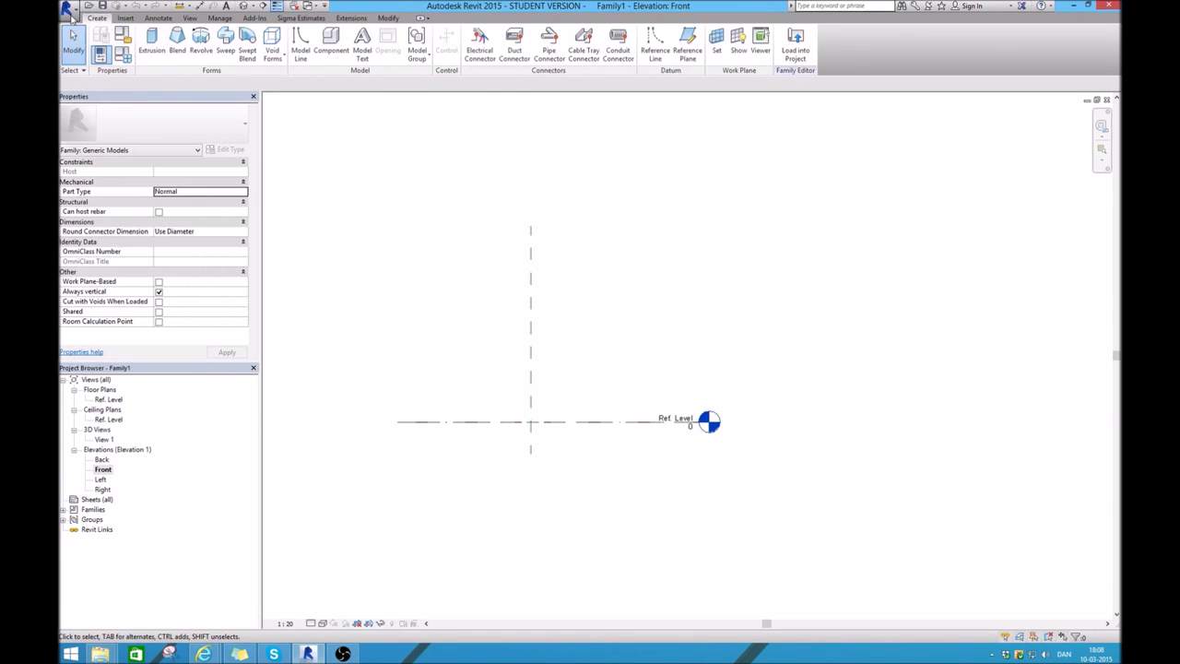
pyautogui.click(66, 9)
pyautogui.click(66, 11)
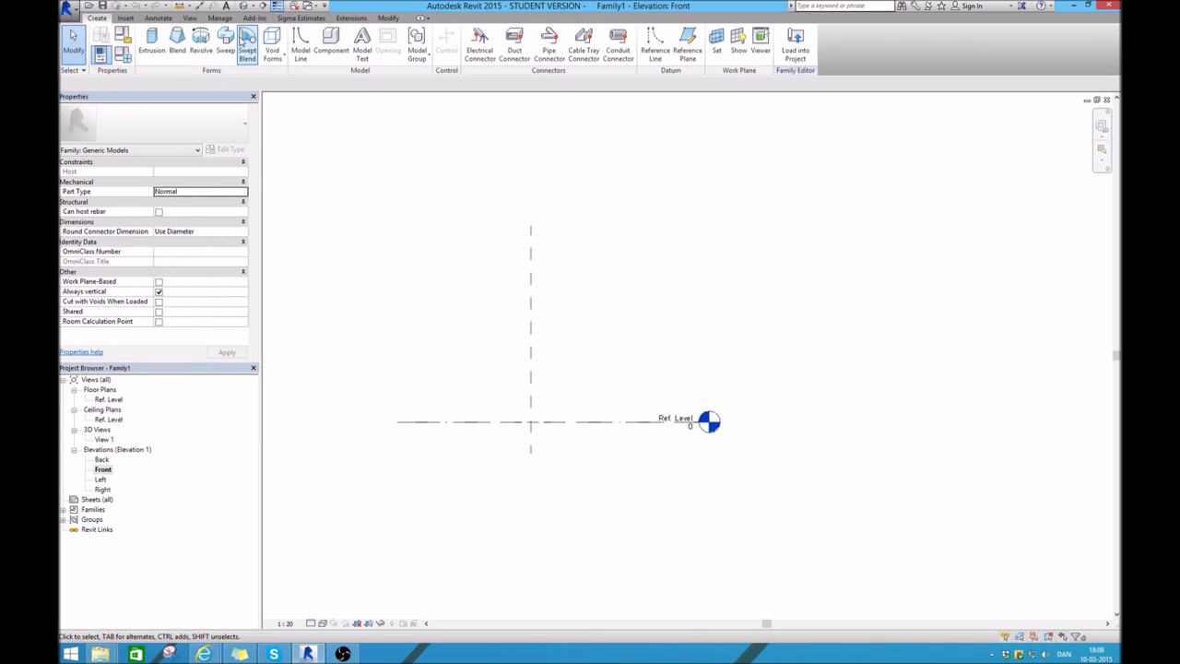
# Import the section DWG into the Front elevation only, in millimetres, Center to Center
pyautogui.click(126, 20)
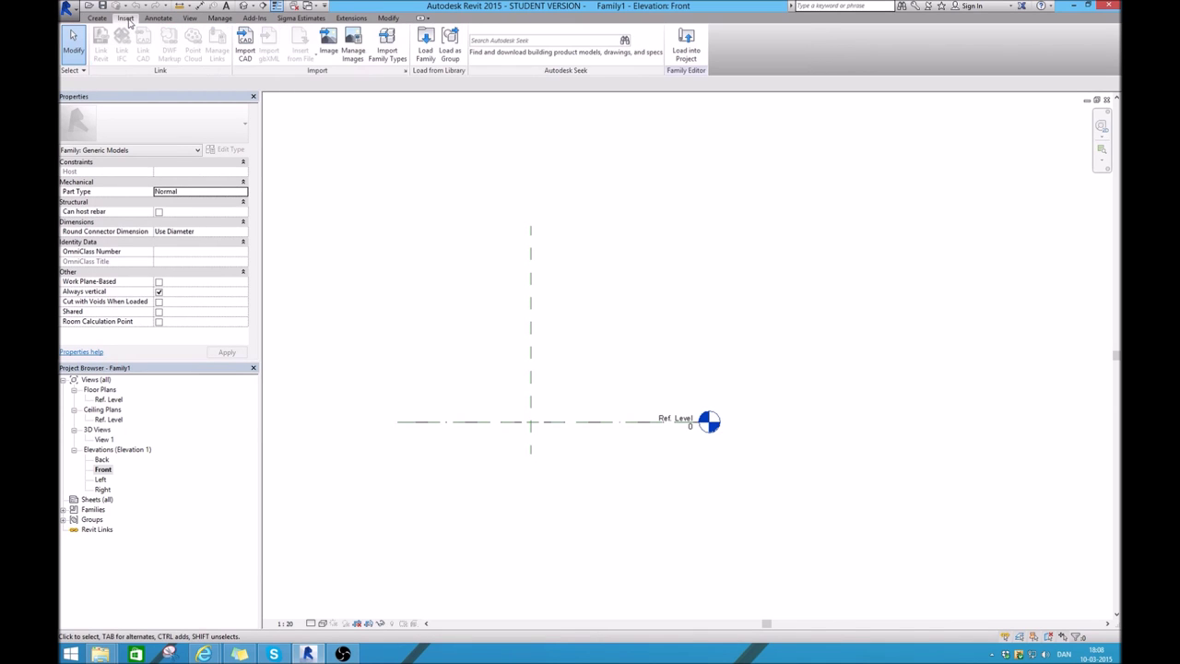
pyautogui.click(245, 53)
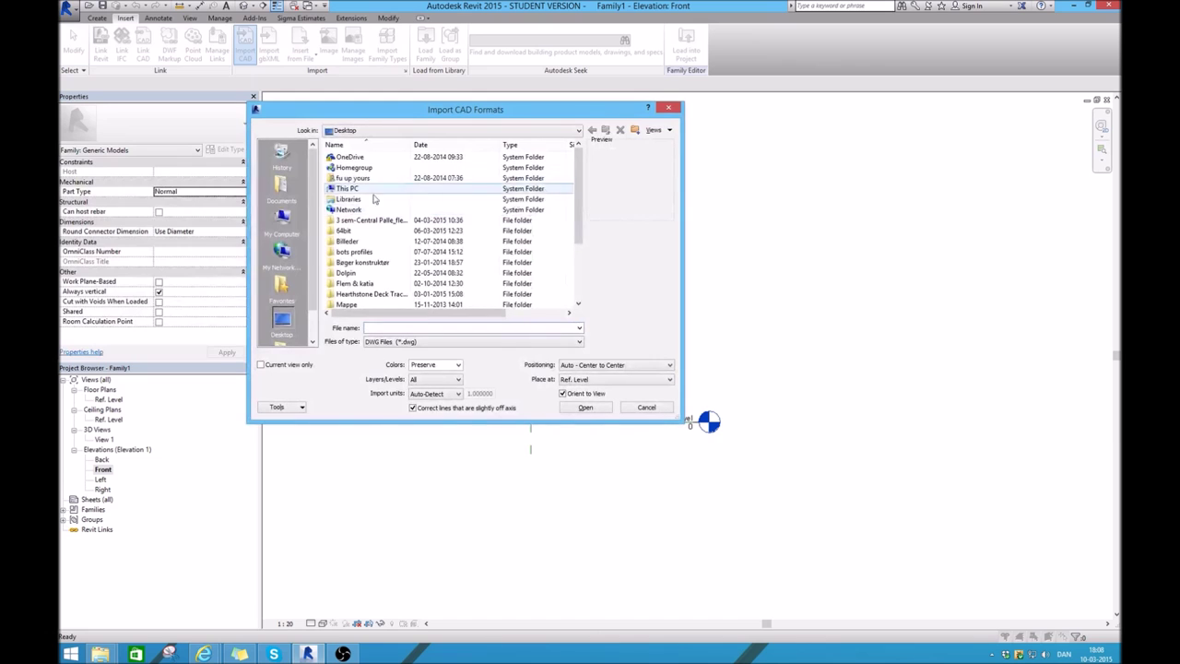
pyautogui.moveTo(576, 205); pyautogui.dragTo(576, 260)
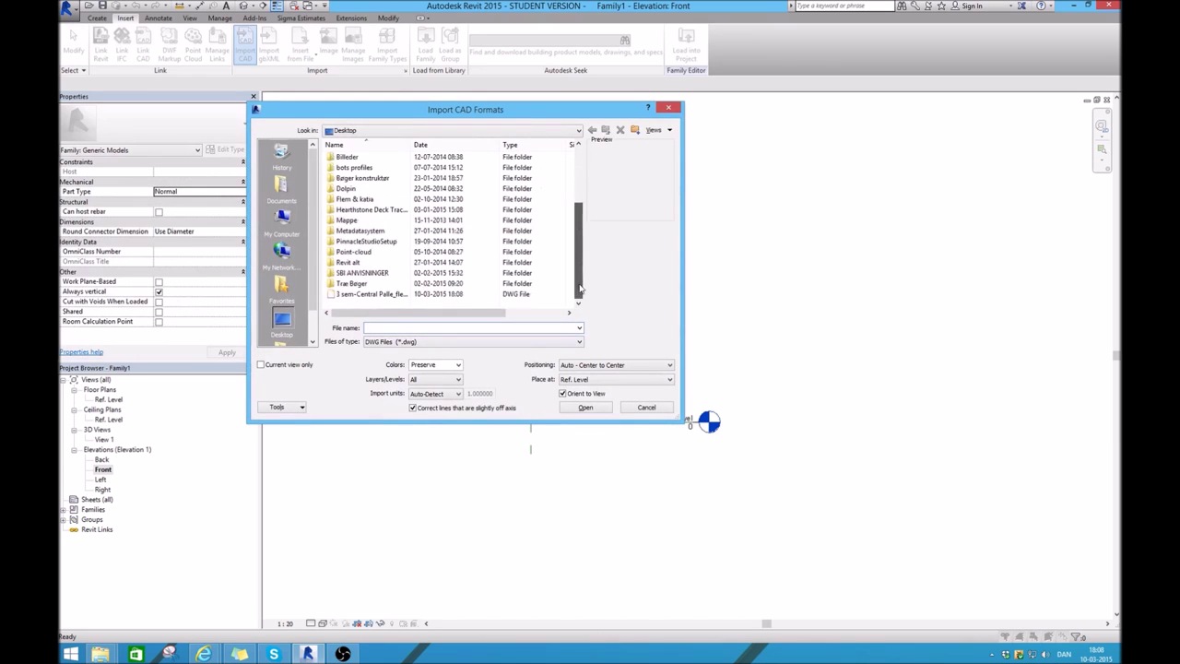
pyautogui.click(340, 295)
pyautogui.moveTo(369, 294)
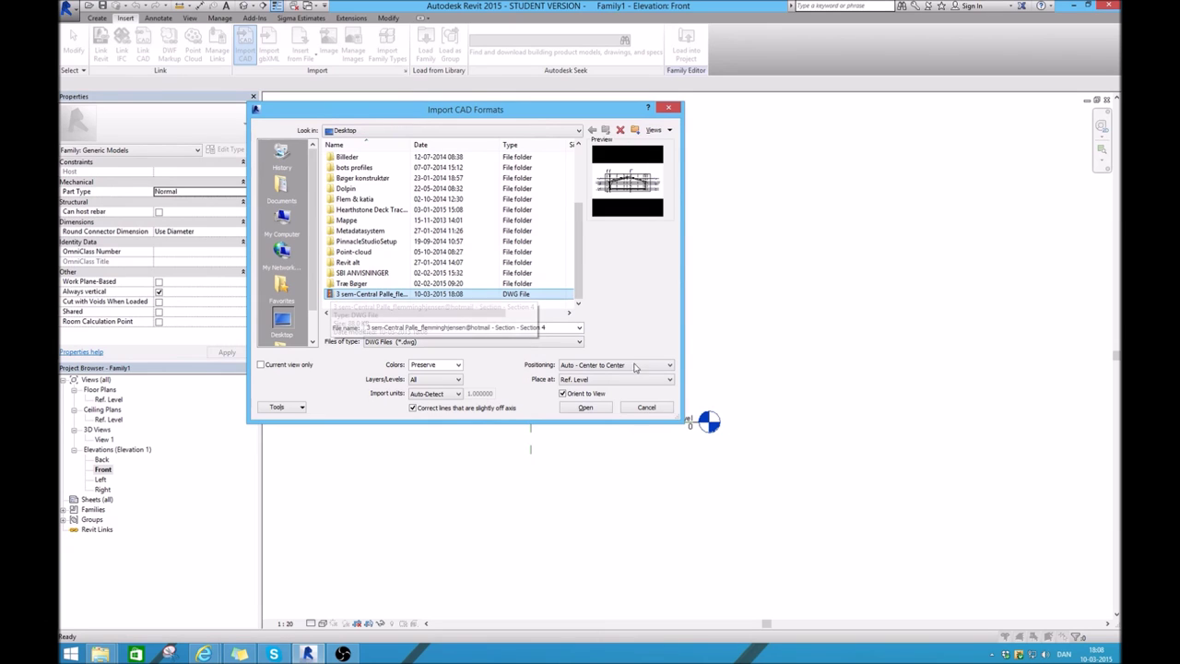
pyautogui.click(261, 365)
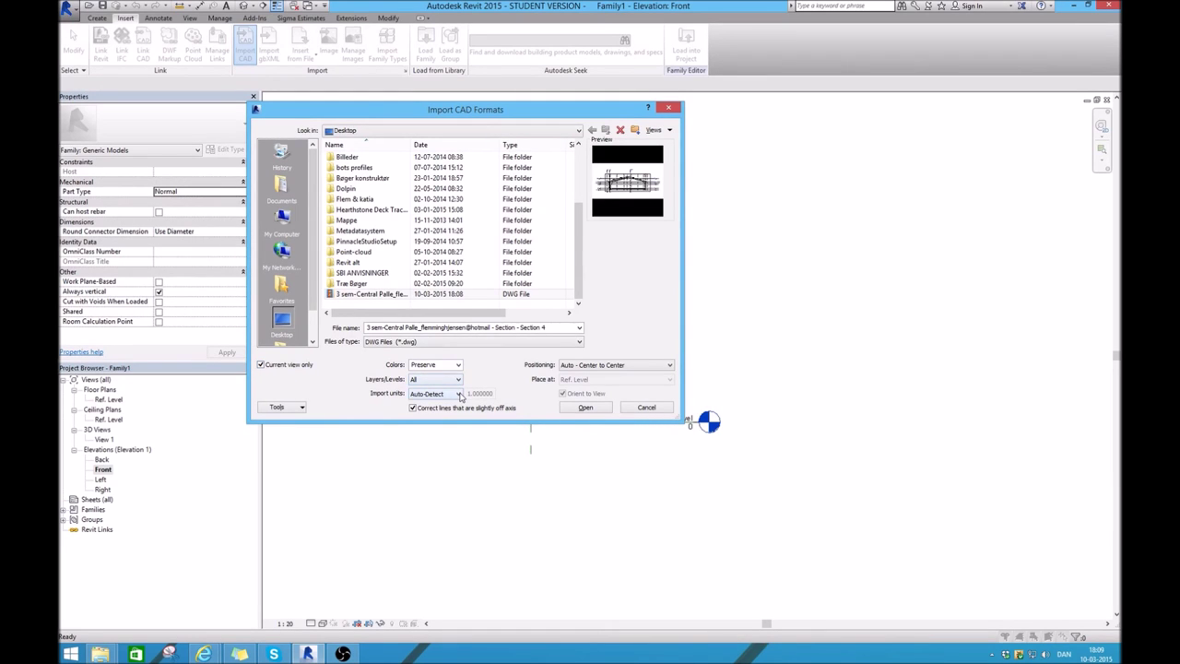
pyautogui.click(458, 393)
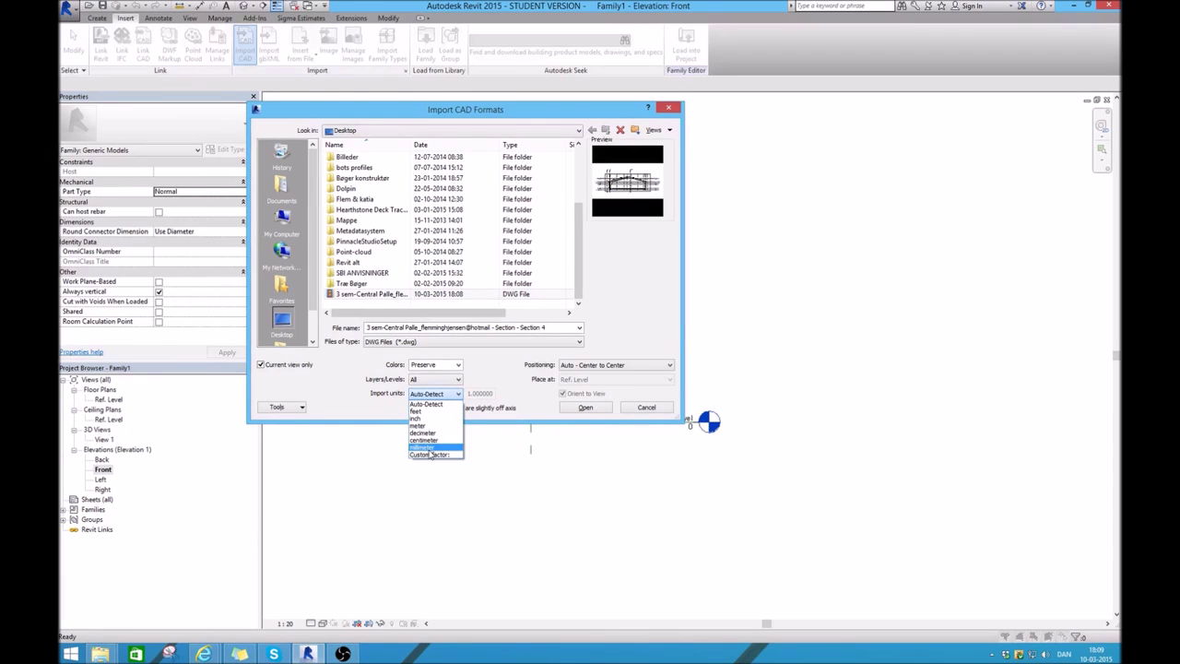
pyautogui.click(430, 448)
pyautogui.click(457, 394)
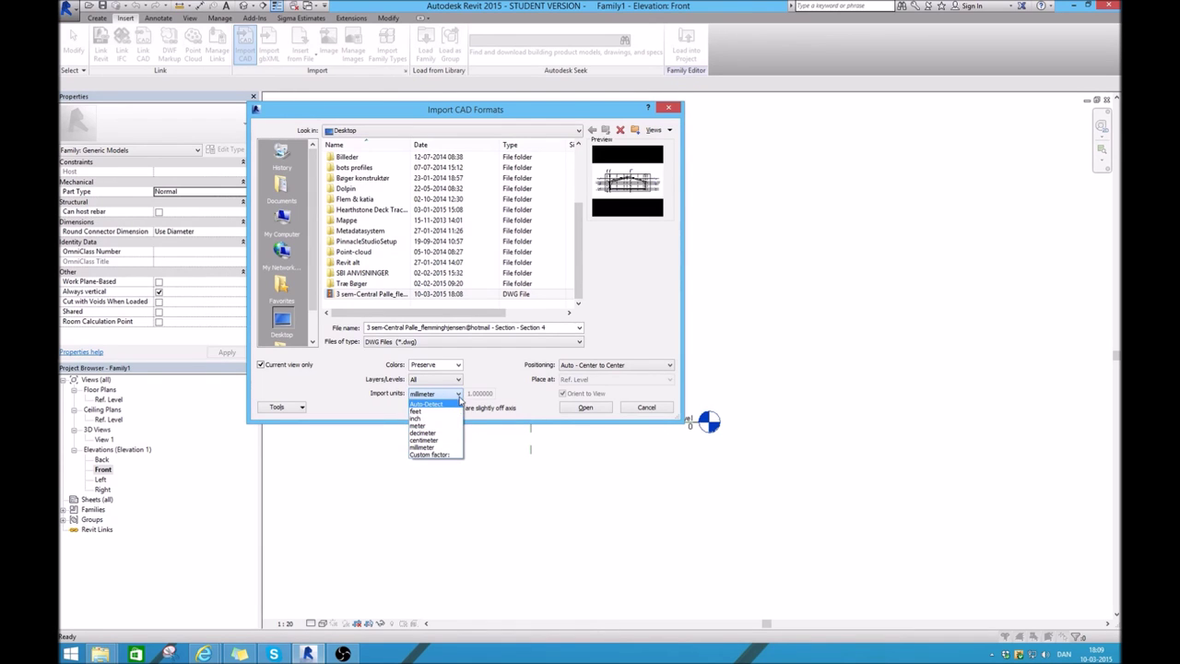
pyautogui.click(453, 393)
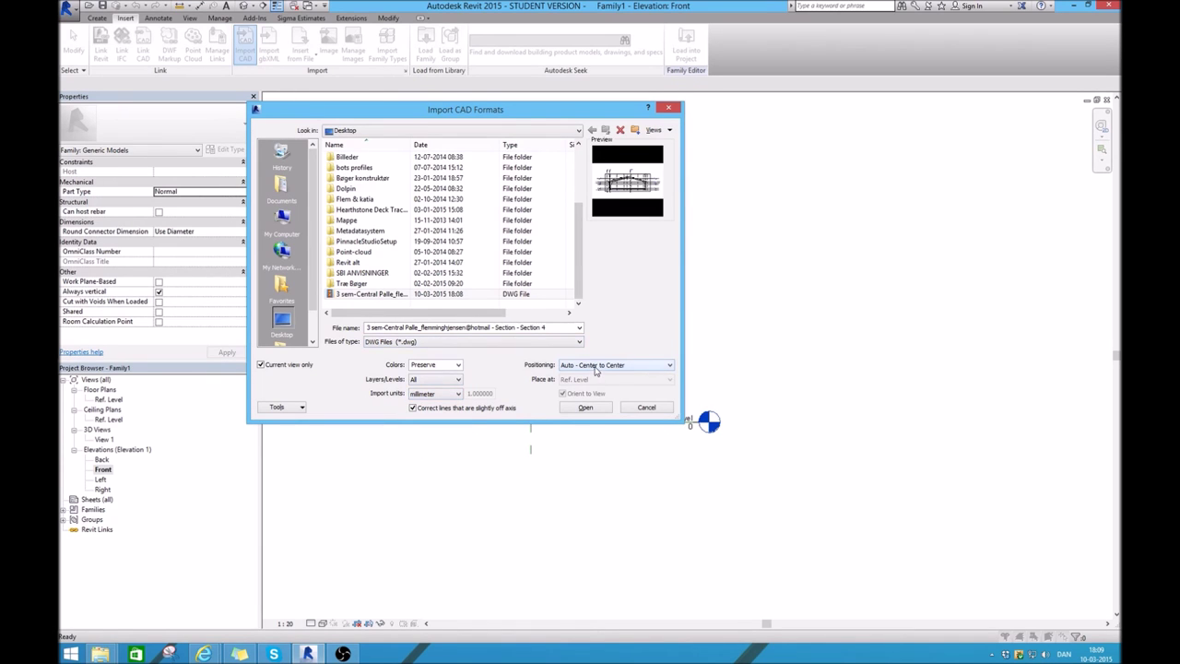
pyautogui.click(660, 369)
pyautogui.click(671, 368)
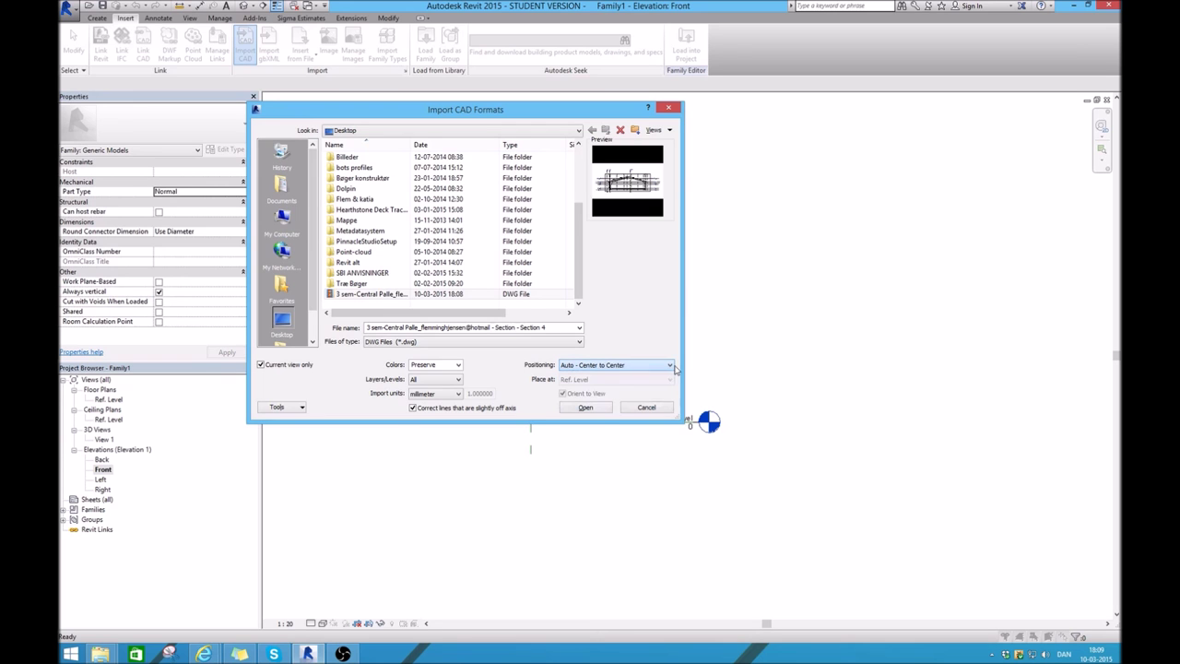
pyautogui.click(570, 408)
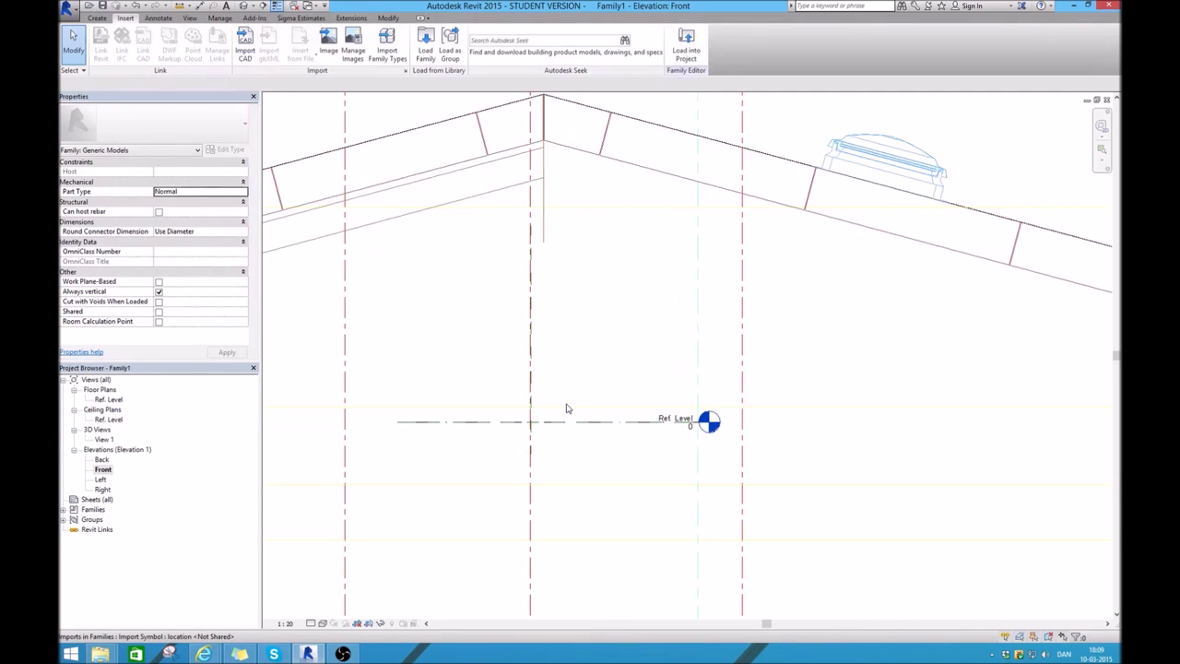
# Select the imported section drawing and zoom in on it
pyautogui.scroll(-3, 566, 408)
pyautogui.scroll(-3, 559, 419)
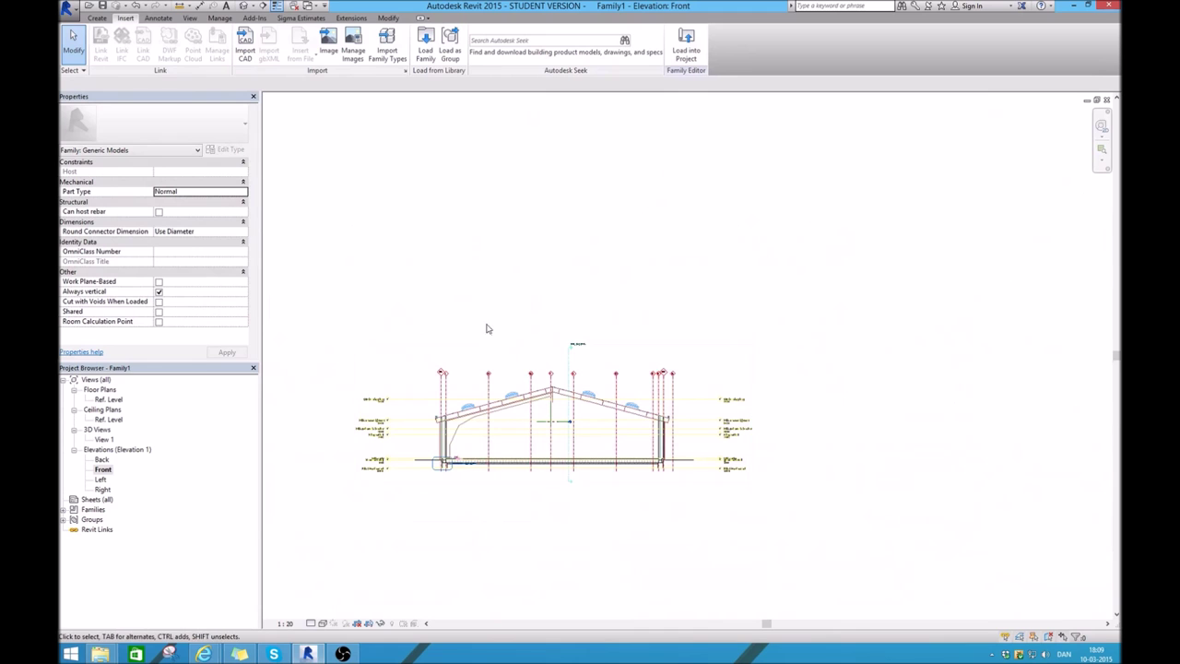
pyautogui.click(466, 461)
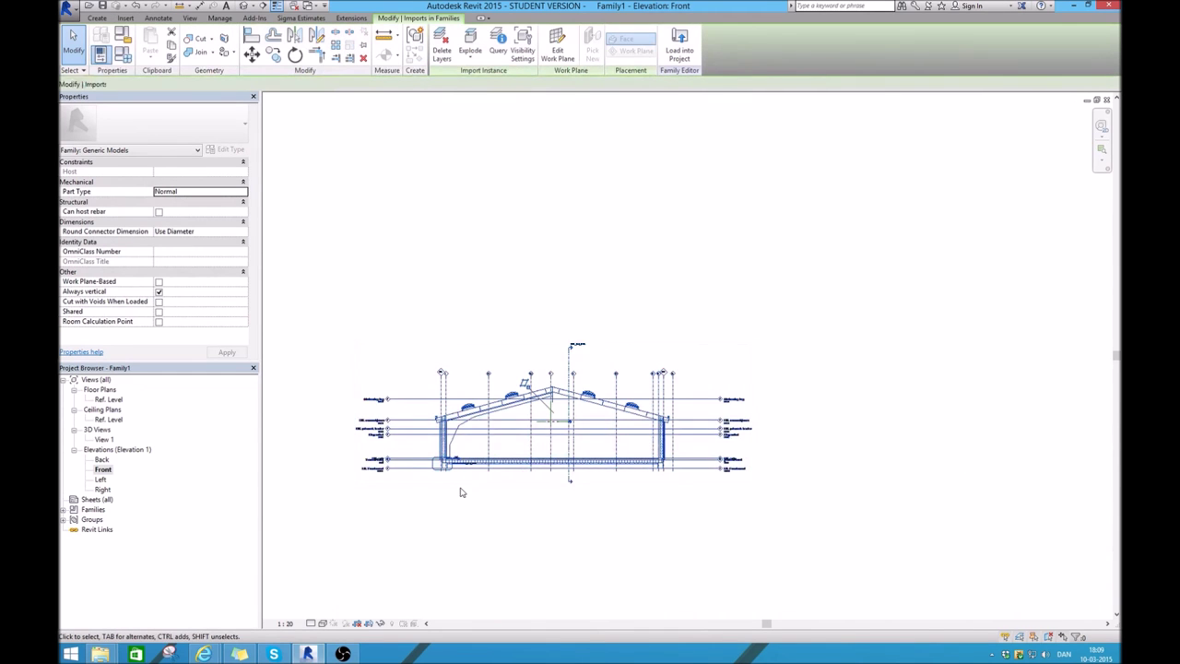
pyautogui.scroll(5, 453, 471)
pyautogui.scroll(2, 448, 466)
pyautogui.scroll(2, 440, 433)
pyautogui.scroll(2, 437, 387)
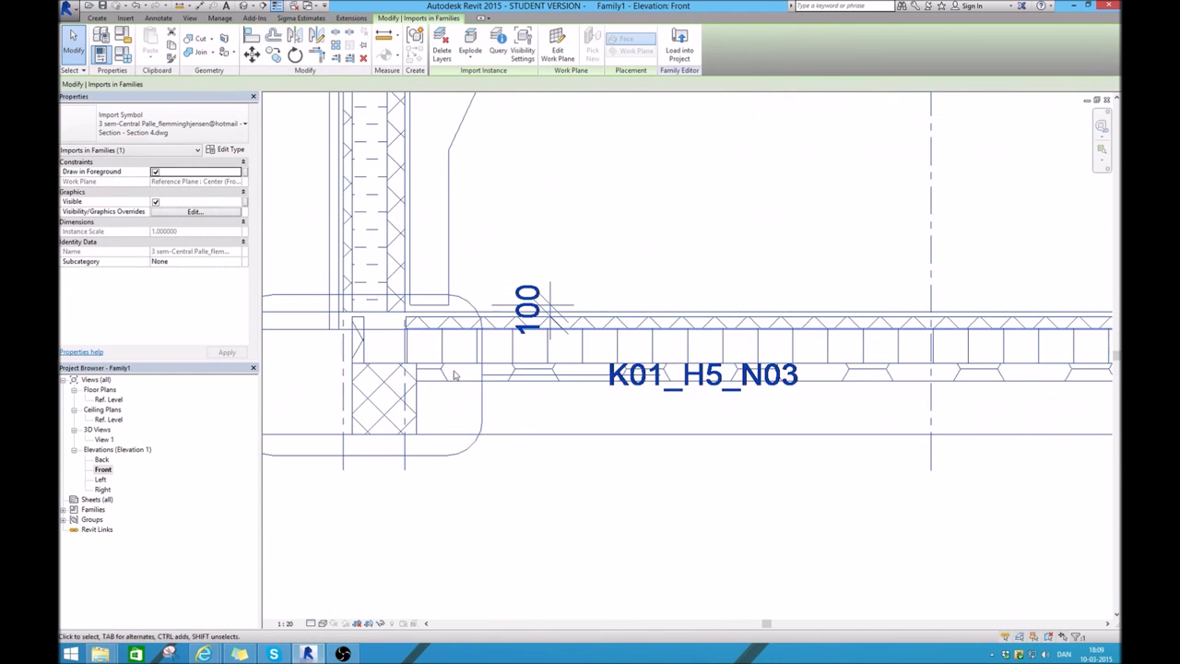
pyautogui.scroll(2, 432, 347)
pyautogui.scroll(2, 329, 293)
pyautogui.scroll(2, 329, 293)
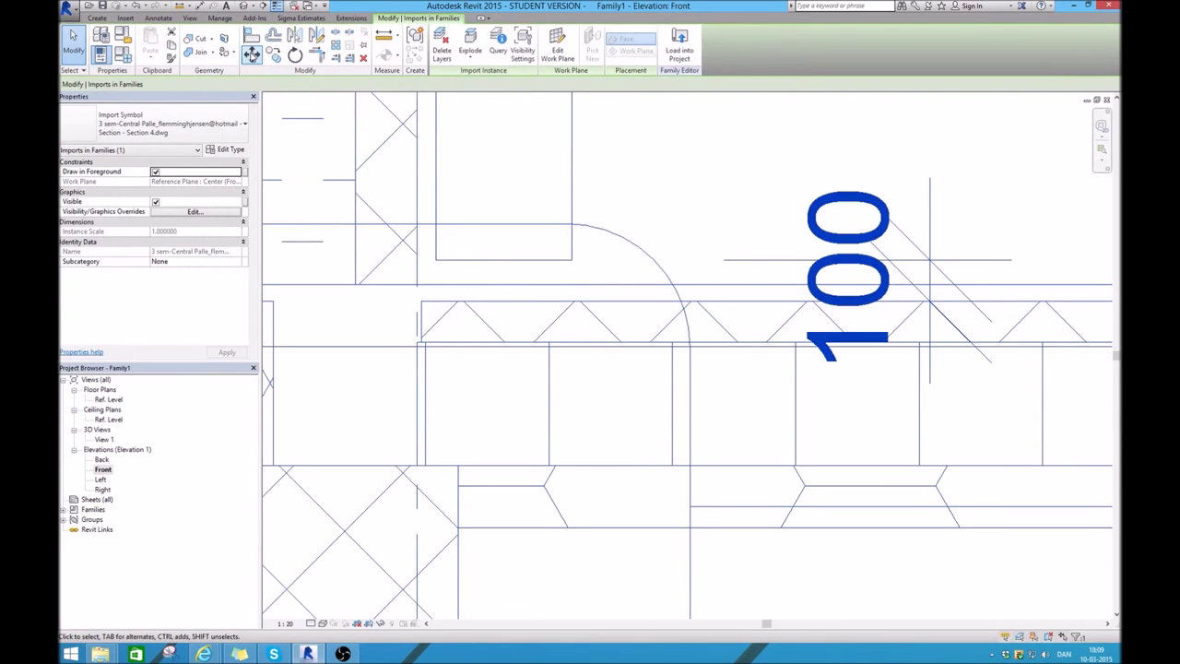
# Move the imported drawing so its slab corner sits on the reference-plane intersection
pyautogui.click(252, 53)
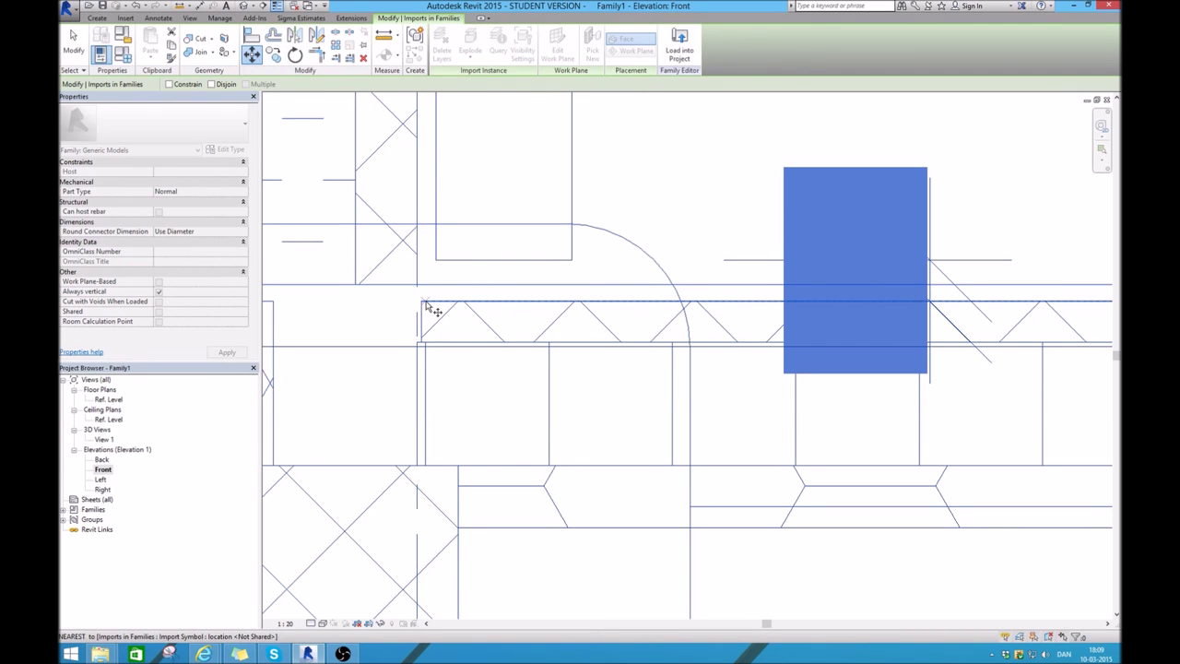
pyautogui.click(421, 304)
pyautogui.scroll(-3, 422, 313)
pyautogui.scroll(-2, 419, 318)
pyautogui.scroll(-2, 553, 309)
pyautogui.scroll(2, 535, 298)
pyautogui.scroll(3, 535, 298)
pyautogui.scroll(2, 517, 317)
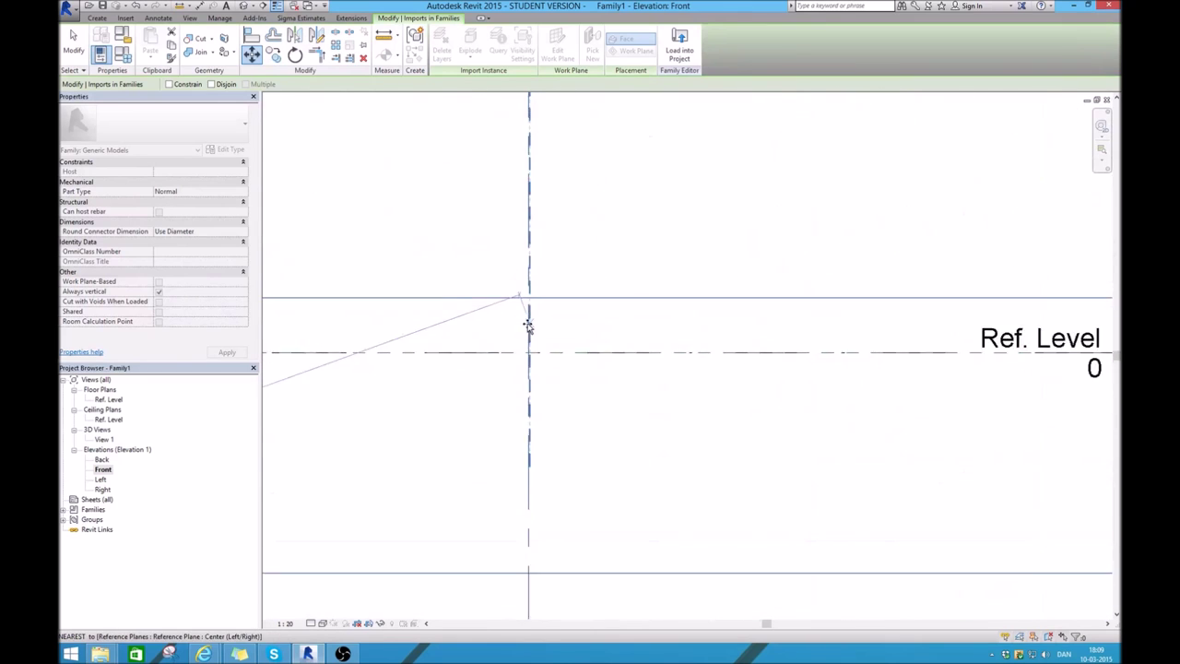
pyautogui.scroll(1, 529, 327)
pyautogui.scroll(1, 545, 363)
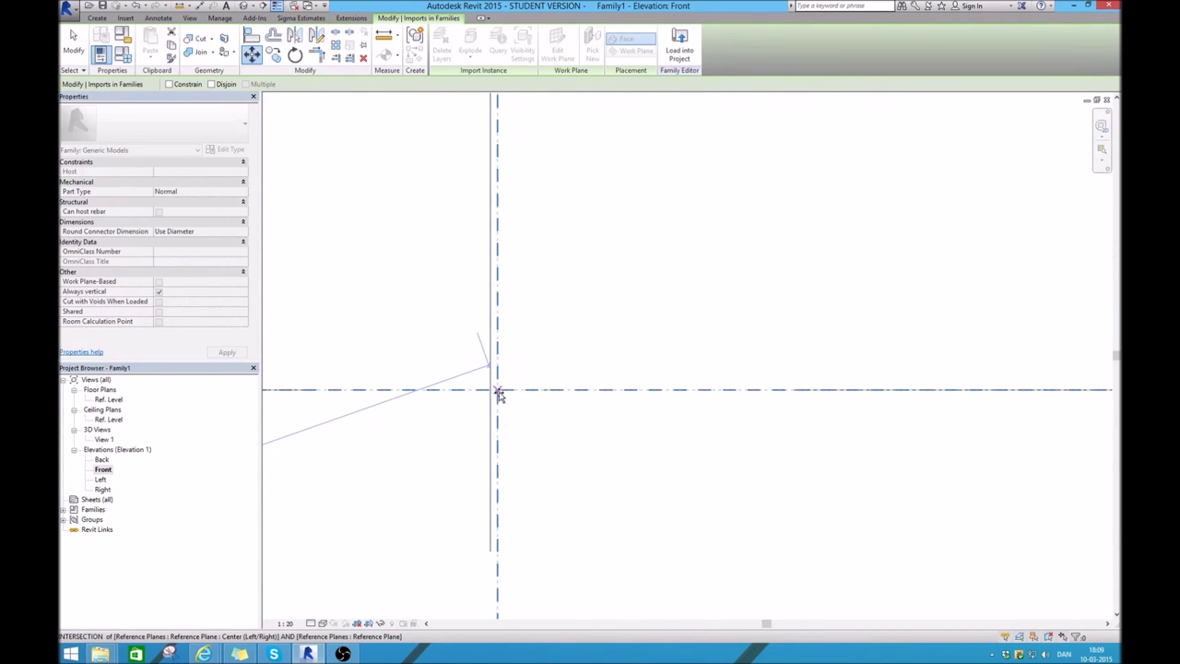
pyautogui.click(498, 394)
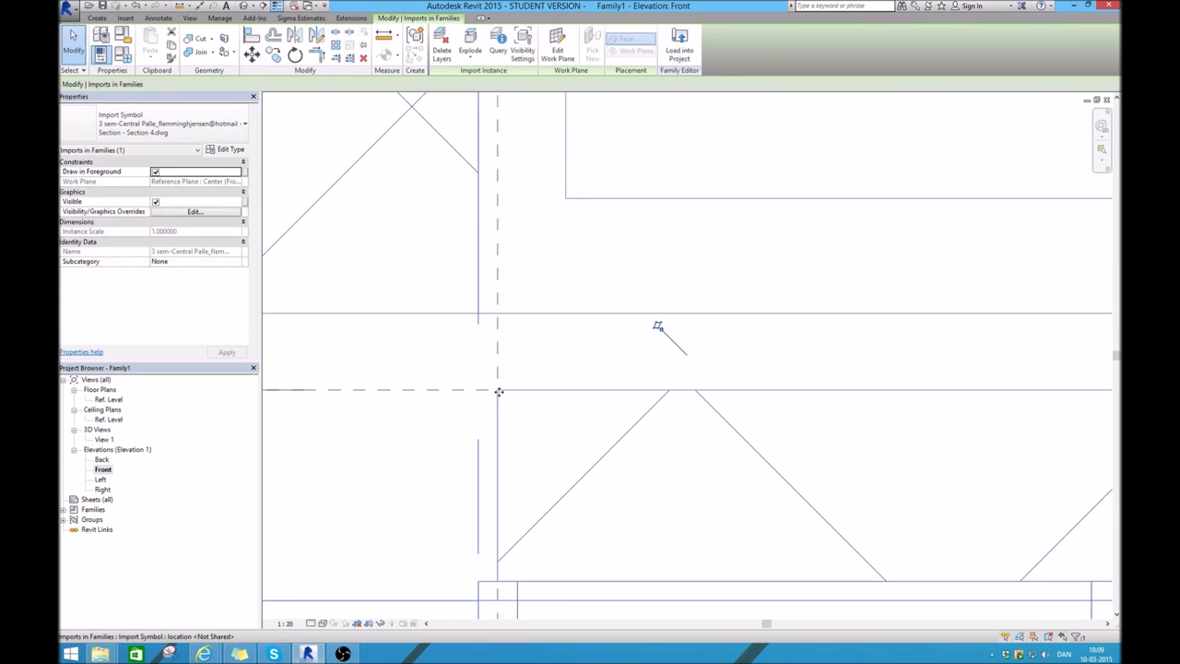
# Inspect the relocated drawing near the Ref. Level corner and start a new Extrusion
pyautogui.scroll(-2, 505, 389)
pyautogui.scroll(-1, 507, 388)
pyautogui.scroll(-2, 507, 384)
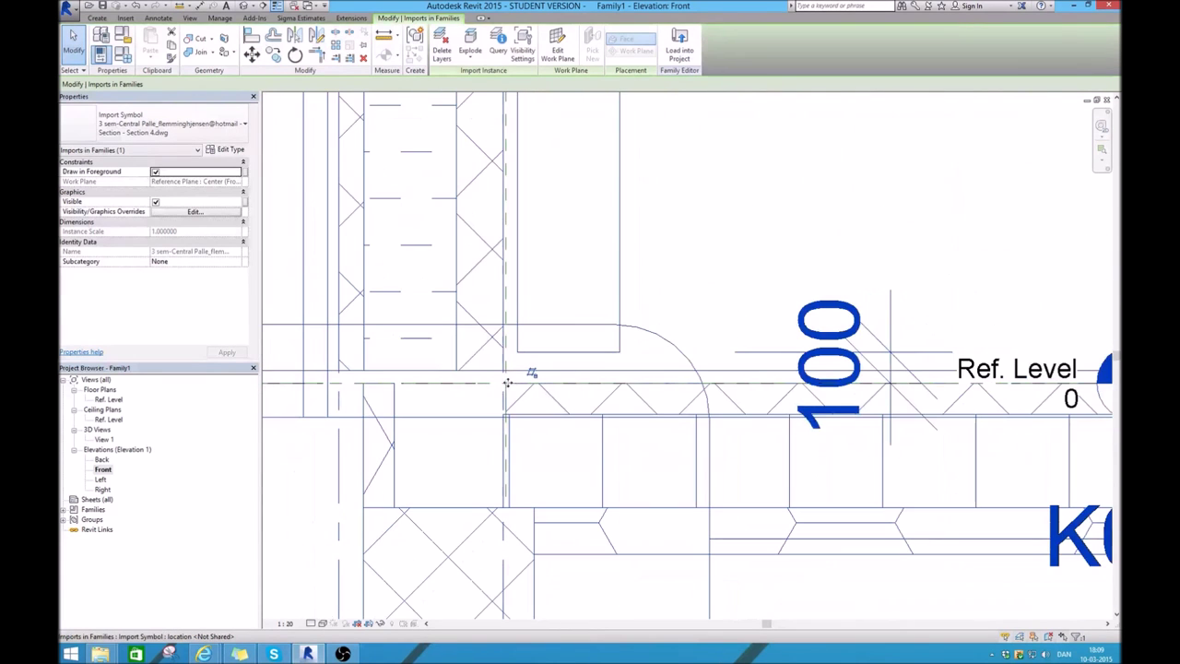
pyautogui.scroll(-1, 608, 397)
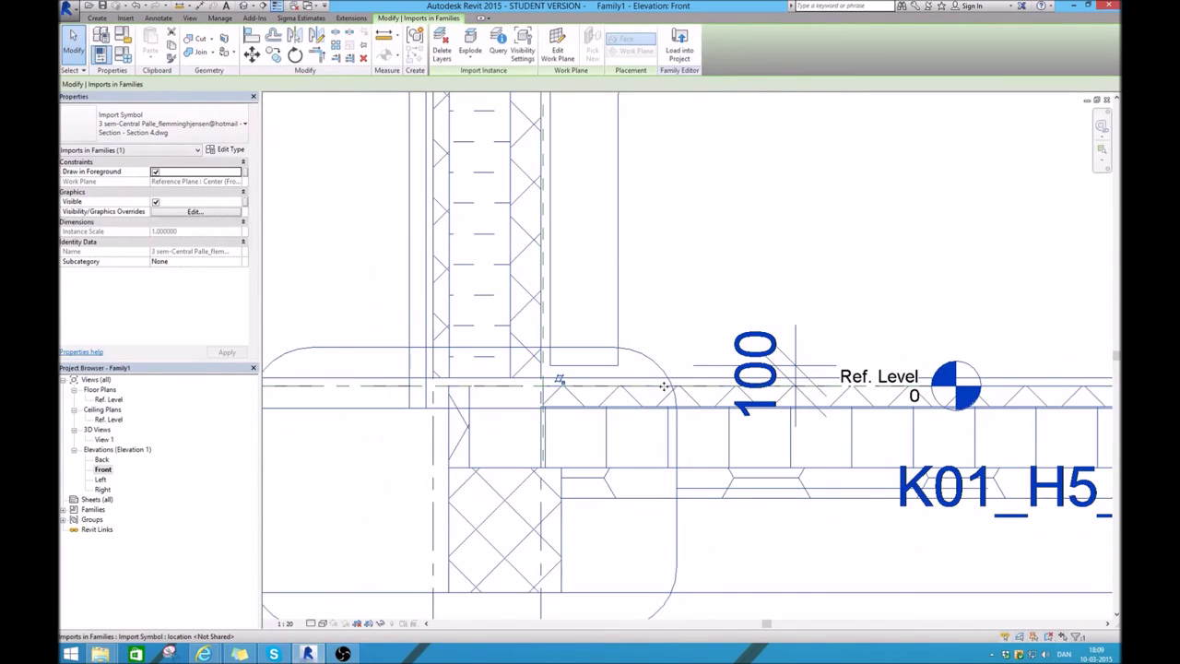
pyautogui.scroll(-1, 409, 399)
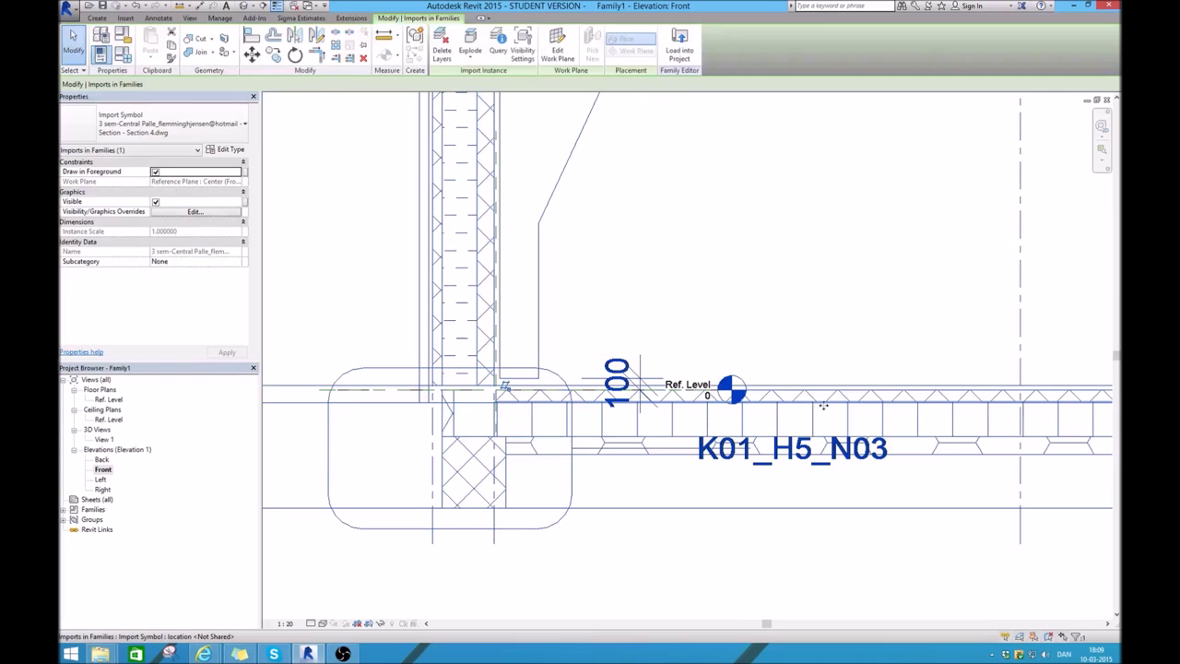
pyautogui.scroll(3, 807, 398)
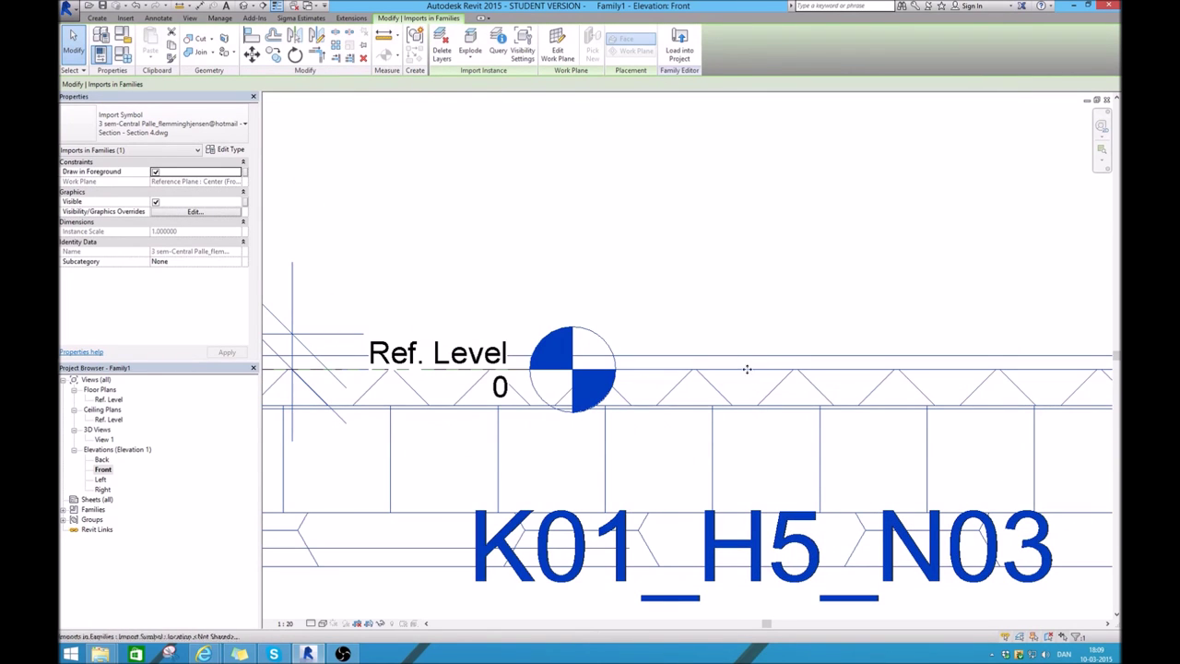
pyautogui.scroll(-2, 716, 373)
pyautogui.scroll(-2, 487, 364)
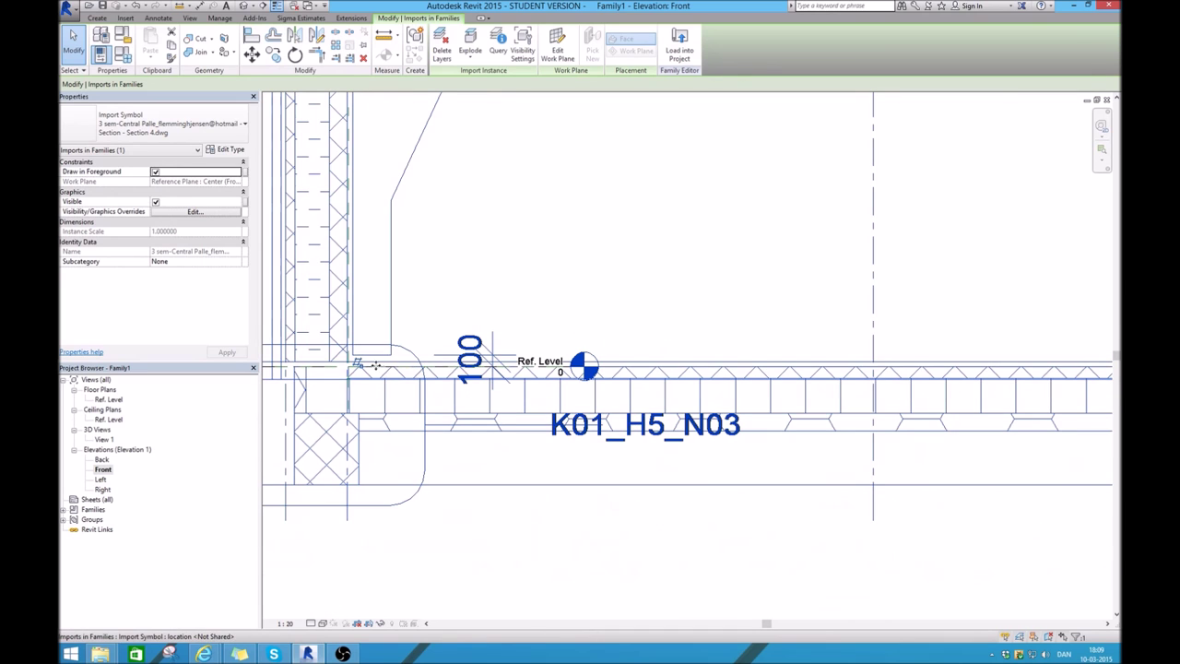
pyautogui.scroll(-2, 704, 371)
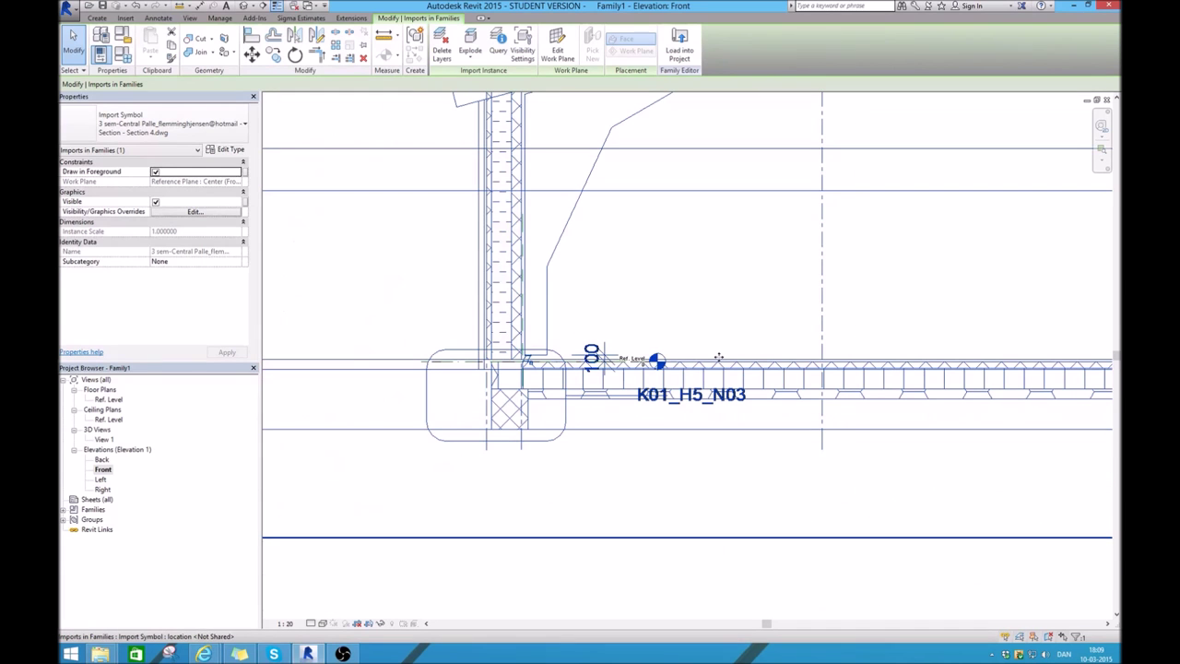
pyautogui.scroll(1, 588, 367)
pyautogui.scroll(1, 553, 355)
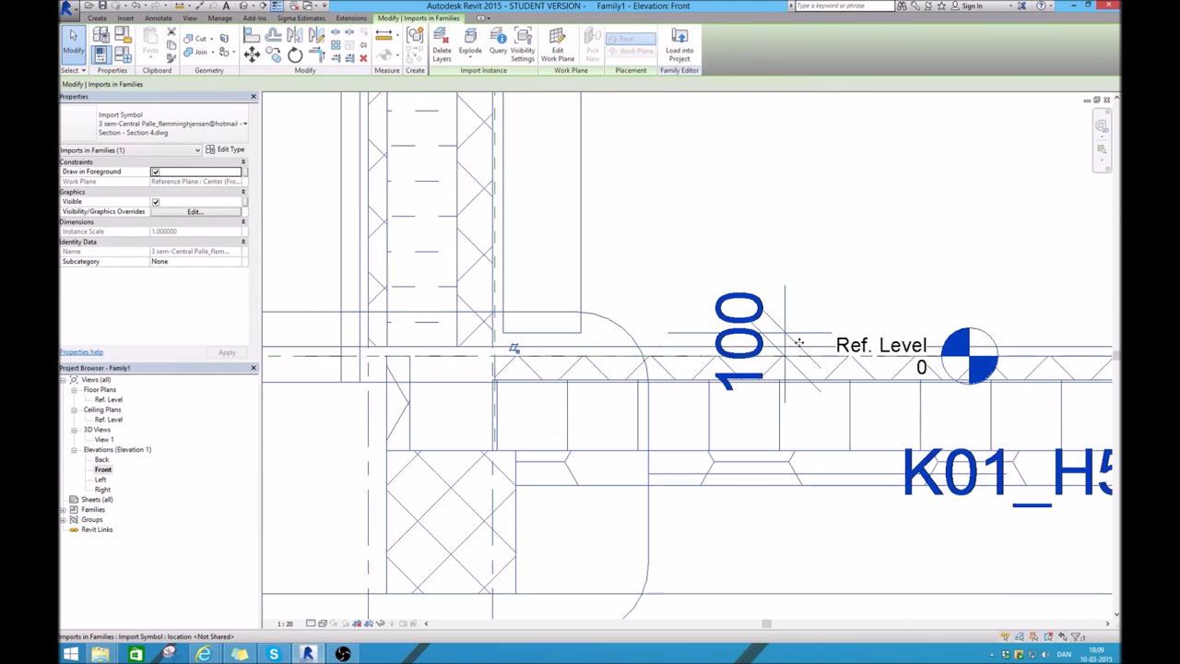
pyautogui.scroll(2, 556, 319)
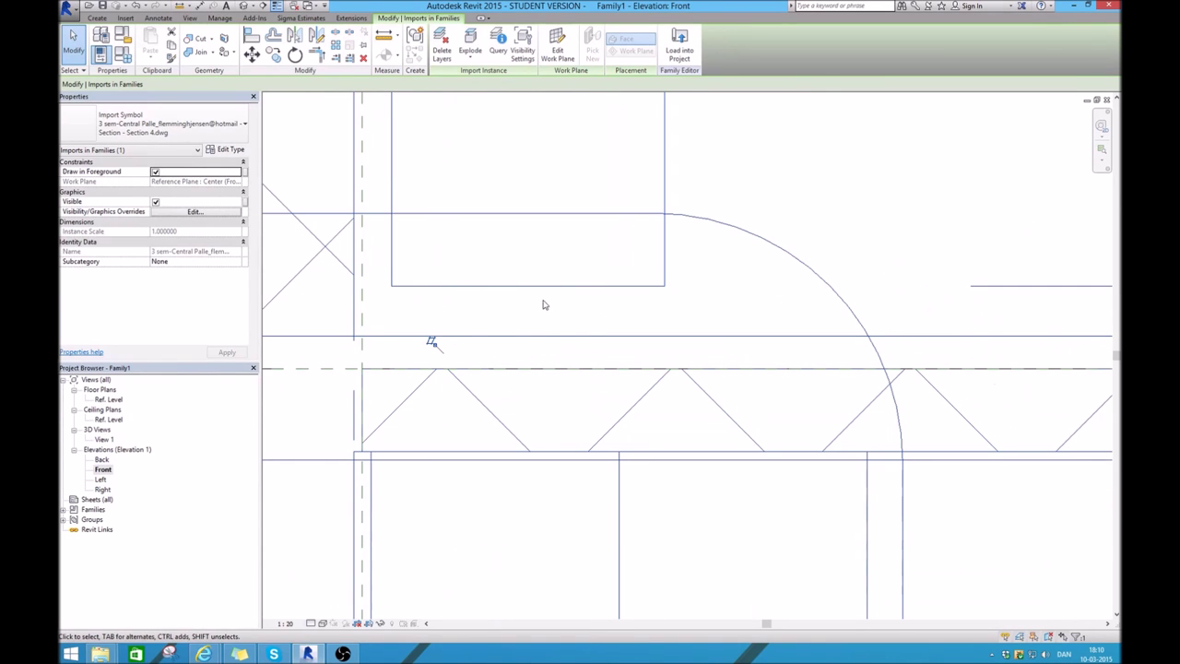
pyautogui.scroll(-1, 516, 314)
pyautogui.scroll(-1, 485, 319)
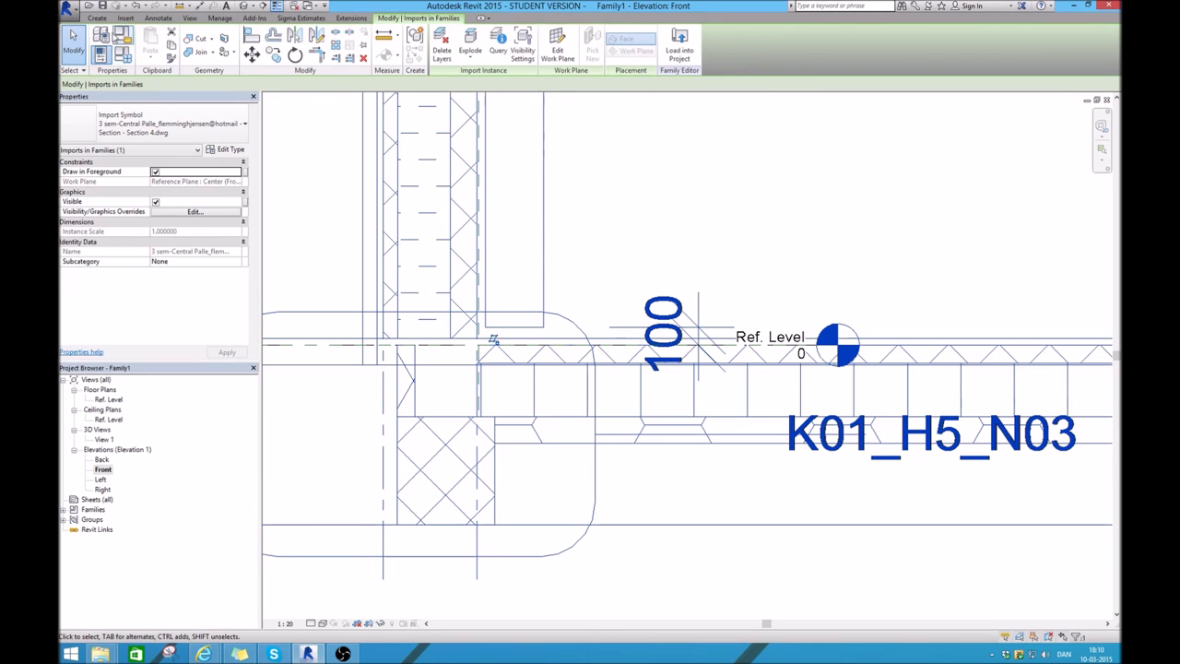
pyautogui.click(96, 17)
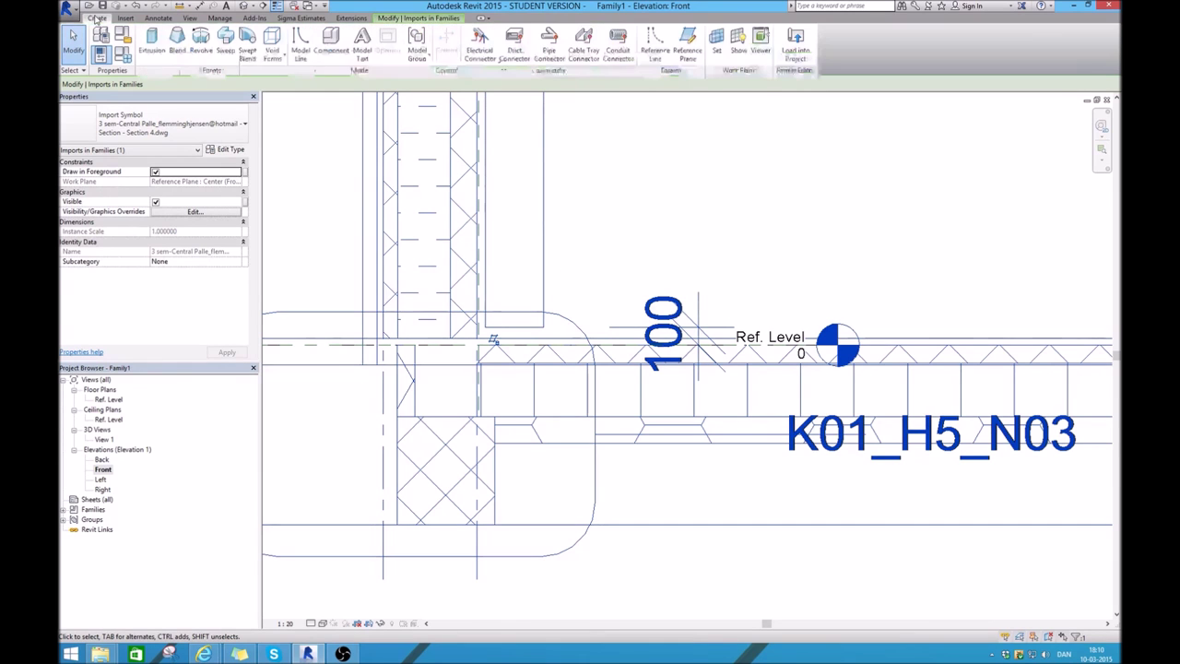
pyautogui.click(152, 41)
# Pick the DWG frame lines for the profile: column, haunch, roof segments, wall, bottom and ridge edges
pyautogui.scroll(-3, 543, 443)
pyautogui.scroll(1, 569, 332)
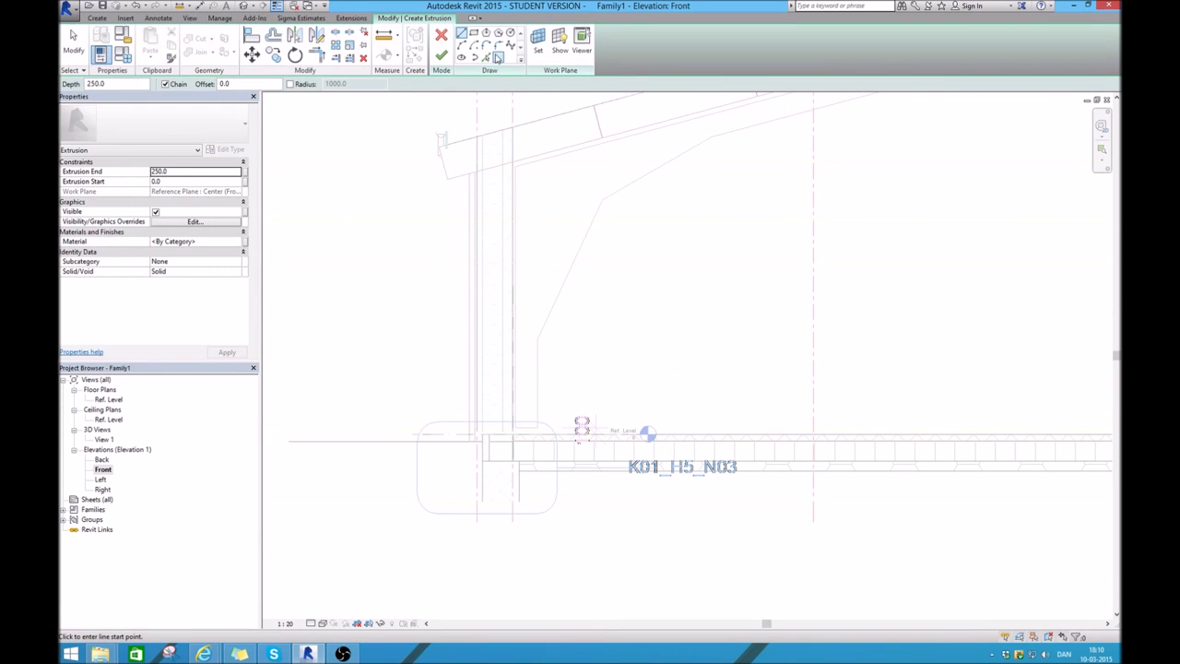
pyautogui.click(486, 57)
pyautogui.click(538, 392)
pyautogui.click(558, 297)
pyautogui.click(641, 175)
pyautogui.click(728, 132)
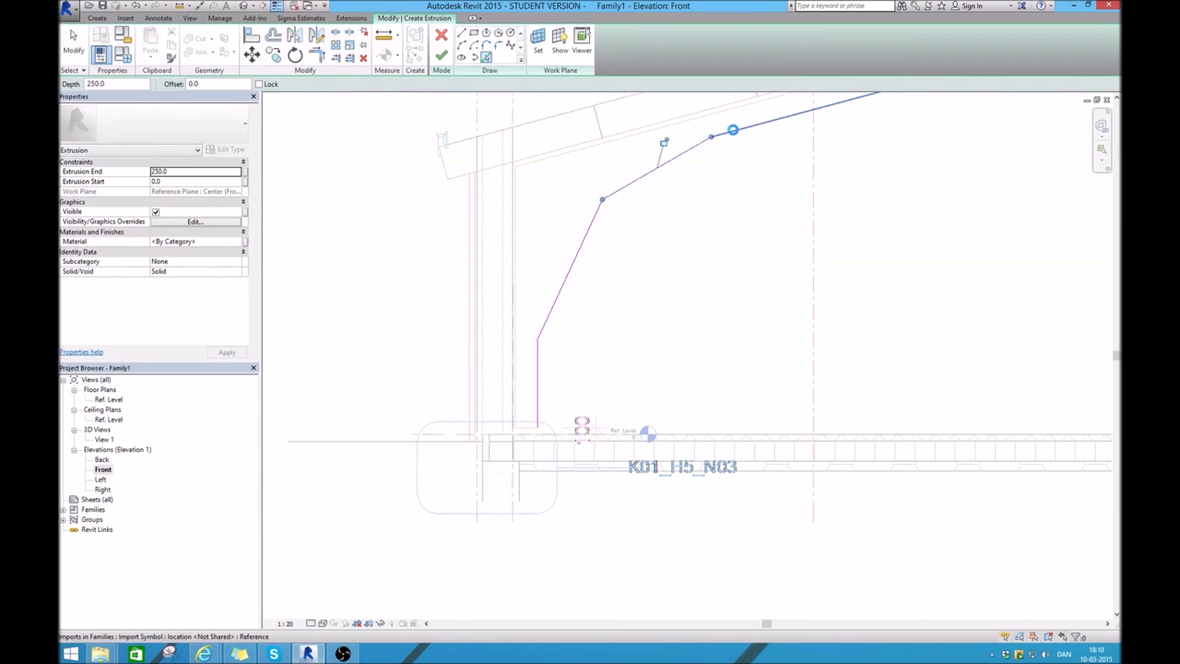
pyautogui.click(705, 118)
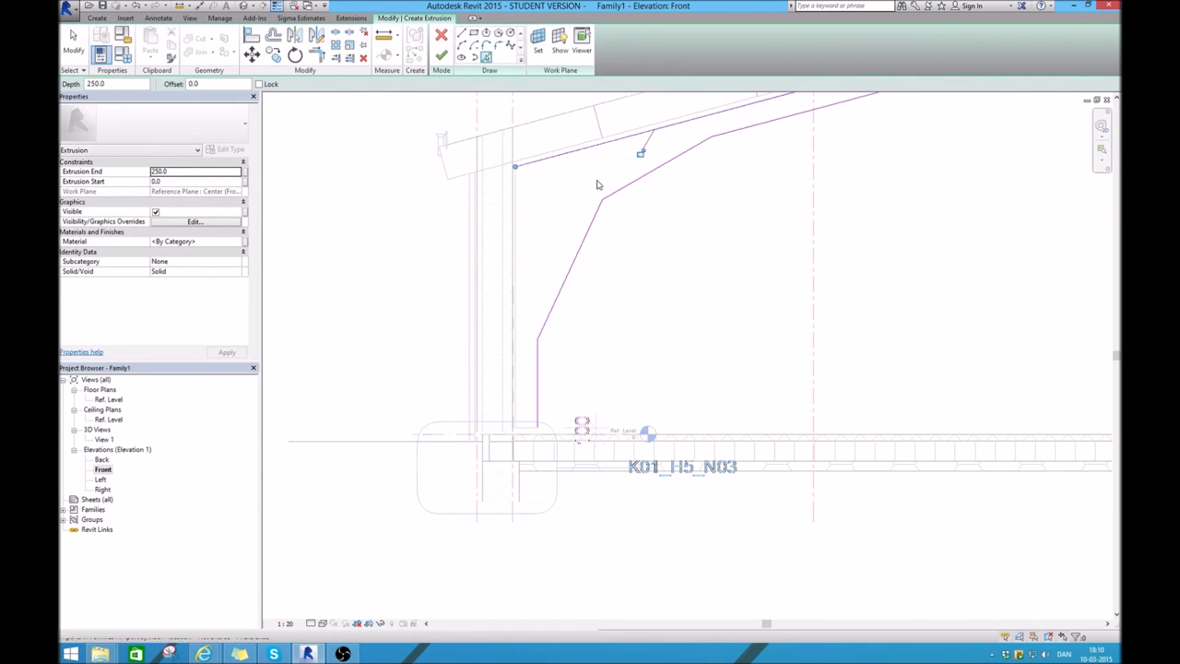
pyautogui.click(513, 214)
pyautogui.scroll(2, 532, 272)
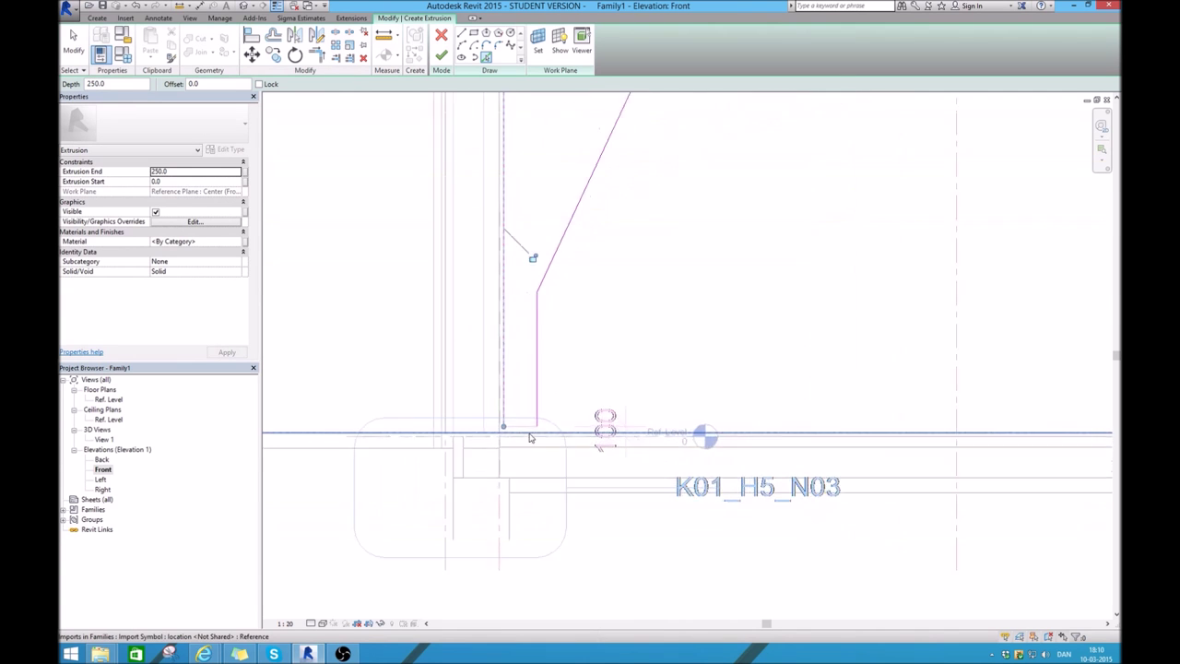
pyautogui.scroll(3, 513, 424)
pyautogui.click(514, 424)
pyautogui.scroll(-3, 526, 400)
pyautogui.scroll(-2, 901, 342)
pyautogui.scroll(3, 821, 289)
pyautogui.scroll(2, 801, 270)
pyautogui.click(791, 258)
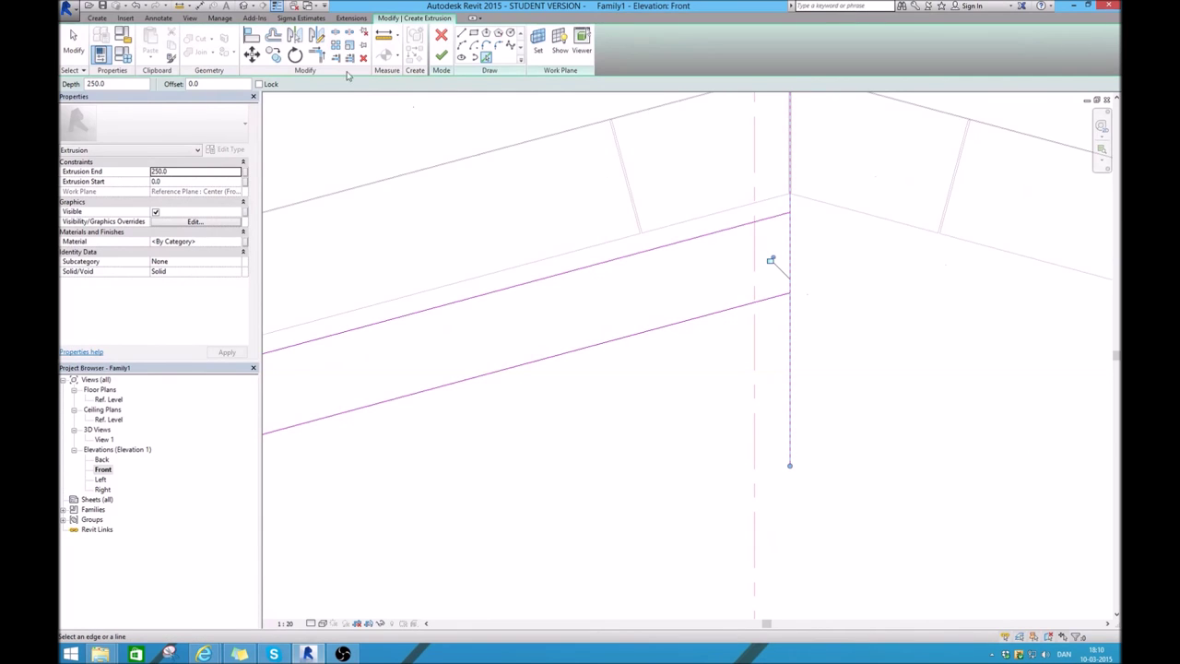
# Trim the ridge vertical line to corners with both sloped roof lines
pyautogui.click(316, 56)
pyautogui.click(782, 287)
pyautogui.click(793, 275)
pyautogui.click(774, 223)
pyautogui.click(791, 234)
pyautogui.scroll(-2, 799, 303)
pyautogui.scroll(-2, 802, 328)
pyautogui.scroll(2, 799, 322)
pyautogui.scroll(2, 798, 318)
pyautogui.scroll(4, 801, 263)
pyautogui.scroll(2, 806, 268)
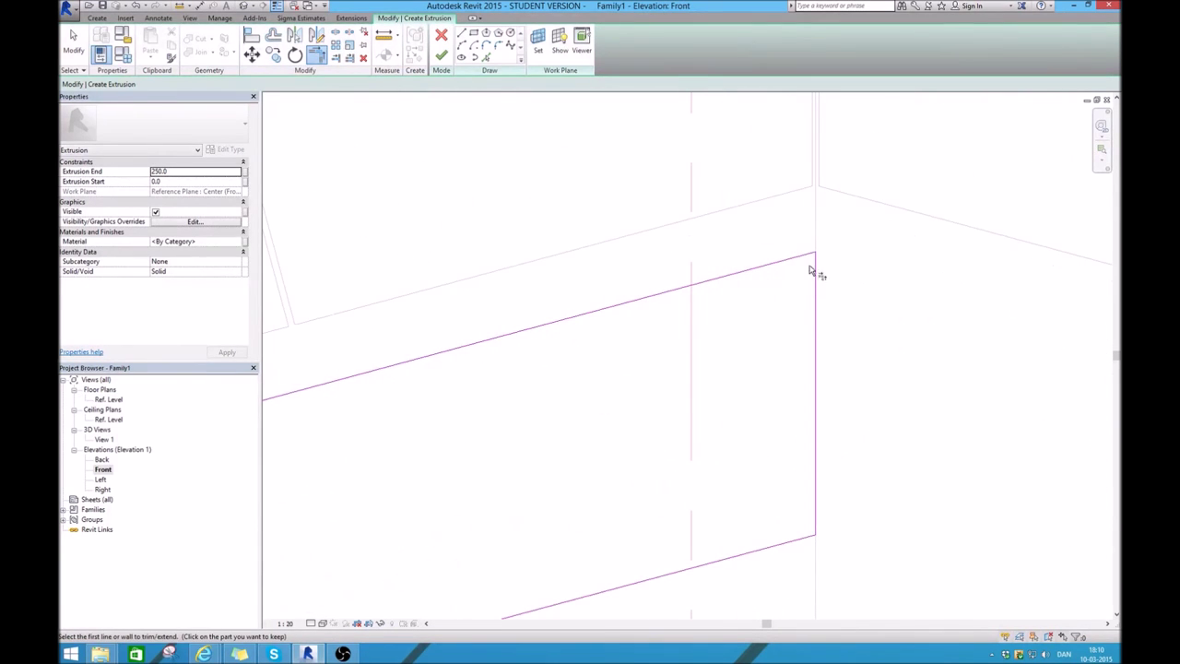
pyautogui.scroll(-2, 820, 281)
pyautogui.scroll(-1, 719, 291)
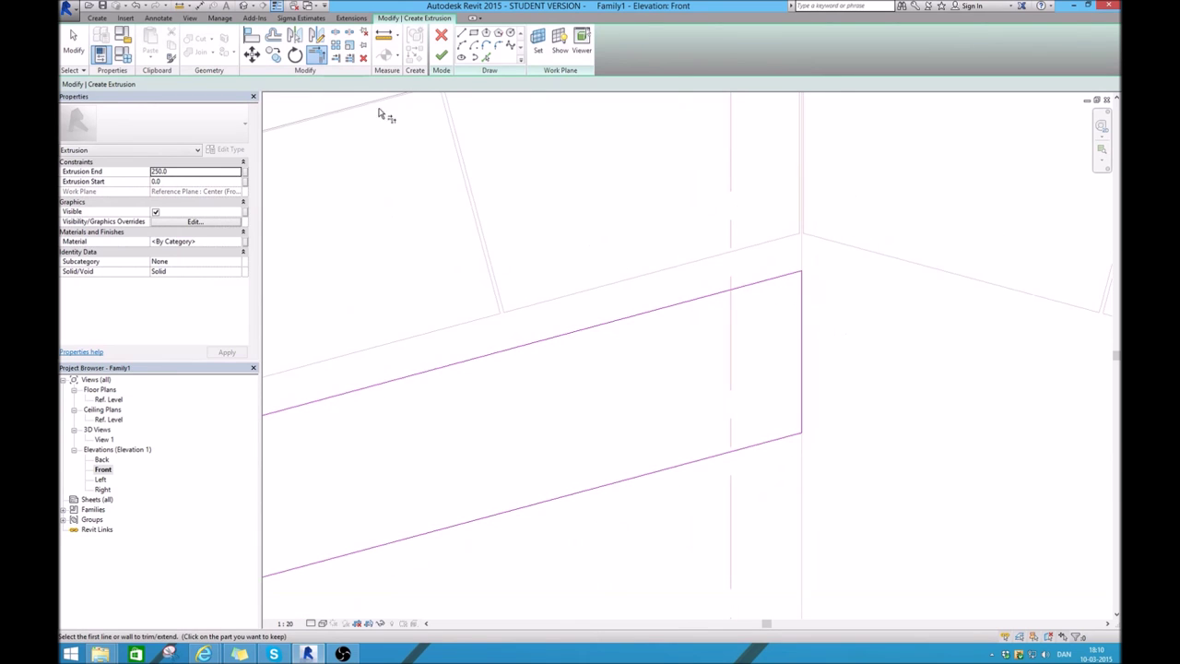
# Drag the profile's vertical end line further left
pyautogui.click(74, 42)
pyautogui.scroll(2, 764, 356)
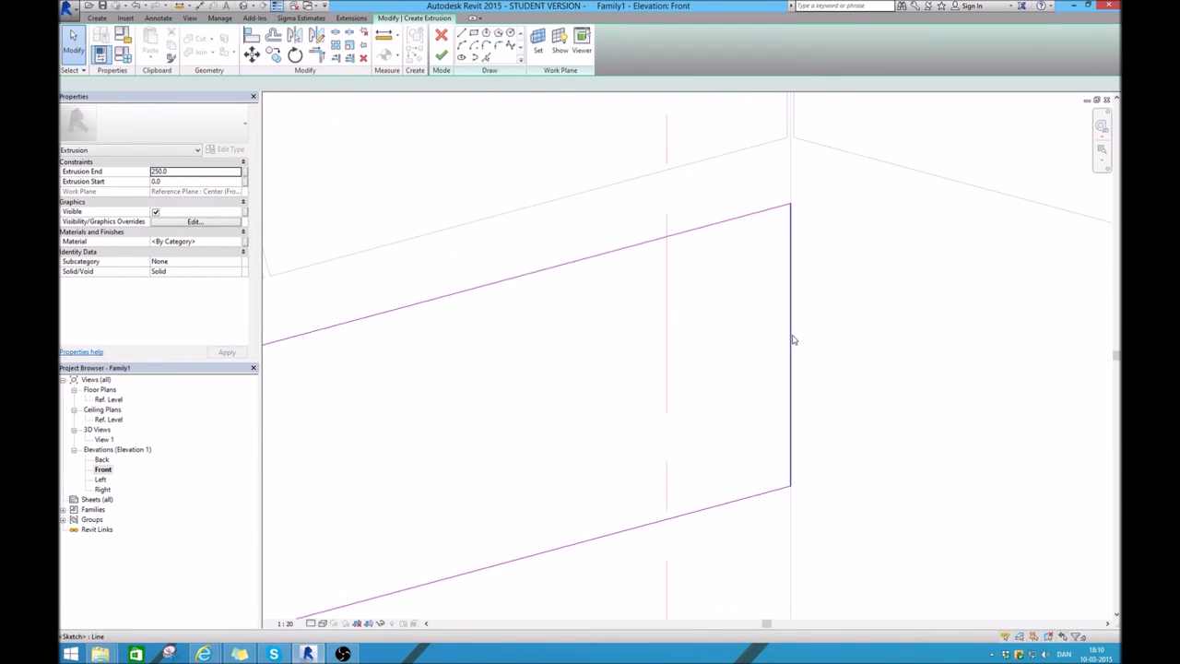
pyautogui.click(789, 334)
pyautogui.moveTo(789, 334); pyautogui.dragTo(747, 345)
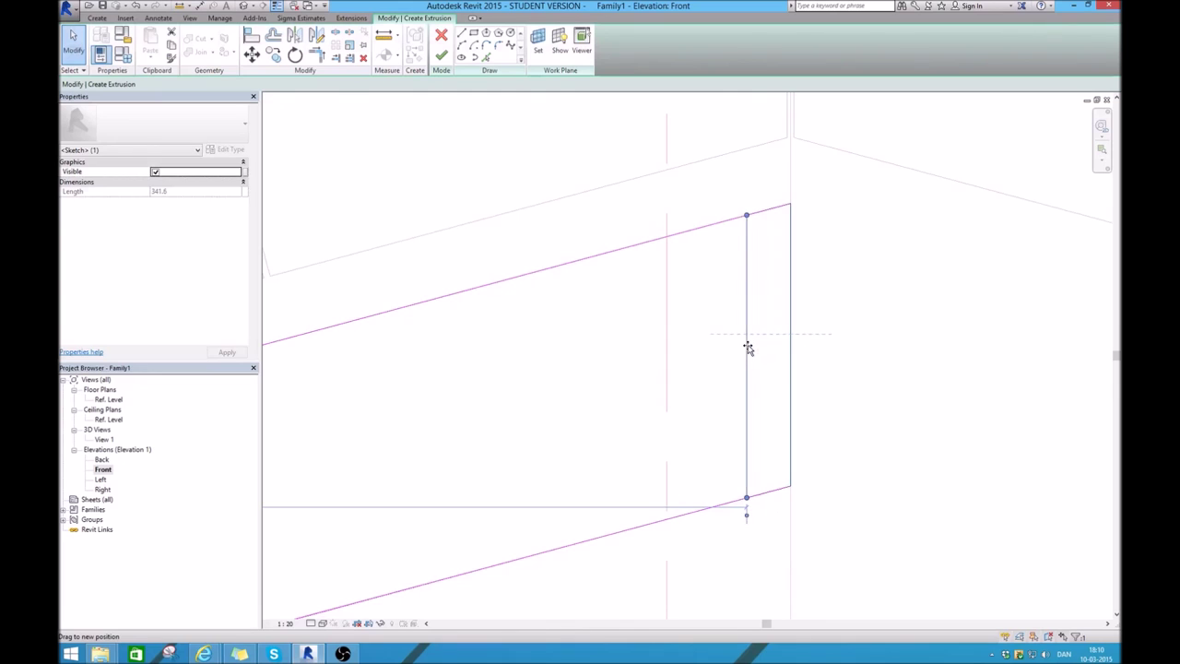
pyautogui.scroll(-2, 710, 331)
pyautogui.scroll(1, 764, 342)
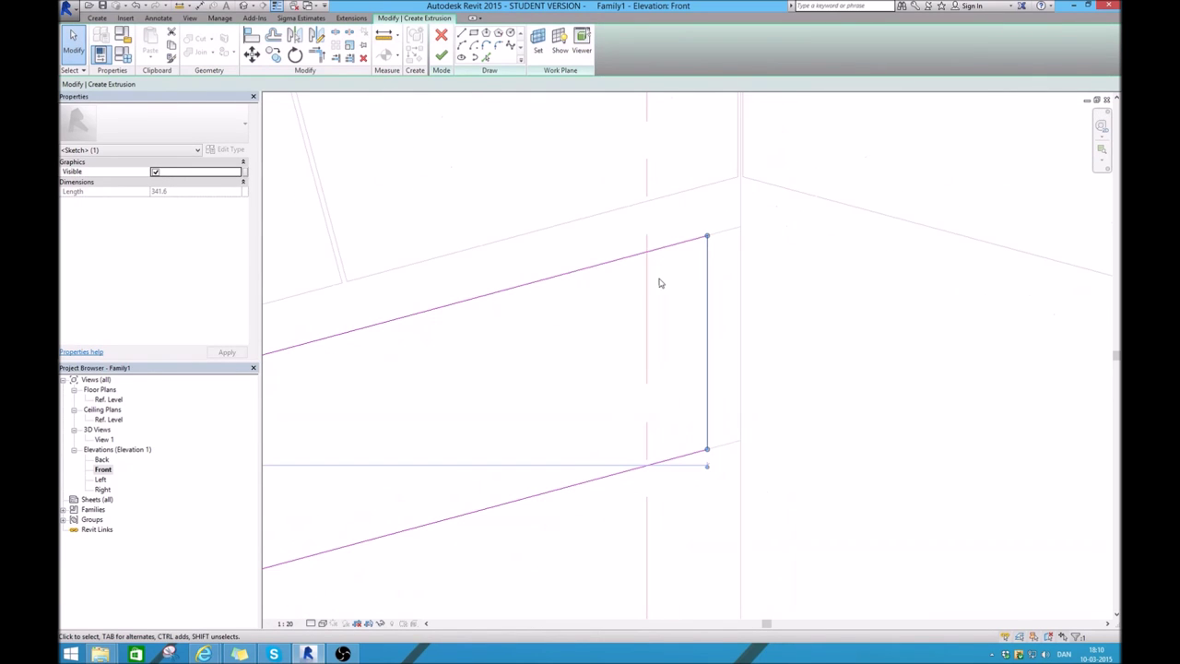
pyautogui.click(199, 7)
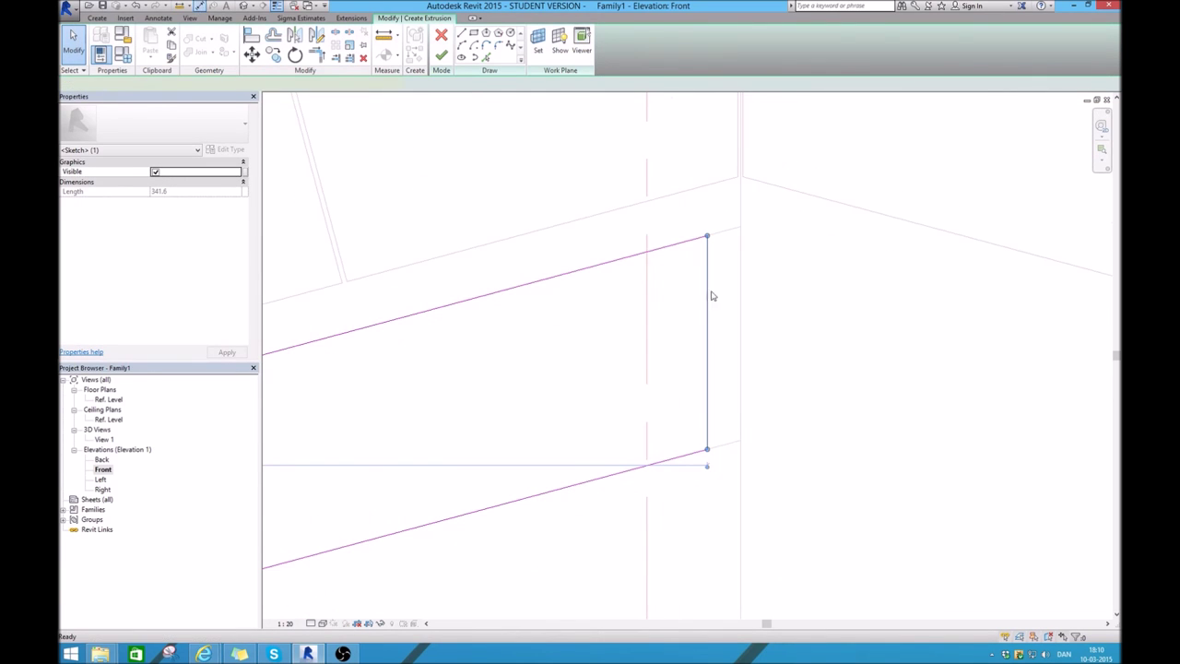
# Dimension the end line to the vertical reference line and set the distance to 10
pyautogui.click(744, 336)
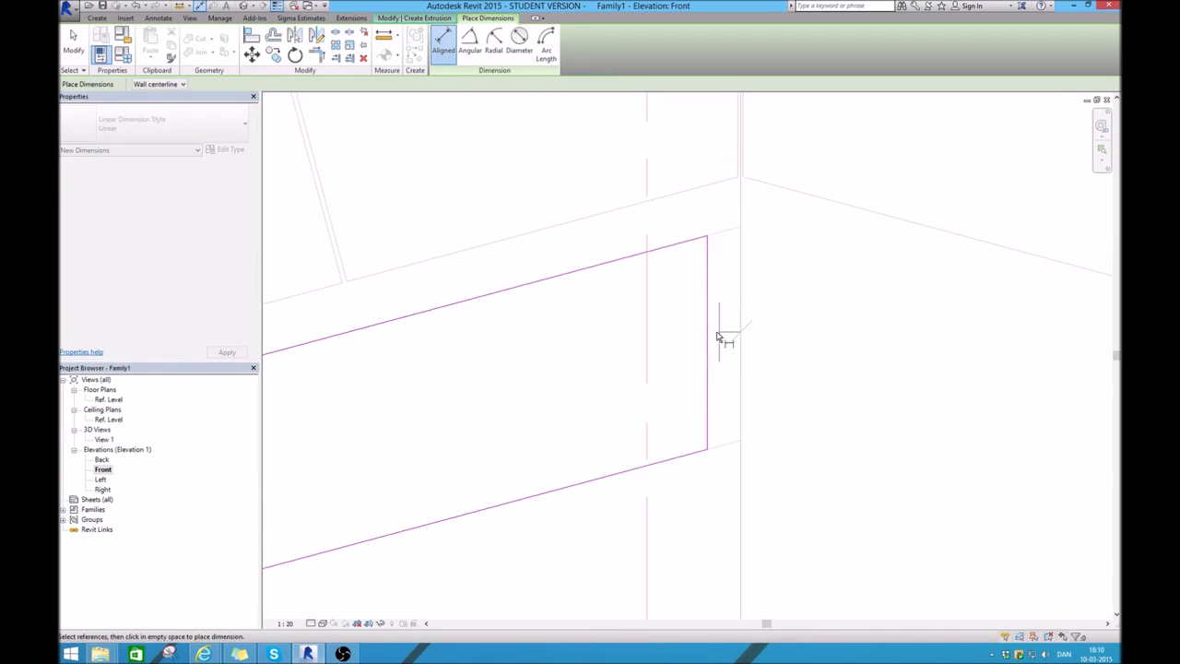
pyautogui.click(709, 338)
pyautogui.click(807, 332)
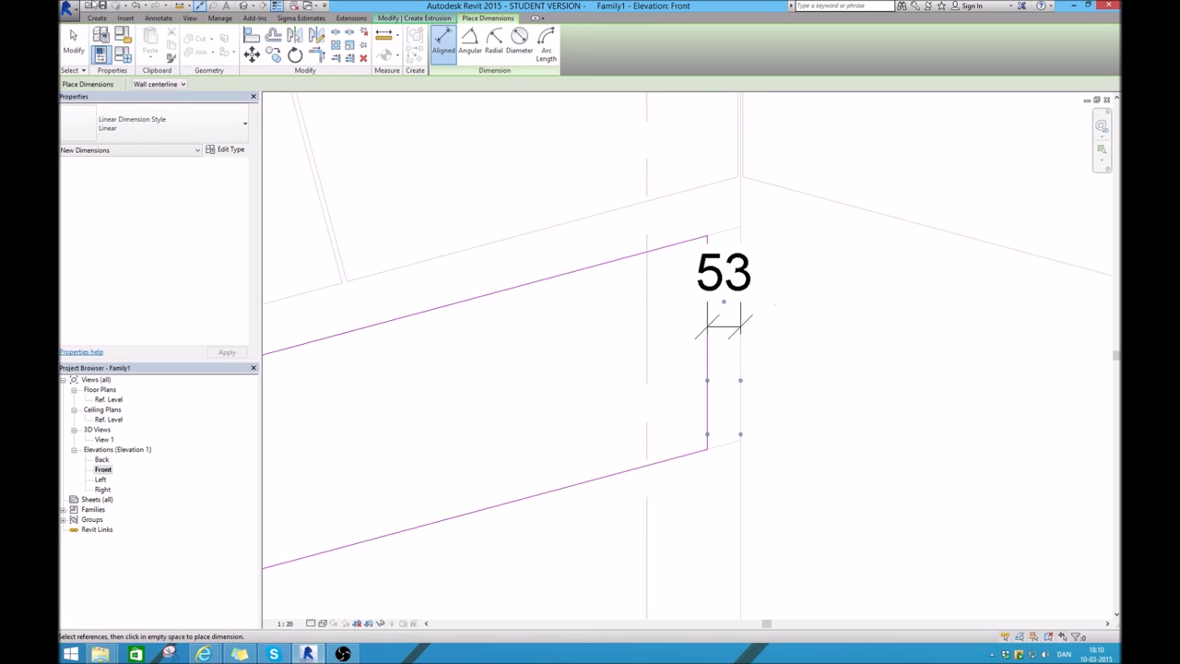
pyautogui.press('Escape')
pyautogui.press('Escape')
pyautogui.click(708, 440)
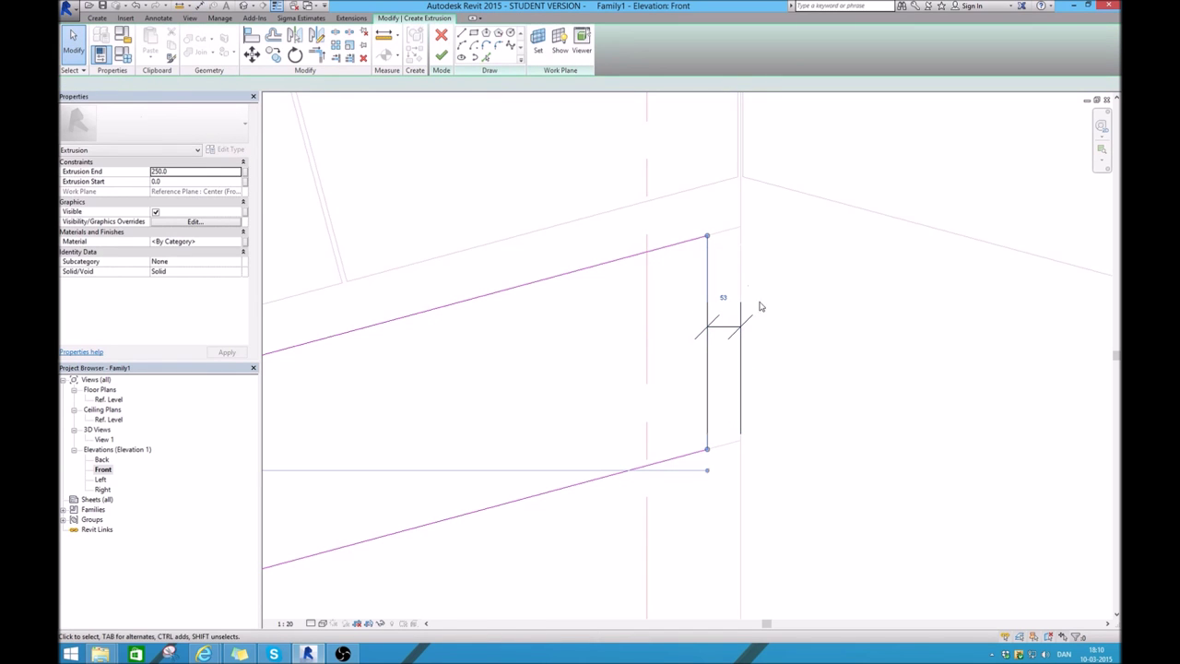
pyautogui.click(724, 293)
pyautogui.write('10')
pyautogui.press('Return')
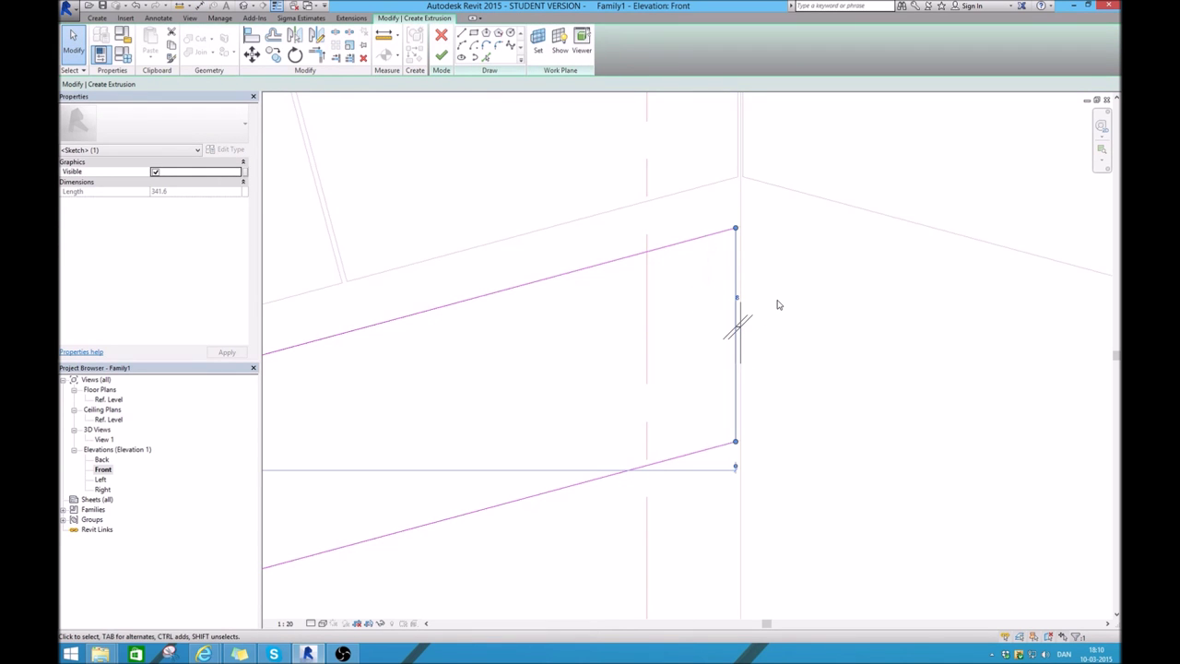
pyautogui.click(742, 320)
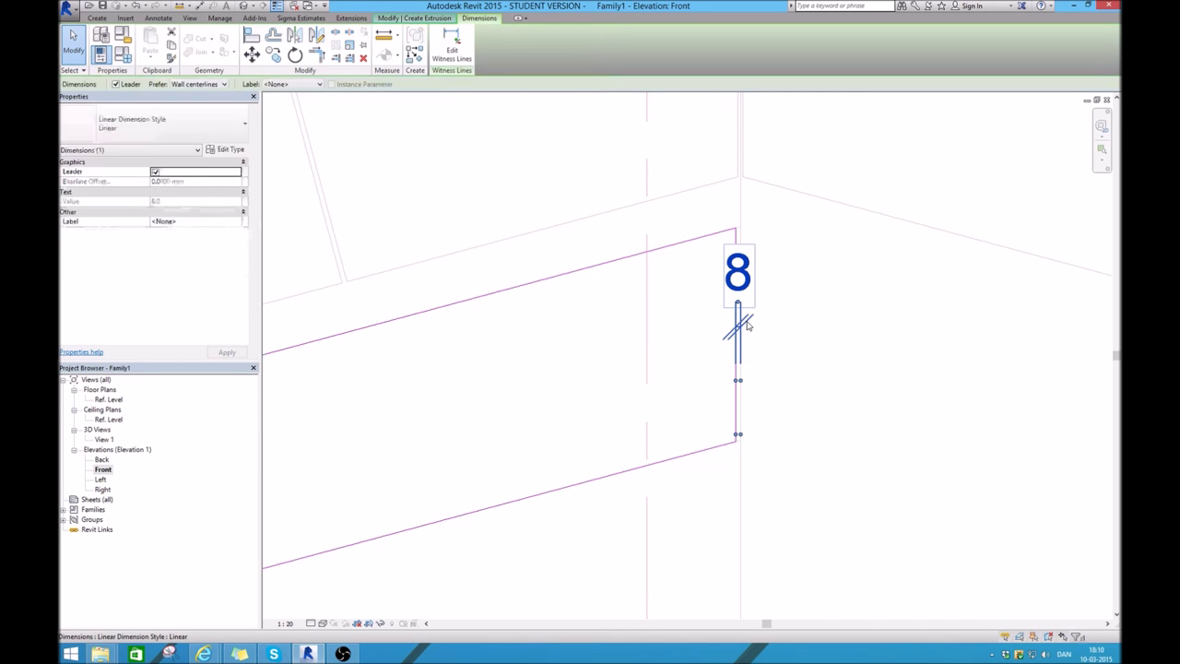
pyautogui.press('Escape')
# Finish the extrusion sketch and view the solid frame in 3D
pyautogui.scroll(-3, 771, 279)
pyautogui.scroll(-3, 801, 283)
pyautogui.click(442, 57)
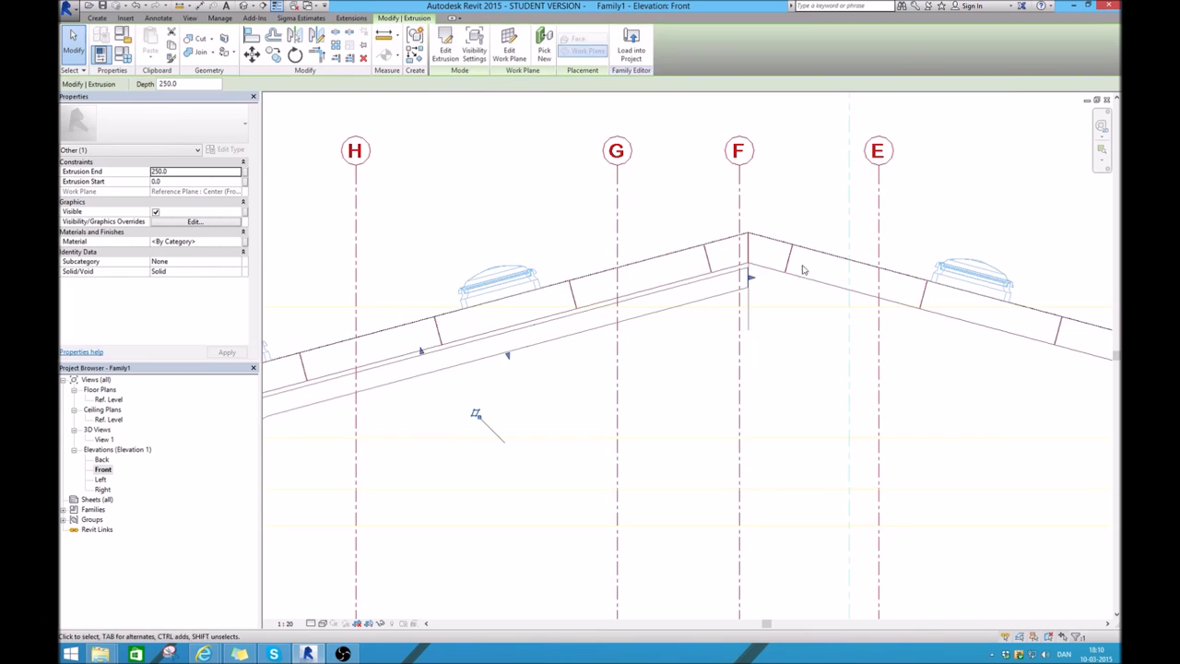
pyautogui.scroll(-3, 474, 414)
pyautogui.click(243, 5)
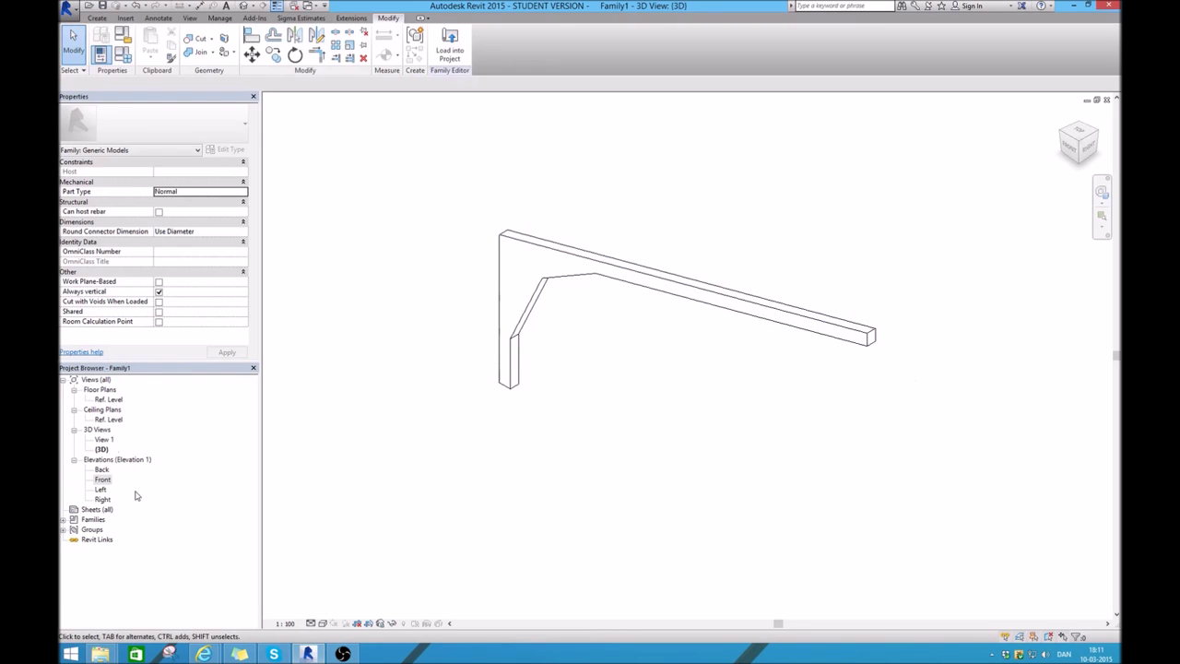
# In the Ref. Level plan, draw a horizontal model line across the extrusion
pyautogui.doubleClick(107, 399)
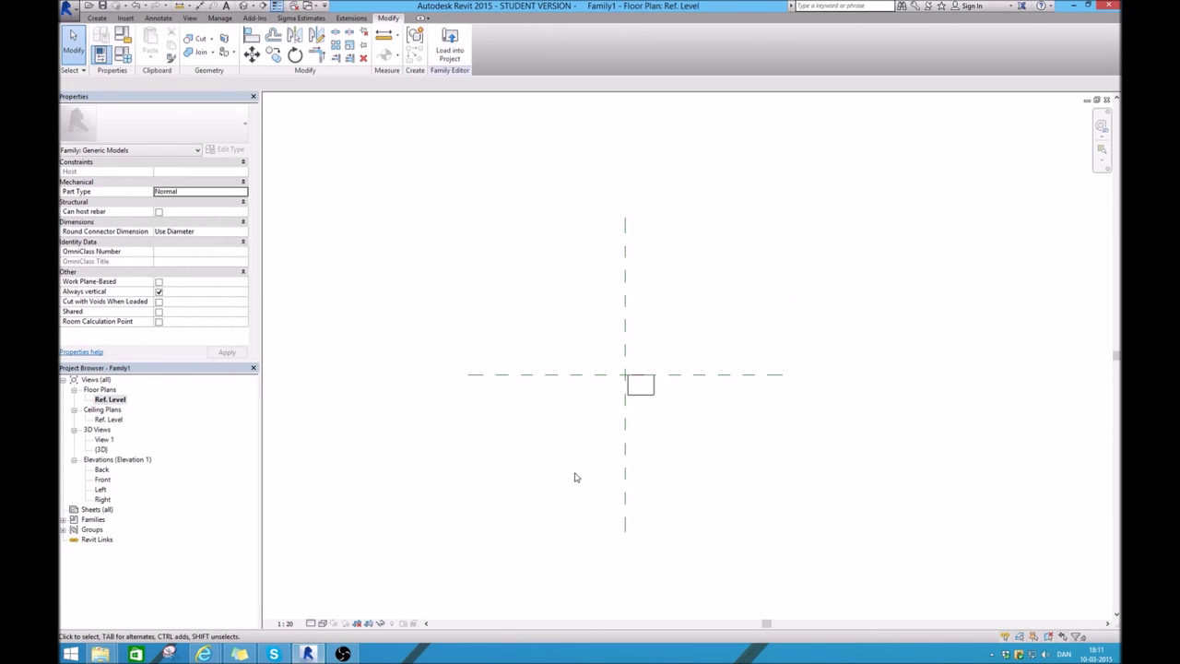
pyautogui.scroll(5, 644, 392)
pyautogui.click(645, 413)
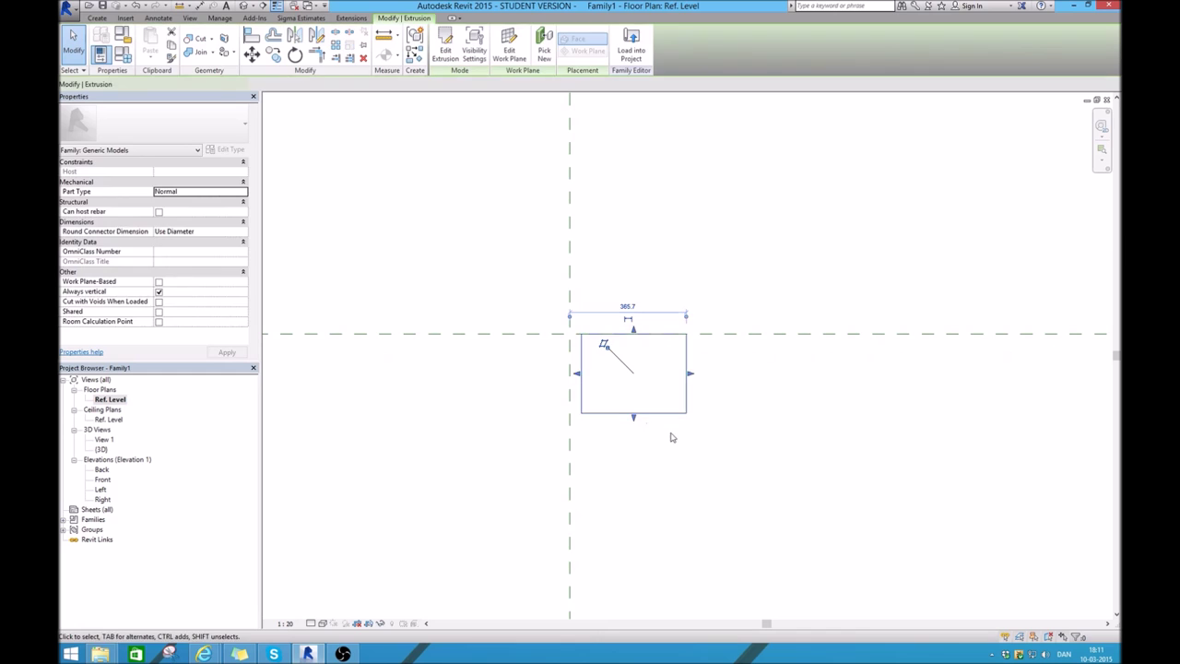
pyautogui.scroll(3, 686, 389)
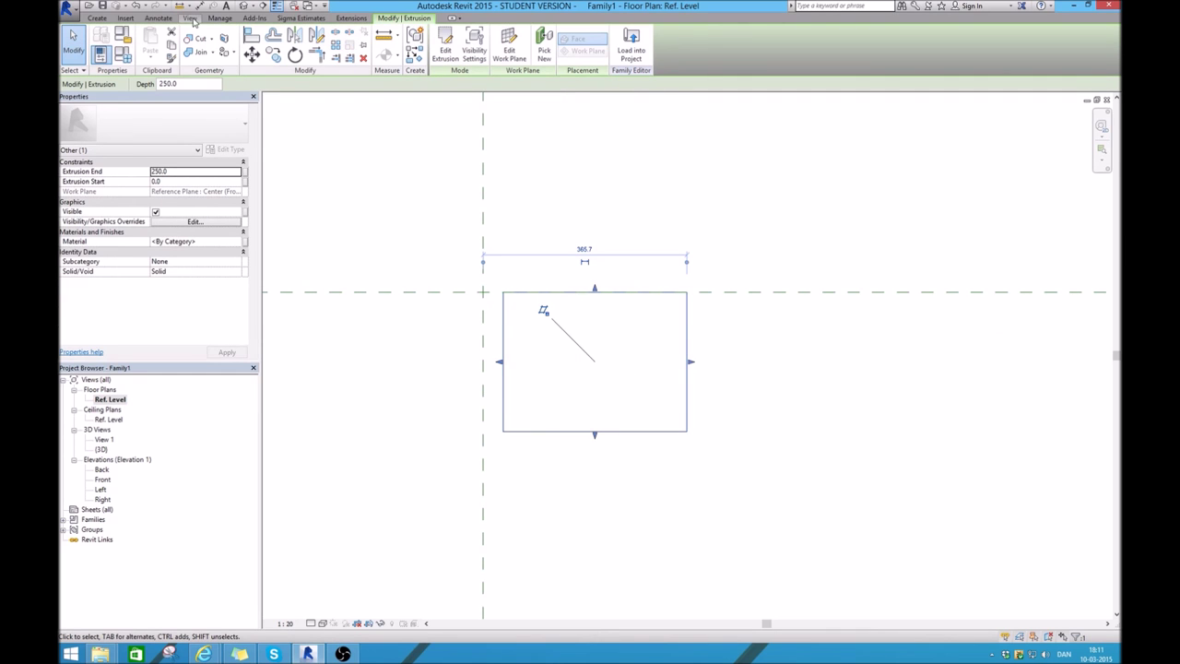
pyautogui.click(97, 18)
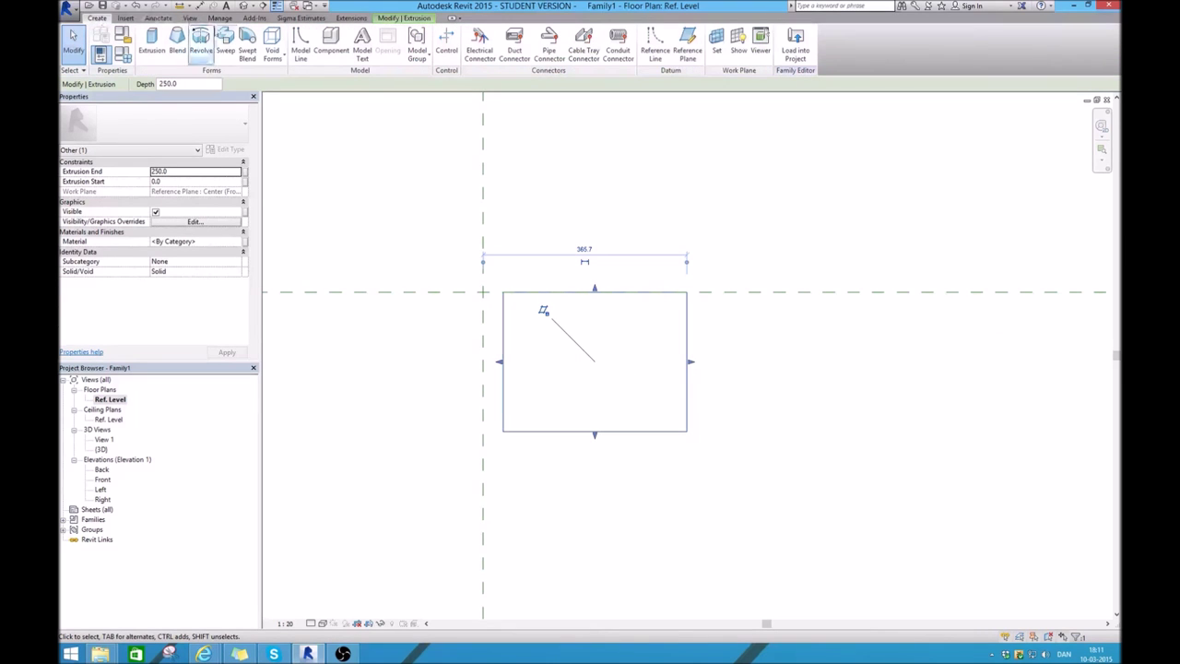
pyautogui.click(300, 44)
pyautogui.click(359, 343)
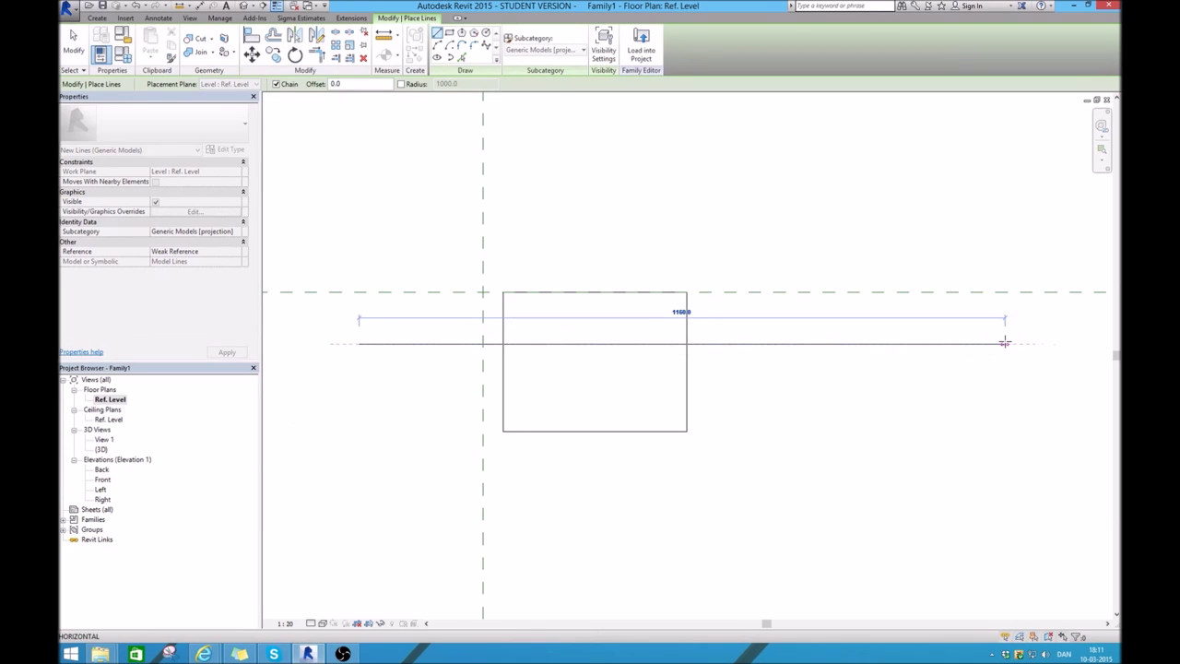
pyautogui.click(1005, 343)
pyautogui.press('Escape')
pyautogui.press('Escape')
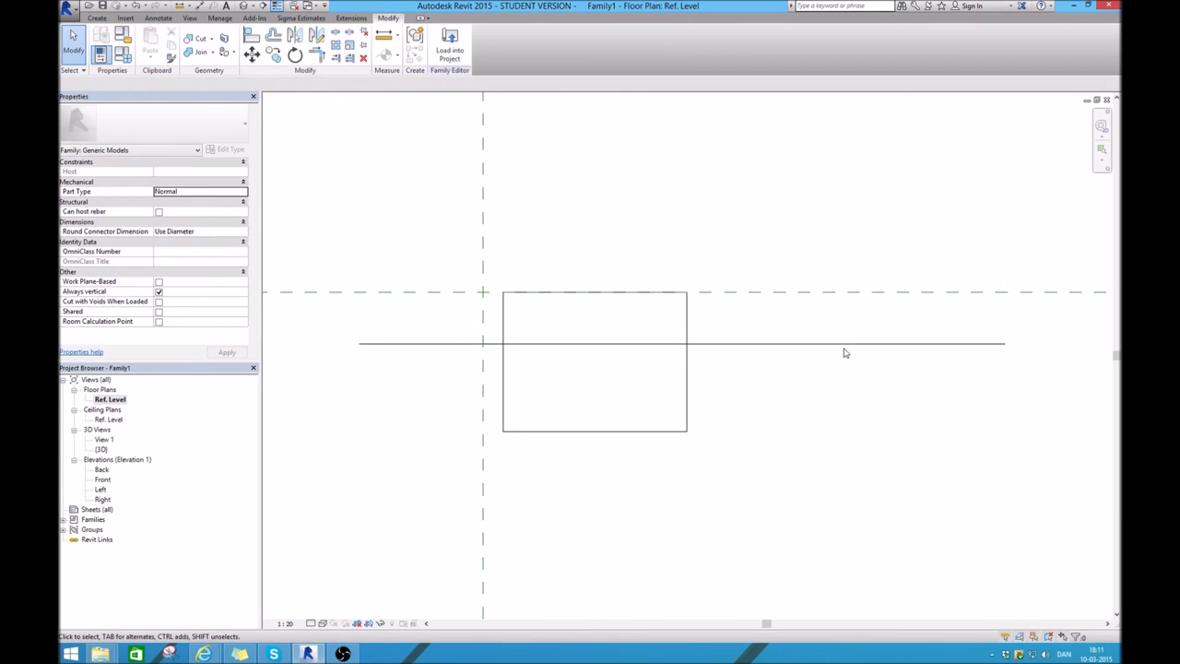
# Shift the model line by setting its vertical distance to 5
pyautogui.click(841, 344)
pyautogui.click(837, 343)
pyautogui.click(329, 319)
pyautogui.write('5')
pyautogui.press('Return')
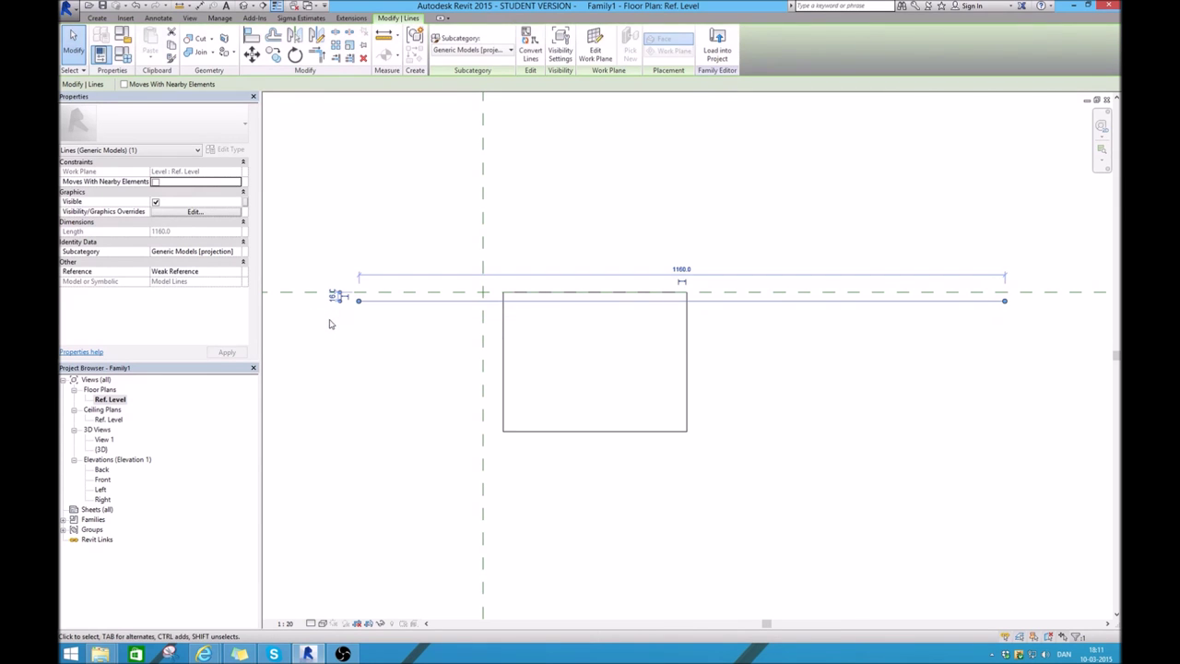
pyautogui.click(329, 323)
# Drag the extrusion's bottom edge up to the model line to thin it
pyautogui.click(602, 431)
pyautogui.moveTo(599, 441); pyautogui.dragTo(591, 298)
pyautogui.click(535, 385)
pyautogui.scroll(1, 427, 360)
pyautogui.scroll(1, 427, 361)
pyautogui.scroll(-2, 714, 469)
pyautogui.scroll(3, 553, 221)
pyautogui.scroll(-2, 690, 393)
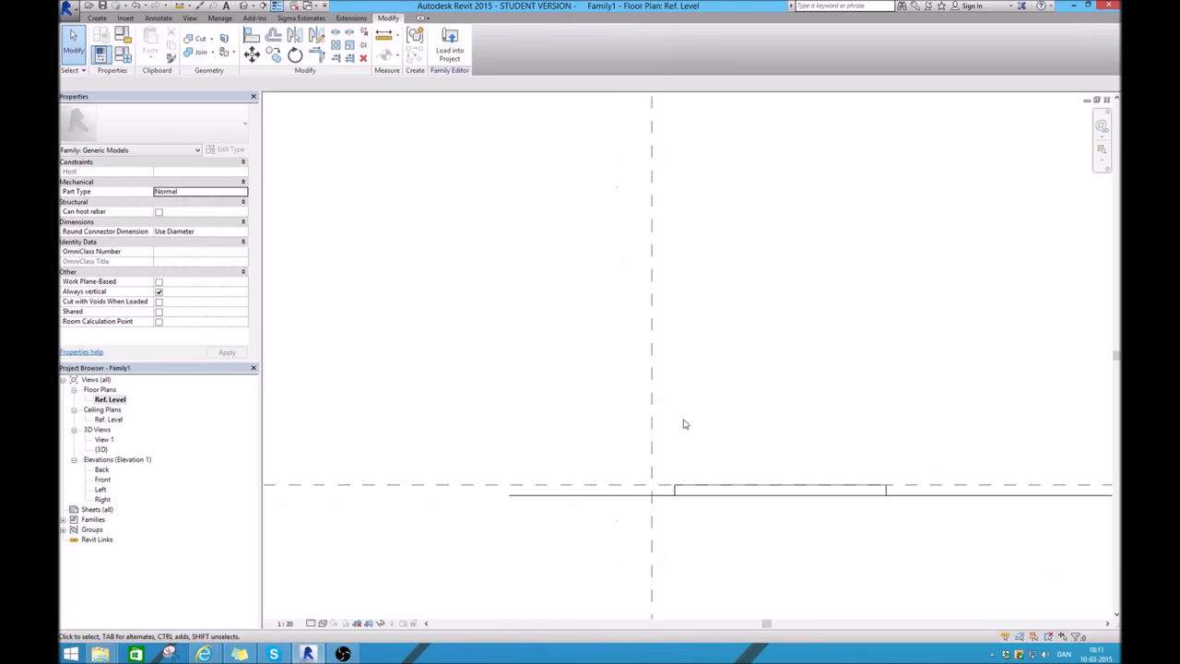
pyautogui.scroll(2, 616, 471)
pyautogui.click(617, 467)
# Delete the helper model line next to the extrusion strip
pyautogui.press('Delete')
pyautogui.scroll(1, 750, 497)
pyautogui.scroll(1, 692, 502)
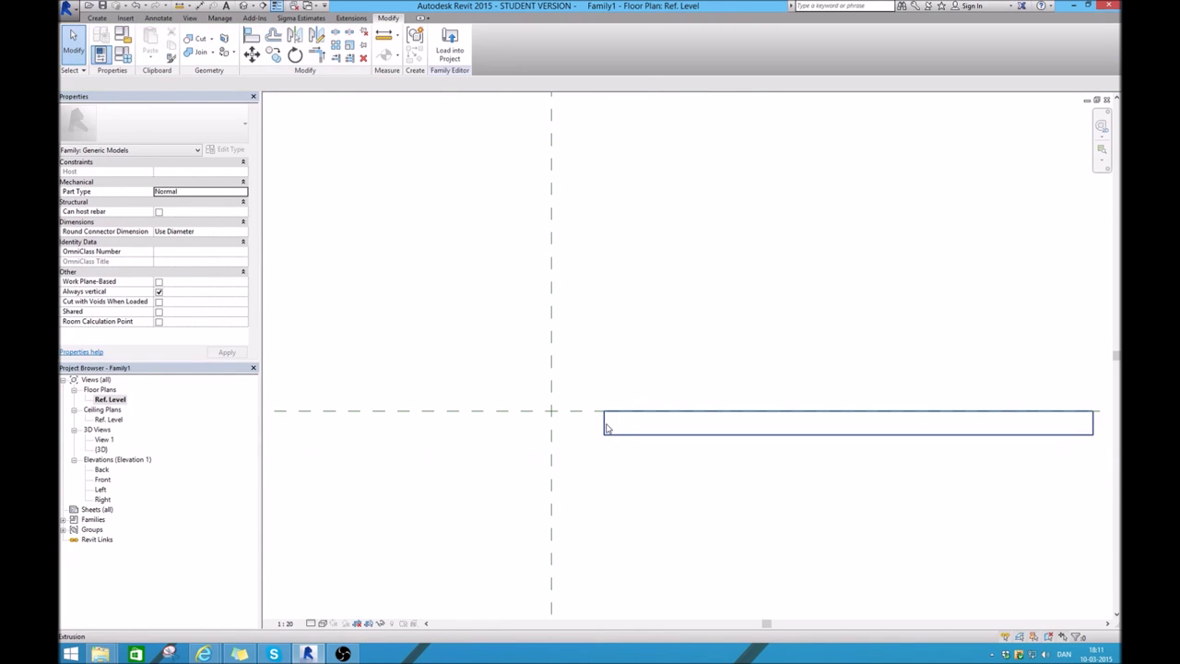
# Select the extrusion strip and begin moving it with MV from its left edge
pyautogui.click(606, 423)
pyautogui.press('m')
pyautogui.press('v')
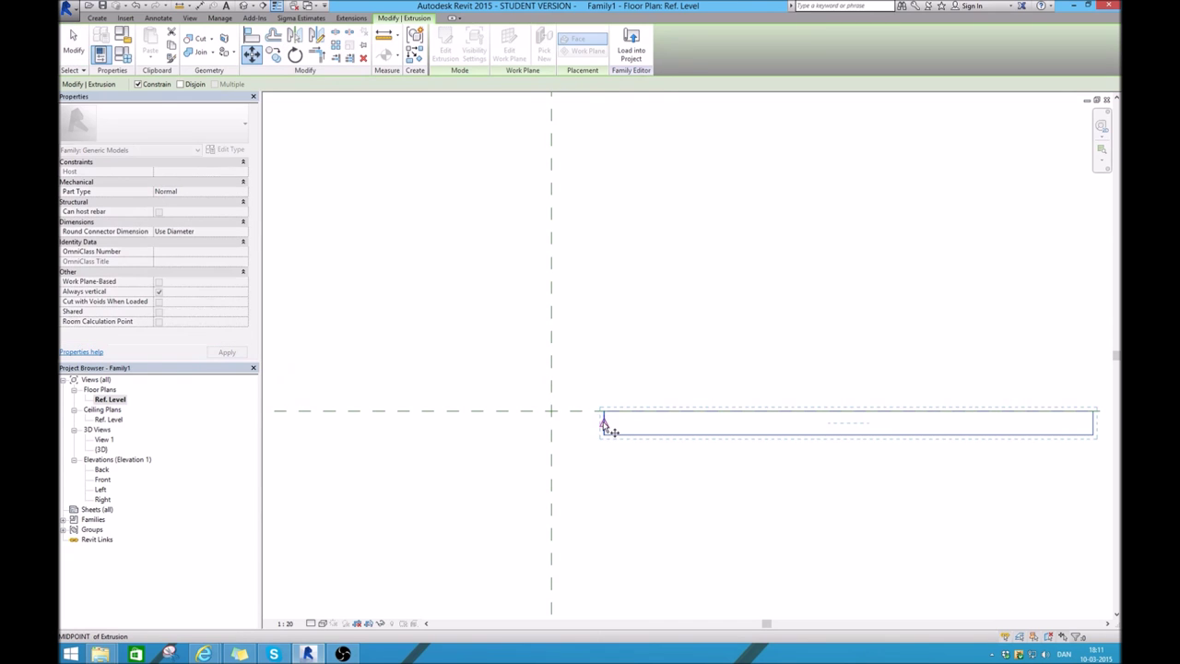
pyautogui.scroll(2, 606, 426)
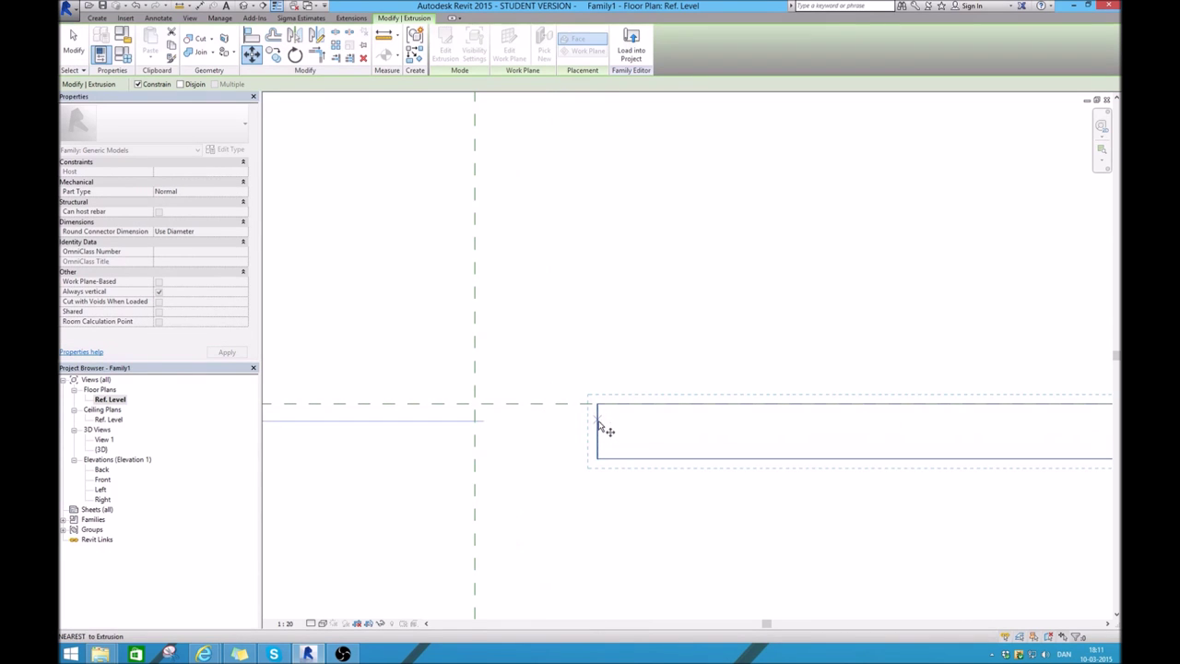
pyautogui.click(600, 426)
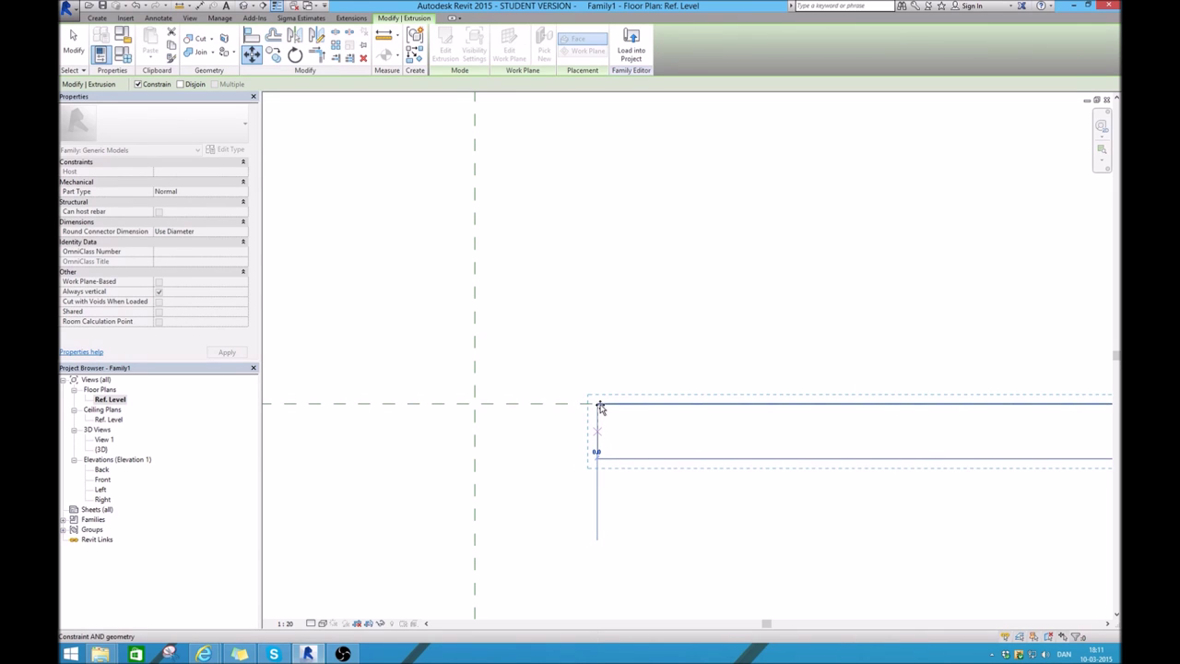
pyautogui.click(599, 405)
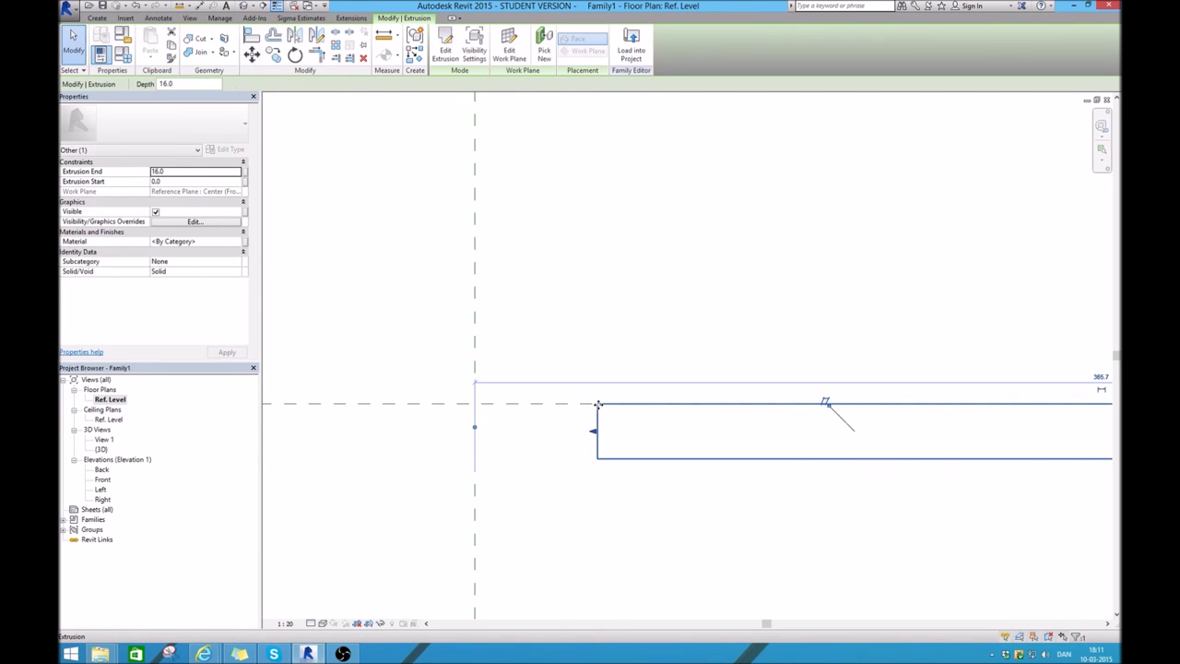
# Uncheck Constrain for the move, then cancel the move and deselect the extrusion
pyautogui.scroll(-1, 526, 394)
pyautogui.moveTo(525, 394); pyautogui.dragTo(469, 304, button='middle')
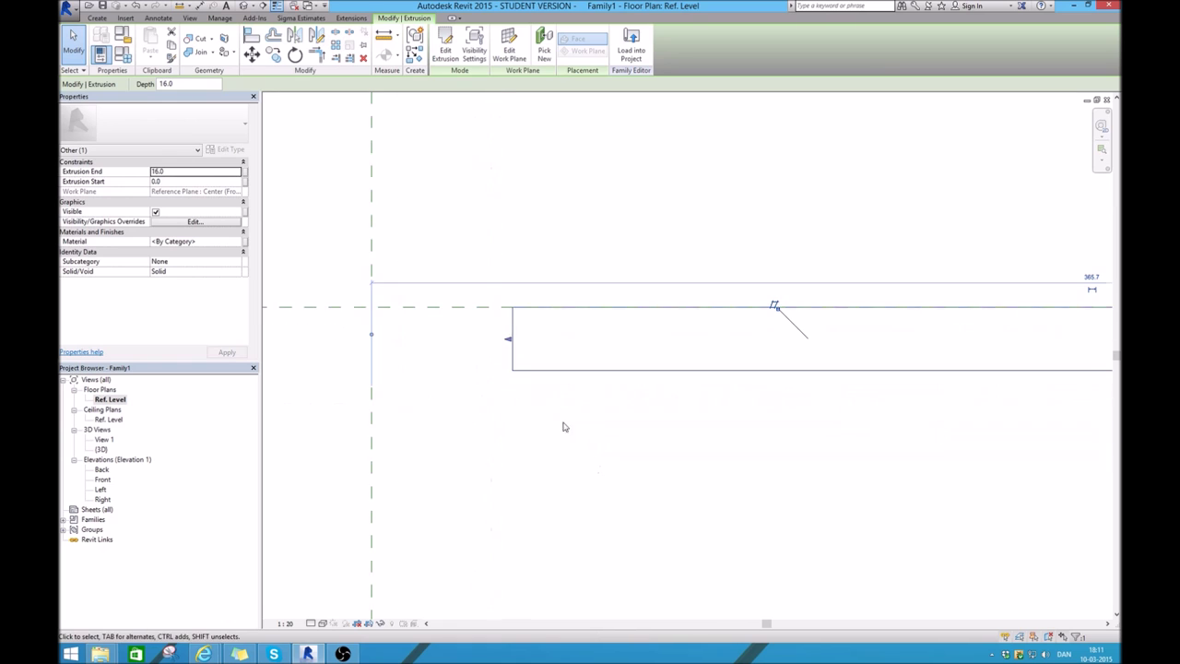
pyautogui.click(528, 337)
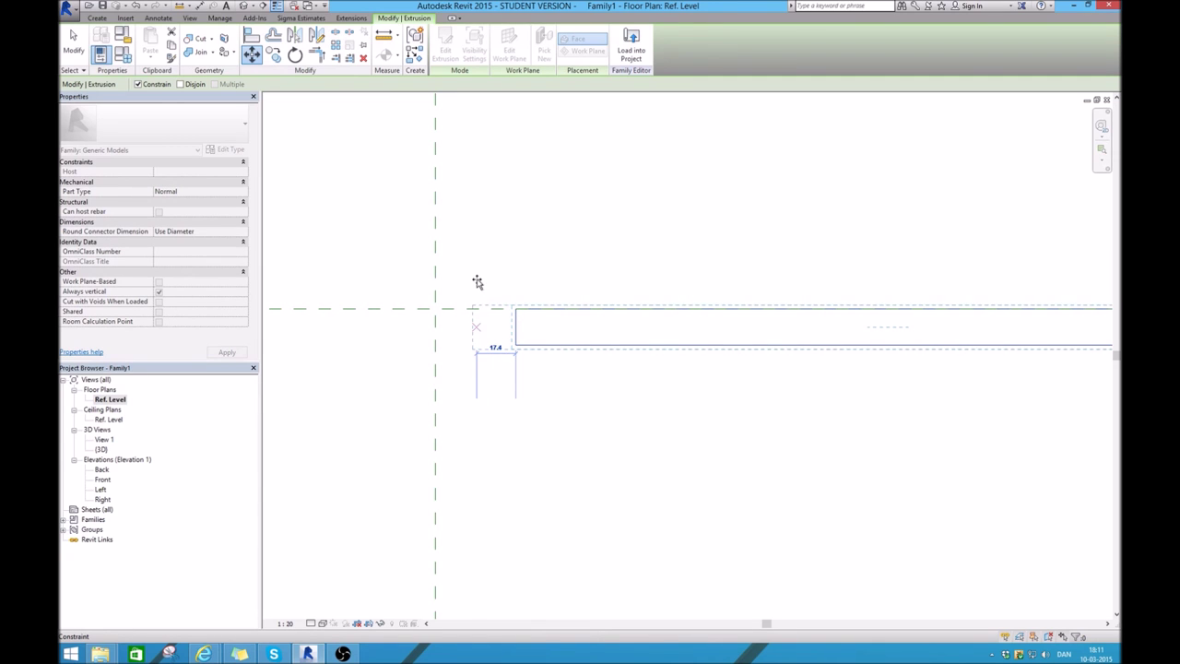
pyautogui.click(137, 85)
pyautogui.scroll(1, 518, 350)
pyautogui.scroll(1, 511, 314)
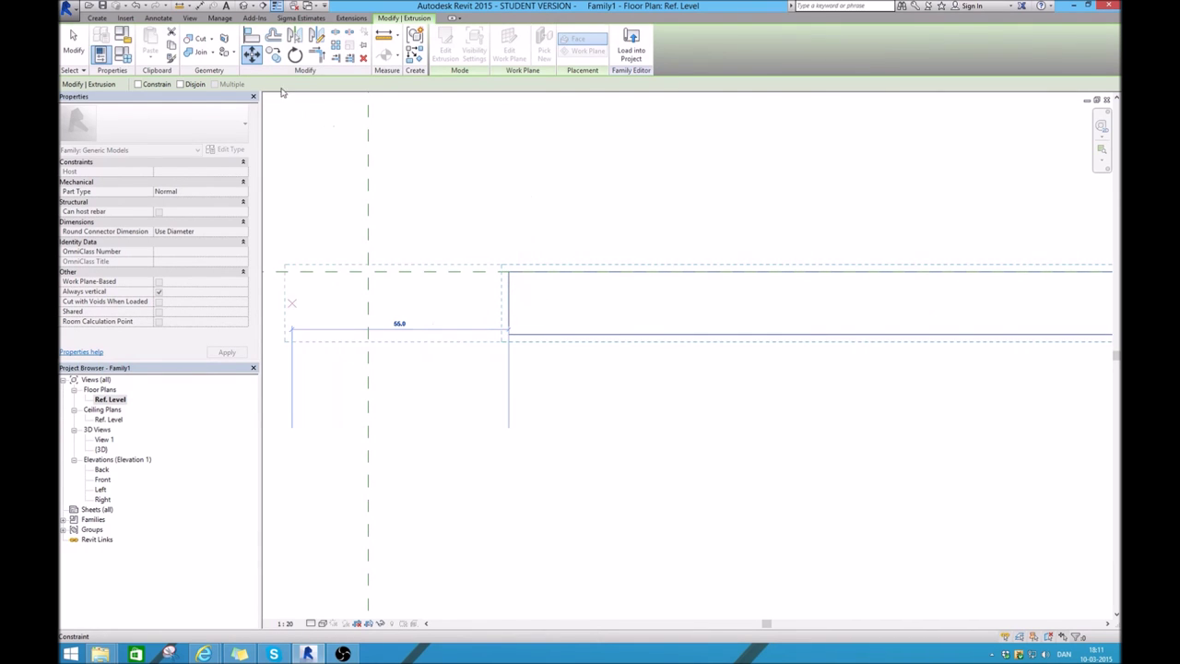
pyautogui.rightClick(523, 226)
pyautogui.click(569, 236)
pyautogui.press('Escape')
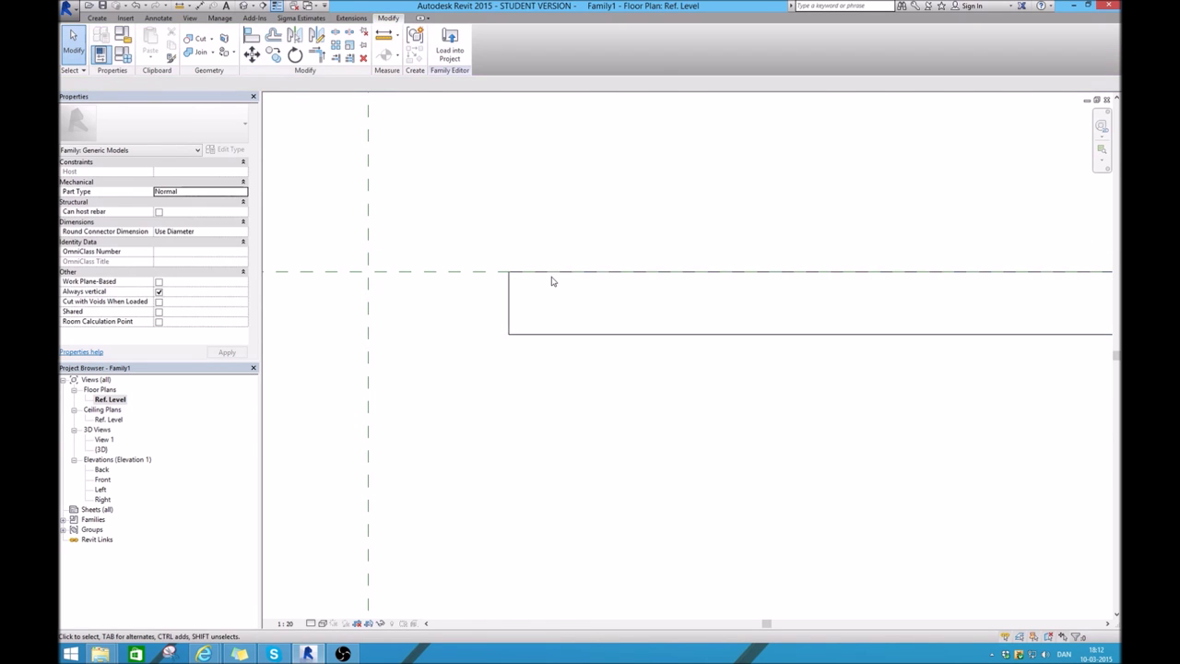
# Draw a trial model line across the view, then delete the stray line
pyautogui.click(510, 311)
pyautogui.click(93, 19)
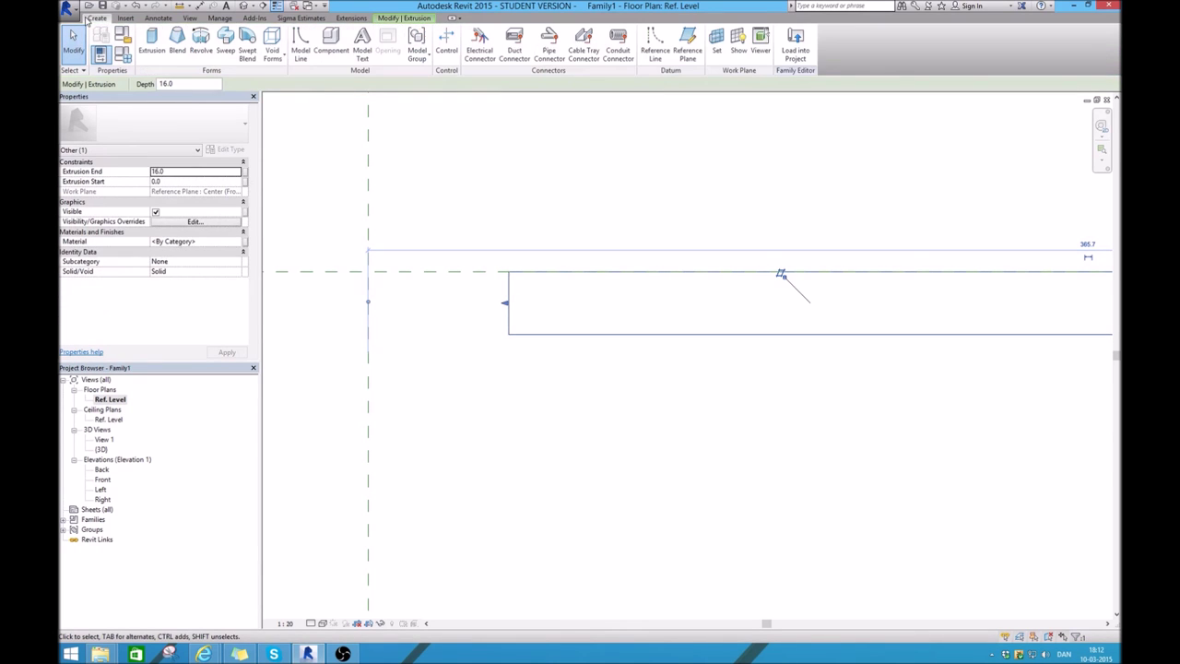
pyautogui.click(300, 46)
pyautogui.click(330, 187)
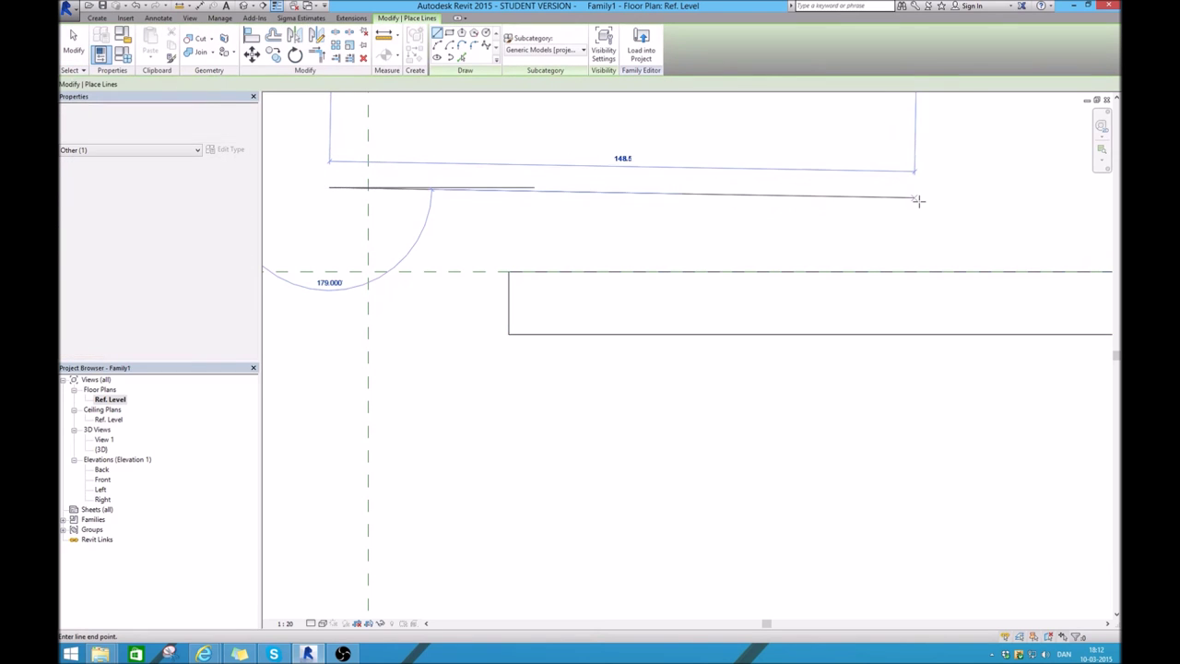
pyautogui.click(916, 196)
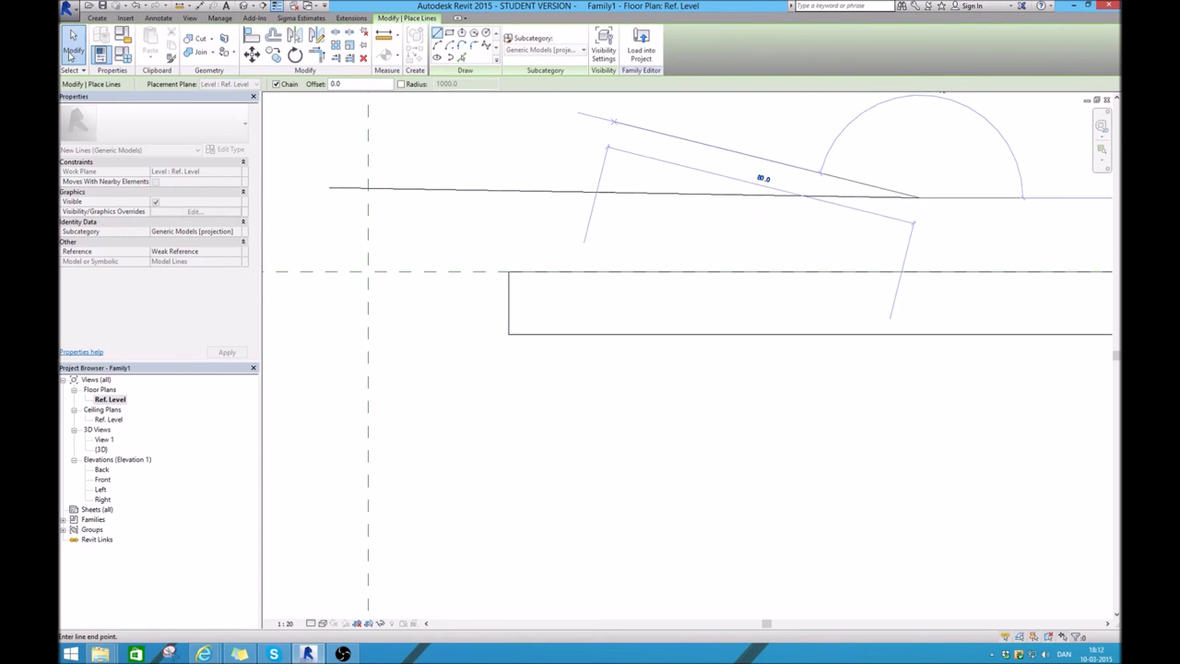
pyautogui.press('Escape')
pyautogui.press('Escape')
pyautogui.click(585, 193)
pyautogui.press('Delete')
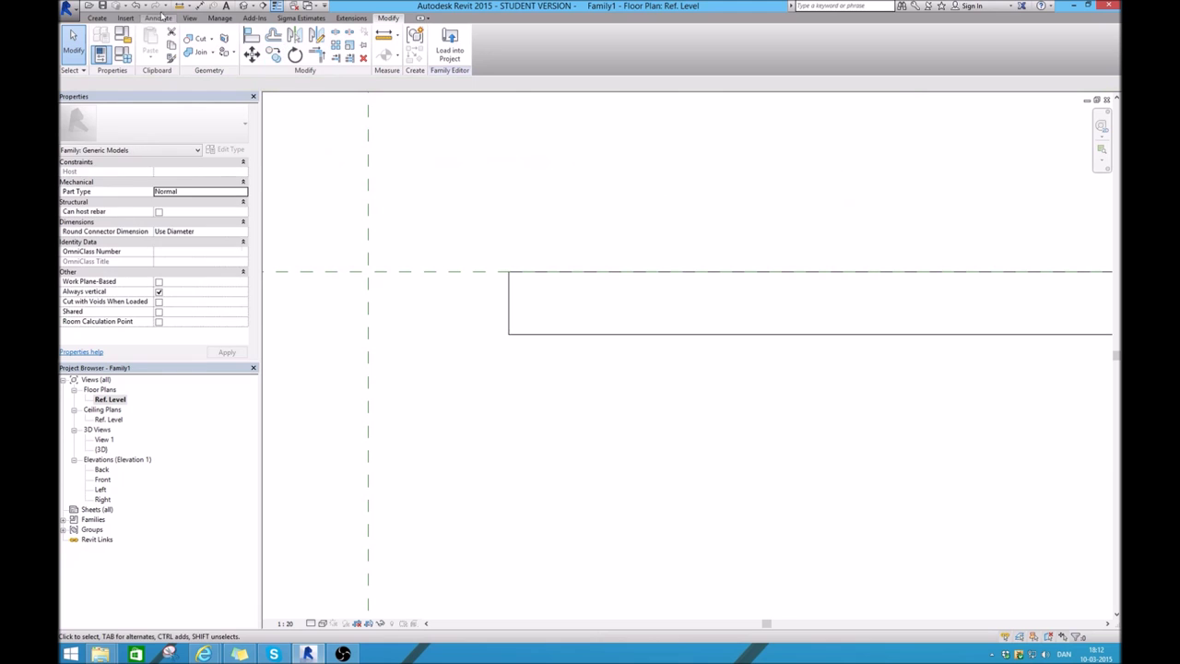
# Start an aligned dimension from the vertical reference plane, then cancel it
pyautogui.click(100, 18)
pyautogui.scroll(-2, 390, 309)
pyautogui.click(559, 322)
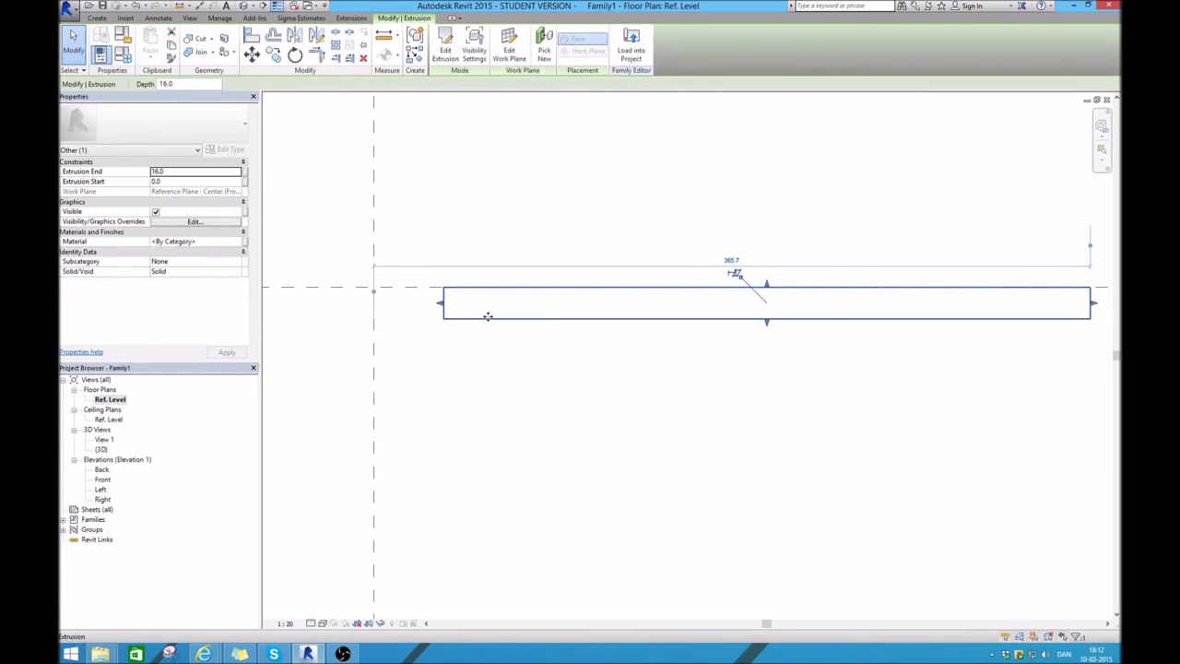
pyautogui.scroll(-1, 666, 321)
pyautogui.click(201, 7)
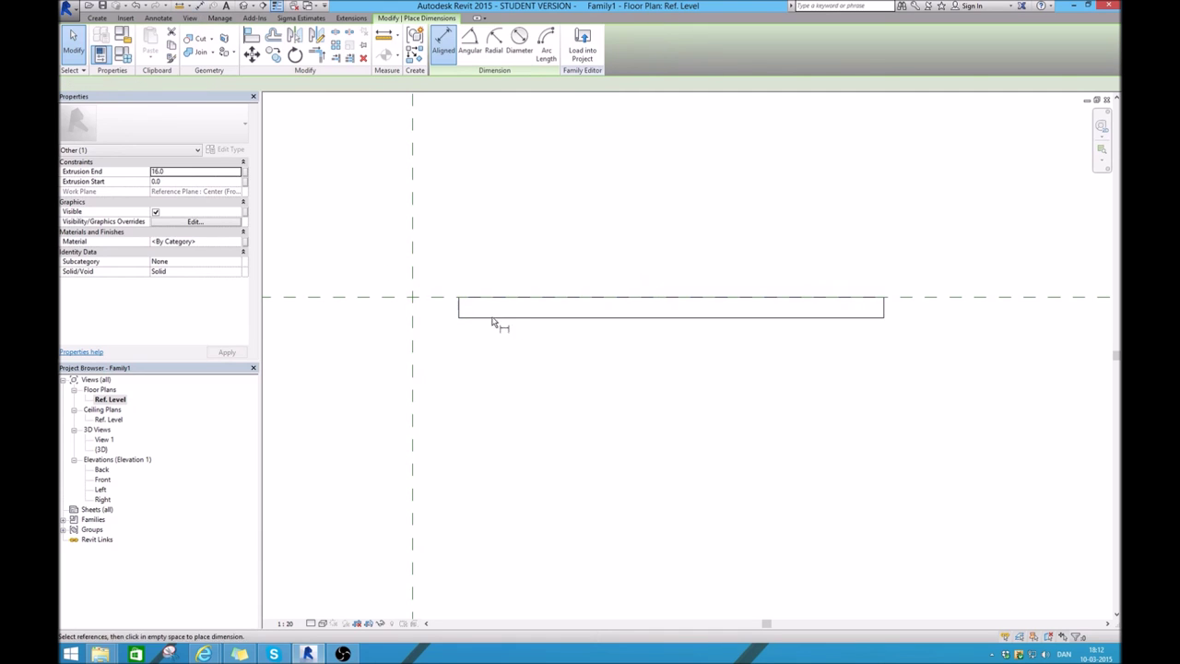
pyautogui.click(380, 298)
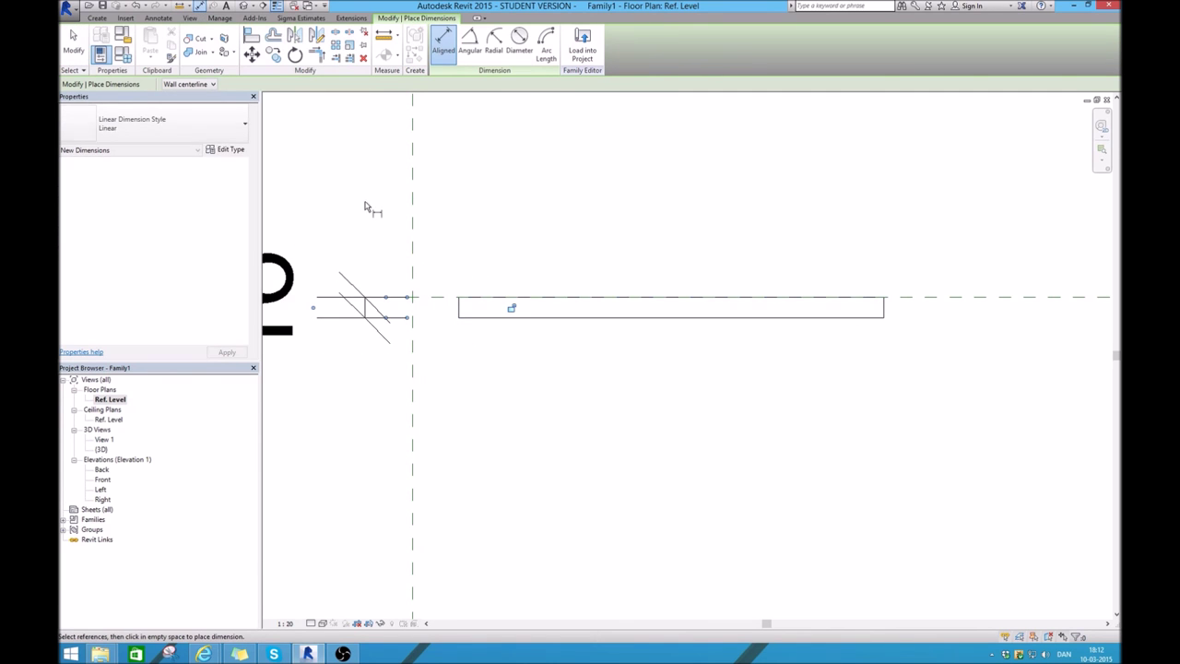
pyautogui.press('Escape')
# Try editing the extrusion's profile, dismiss the view prompt, and deselect the extrusion
pyautogui.click(525, 306)
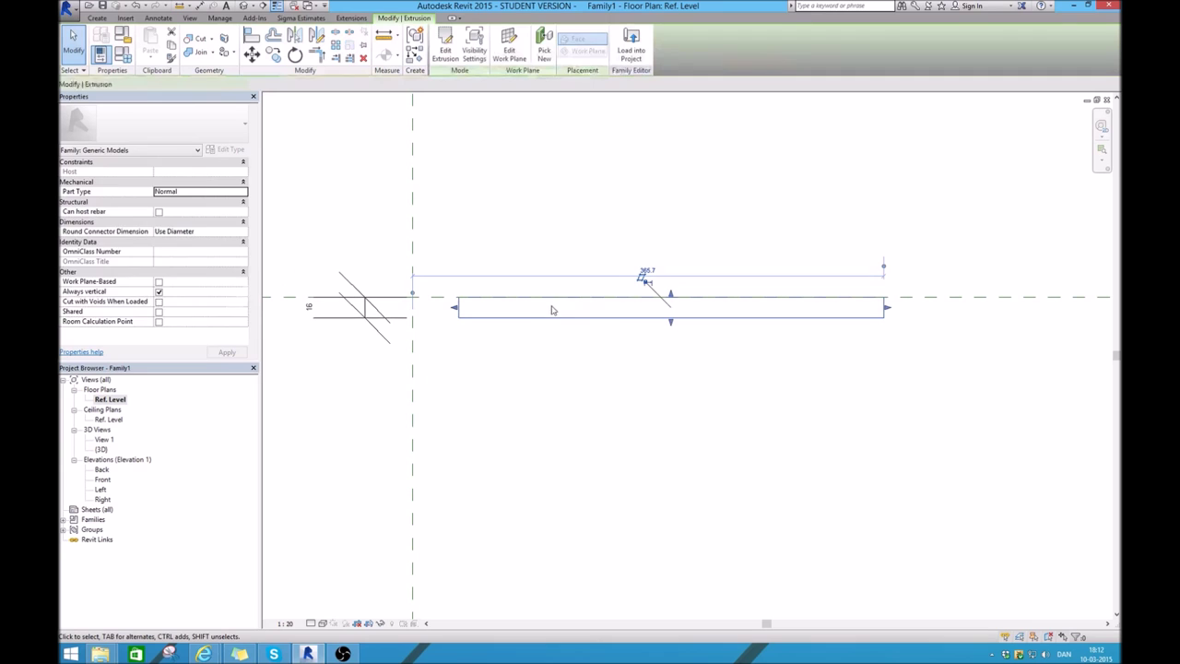
pyautogui.click(445, 46)
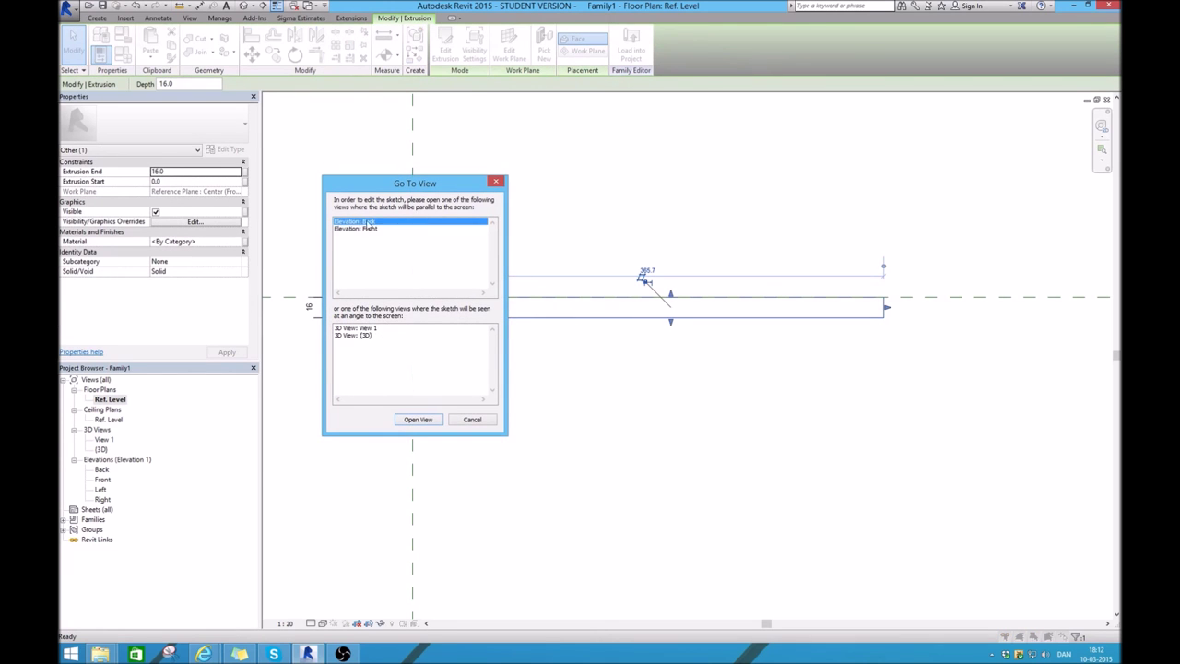
pyautogui.click(472, 419)
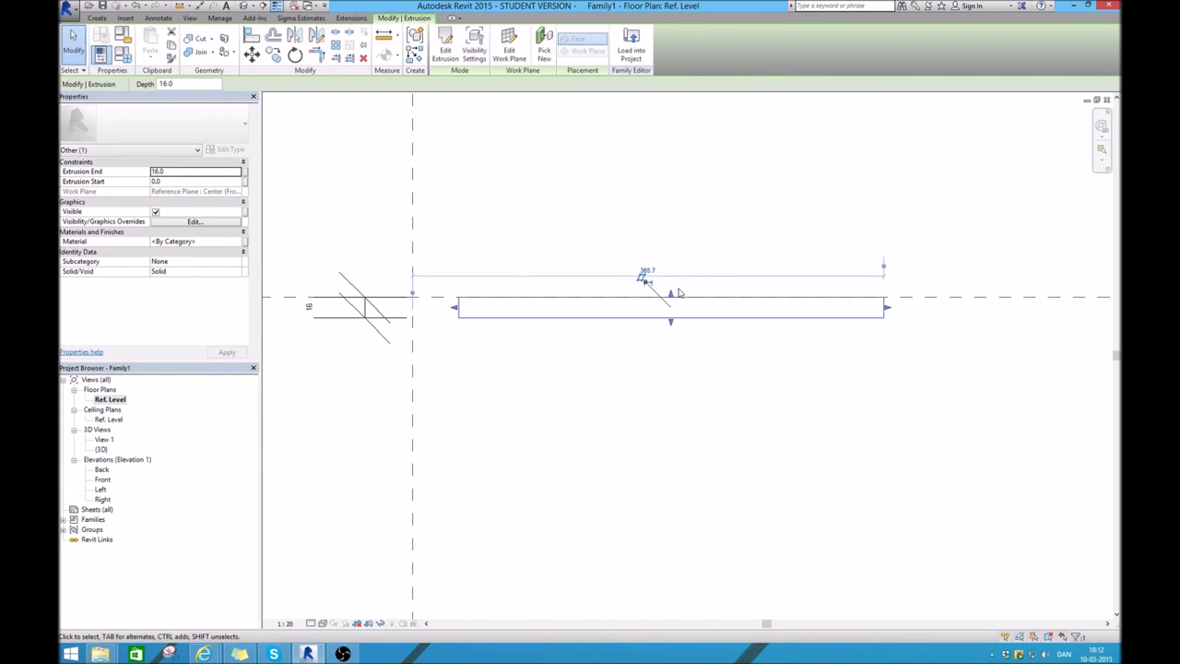
pyautogui.click(358, 156)
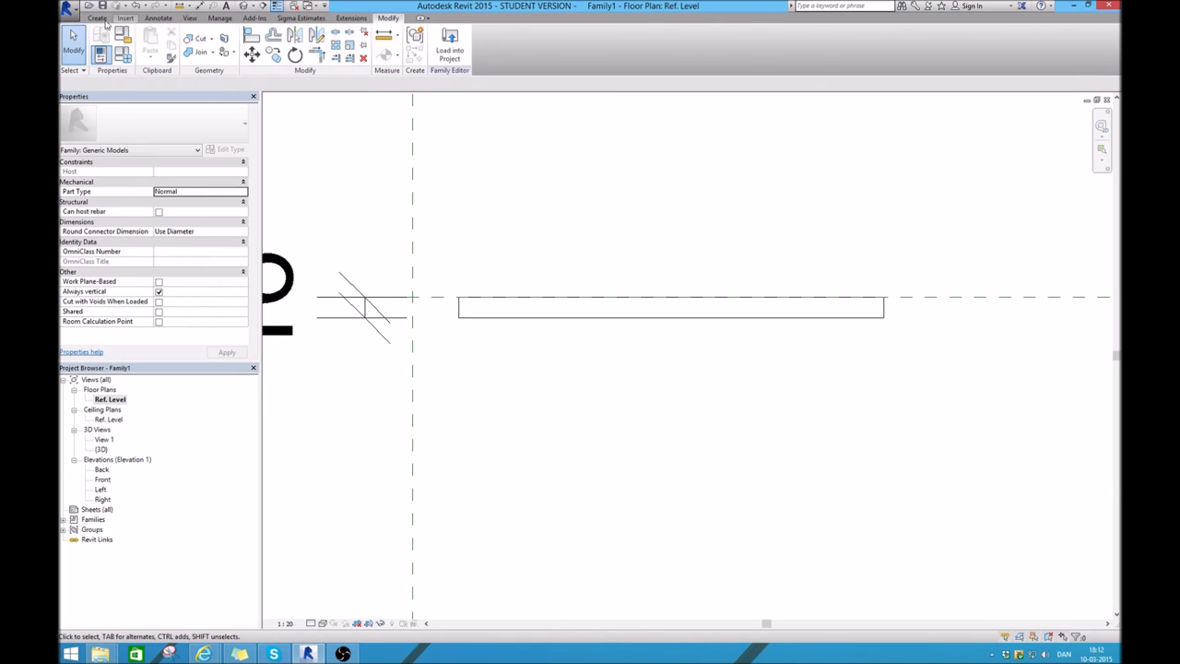
# Draw a horizontal model line above the strip and offset it down by 8
pyautogui.click(97, 18)
pyautogui.click(121, 42)
pyautogui.click(370, 273)
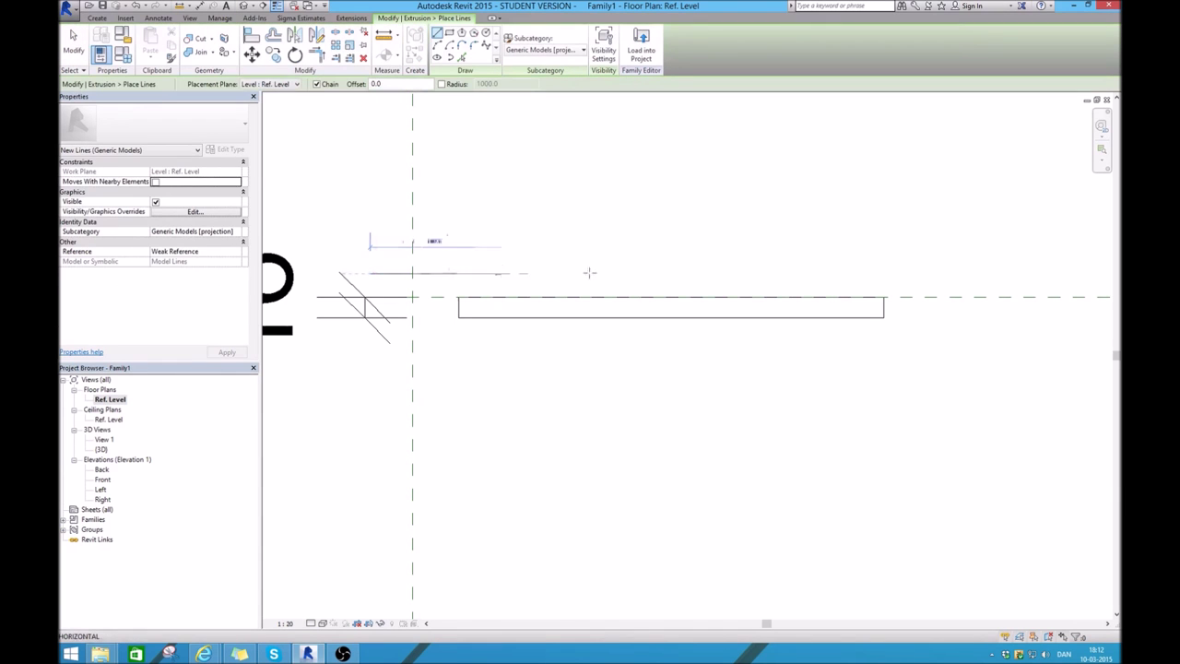
pyautogui.click(949, 273)
pyautogui.press('Escape')
pyautogui.press('Escape')
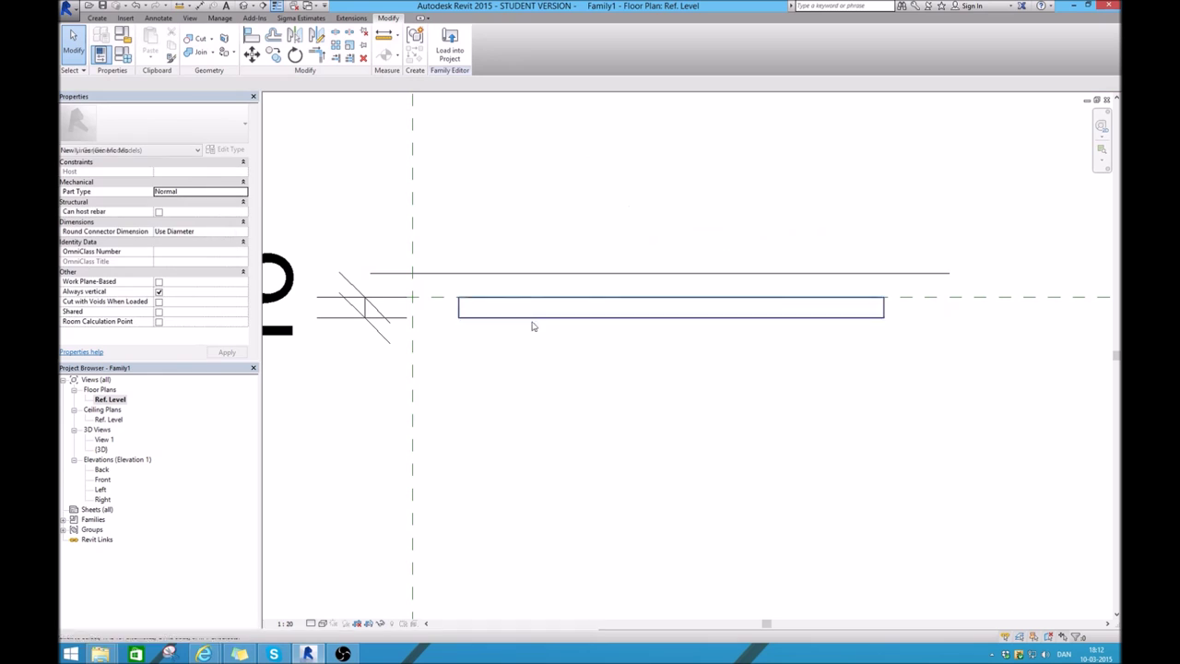
pyautogui.click(461, 274)
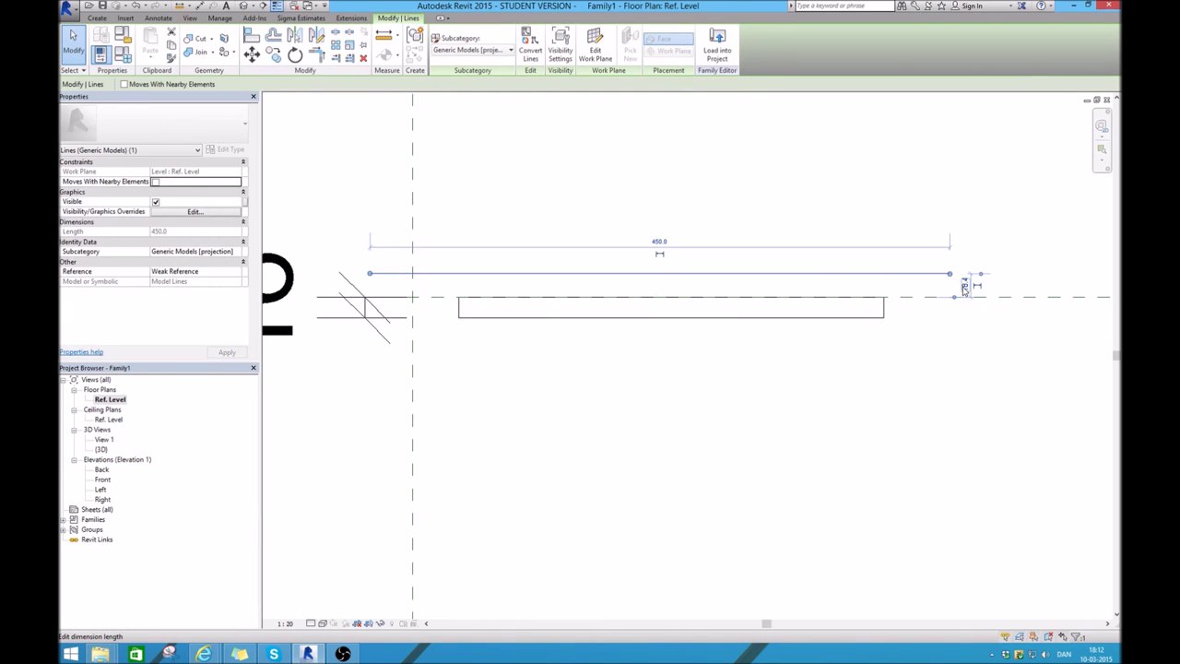
pyautogui.click(964, 285)
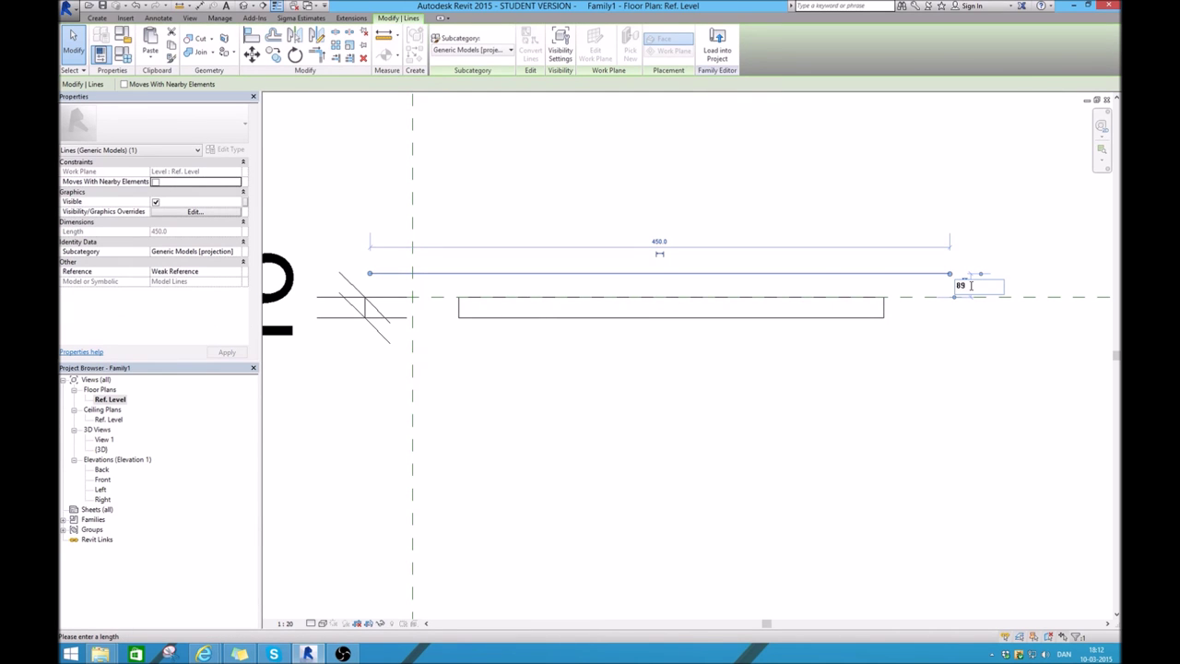
pyautogui.write('8')
pyautogui.press('Return')
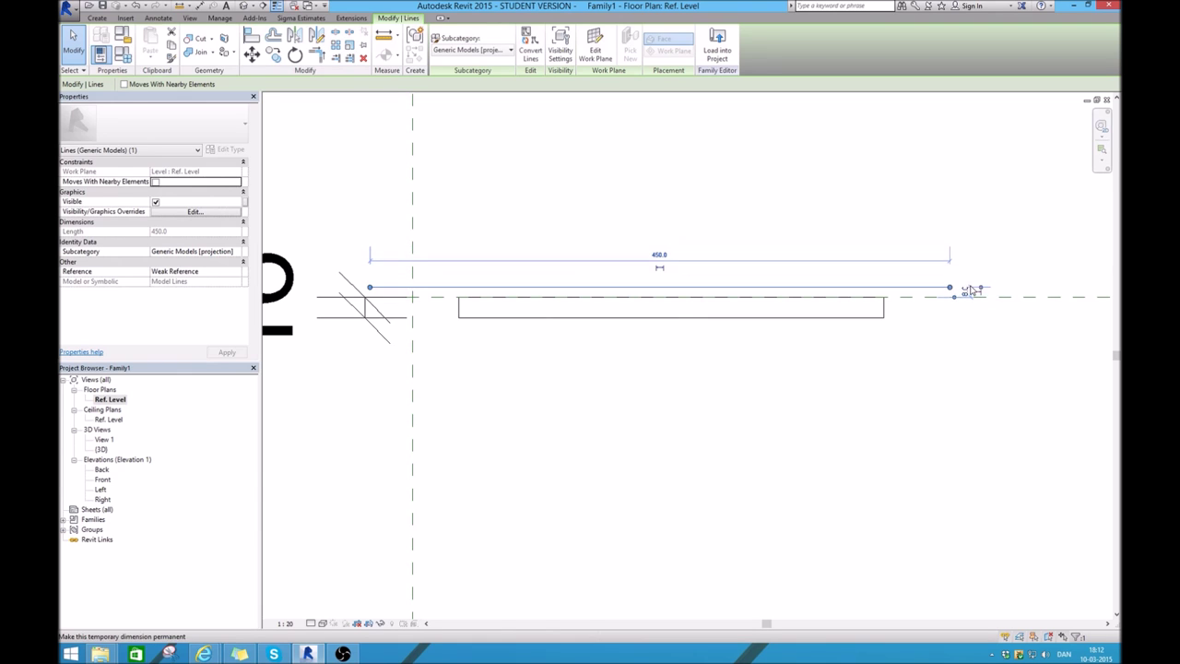
pyautogui.press('Escape')
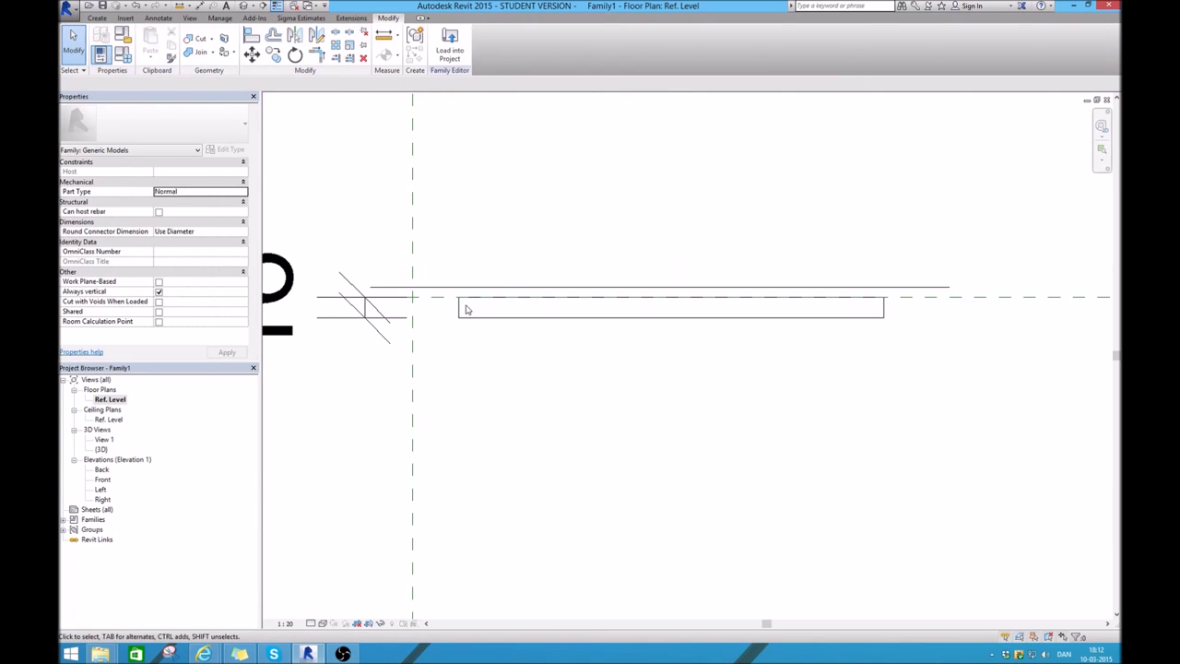
# Delete the stray 24 dimension at the strip's left end
pyautogui.click(460, 307)
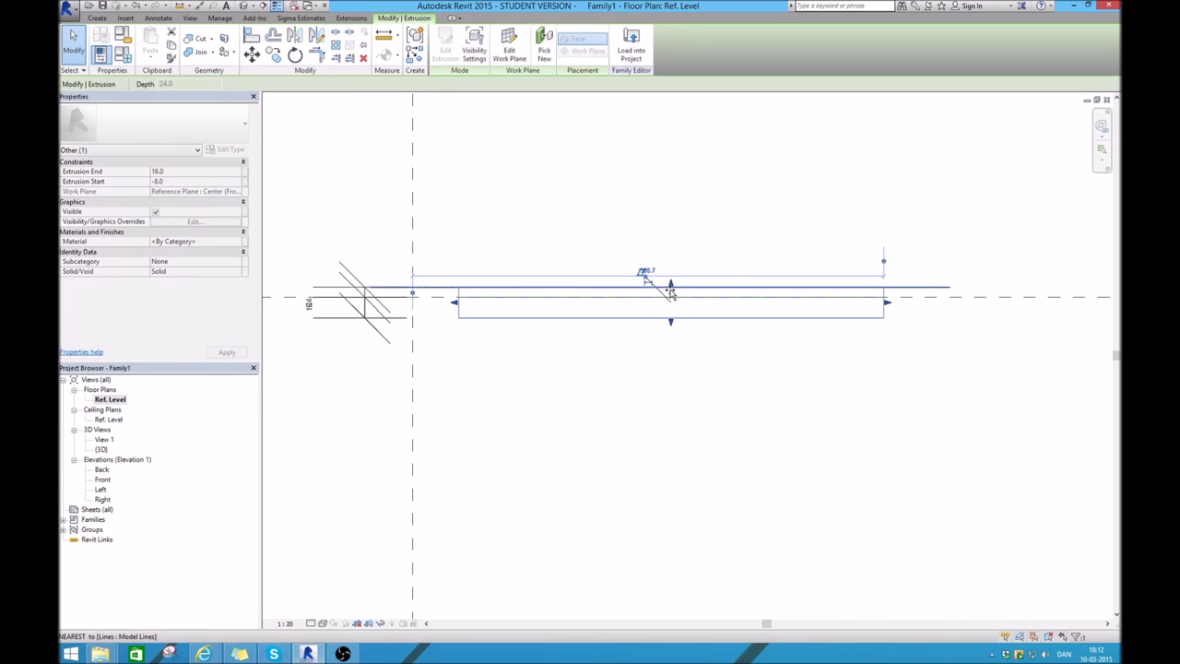
pyautogui.press('Escape')
pyautogui.scroll(-2, 451, 332)
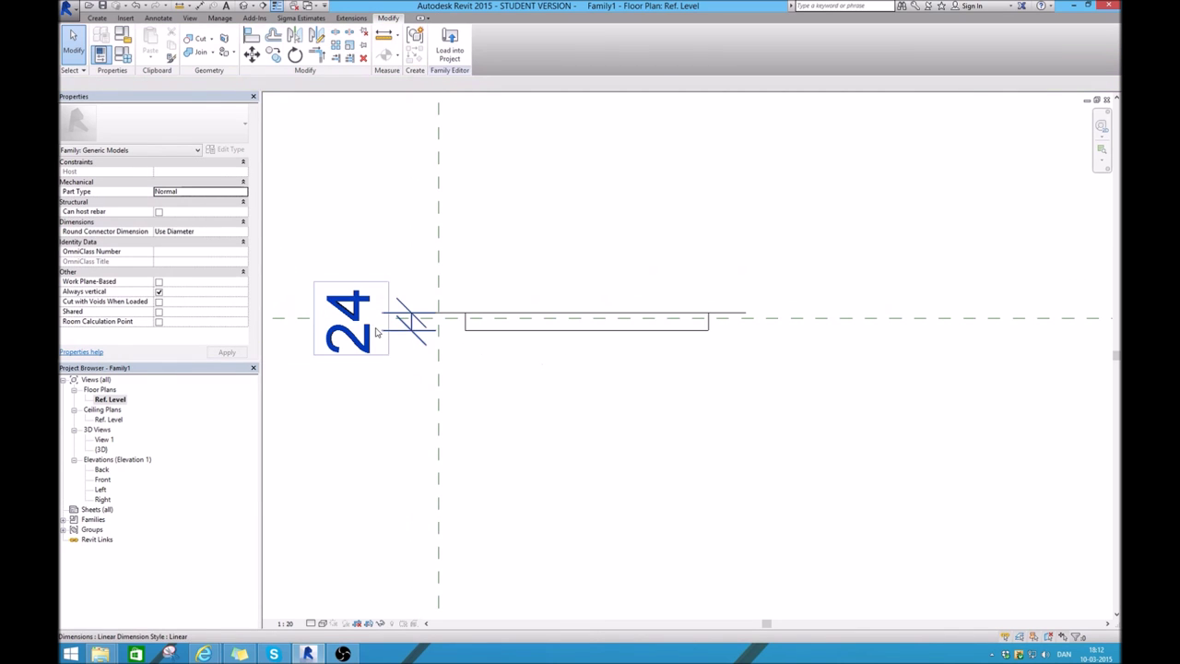
pyautogui.click(563, 330)
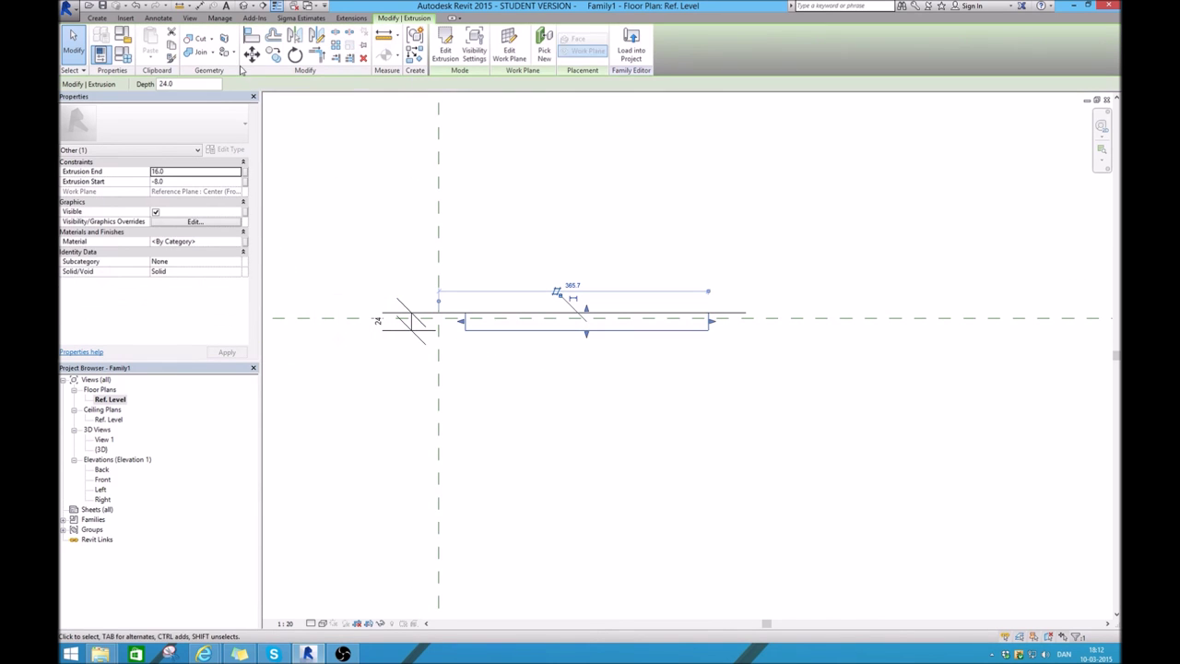
pyautogui.click(411, 334)
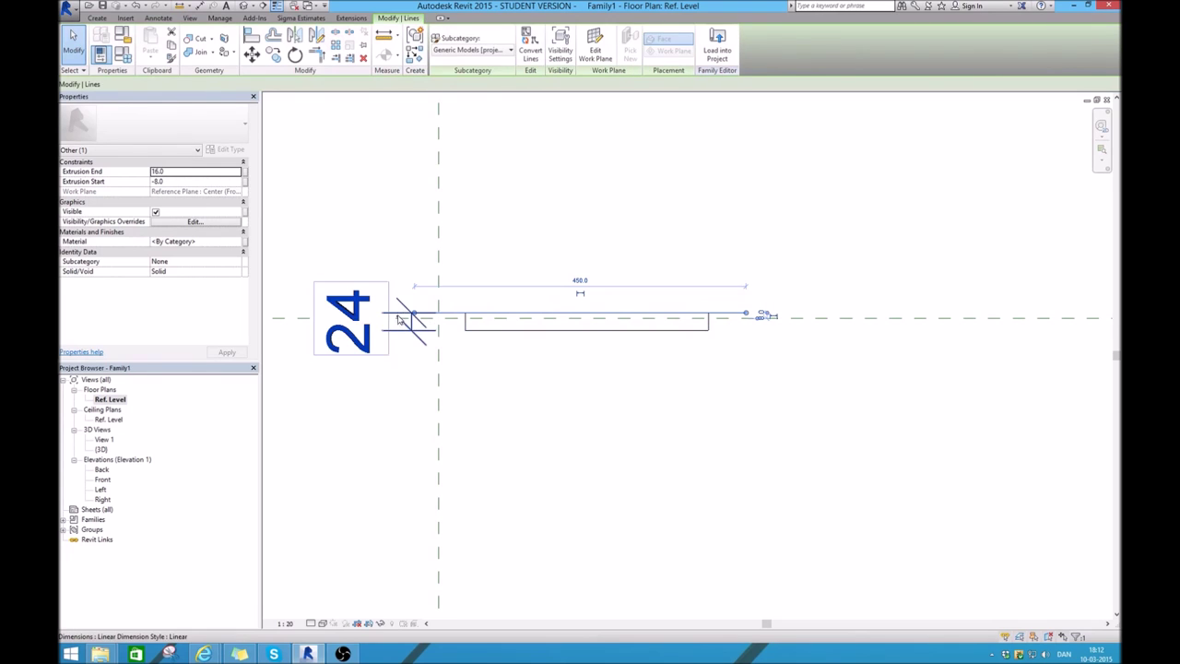
pyautogui.press('Delete')
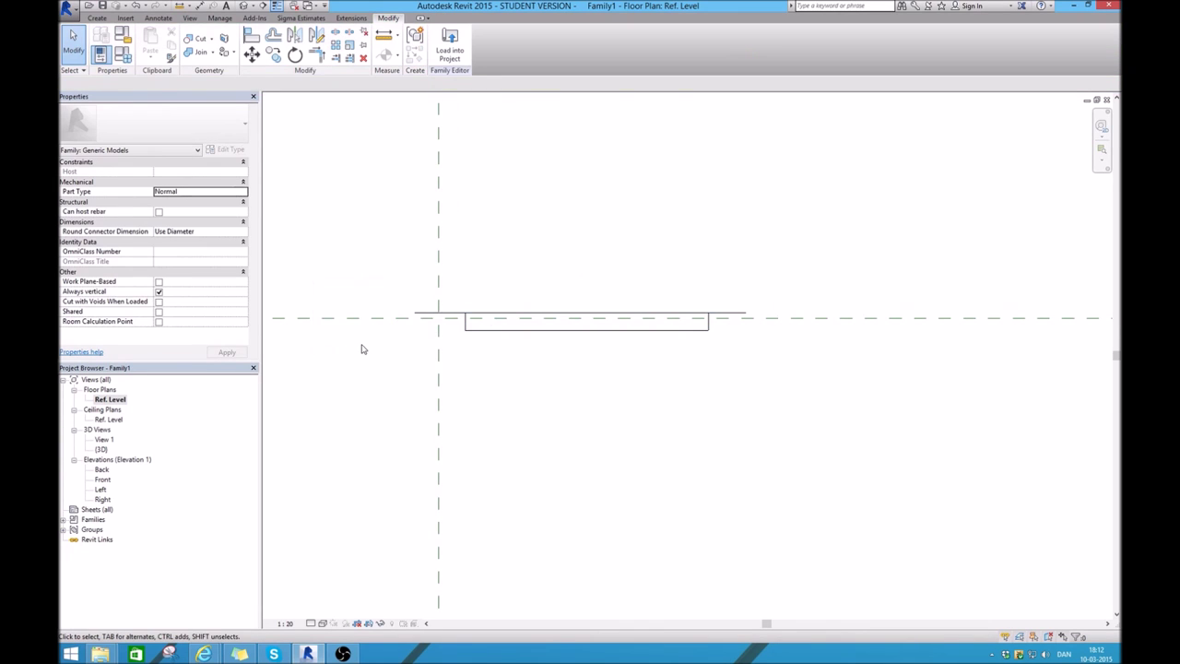
pyautogui.scroll(3, 369, 339)
# Mirror the top model line across the horizontal reference plane
pyautogui.click(520, 276)
pyautogui.click(294, 35)
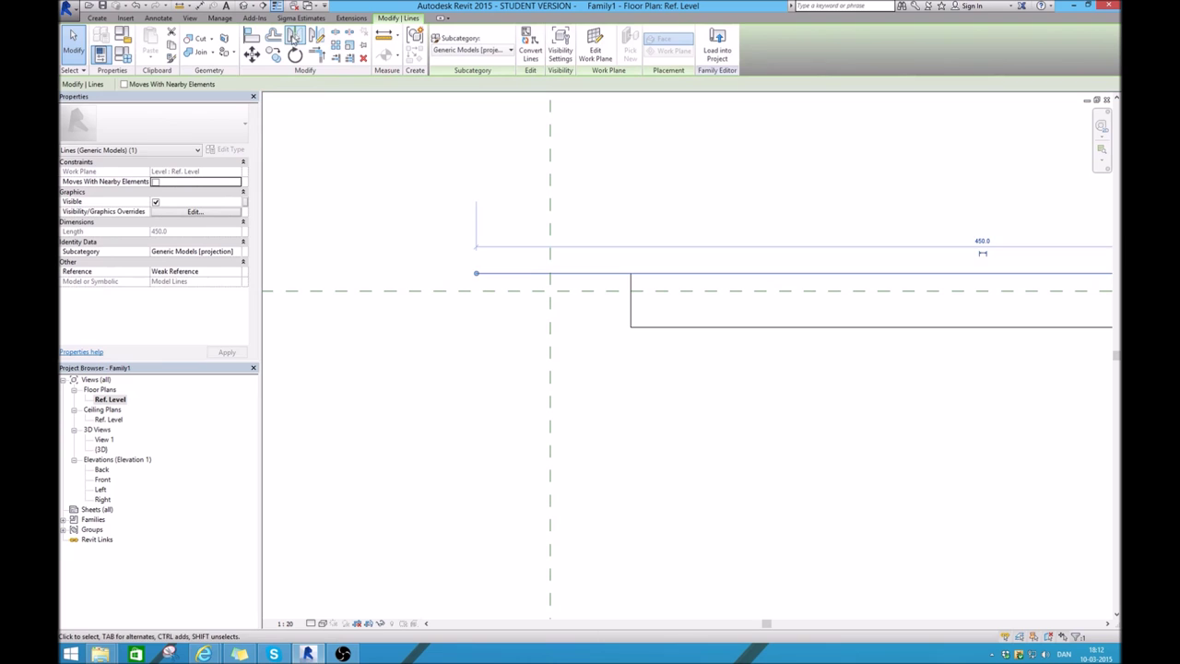
pyautogui.click(407, 290)
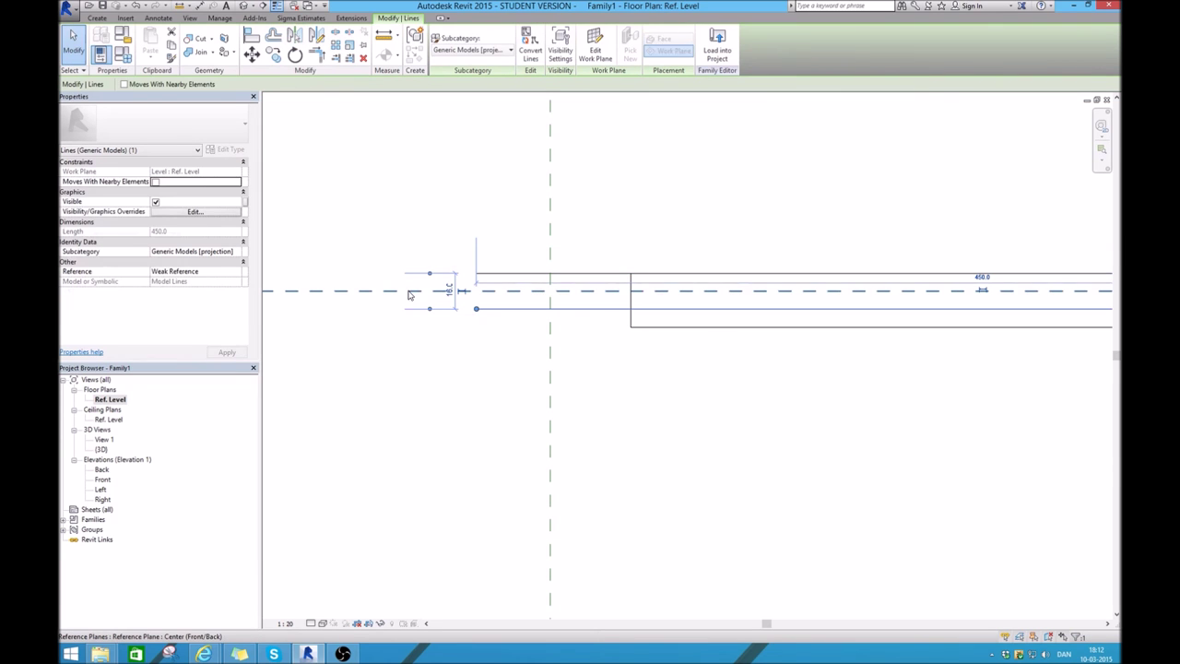
pyautogui.click(647, 354)
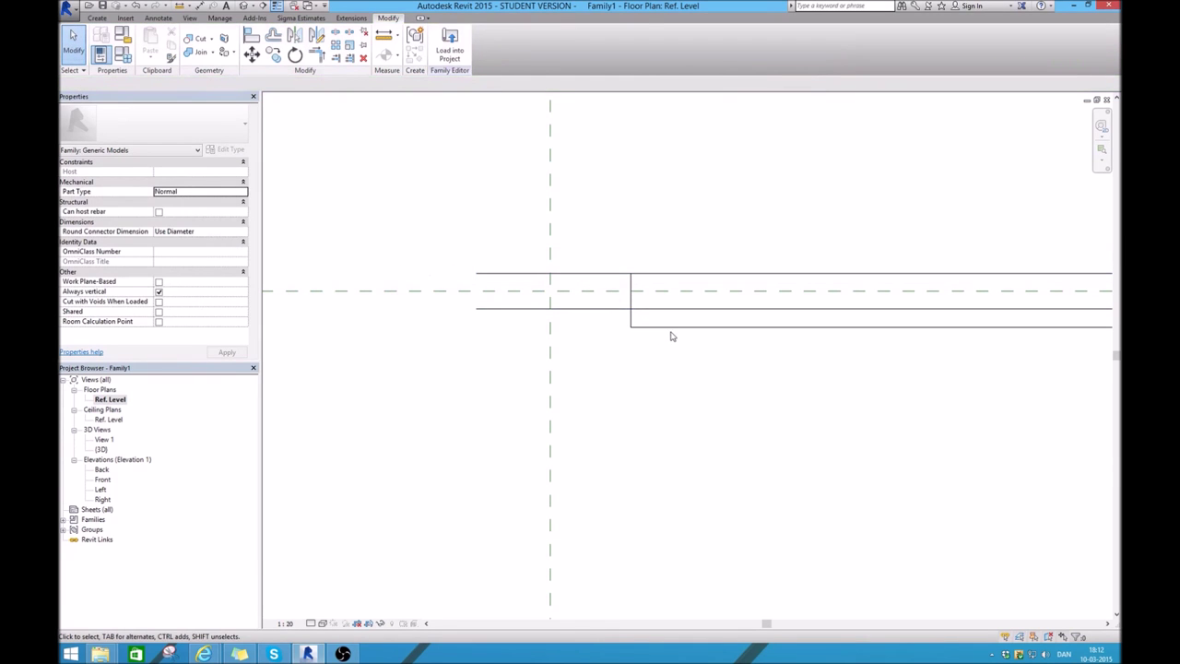
# Delete the new lower model line created by the mirror
pyautogui.click(671, 328)
pyautogui.scroll(-2, 519, 366)
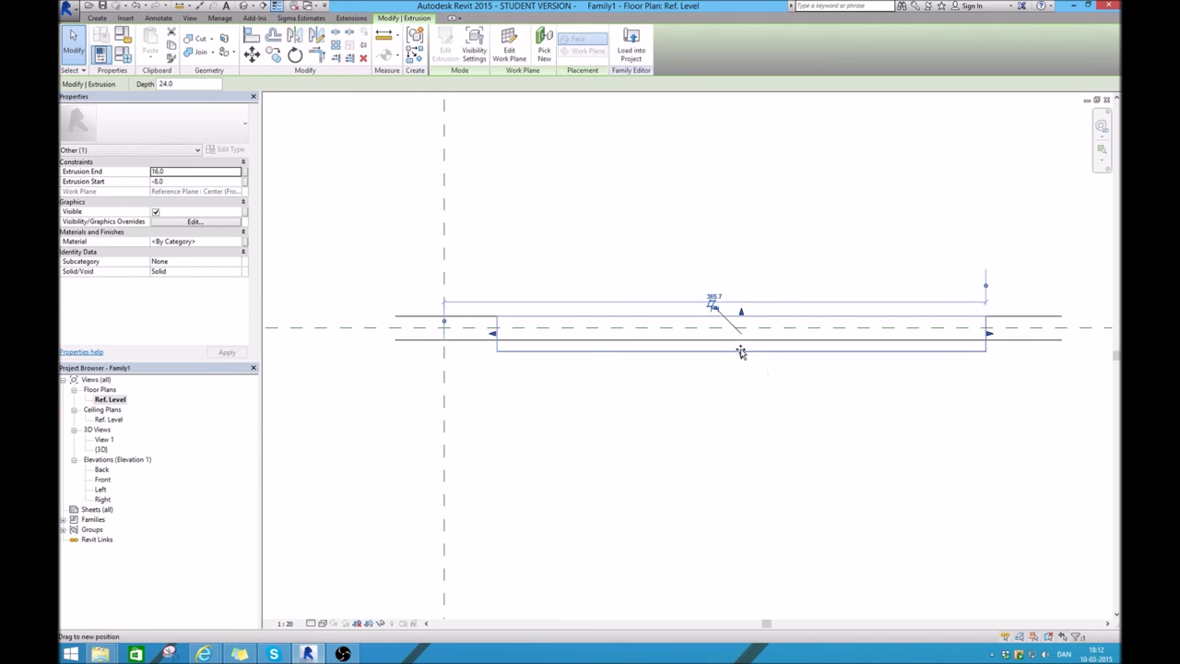
pyautogui.click(740, 340)
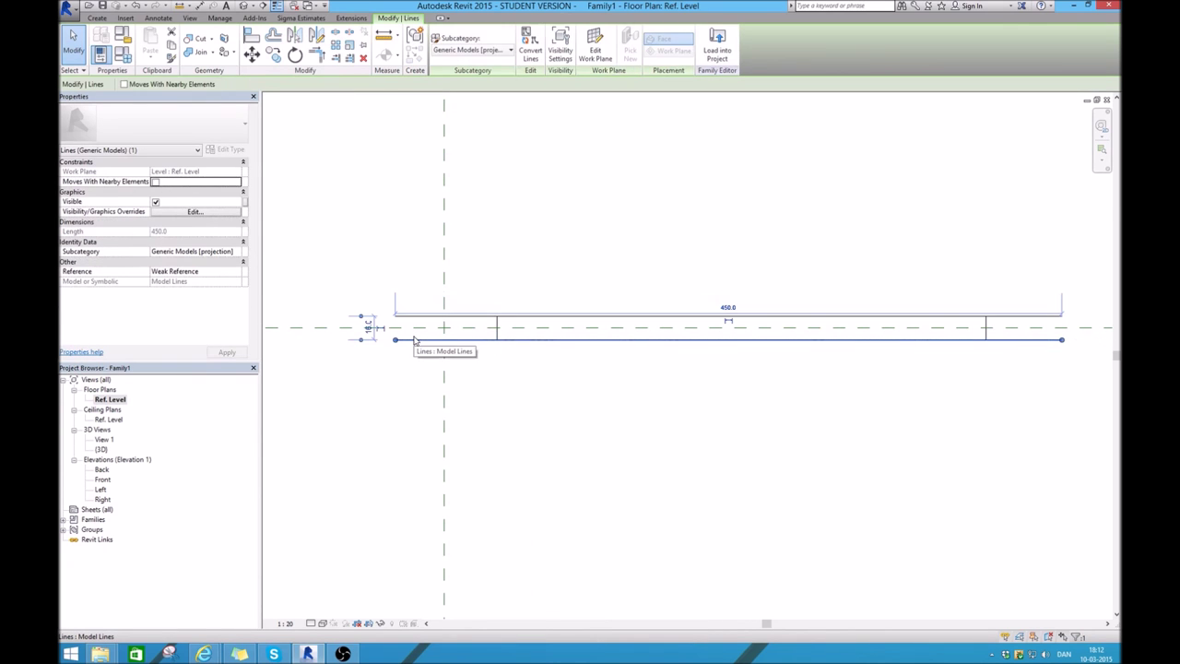
pyautogui.press('Delete')
# Open the {3D} view to inspect the slim half portal frame
pyautogui.scroll(2, 451, 345)
pyautogui.scroll(2, 451, 345)
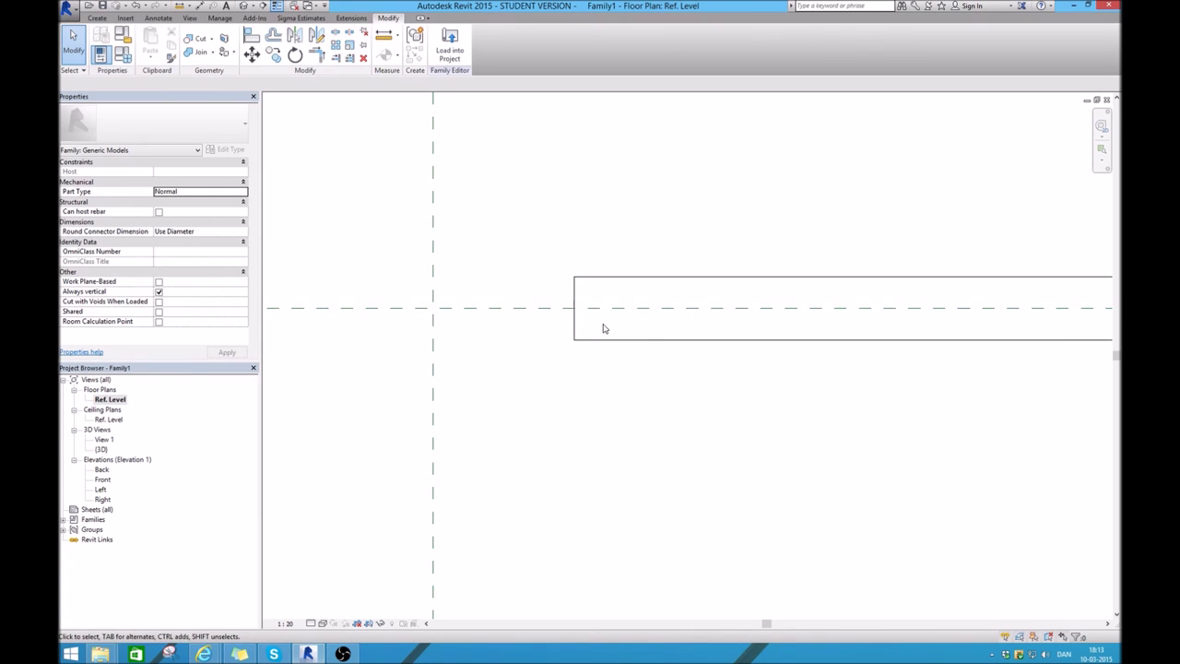
pyautogui.scroll(-3, 553, 332)
pyautogui.scroll(-1, 530, 336)
pyautogui.scroll(2, 545, 341)
pyautogui.scroll(-2, 522, 319)
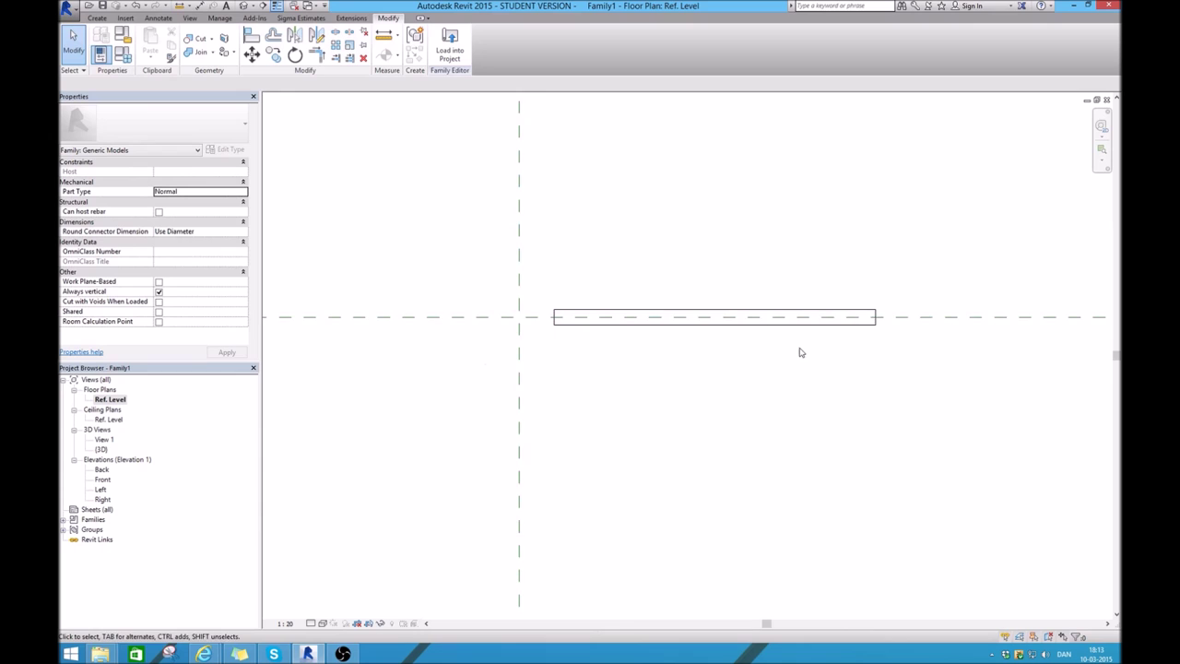
pyautogui.scroll(1, 737, 341)
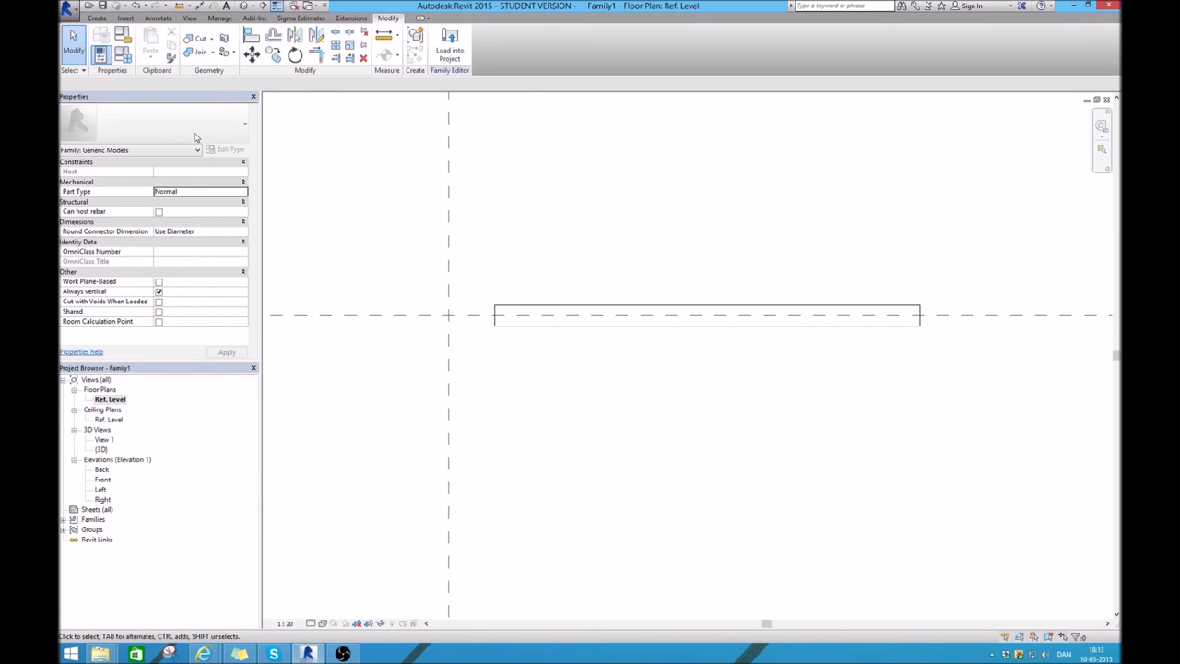
pyautogui.click(244, 7)
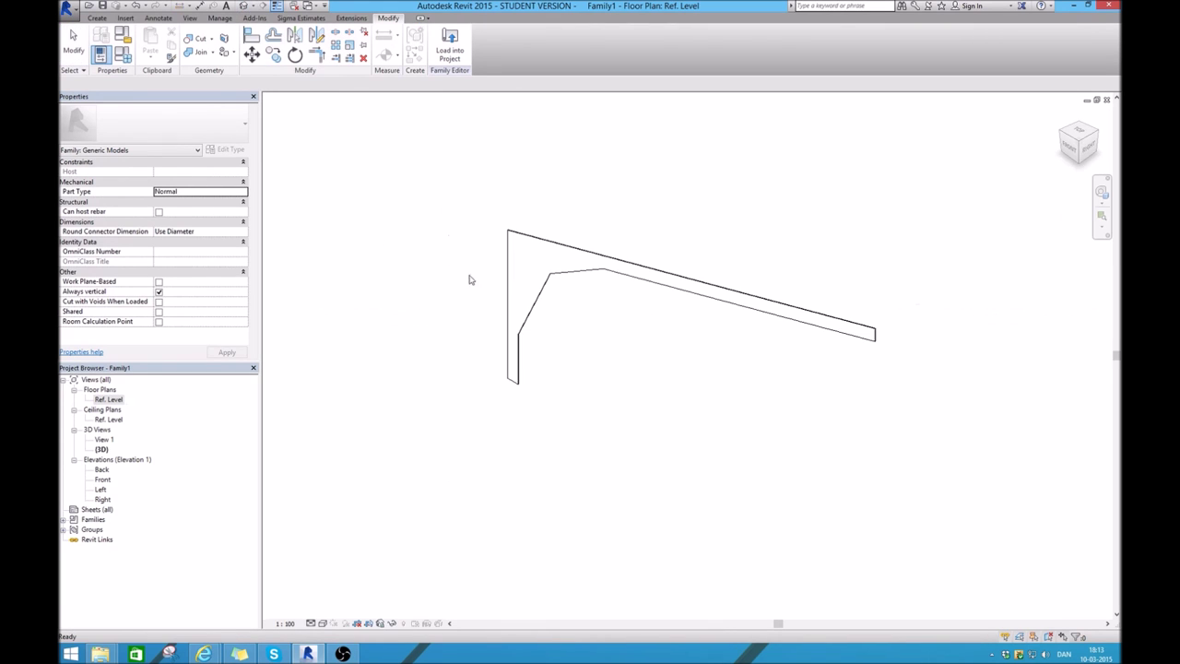
# Return to the Front elevation with the frame outline over the imported section
pyautogui.scroll(3, 514, 362)
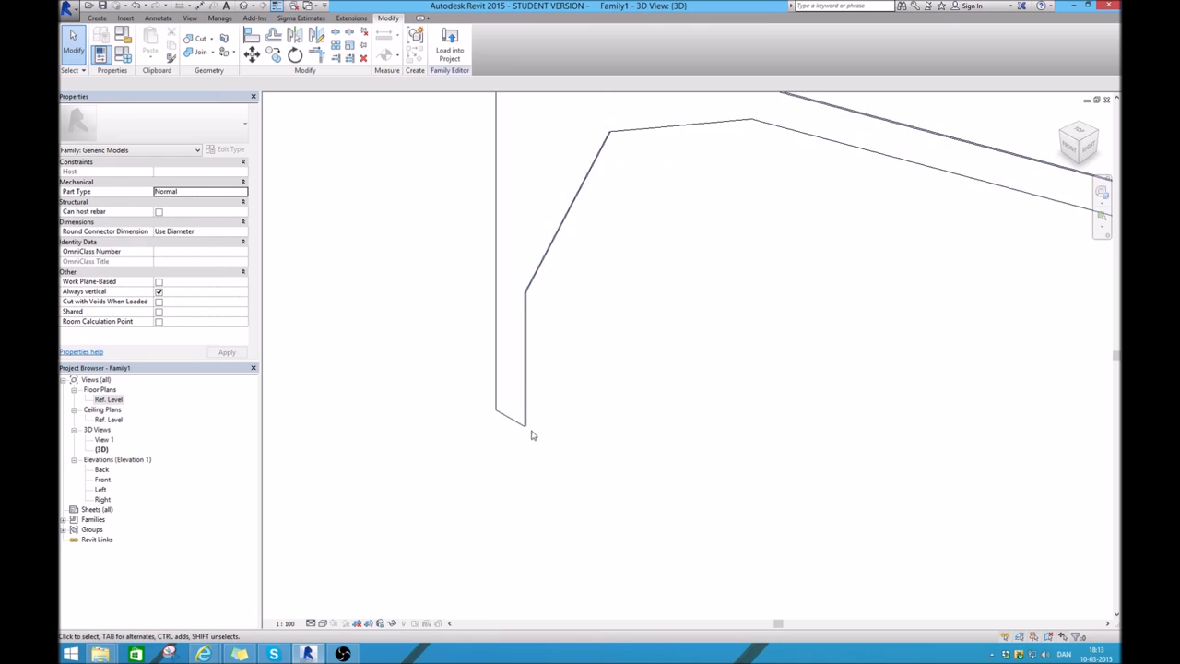
pyautogui.scroll(-1, 424, 282)
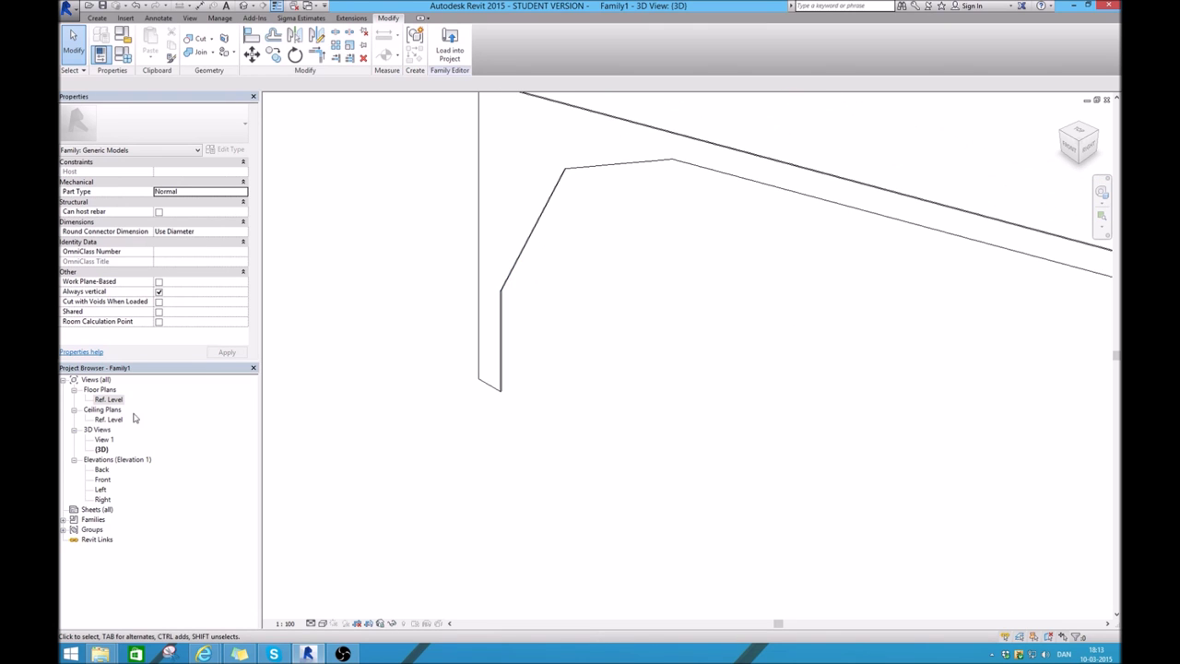
pyautogui.doubleClick(103, 480)
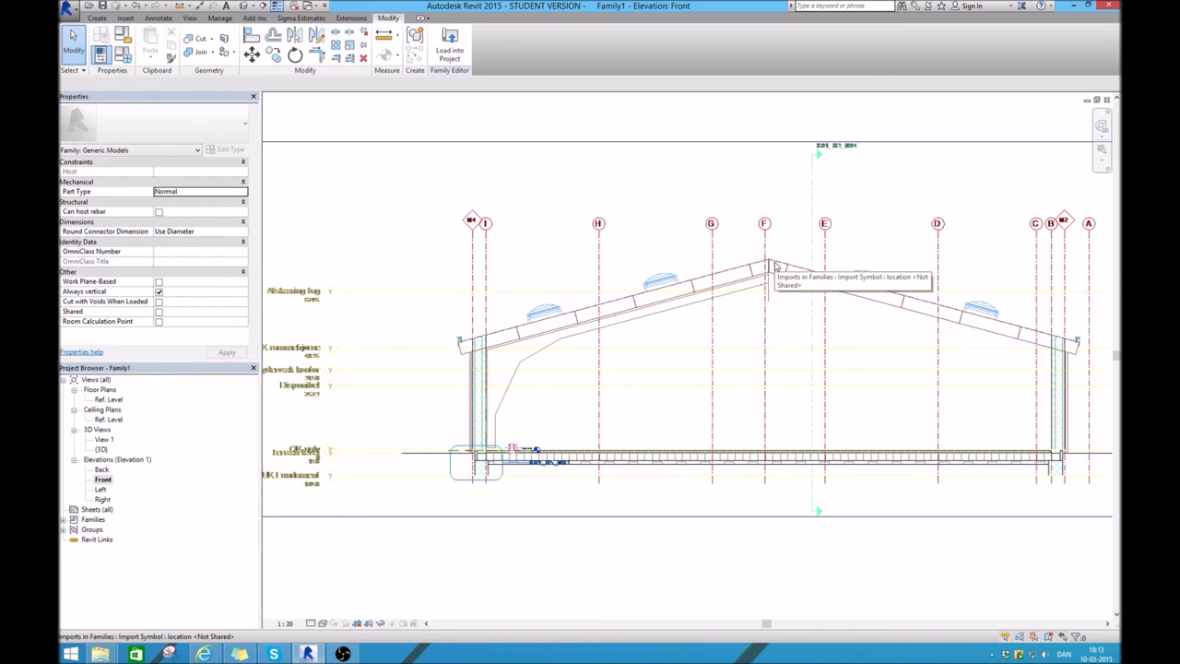
# Move the imported DWG section 20 upward with MV and zoom in on the profile
pyautogui.click(775, 267)
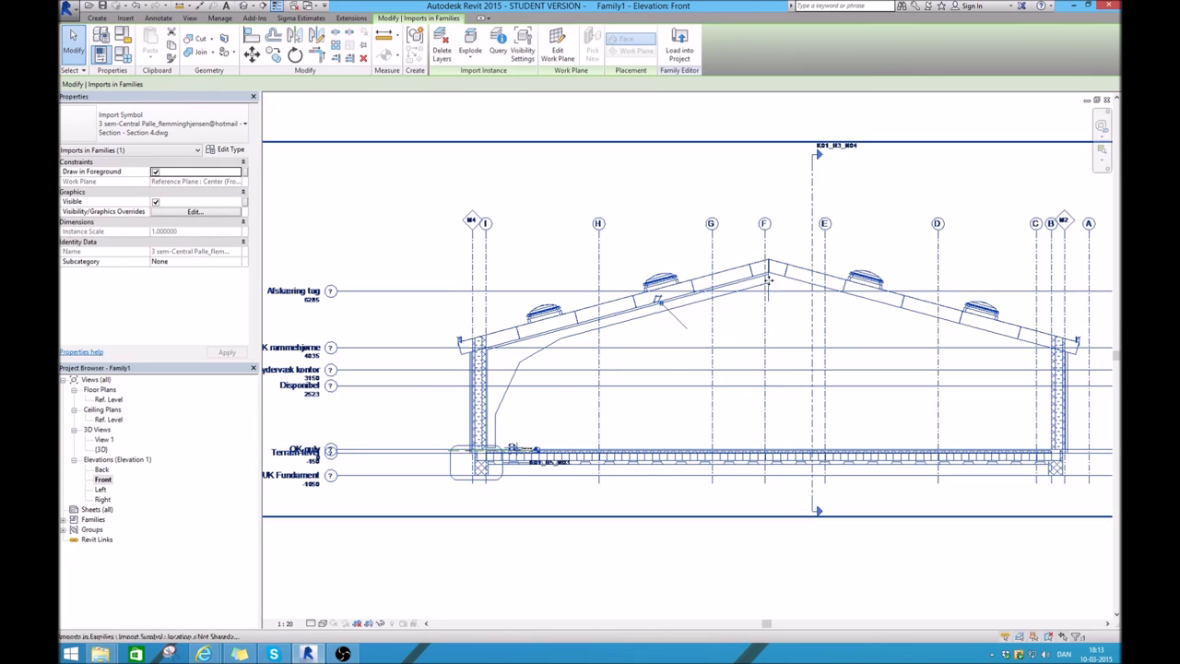
pyautogui.scroll(-3, 678, 323)
pyautogui.press('m')
pyautogui.press('v')
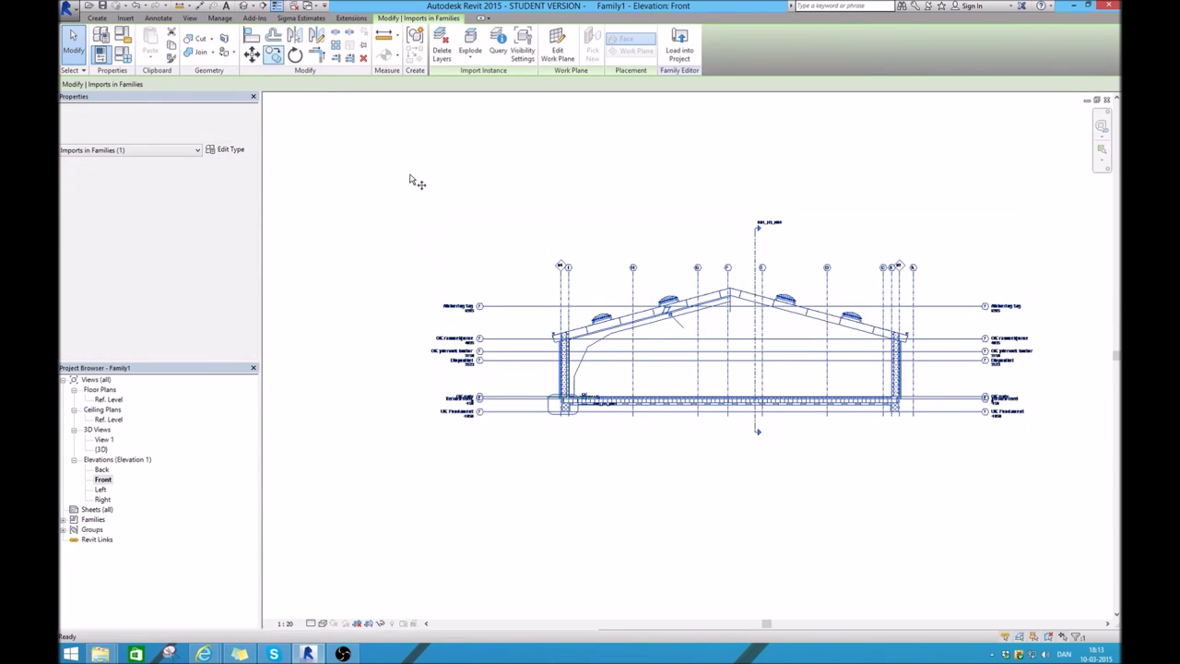
pyautogui.click(728, 398)
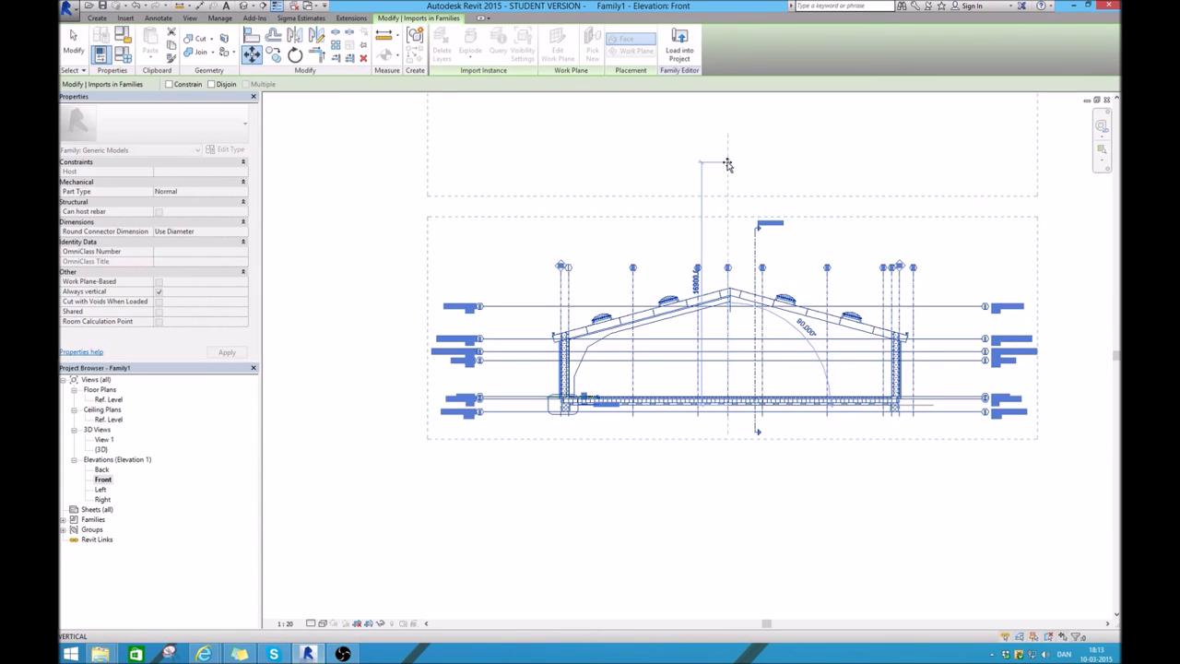
pyautogui.write('20')
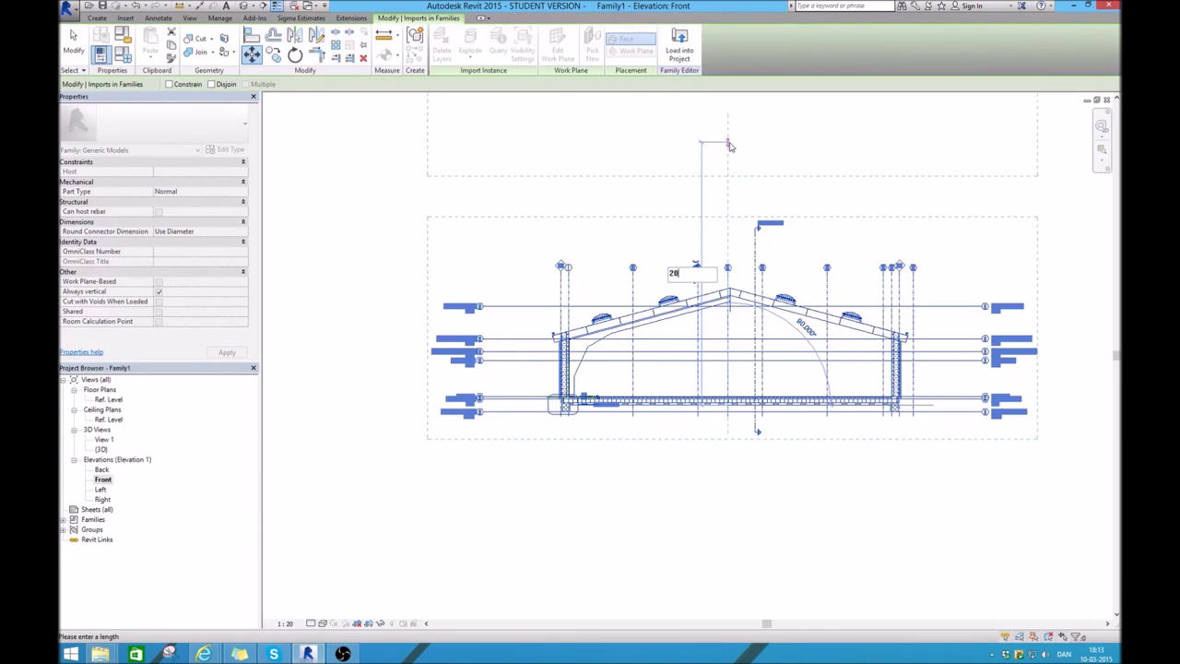
pyautogui.press('Return')
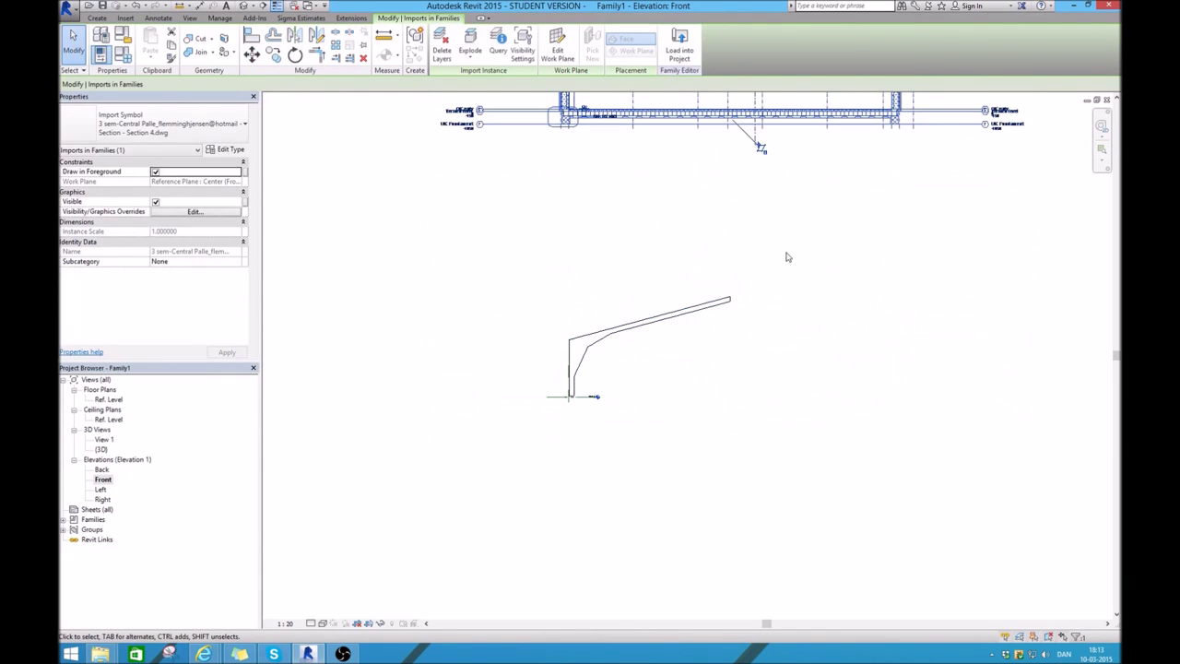
pyautogui.click(788, 312)
pyautogui.scroll(3, 569, 398)
pyautogui.scroll(2, 553, 398)
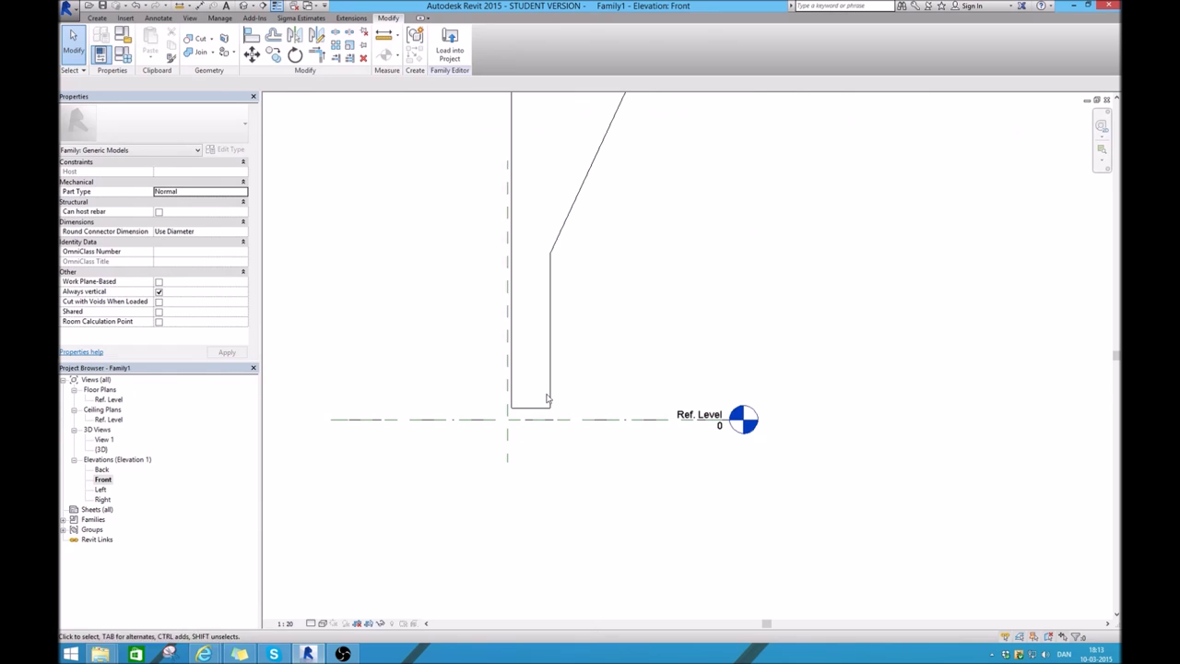
pyautogui.click(102, 18)
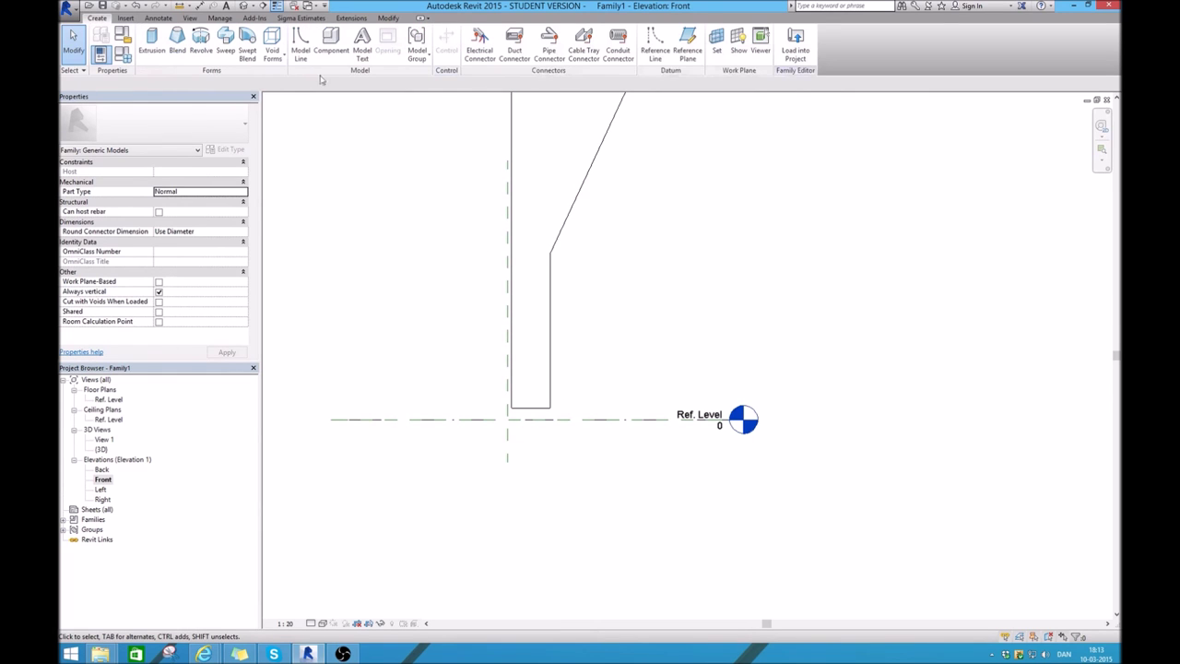
# Create a sweep path from the frame's sloped, short diagonal and long top inner edges
pyautogui.scroll(-3, 480, 452)
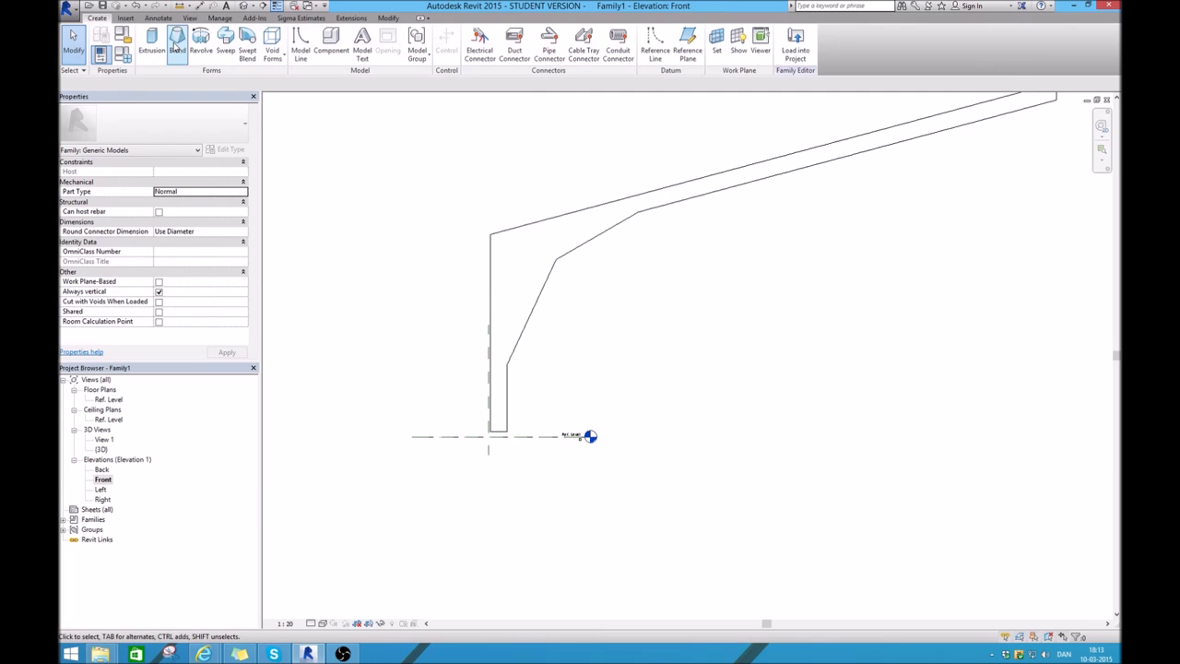
pyautogui.click(226, 41)
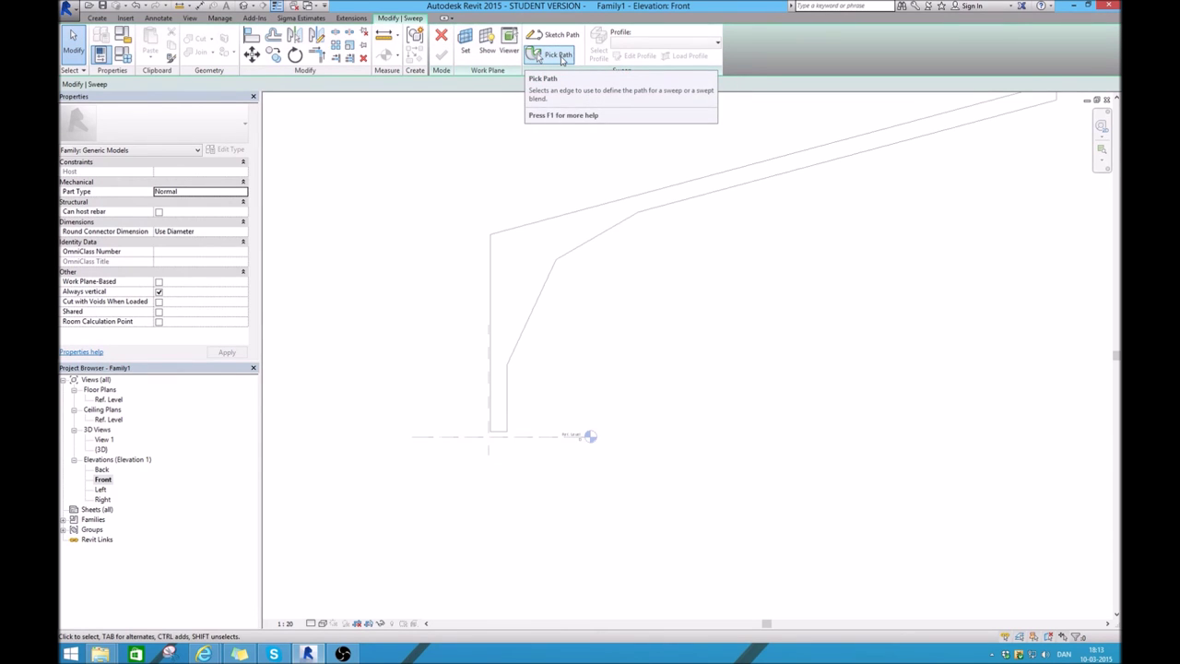
pyautogui.click(560, 55)
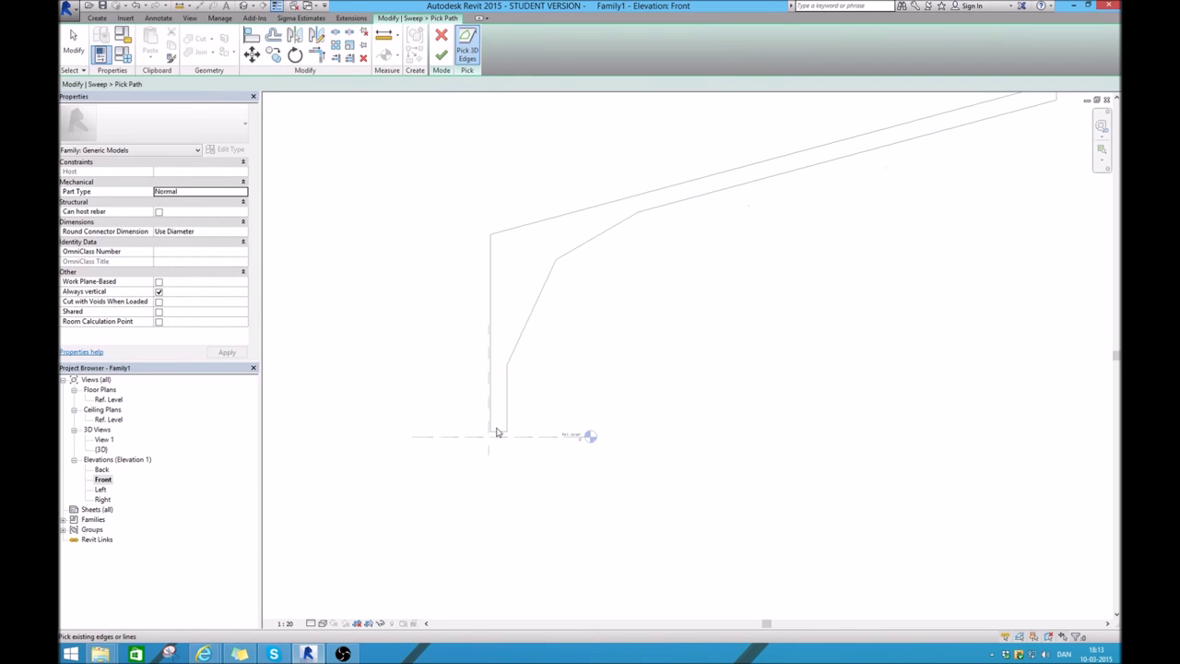
pyautogui.click(523, 333)
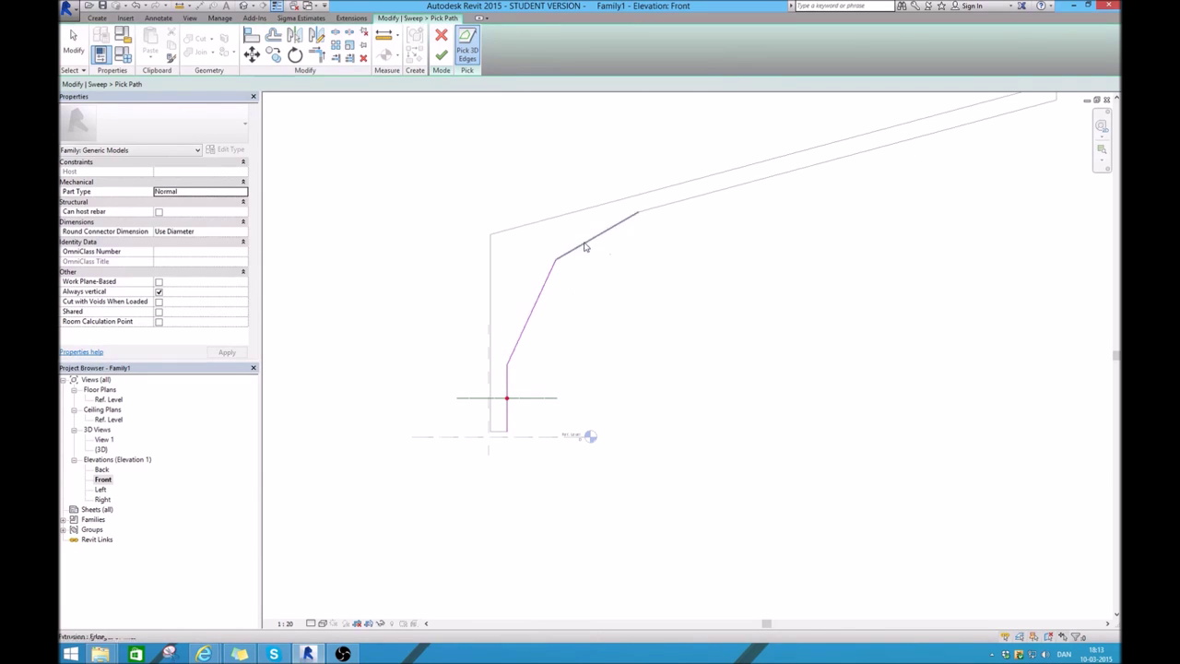
pyautogui.click(597, 245)
pyautogui.click(701, 196)
pyautogui.scroll(-3, 424, 398)
pyautogui.scroll(2, 556, 363)
pyautogui.click(443, 57)
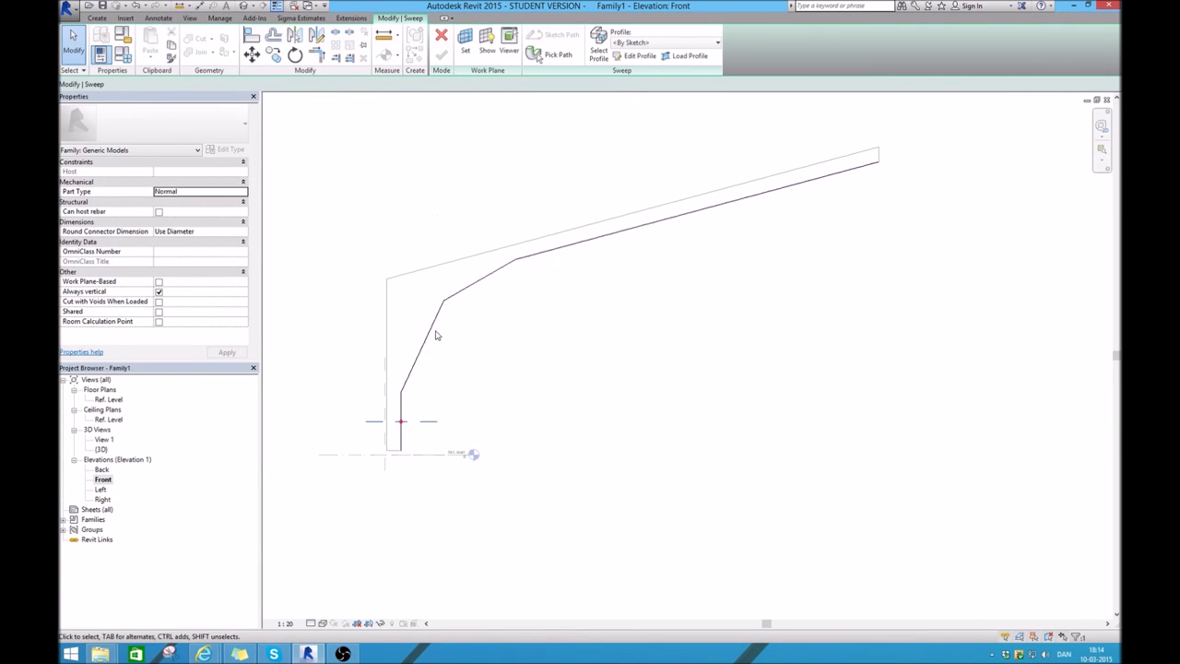
# Edit the sweep profile in the Floor Plan: Ref. Level view
pyautogui.click(630, 57)
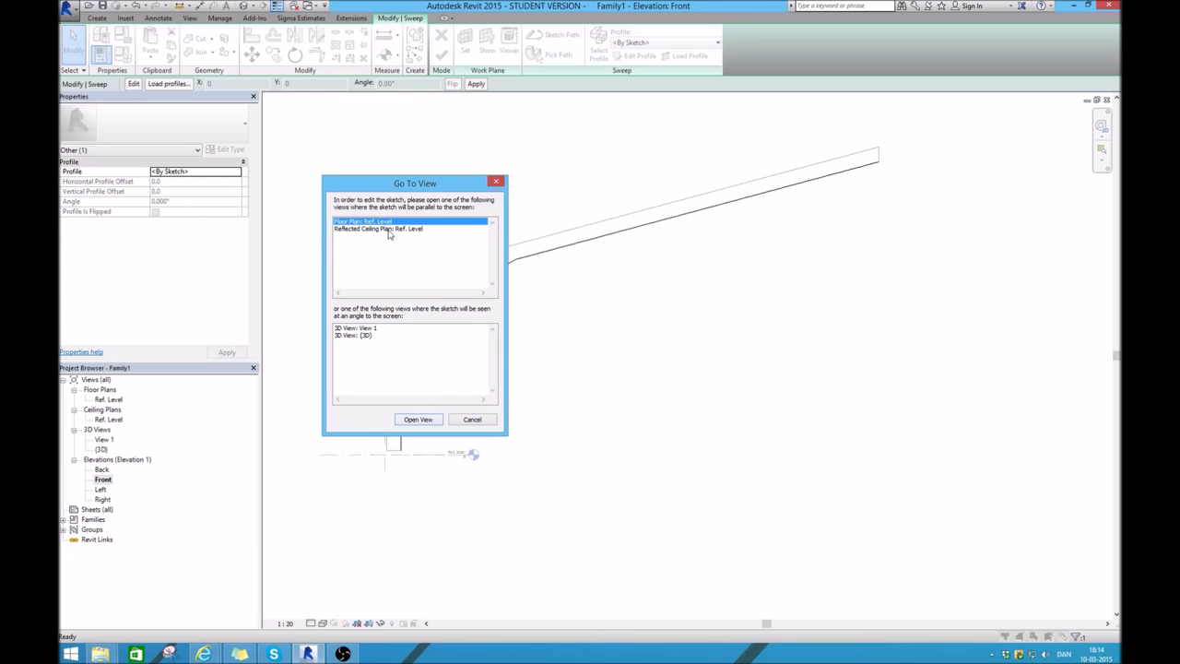
pyautogui.click(418, 419)
pyautogui.scroll(-3, 472, 361)
pyautogui.scroll(4, 636, 355)
pyautogui.scroll(-2, 648, 364)
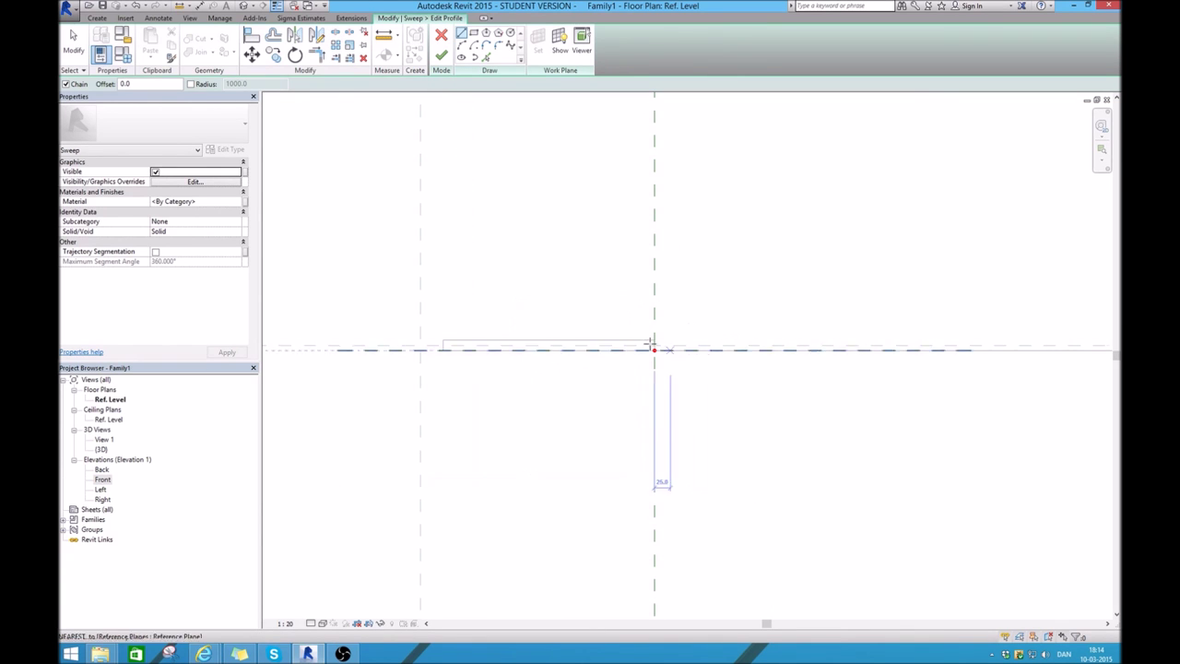
# Draw the vertical profile line upward from the reference plane intersection
pyautogui.scroll(3, 692, 400)
pyautogui.scroll(1, 626, 317)
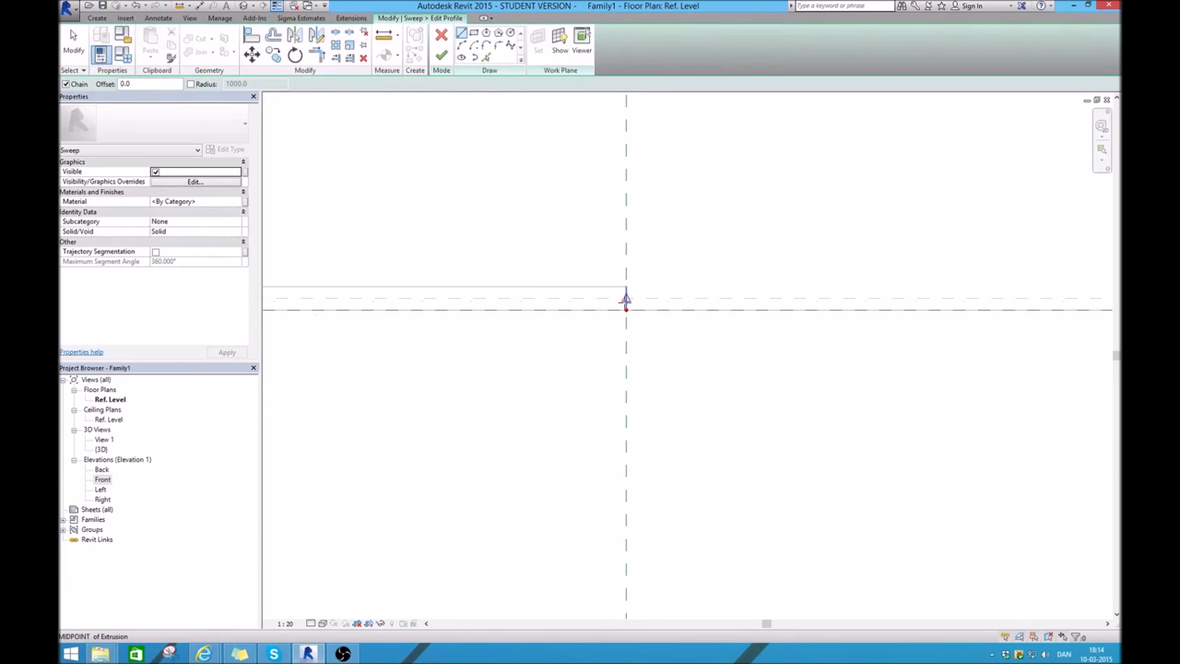
pyautogui.scroll(-2, 640, 298)
pyautogui.scroll(2, 645, 287)
pyautogui.scroll(2, 612, 308)
pyautogui.scroll(2, 603, 304)
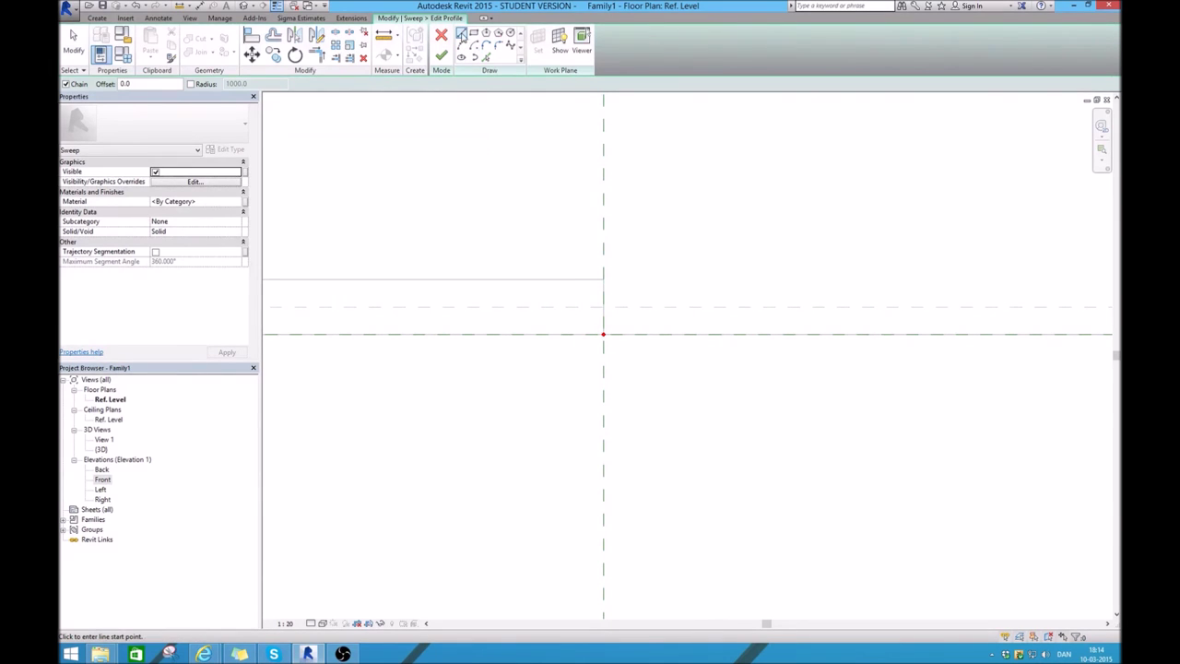
pyautogui.click(603, 308)
pyautogui.scroll(-2, 594, 313)
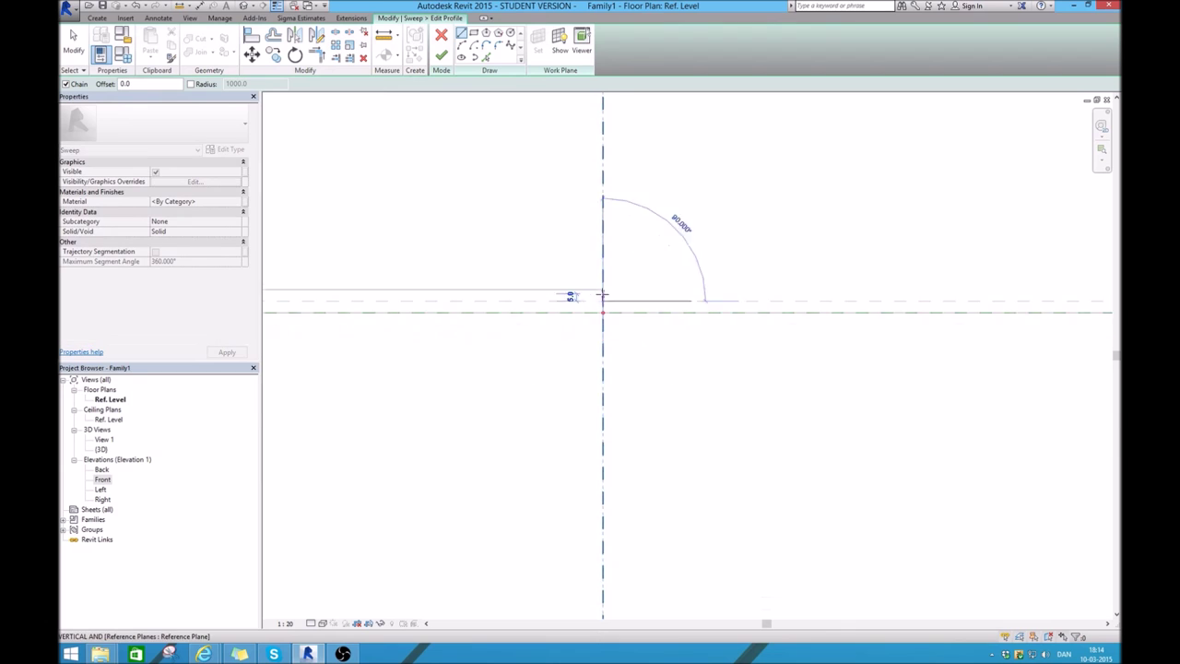
pyautogui.scroll(-3, 601, 295)
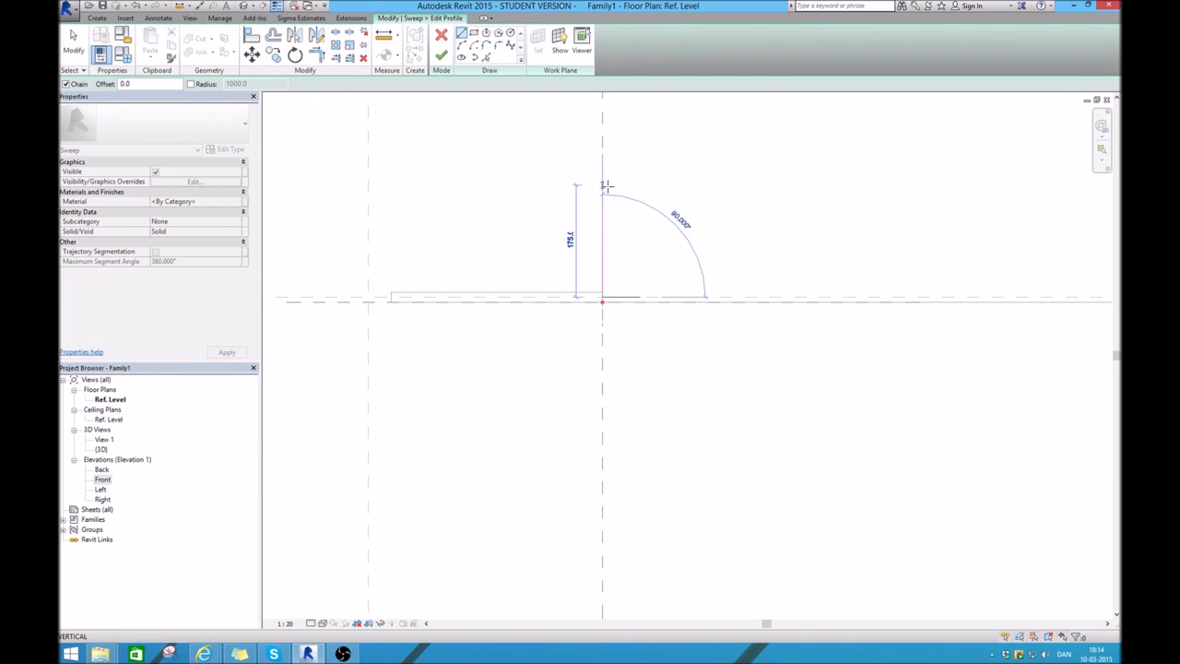
pyautogui.press('Escape')
pyautogui.press('Escape')
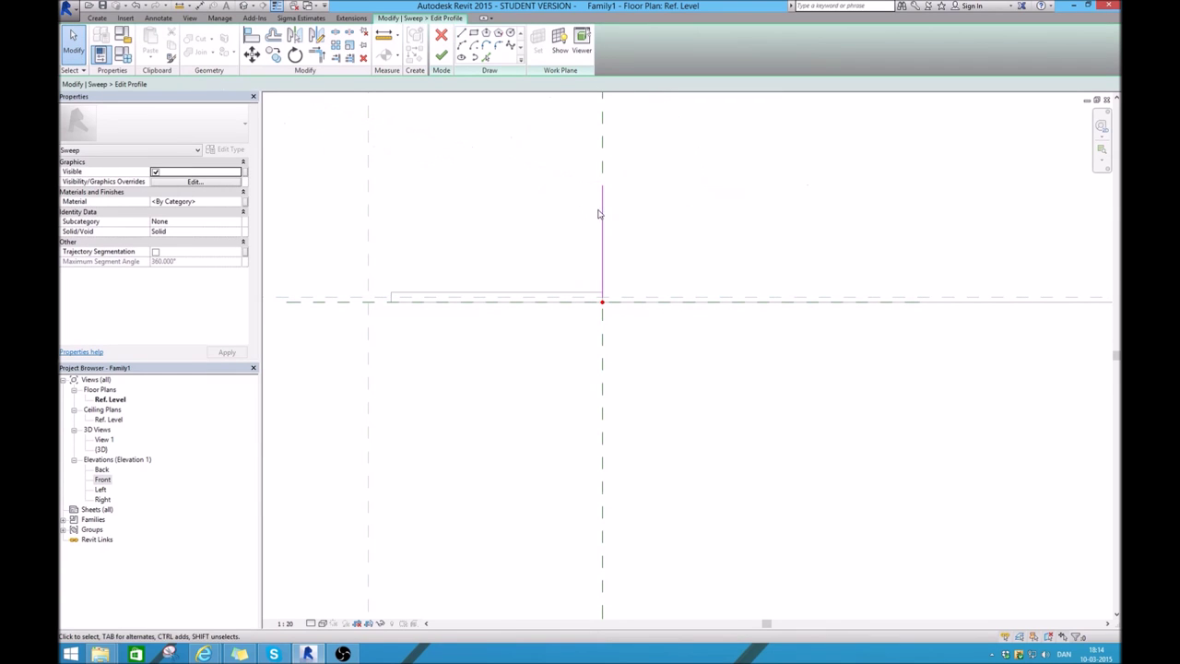
# Add the short 20 top segment and change the 175 length to 165
pyautogui.click(602, 214)
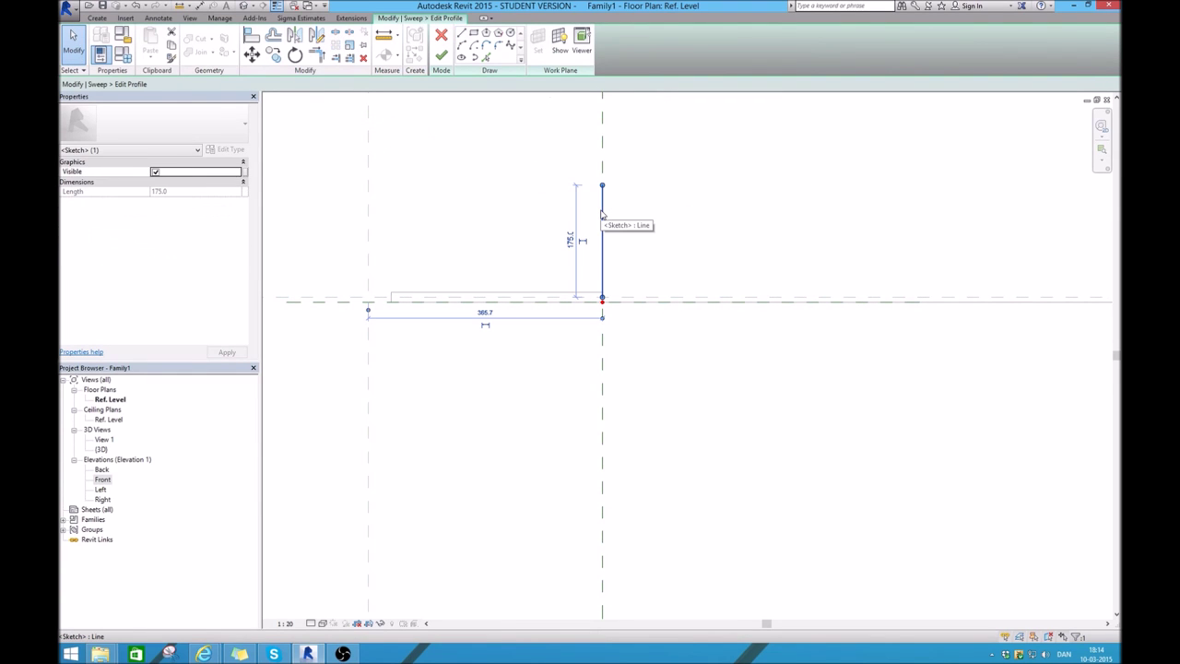
pyautogui.click(461, 35)
pyautogui.click(602, 185)
pyautogui.click(590, 184)
pyautogui.press('Escape')
pyautogui.press('Escape')
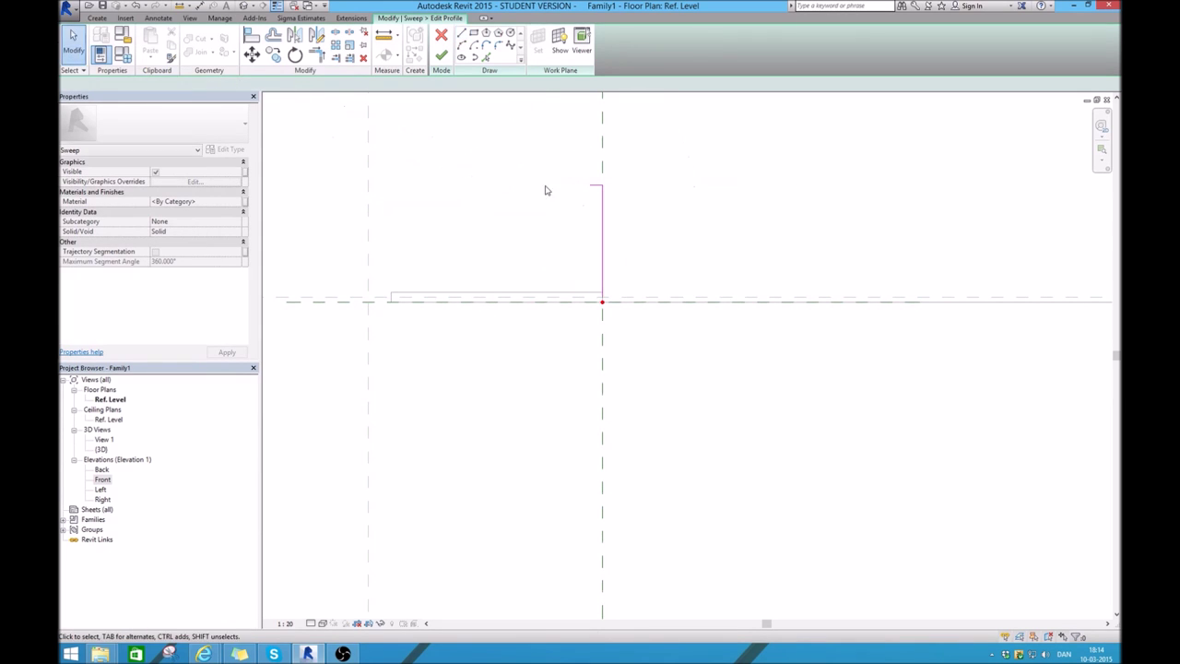
pyautogui.click(596, 185)
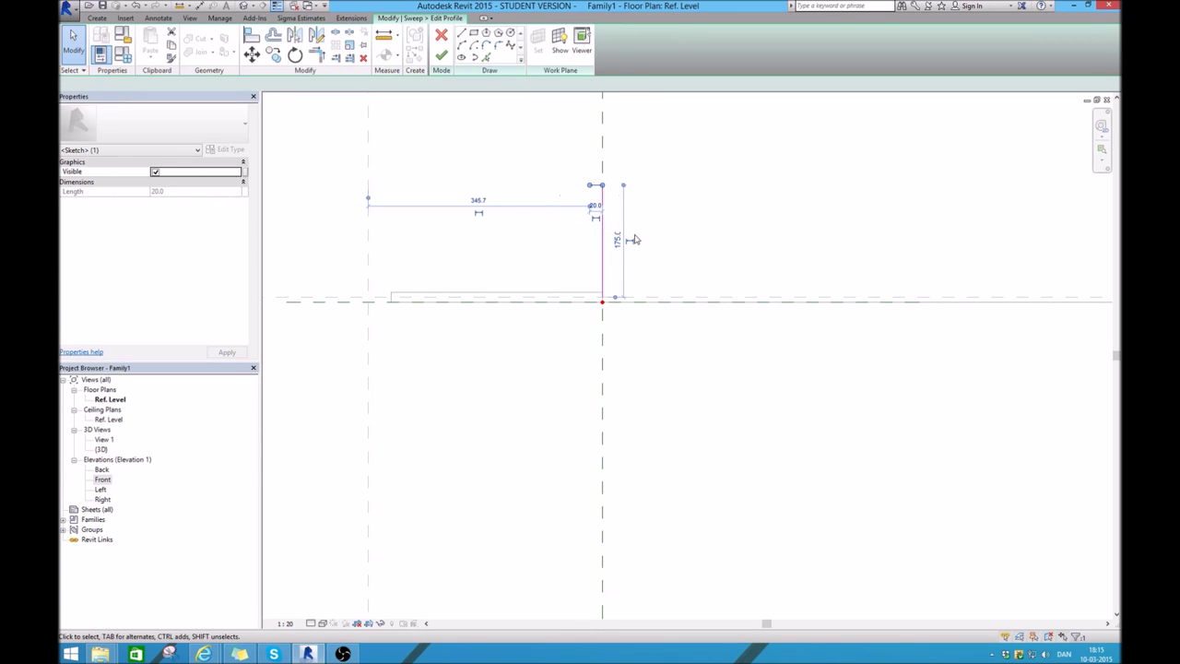
pyautogui.click(618, 241)
pyautogui.press('Return')
pyautogui.click(719, 227)
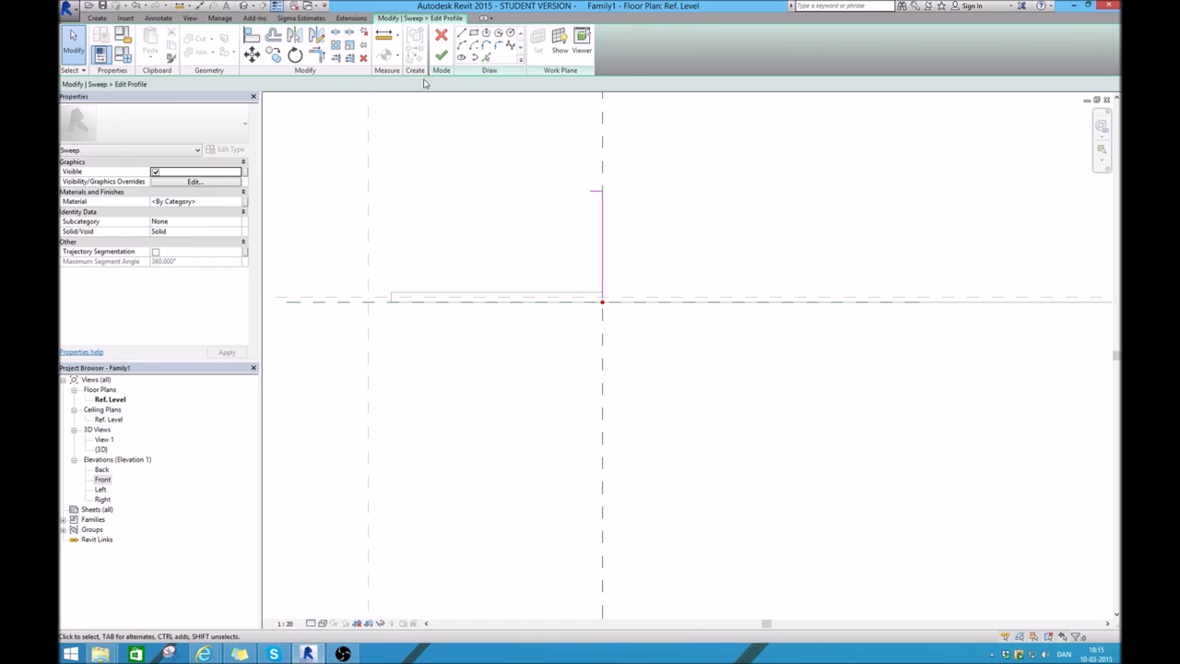
# Draw the return vertical line from the top segment's end down to the base
pyautogui.click(461, 34)
pyautogui.click(591, 191)
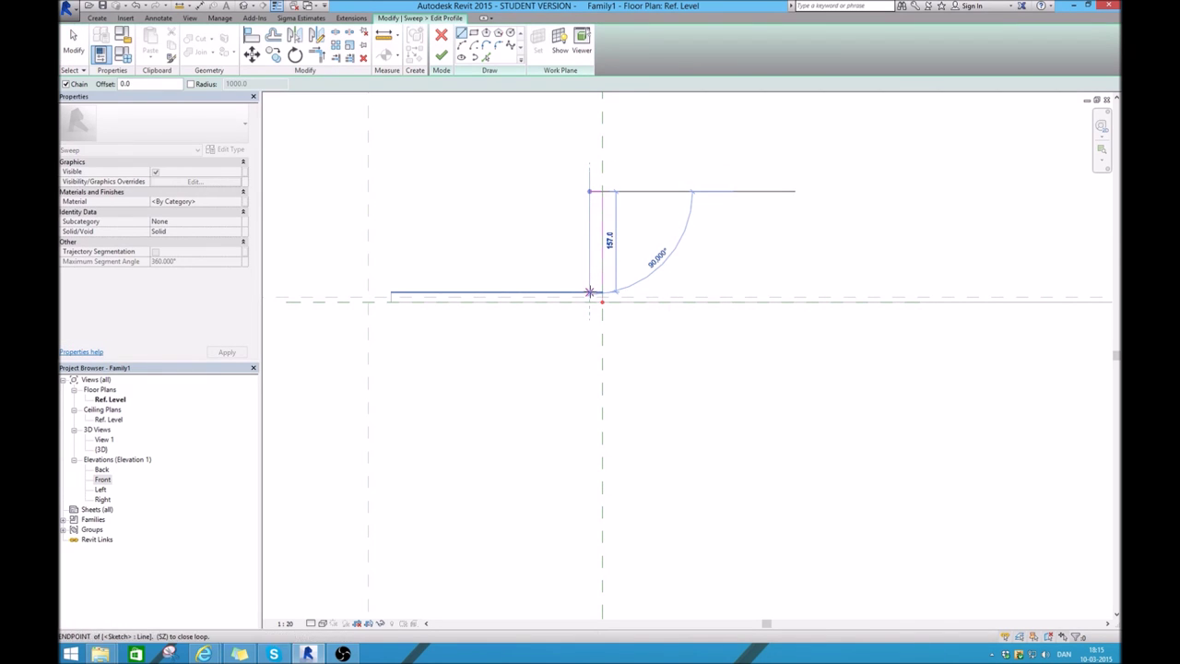
pyautogui.click(589, 293)
pyautogui.click(73, 41)
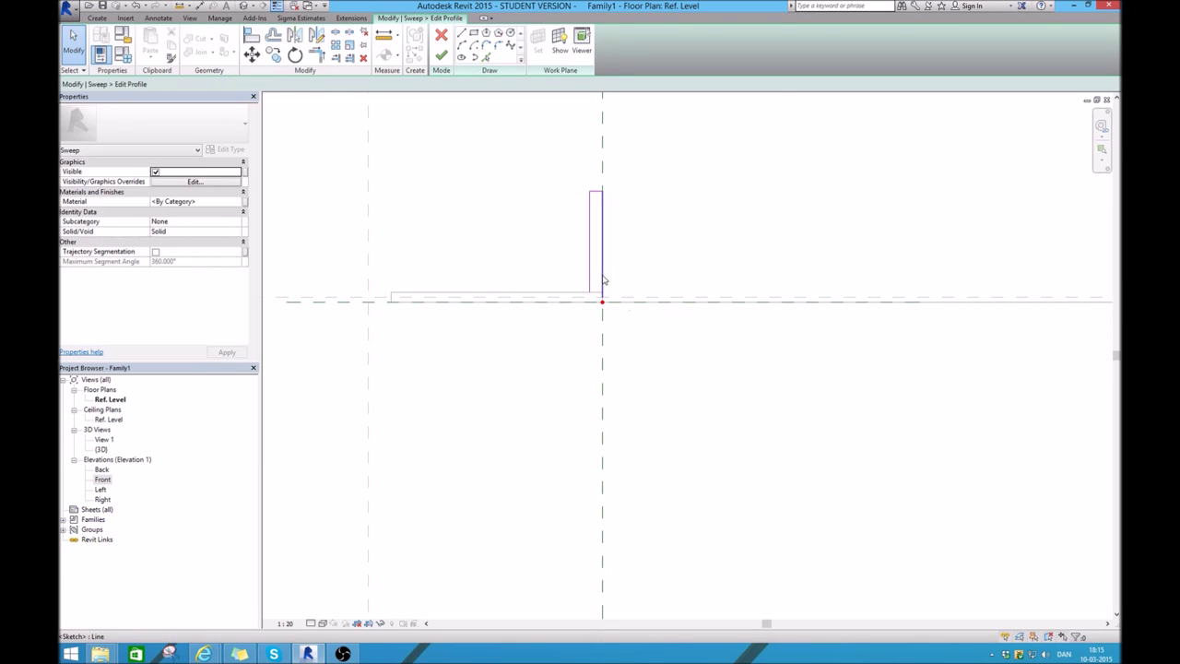
pyautogui.click(599, 226)
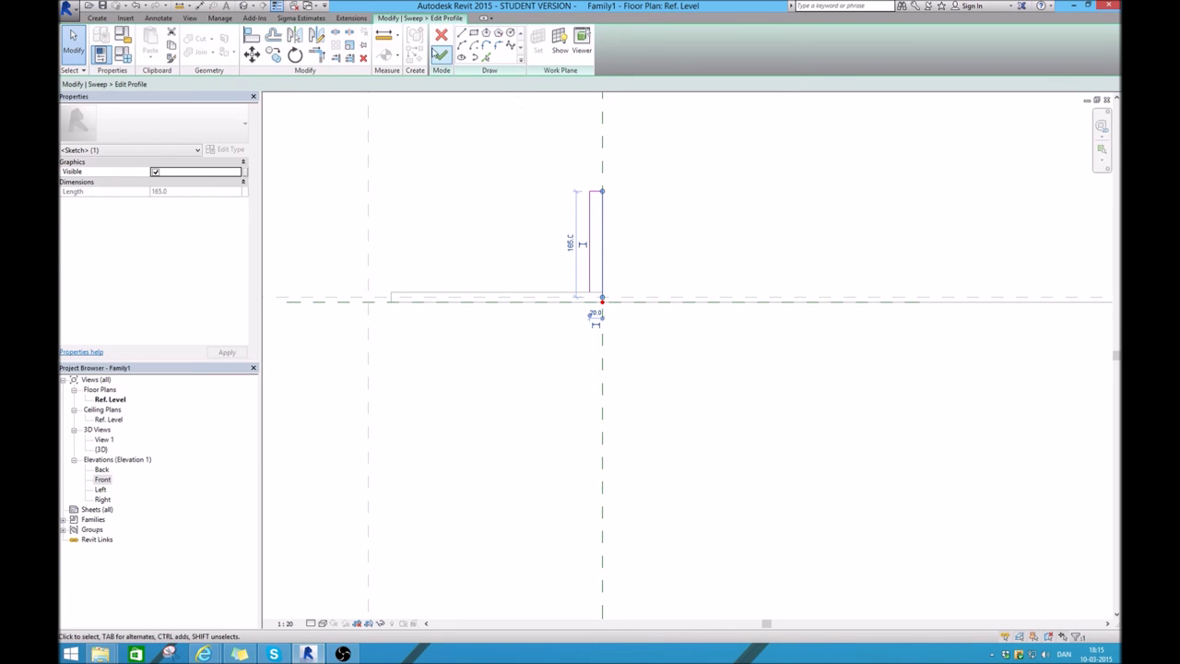
pyautogui.click(294, 34)
# Mirror the vertical profile line below the horizontal reference plane
pyautogui.scroll(3, 595, 319)
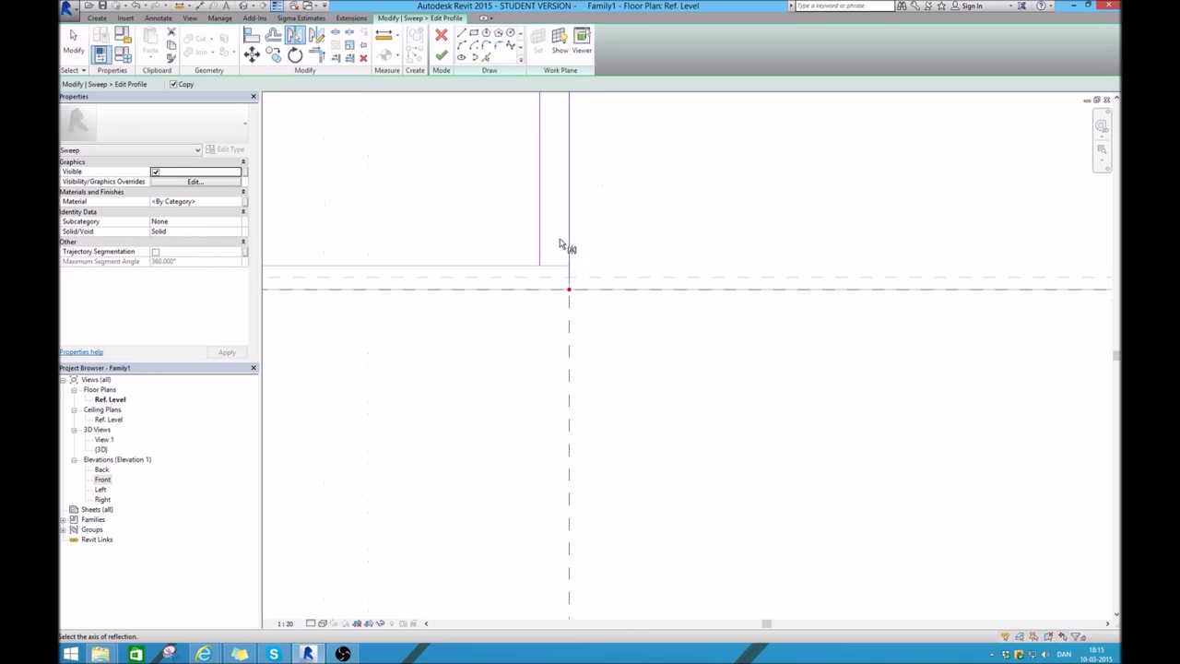
pyautogui.click(584, 276)
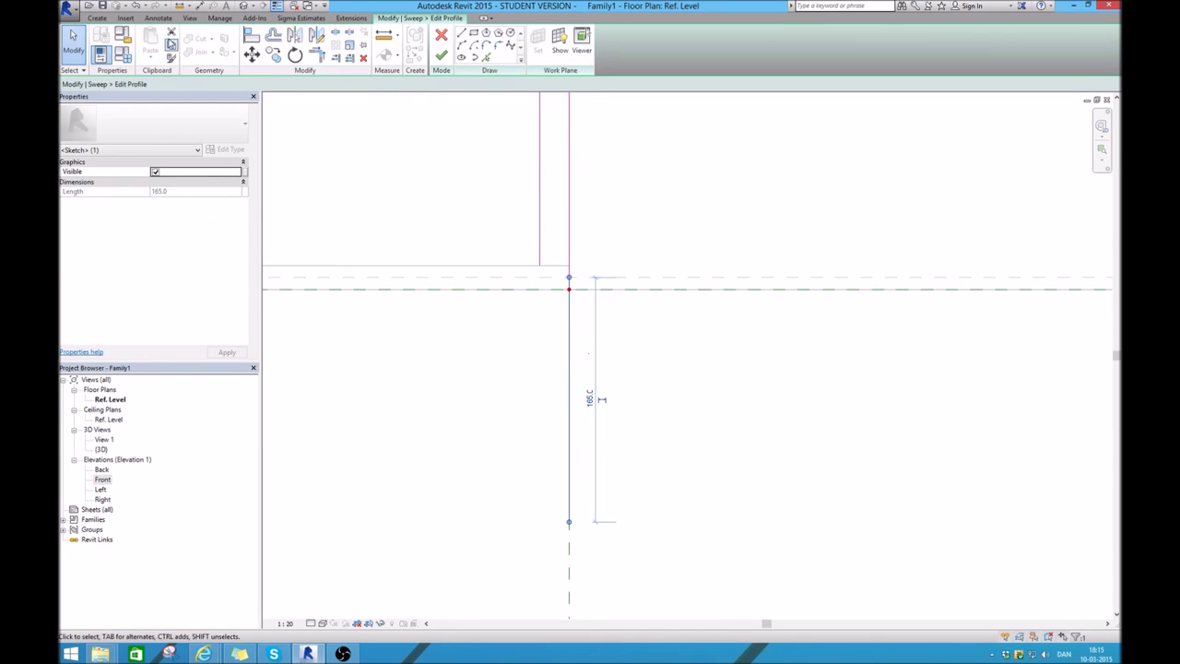
pyautogui.click(618, 390)
pyautogui.scroll(-2, 598, 447)
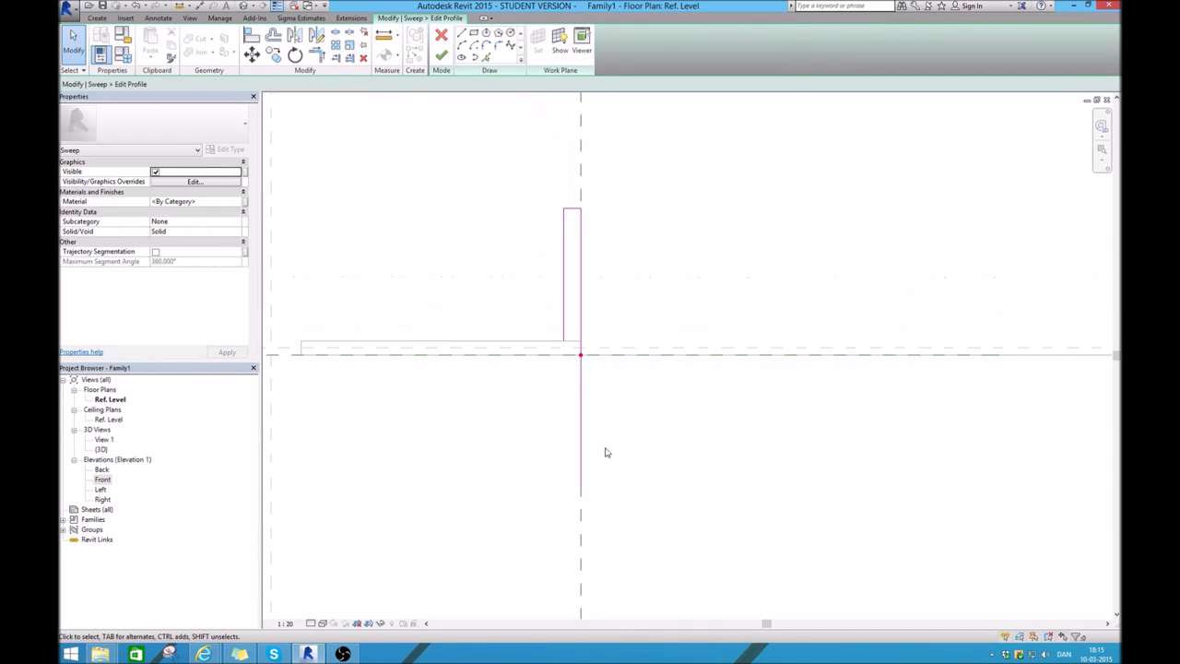
pyautogui.click(562, 242)
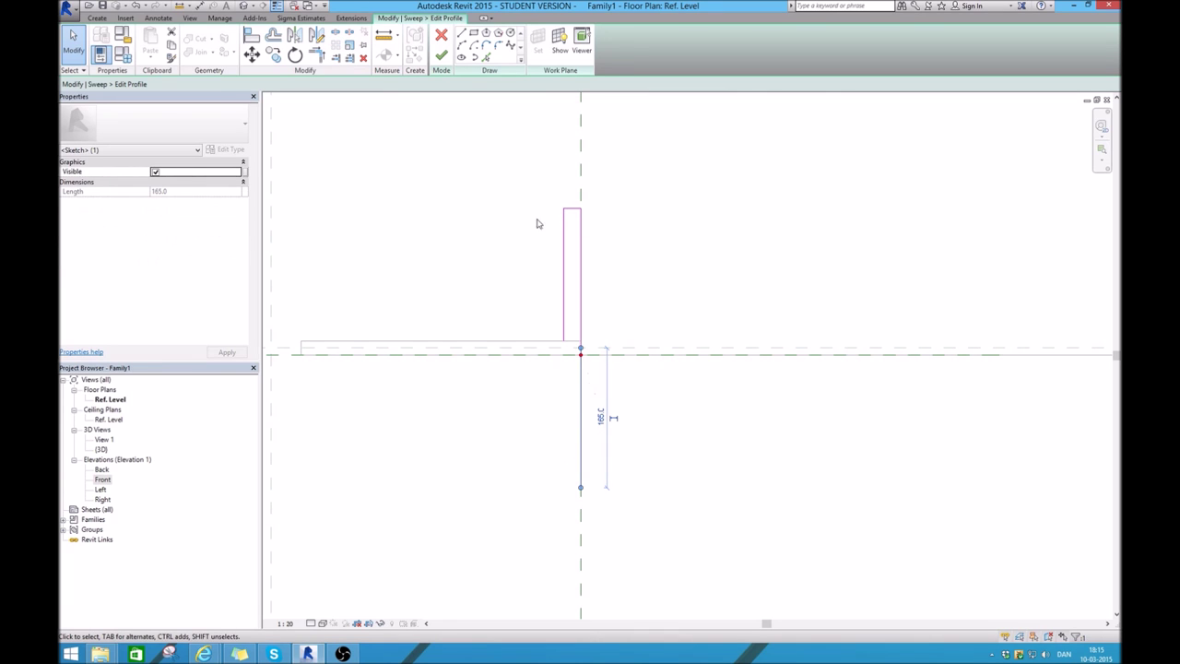
# Draw the short bottom segment closing the lower end of the profile
pyautogui.click(461, 34)
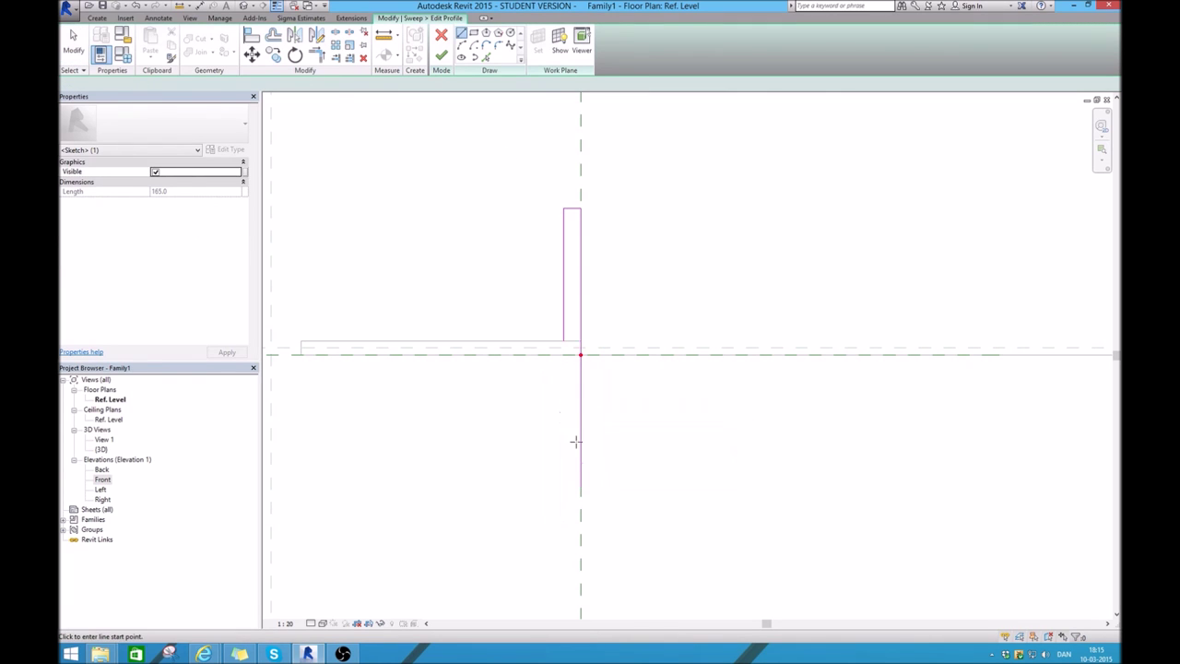
pyautogui.click(580, 487)
pyautogui.click(564, 488)
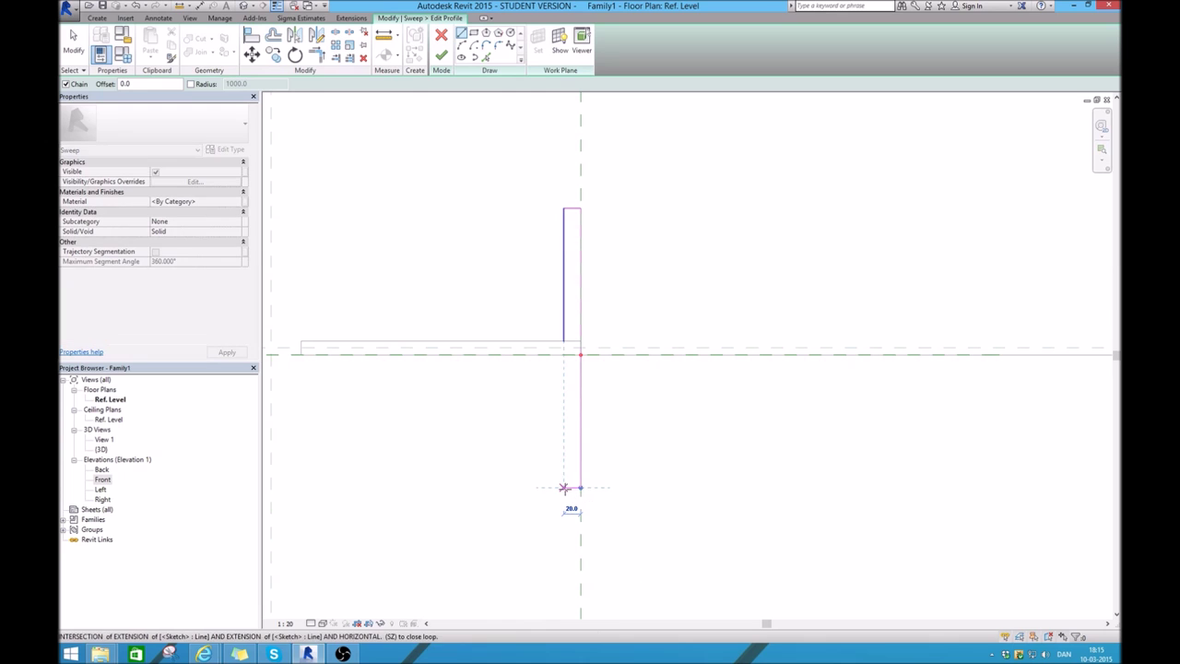
pyautogui.press('Escape')
pyautogui.press('Escape')
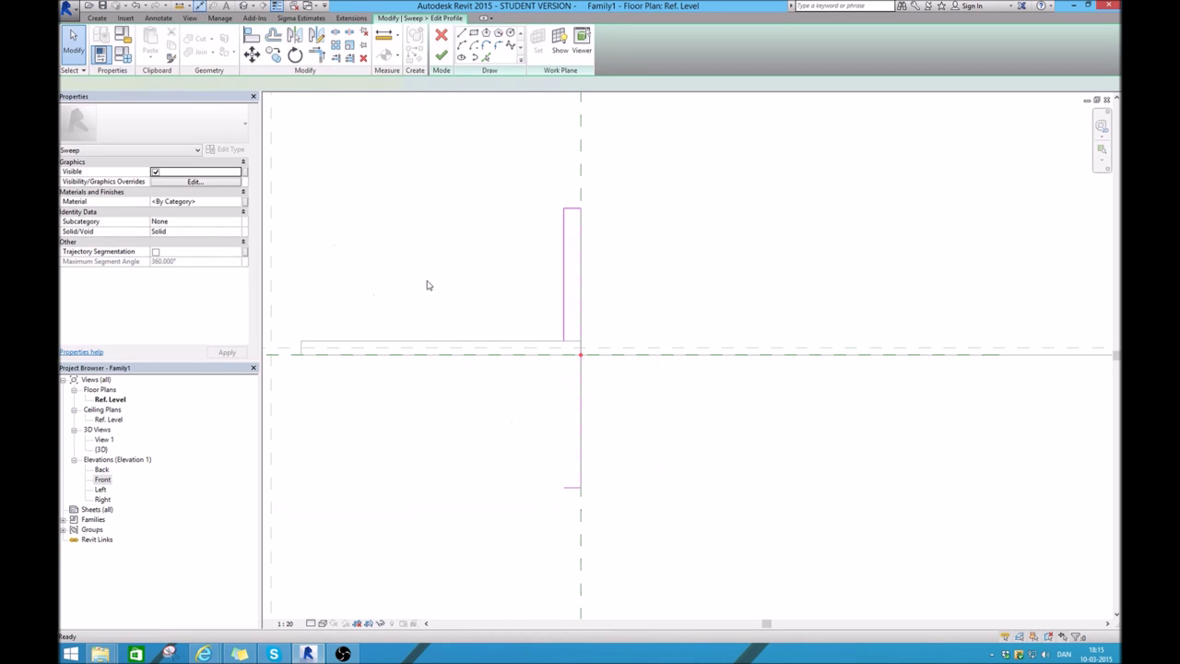
# Add an aligned 330 dimension between the profile's bottom and top lines
pyautogui.press('d')
pyautogui.press('i')
pyautogui.click(578, 487)
pyautogui.click(578, 214)
pyautogui.click(764, 255)
pyautogui.press('Escape')
pyautogui.press('Escape')
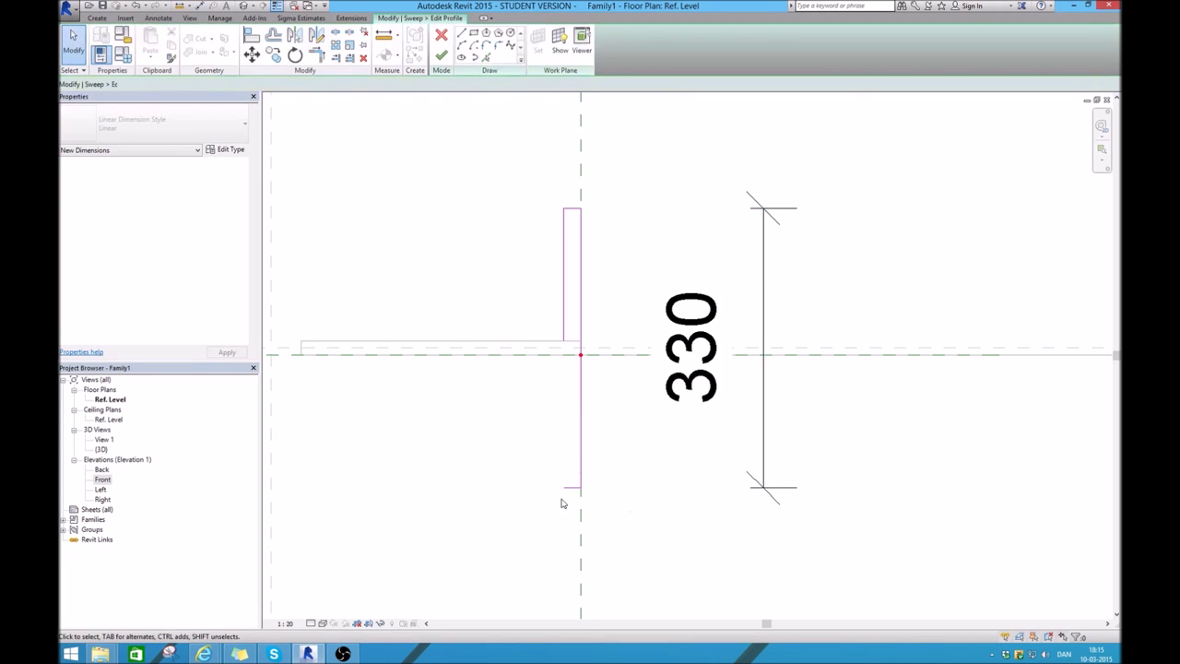
# Mirror the left vertical line below the reference plane as well
pyautogui.click(568, 488)
pyautogui.click(563, 276)
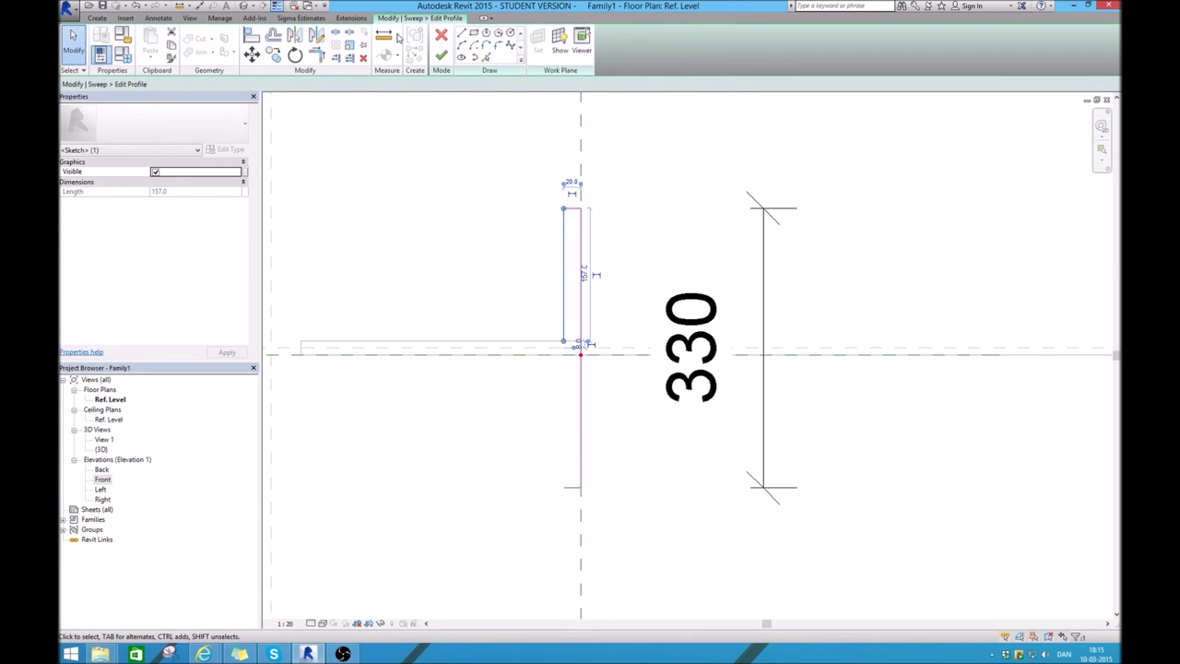
pyautogui.click(297, 36)
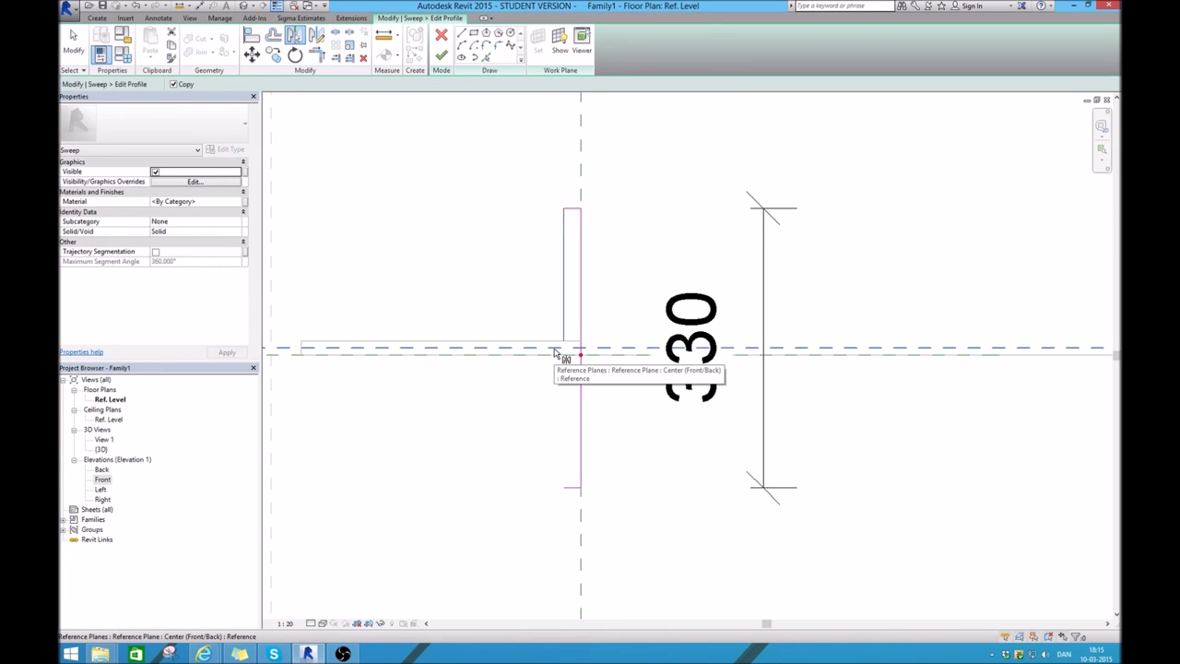
pyautogui.click(555, 352)
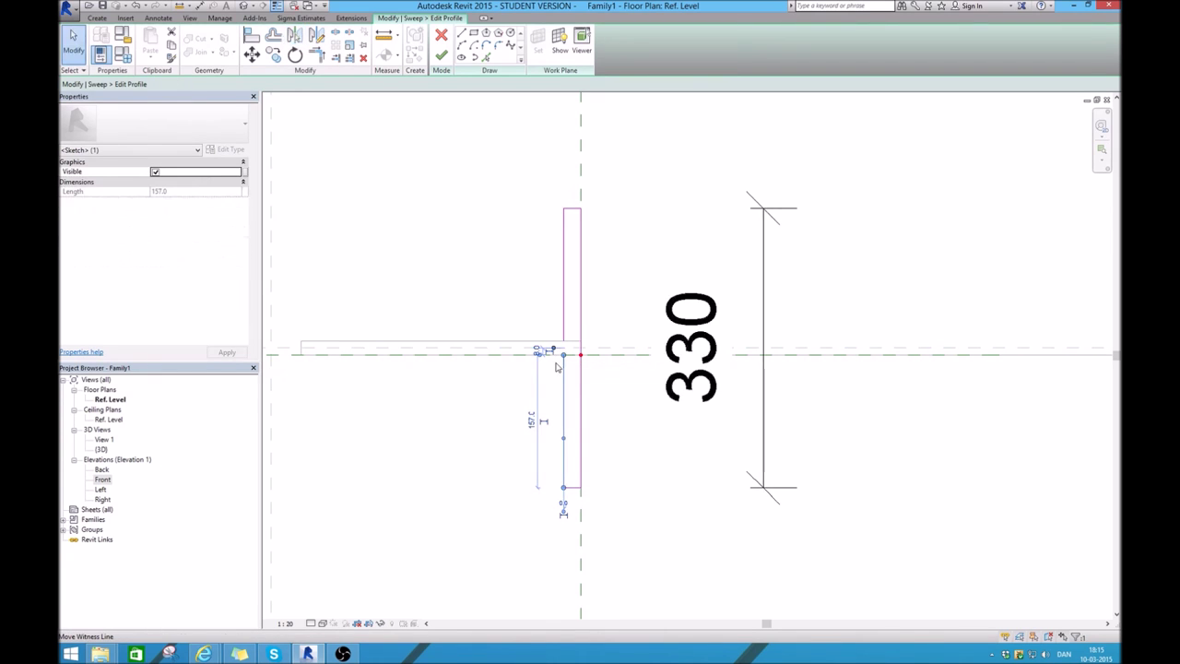
pyautogui.click(486, 385)
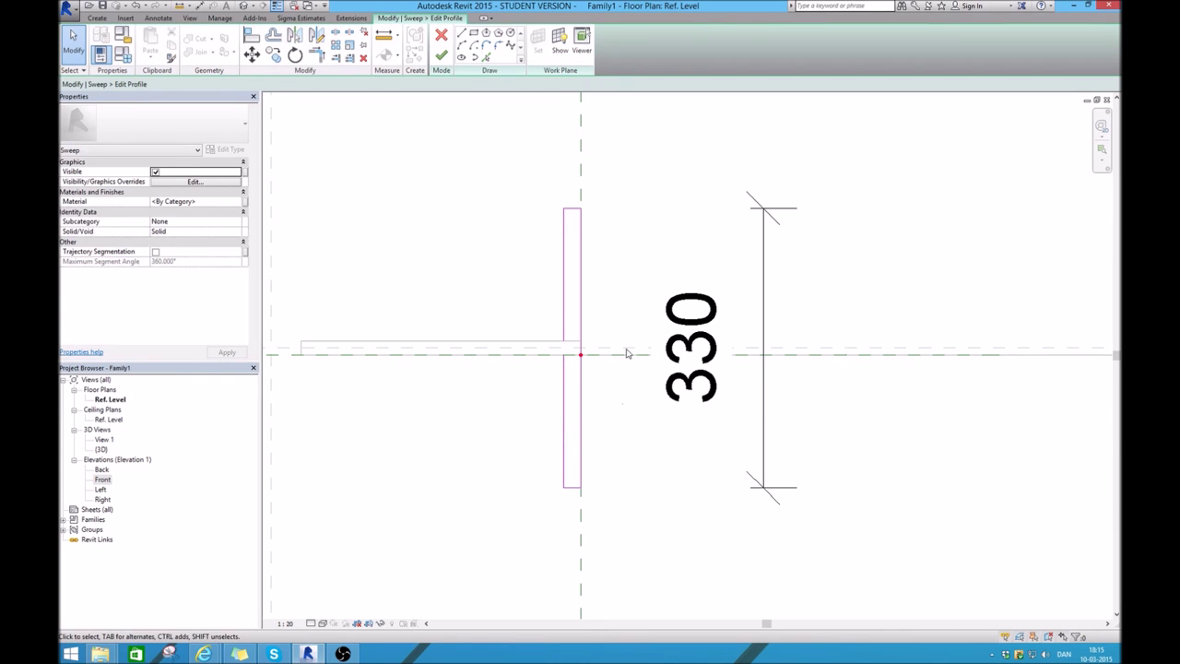
pyautogui.scroll(-2, 623, 353)
pyautogui.scroll(1, 422, 386)
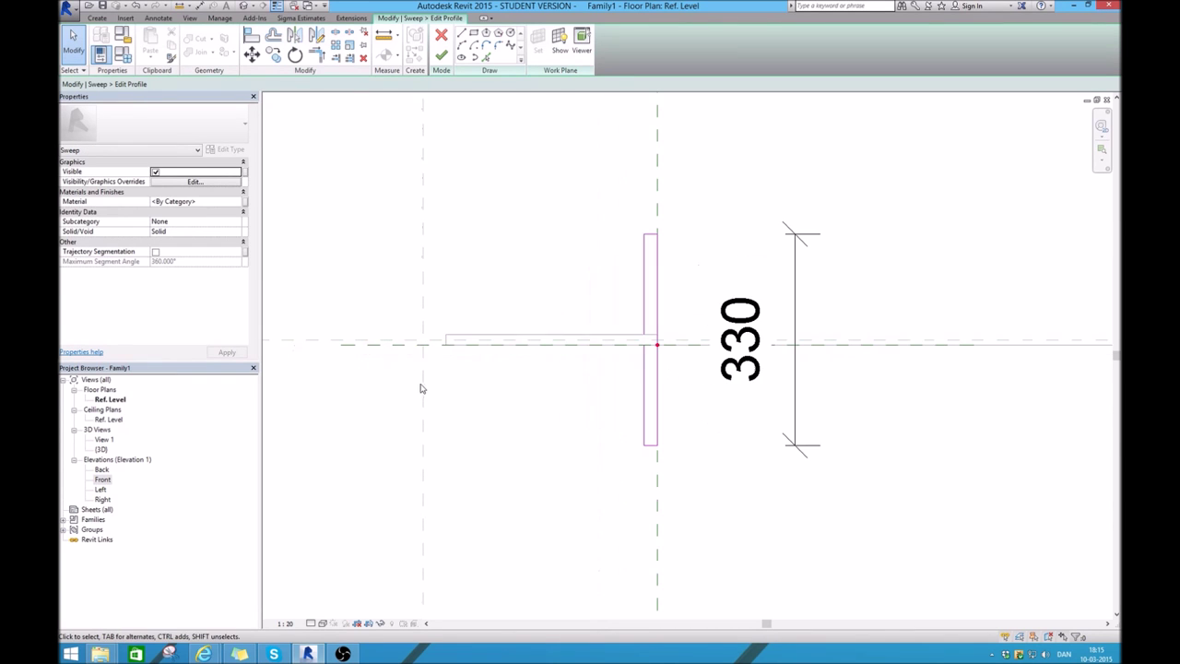
# Sketch the web stub as a vertical line and a lower edge running to the flange
pyautogui.scroll(1, 645, 350)
pyautogui.scroll(1, 683, 341)
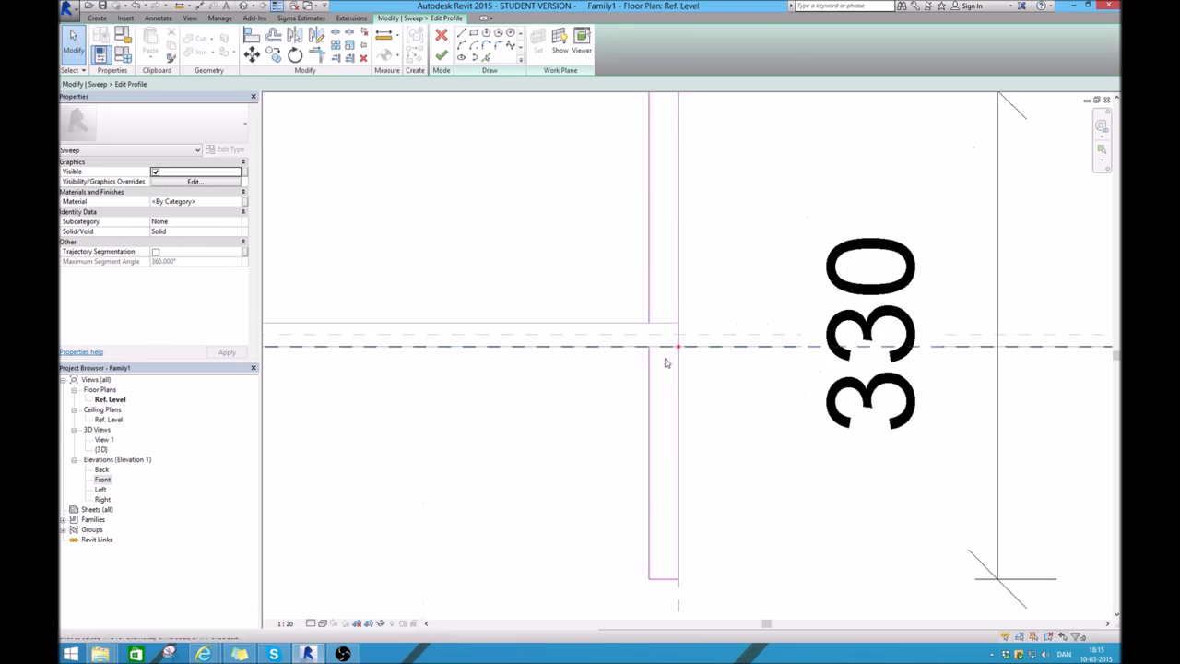
pyautogui.scroll(-2, 566, 346)
pyautogui.scroll(1, 636, 364)
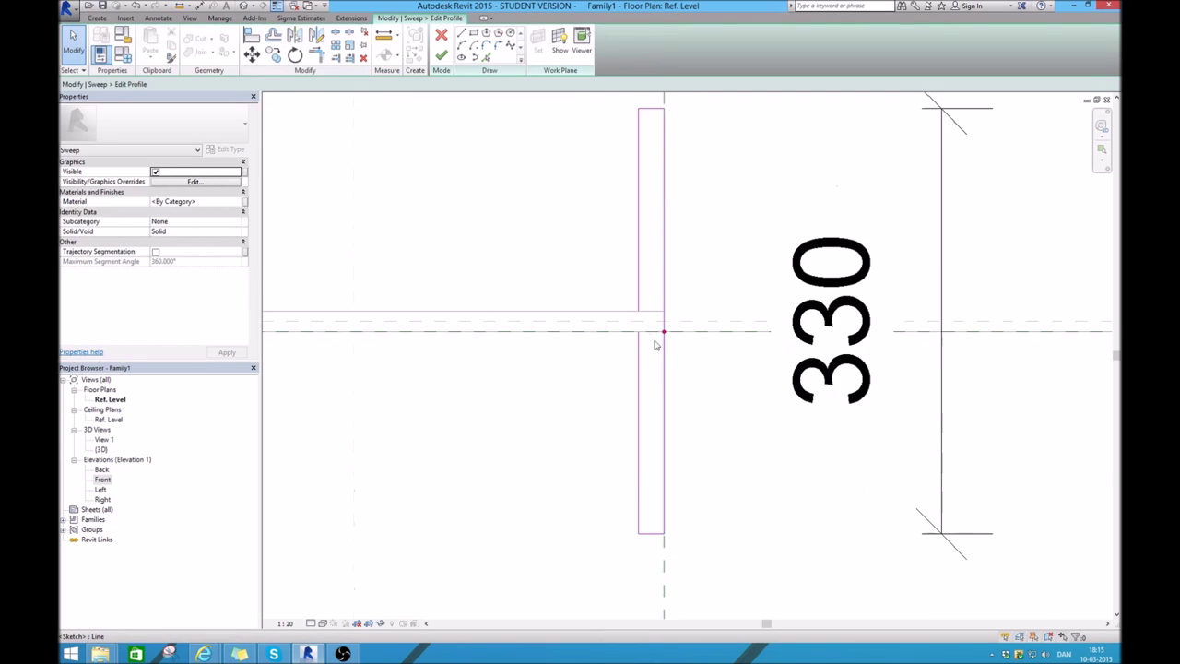
pyautogui.scroll(1, 641, 341)
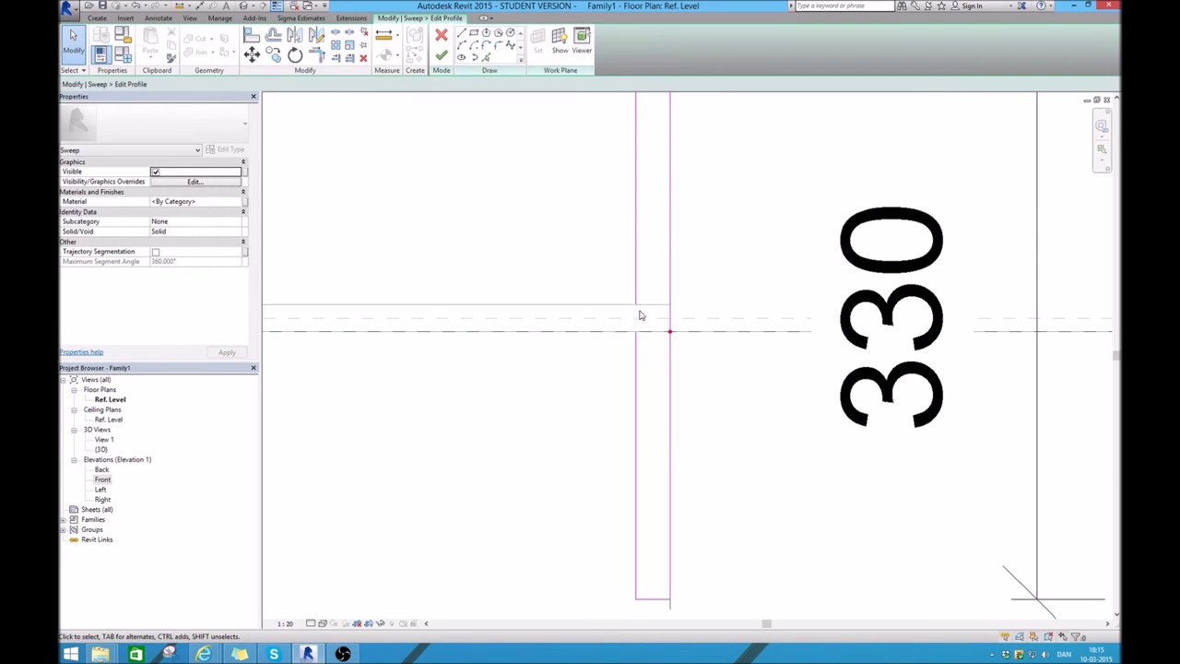
pyautogui.press('l')
pyautogui.press('i')
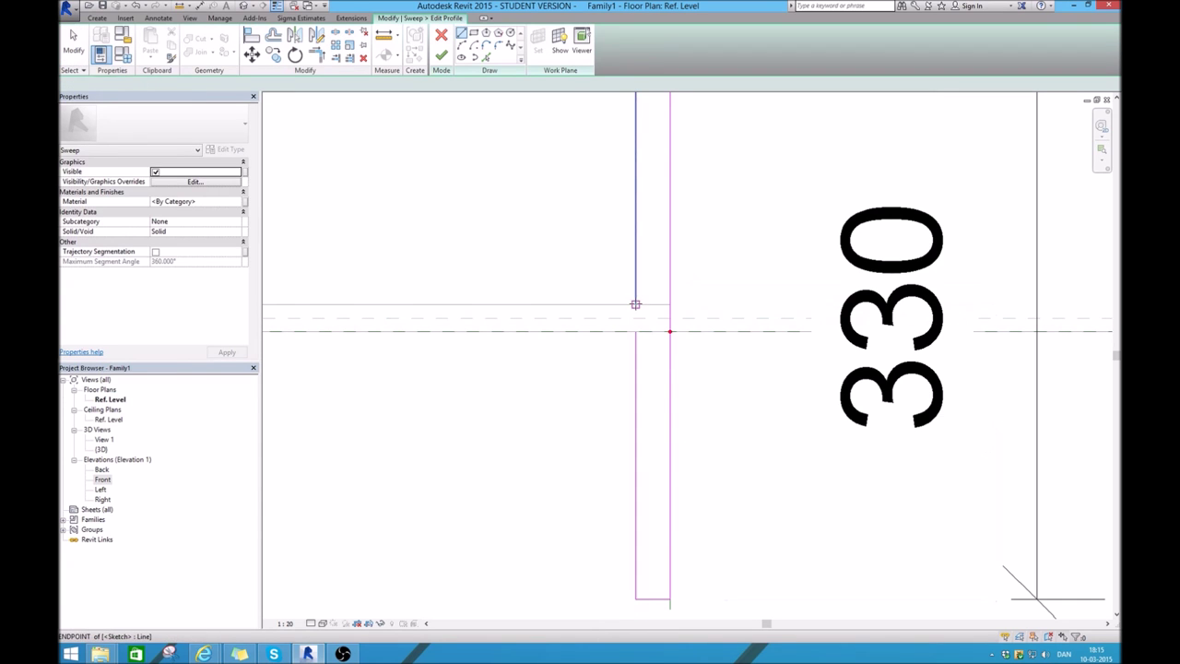
pyautogui.click(577, 304)
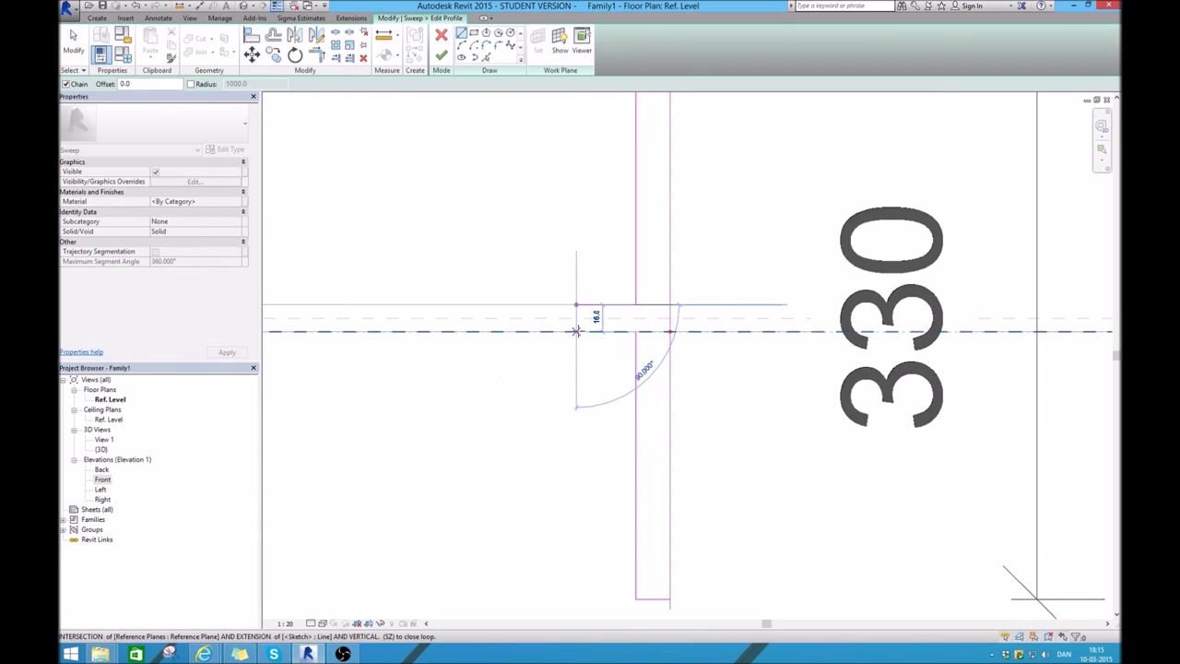
pyautogui.click(576, 330)
pyautogui.click(635, 330)
pyautogui.press('Escape')
pyautogui.click(83, 48)
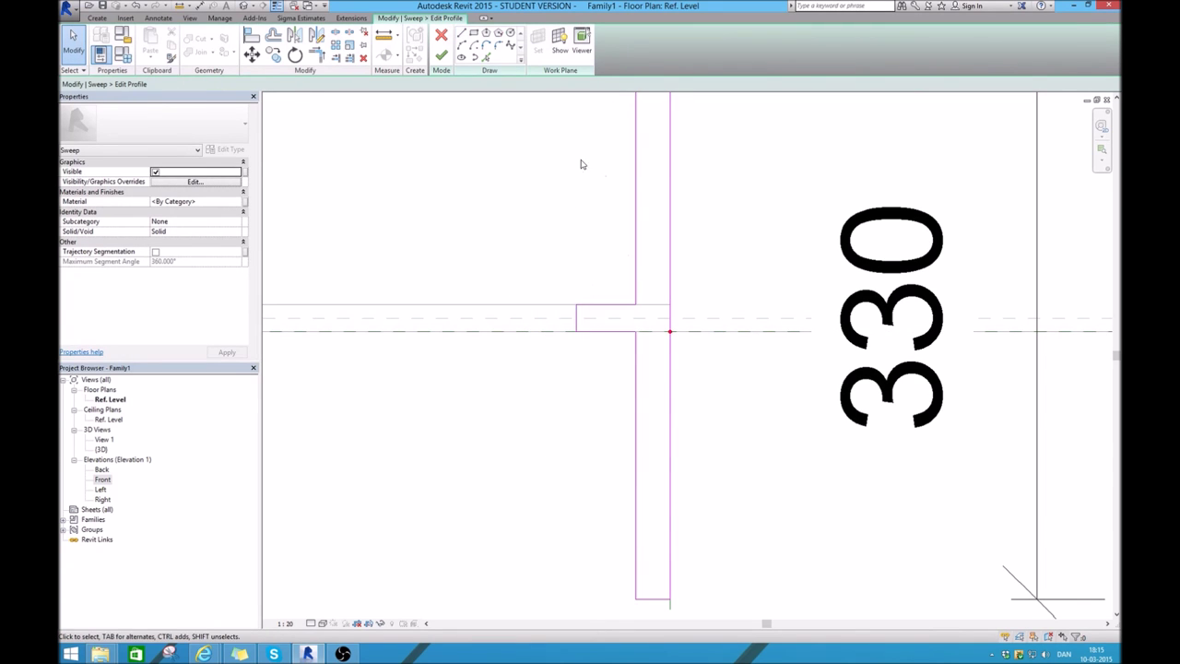
# Round the web-to-flange corners with 18.0-radius fillet arcs and finish the profile
pyautogui.click(615, 304)
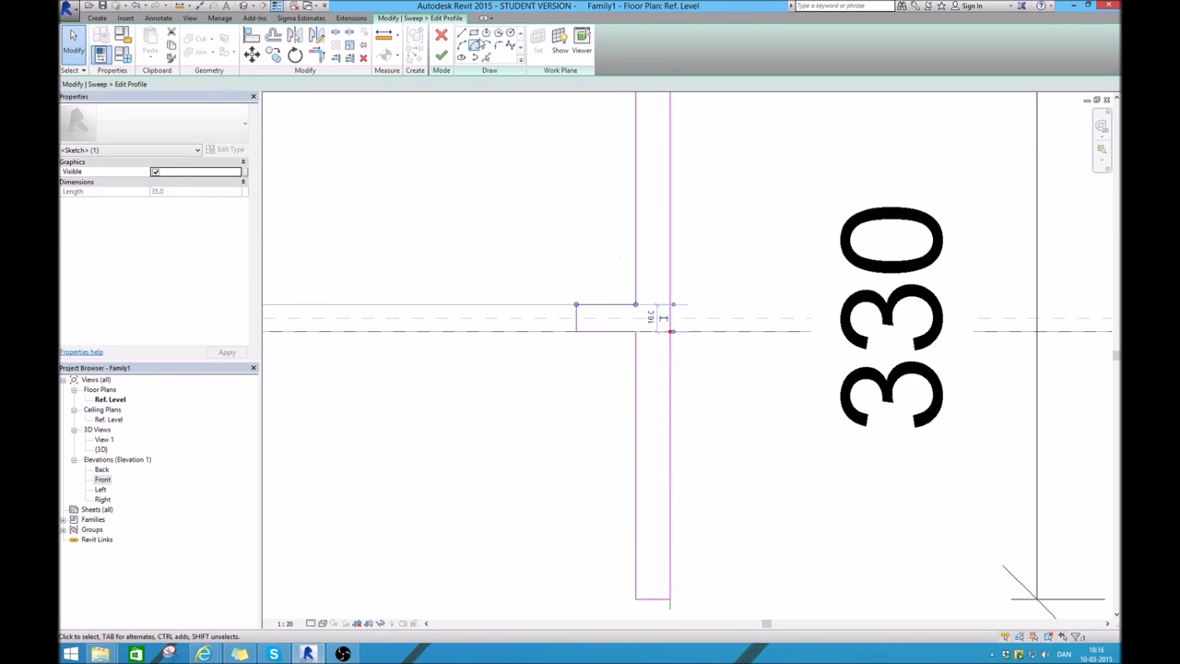
pyautogui.click(498, 46)
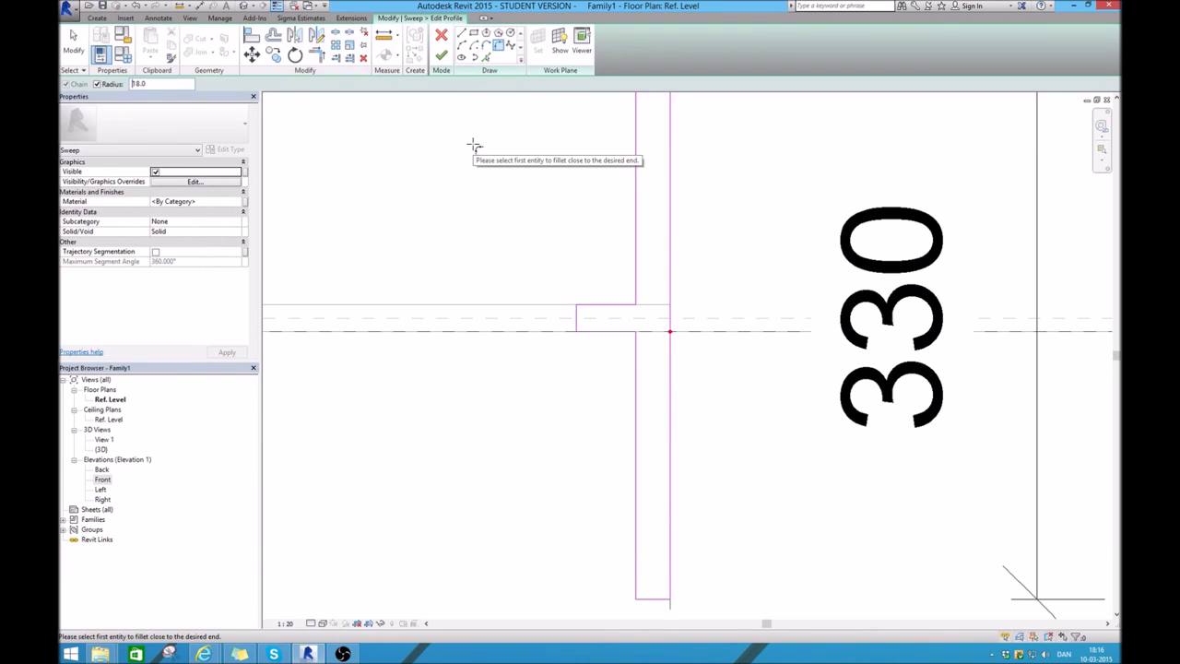
pyautogui.click(636, 288)
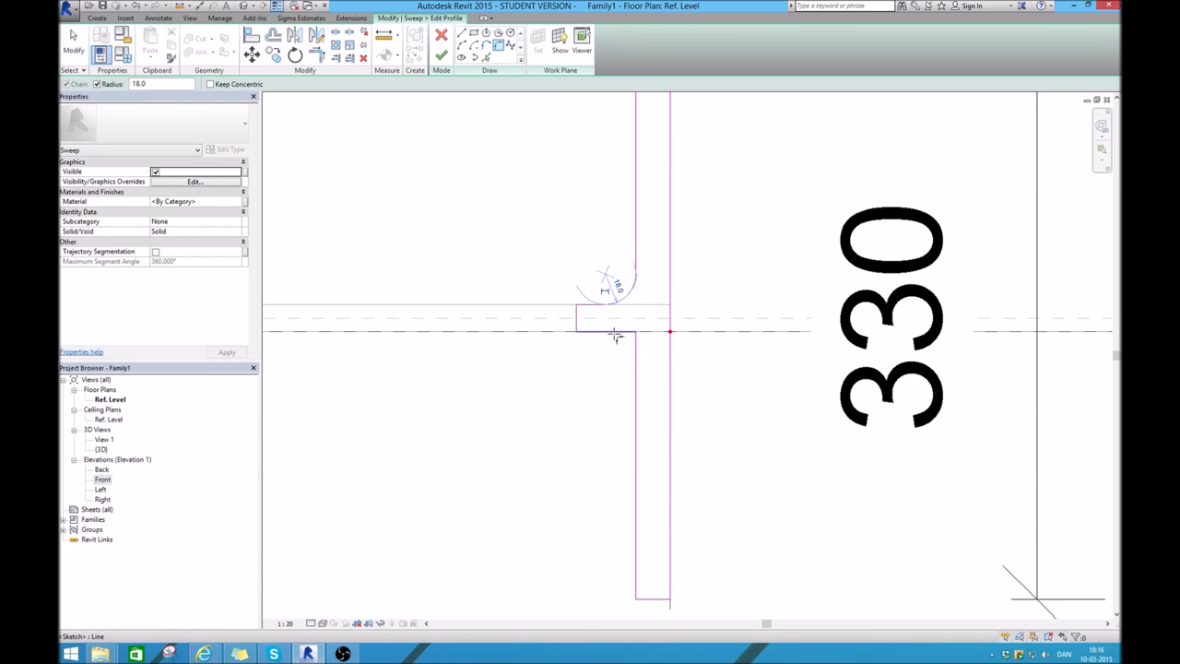
pyautogui.click(609, 304)
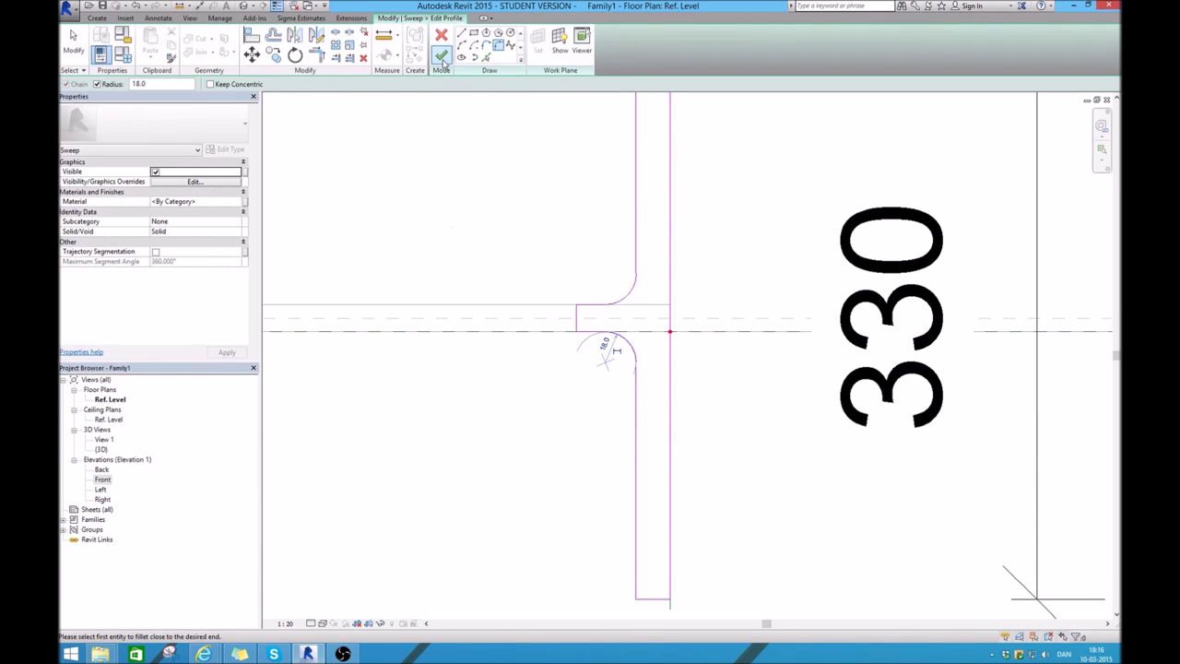
pyautogui.scroll(-3, 588, 303)
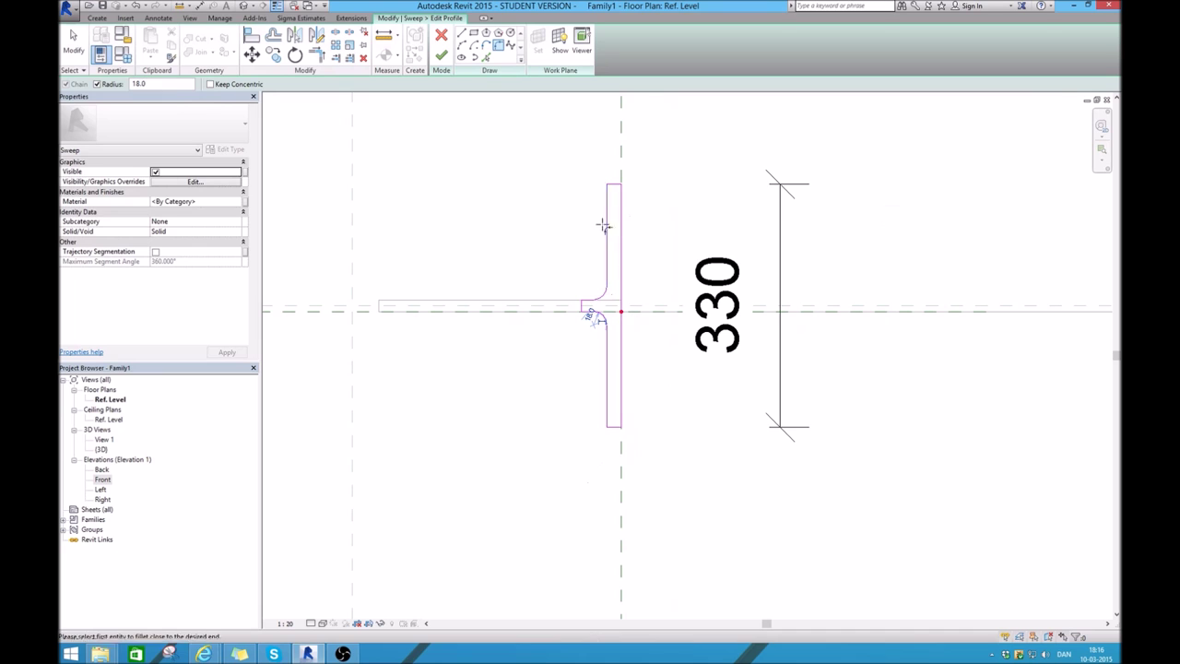
pyautogui.click(444, 57)
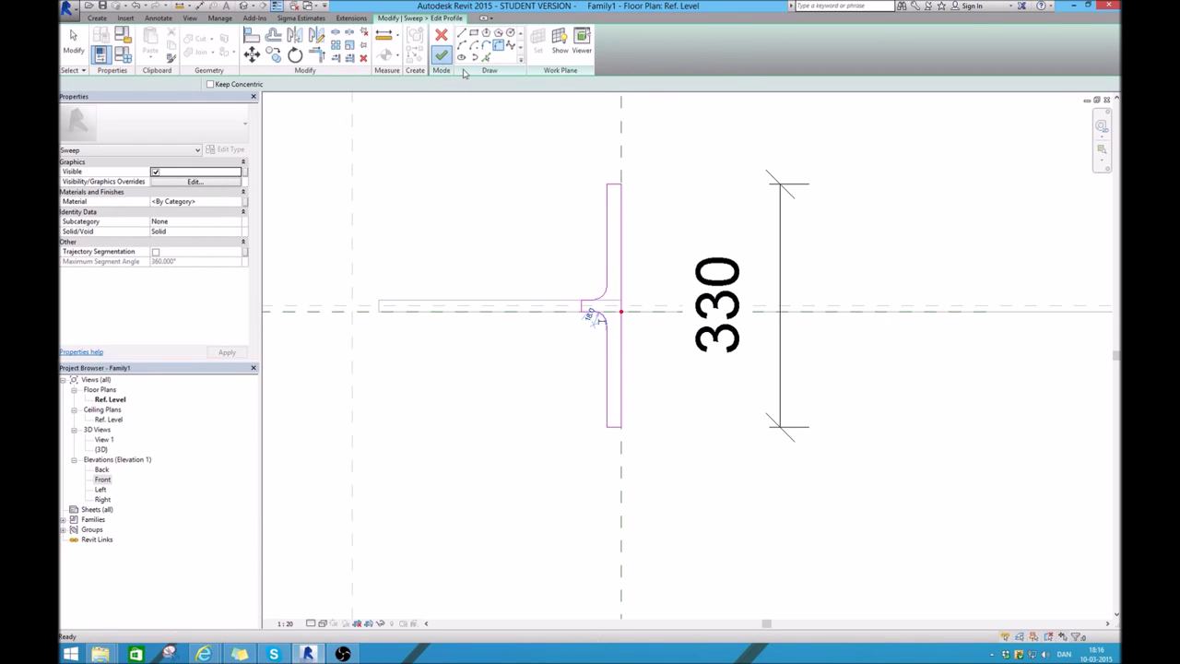
# Finish the sweep and inspect the profiled member in the 3D view
pyautogui.click(244, 6)
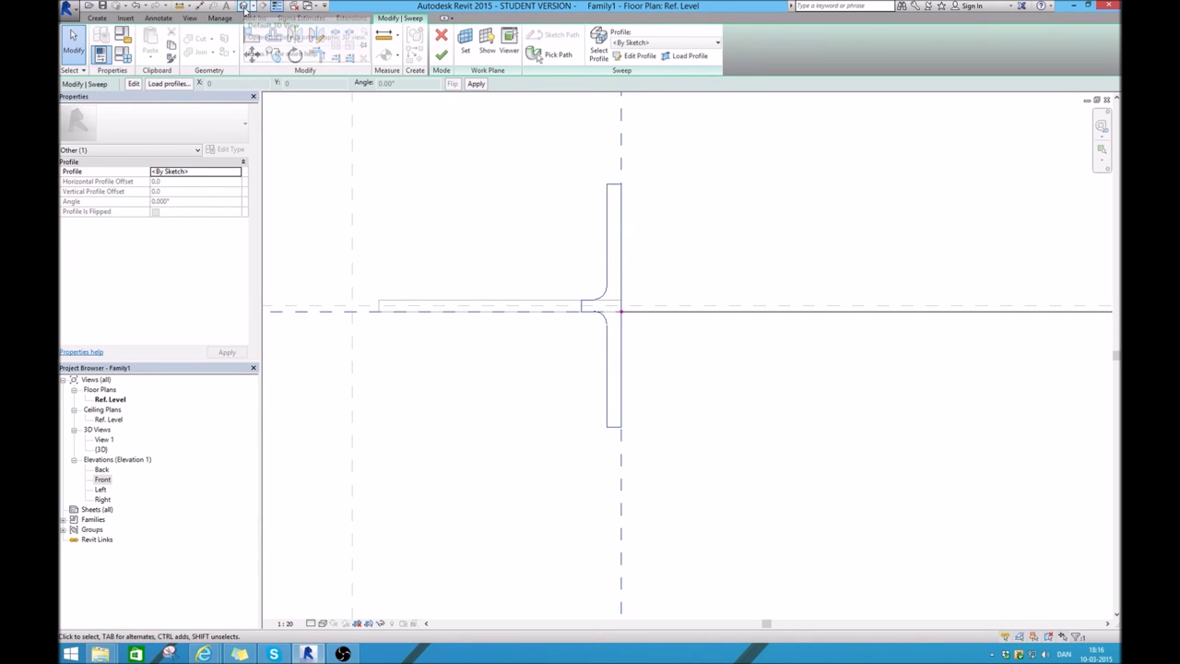
pyautogui.click(444, 57)
pyautogui.scroll(-3, 502, 249)
pyautogui.scroll(3, 919, 275)
pyautogui.scroll(2, 803, 264)
pyautogui.scroll(1, 796, 263)
pyautogui.scroll(1, 788, 268)
pyautogui.scroll(2, 788, 268)
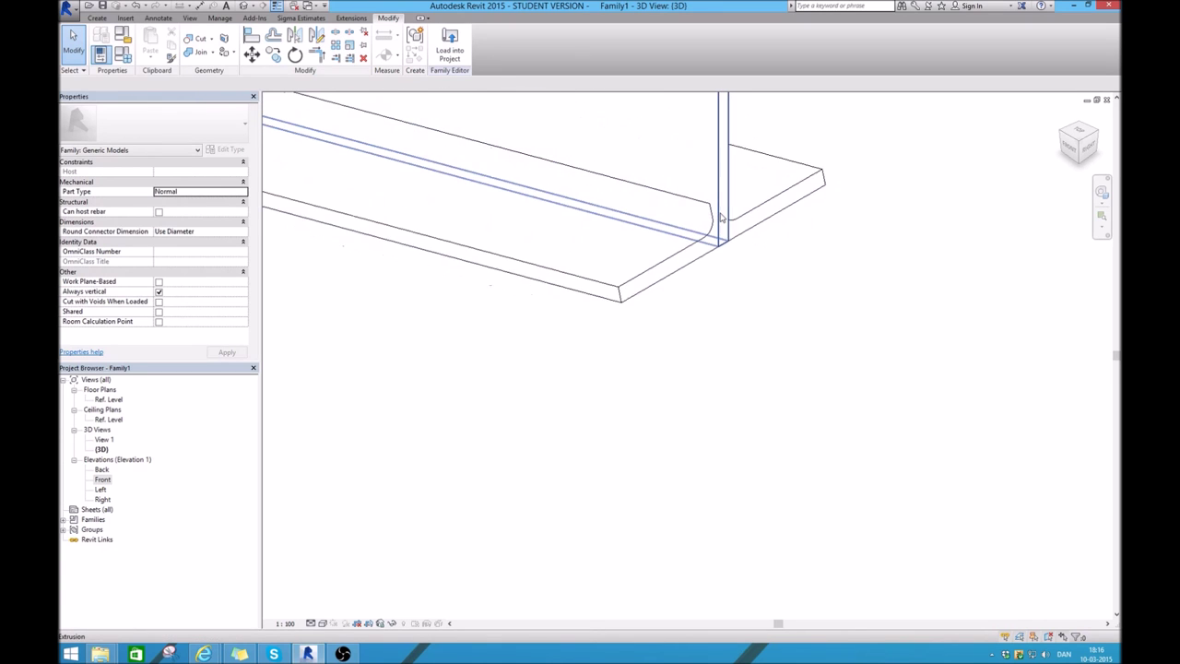
pyautogui.scroll(-2, 848, 268)
pyautogui.scroll(-2, 857, 272)
pyautogui.scroll(-3, 888, 274)
pyautogui.scroll(-1, 587, 255)
pyautogui.scroll(3, 458, 229)
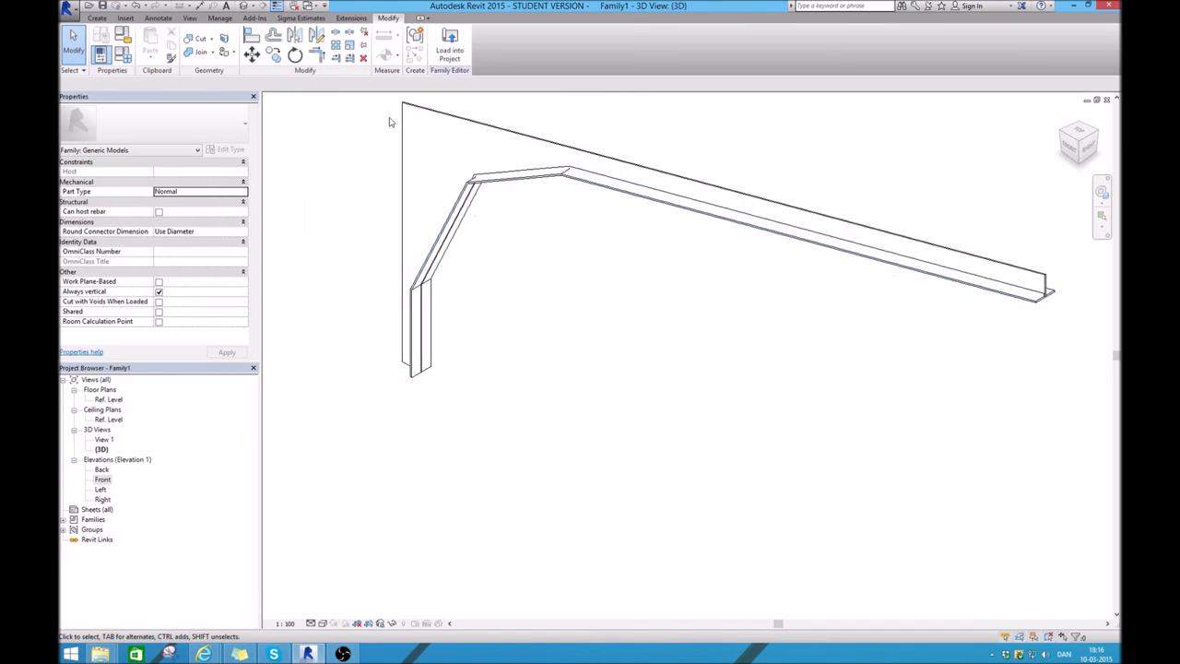
# Join the beam sweep with the frame geometry
pyautogui.click(212, 57)
pyautogui.click(577, 179)
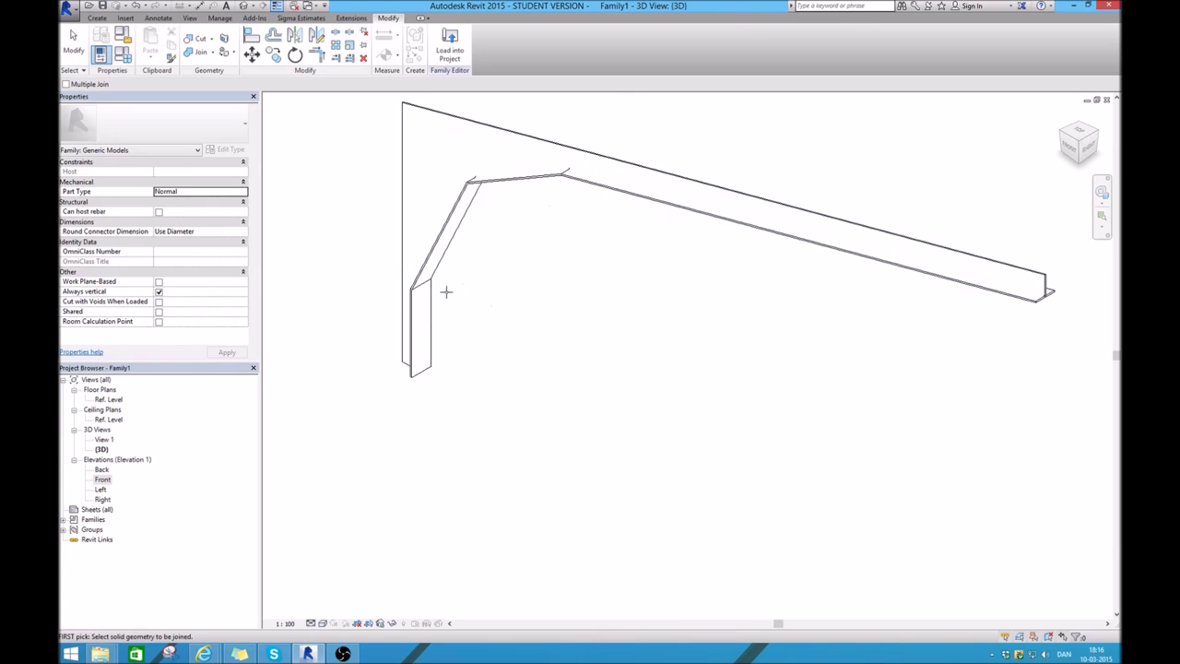
pyautogui.press('Escape')
pyautogui.scroll(3, 572, 190)
pyautogui.scroll(2, 573, 192)
pyautogui.scroll(-3, 629, 176)
pyautogui.scroll(-2, 608, 189)
# Open the Front elevation and select the sweep at the beam end
pyautogui.doubleClick(102, 481)
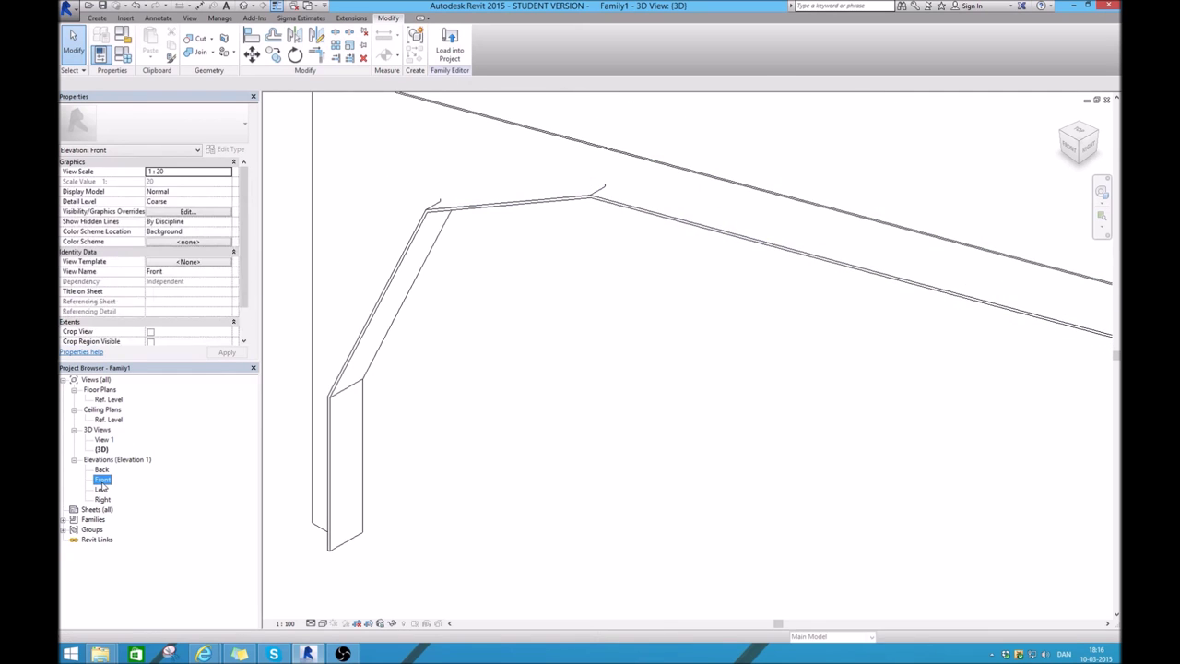
pyautogui.scroll(2, 699, 252)
pyautogui.scroll(1, 627, 311)
pyautogui.scroll(2, 645, 398)
pyautogui.scroll(1, 657, 353)
pyautogui.click(645, 326)
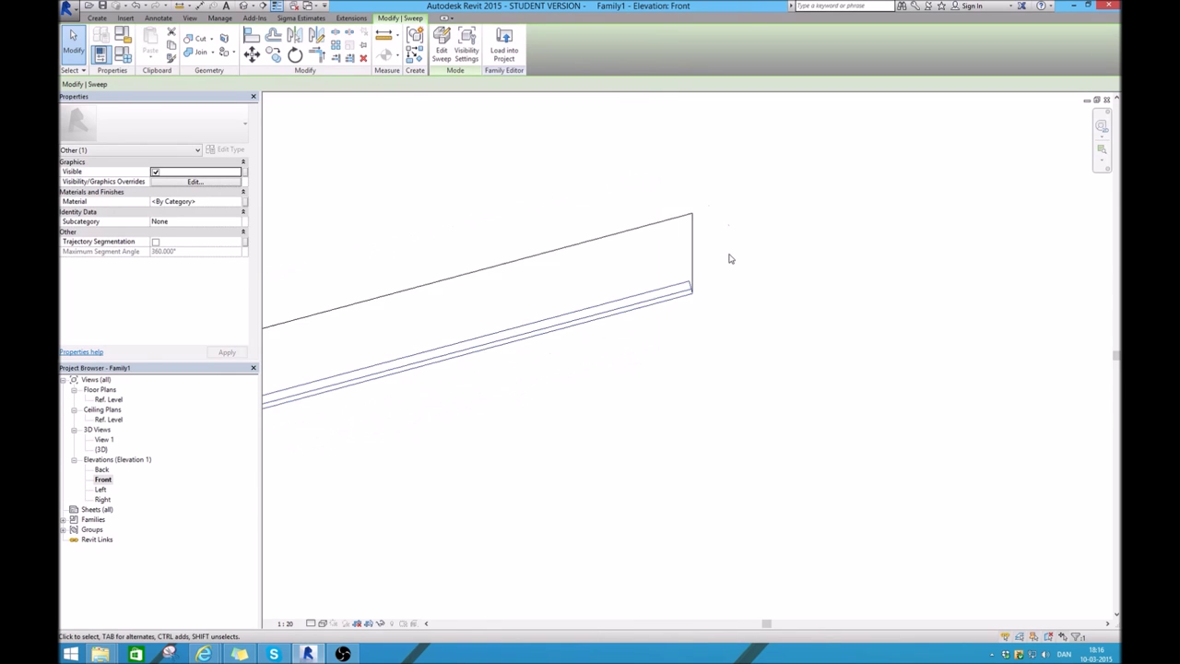
pyautogui.scroll(2, 708, 291)
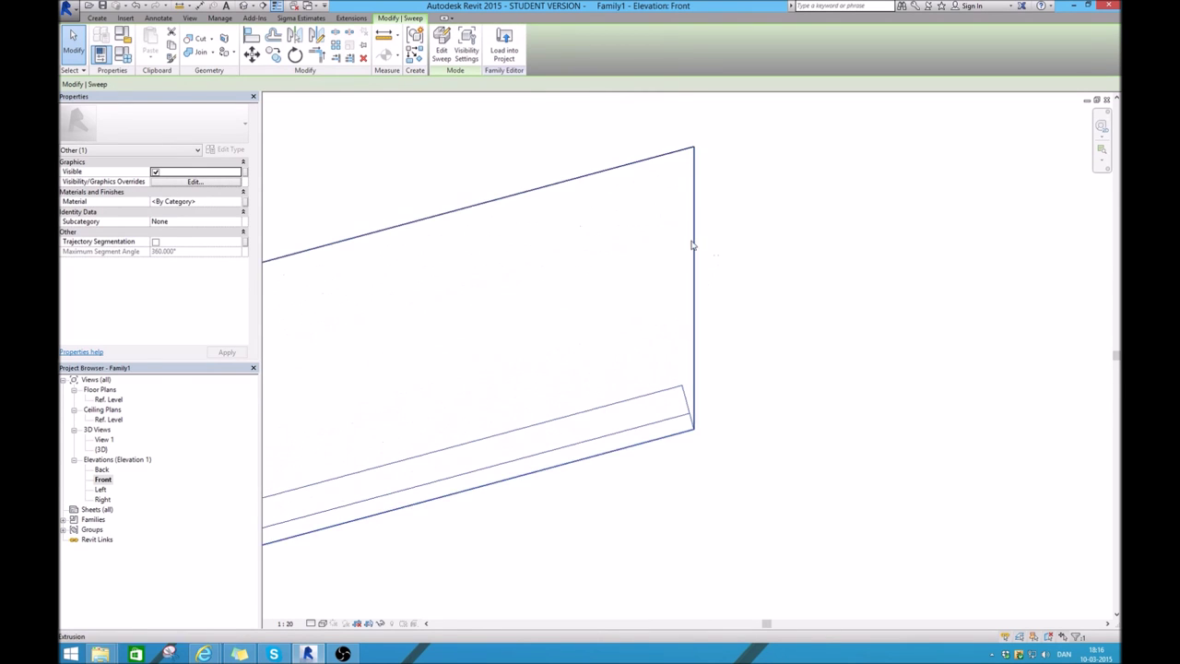
# Start a new extrusion with a narrow rectangle from the beam's top-right corner to its lower edge, then select its sides
pyautogui.click(99, 20)
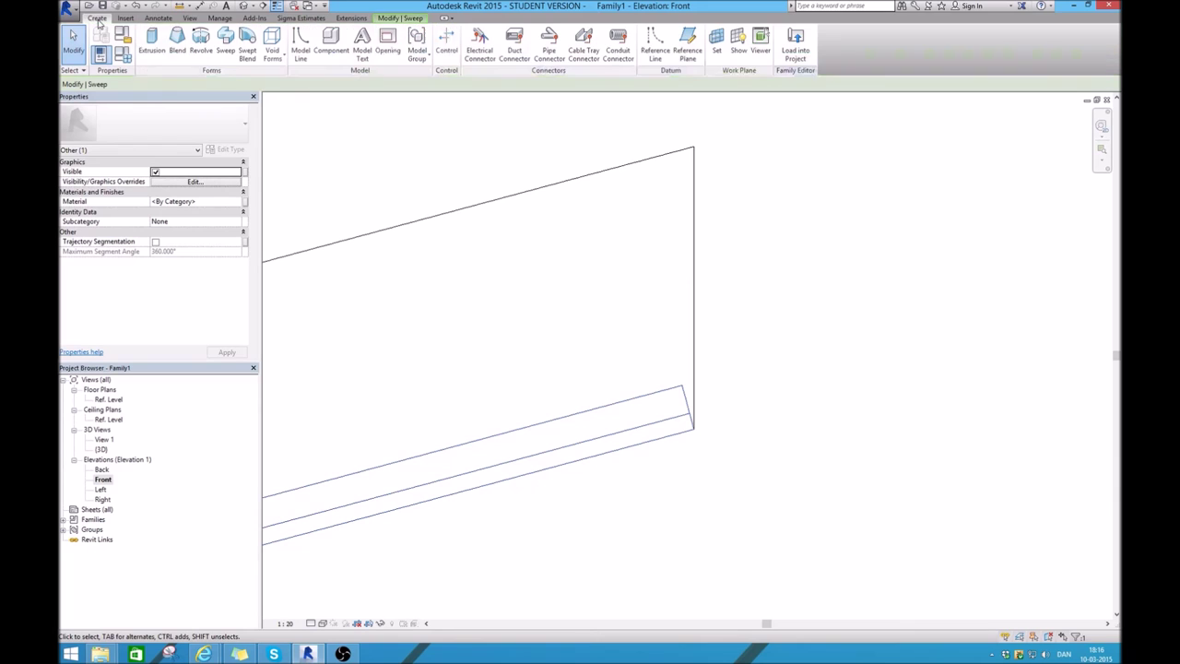
pyautogui.click(150, 41)
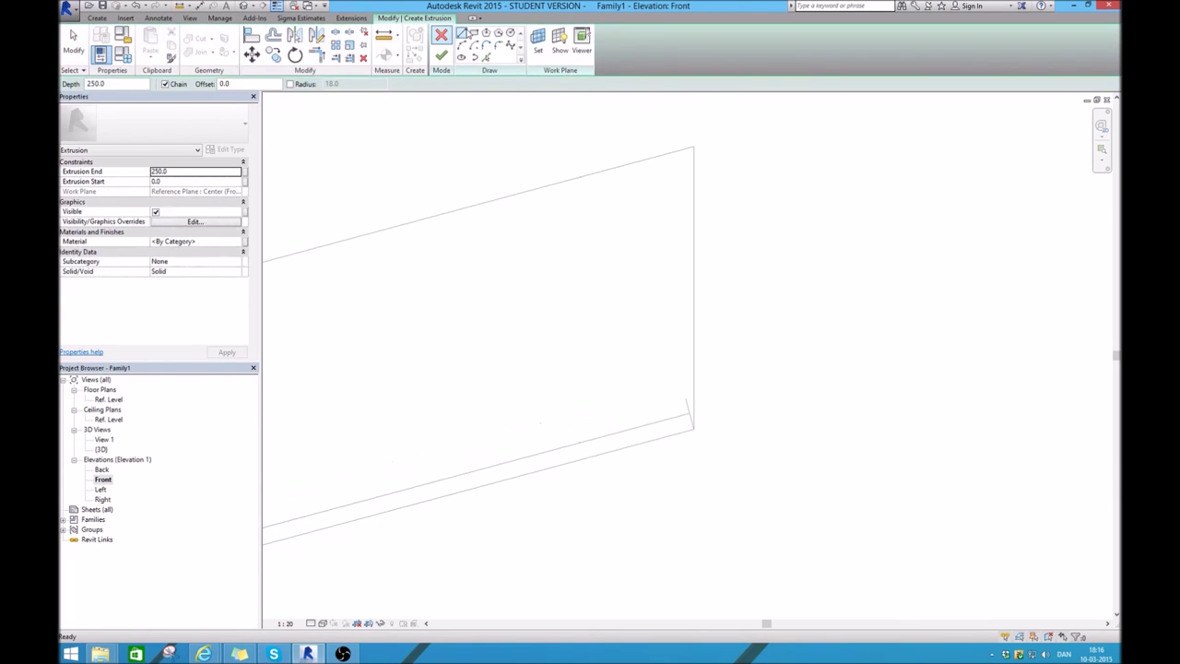
pyautogui.click(473, 34)
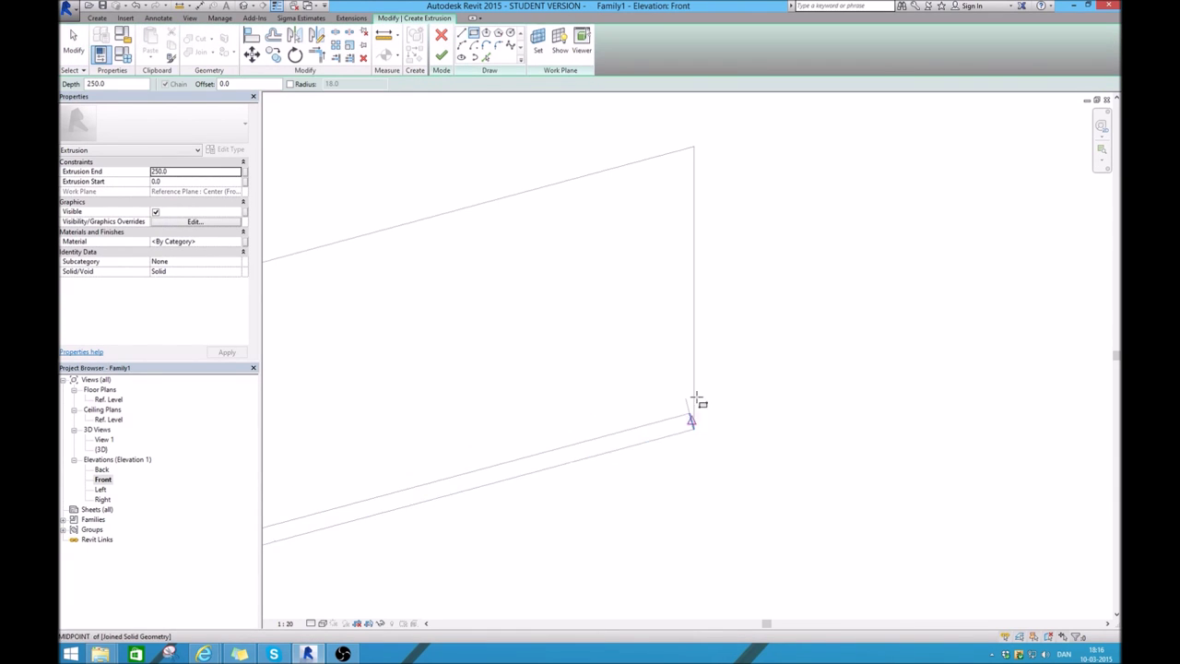
pyautogui.click(693, 148)
pyautogui.click(670, 472)
pyautogui.press('Escape')
pyautogui.press('Escape')
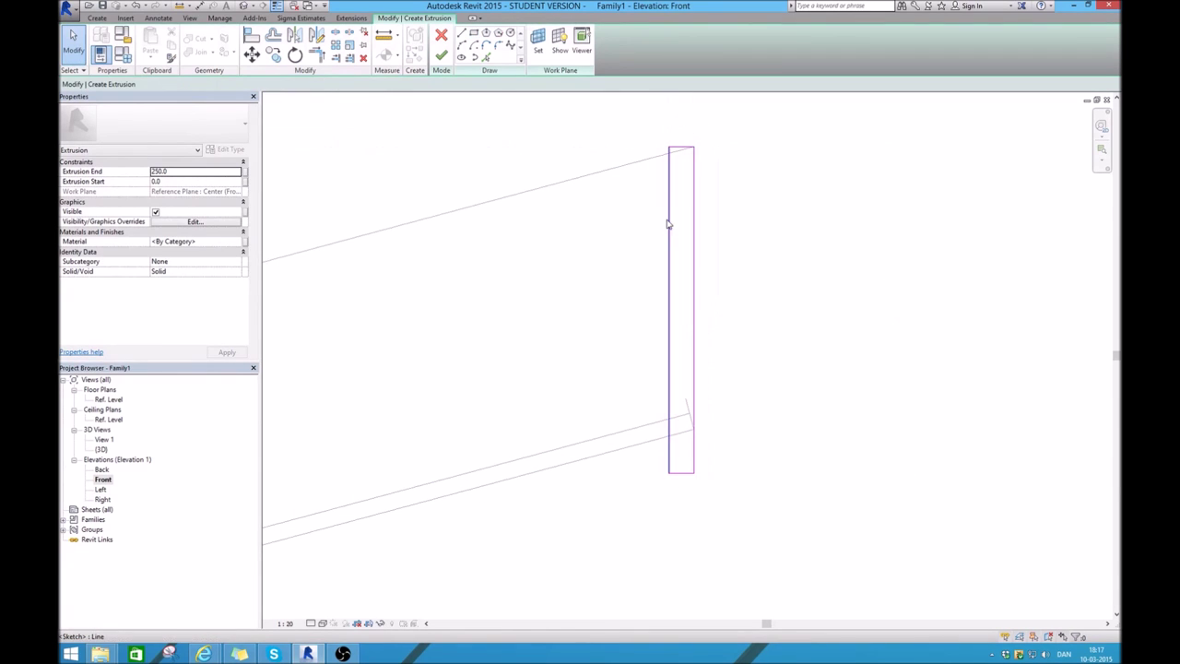
pyautogui.click(670, 222)
pyautogui.click(679, 148)
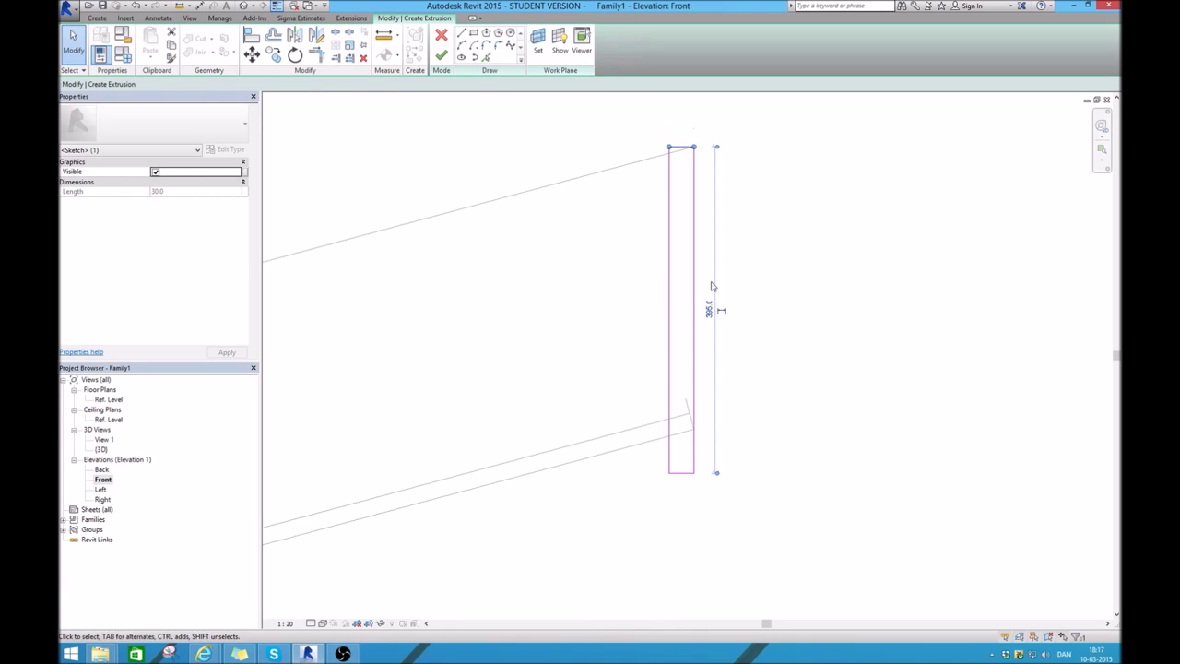
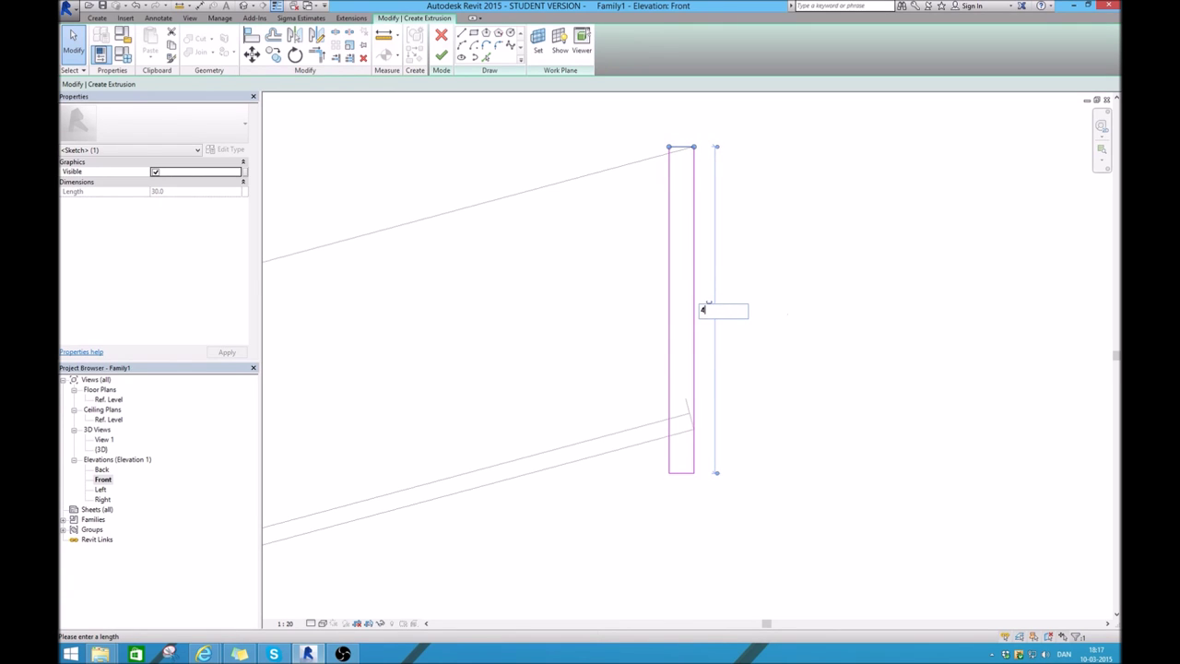
# Size the end plate sketch to 410 tall and 16 wide and finish the extrusion
pyautogui.press('Return')
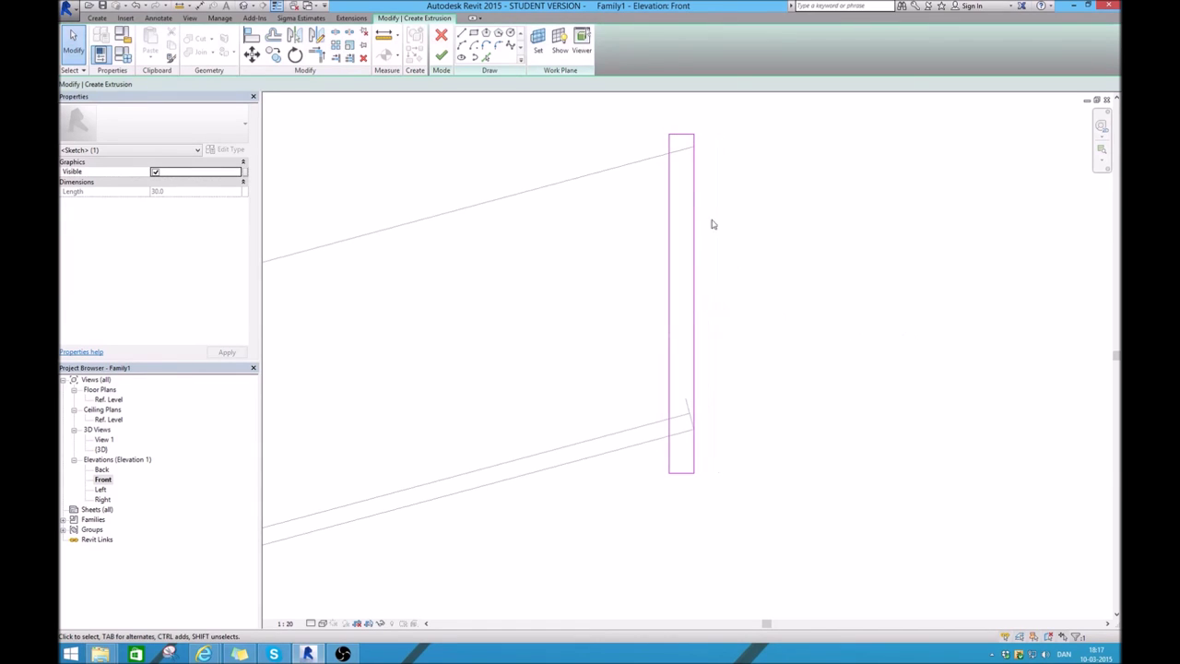
pyautogui.click(711, 224)
pyautogui.click(671, 249)
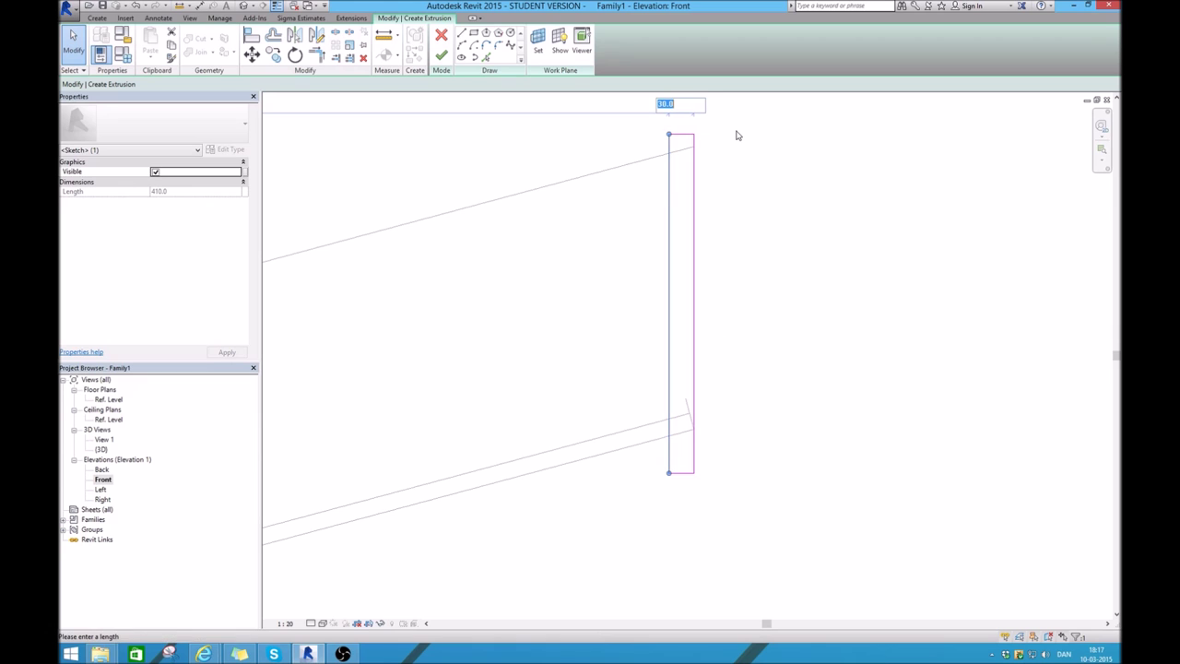
pyautogui.write('16')
pyautogui.press('Return')
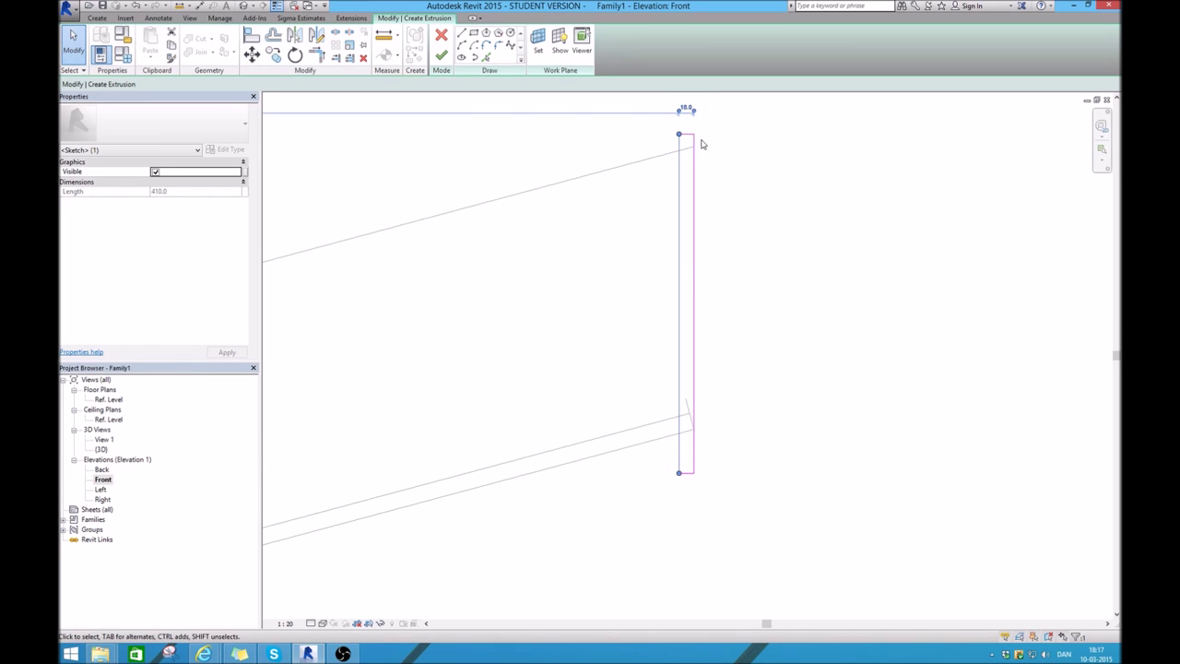
pyautogui.click(700, 143)
pyautogui.click(443, 56)
pyautogui.scroll(-3, 797, 296)
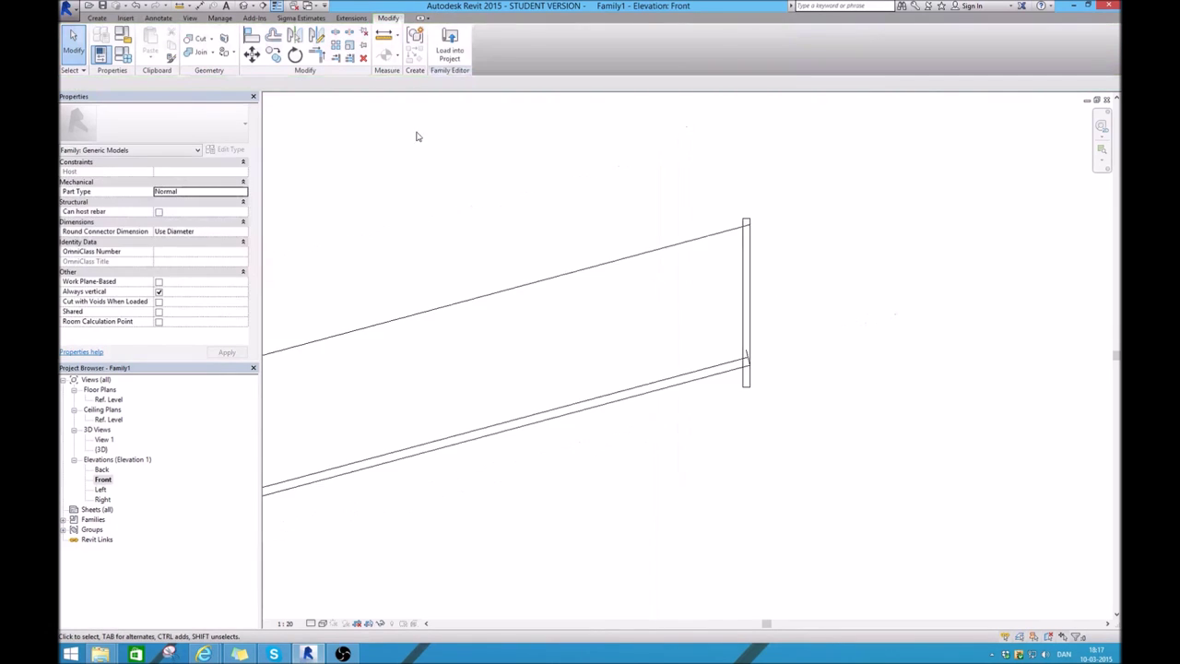
# In the Left elevation, pull the end plate's extrusion end in to 165
pyautogui.doubleClick(101, 489)
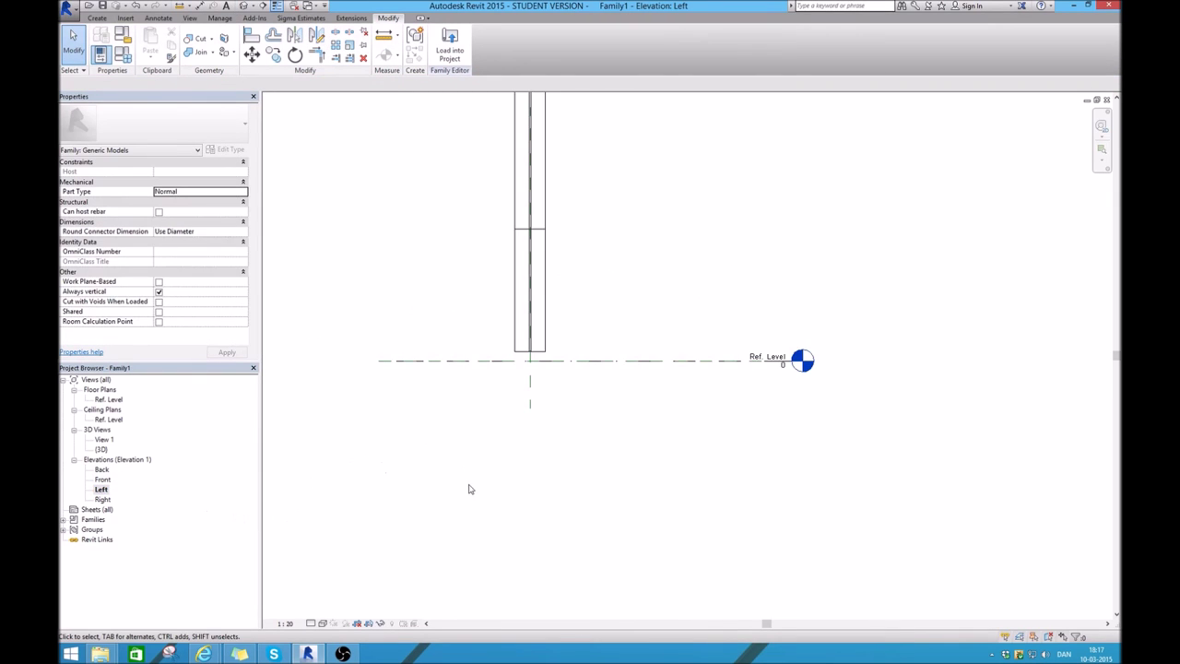
pyautogui.scroll(-5, 467, 484)
pyautogui.scroll(3, 474, 345)
pyautogui.scroll(2, 500, 405)
pyautogui.scroll(2, 547, 349)
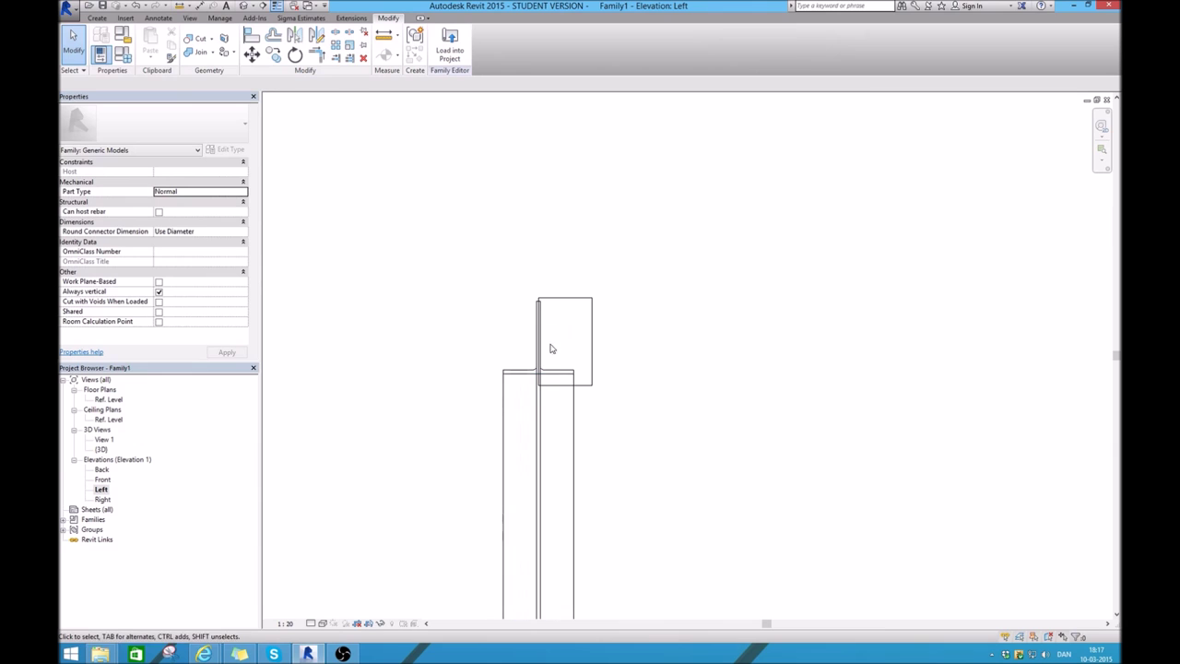
pyautogui.click(540, 308)
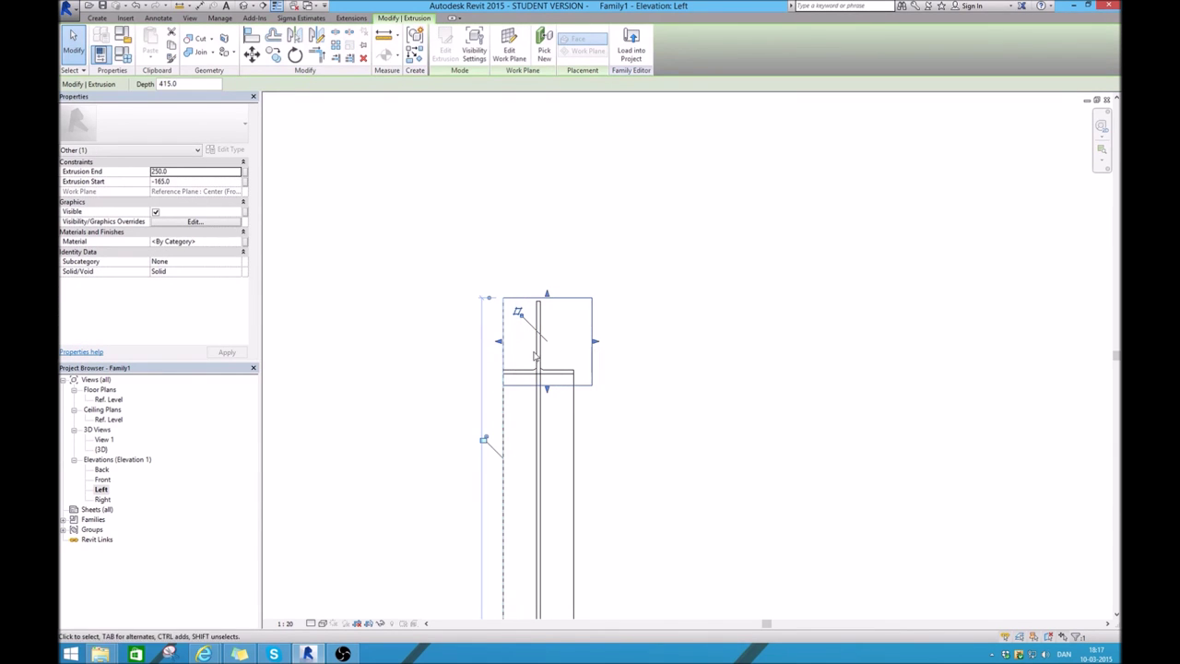
pyautogui.scroll(2, 515, 362)
pyautogui.moveTo(632, 332); pyautogui.dragTo(607, 332)
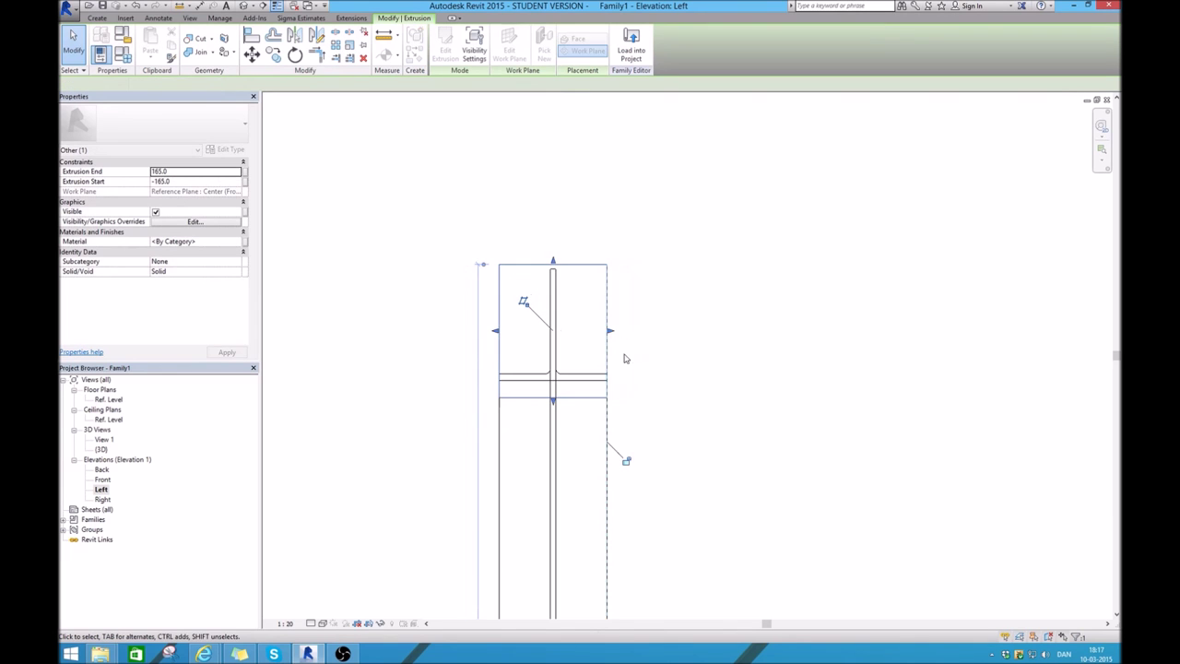
pyautogui.scroll(2, 626, 355)
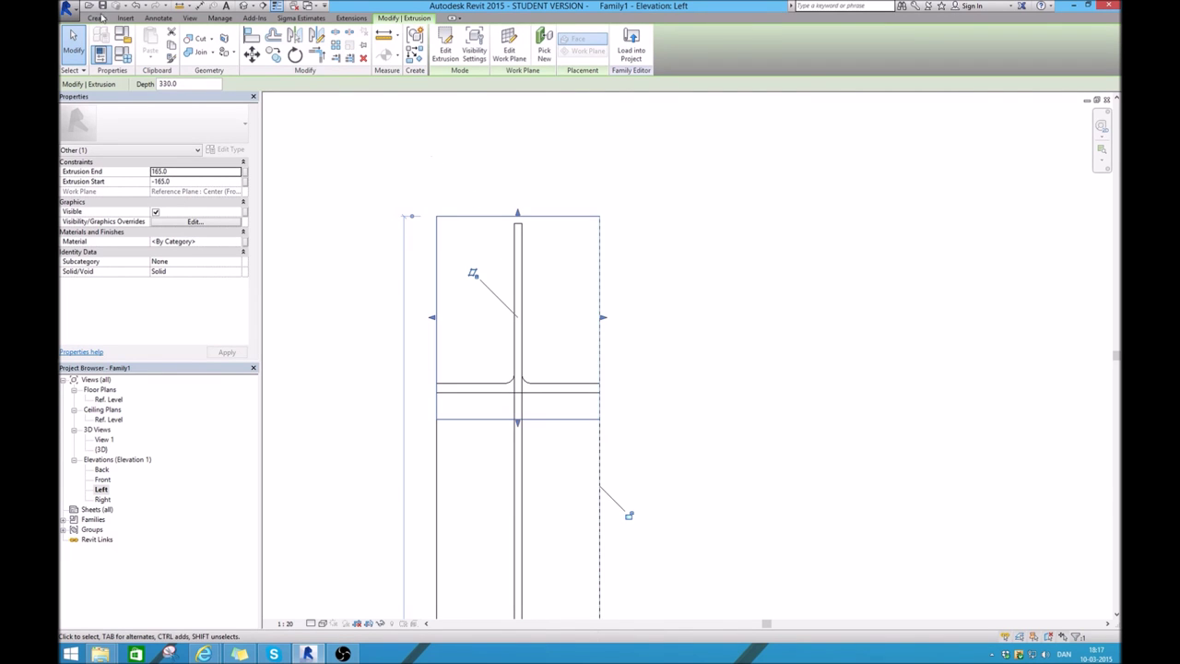
# Draw two vertical model lines as guides on either side of the end plate
pyautogui.click(99, 17)
pyautogui.click(301, 42)
pyautogui.click(615, 164)
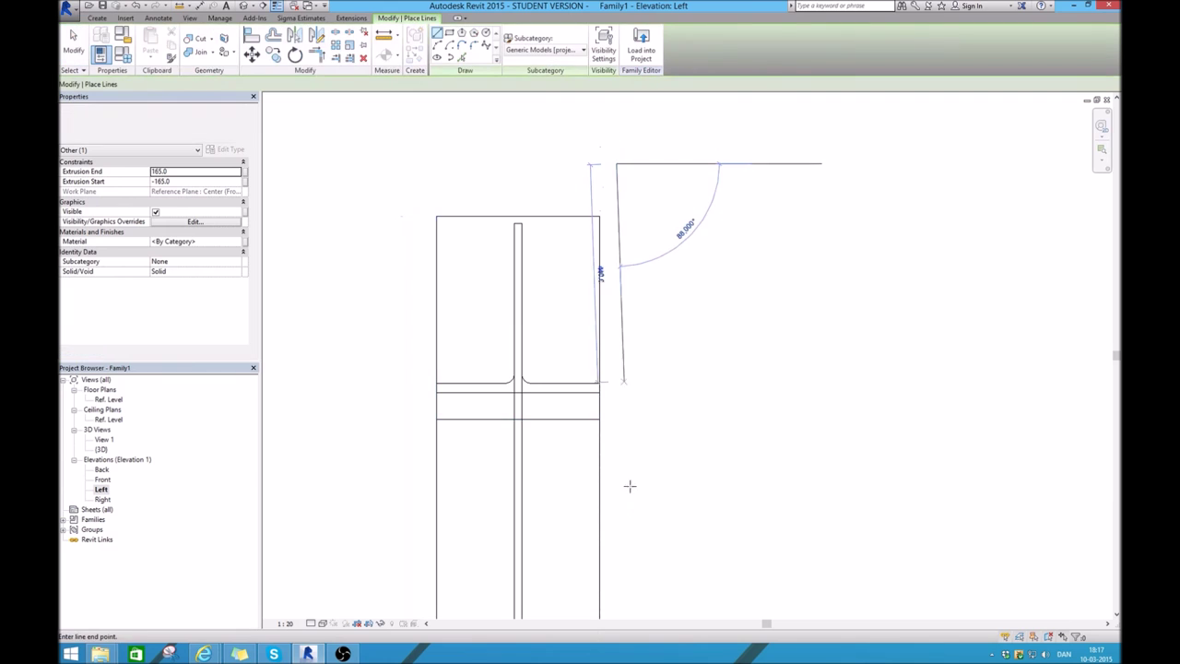
pyautogui.click(616, 519)
pyautogui.rightClick(749, 316)
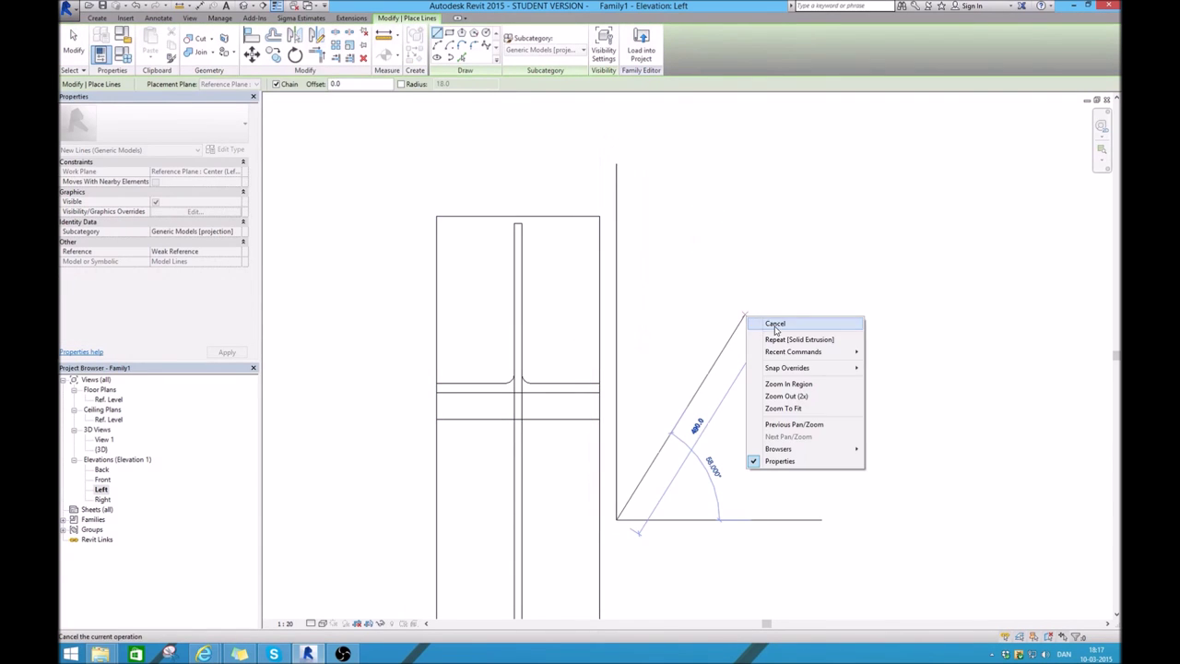
pyautogui.click(764, 319)
pyautogui.click(632, 168)
pyautogui.click(426, 167)
pyautogui.click(426, 458)
pyautogui.rightClick(333, 334)
pyautogui.click(362, 340)
pyautogui.press('Escape')
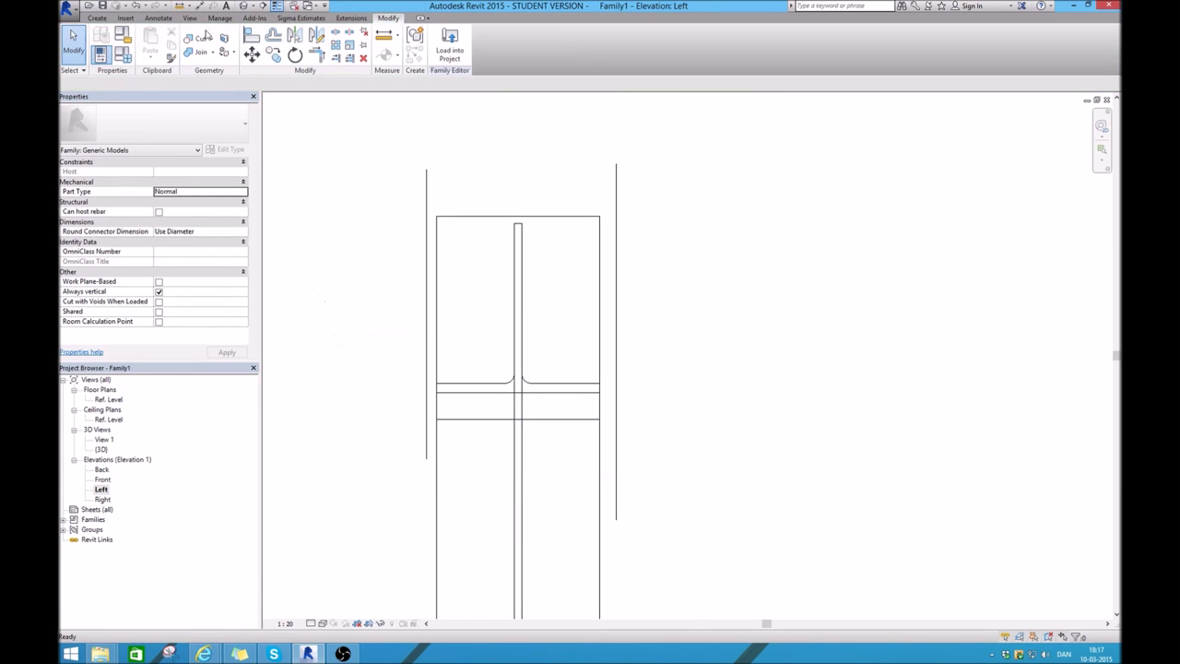
# Dimension the two guide lines and offset each one 10 outward from the beam
pyautogui.press('d')
pyautogui.press('i')
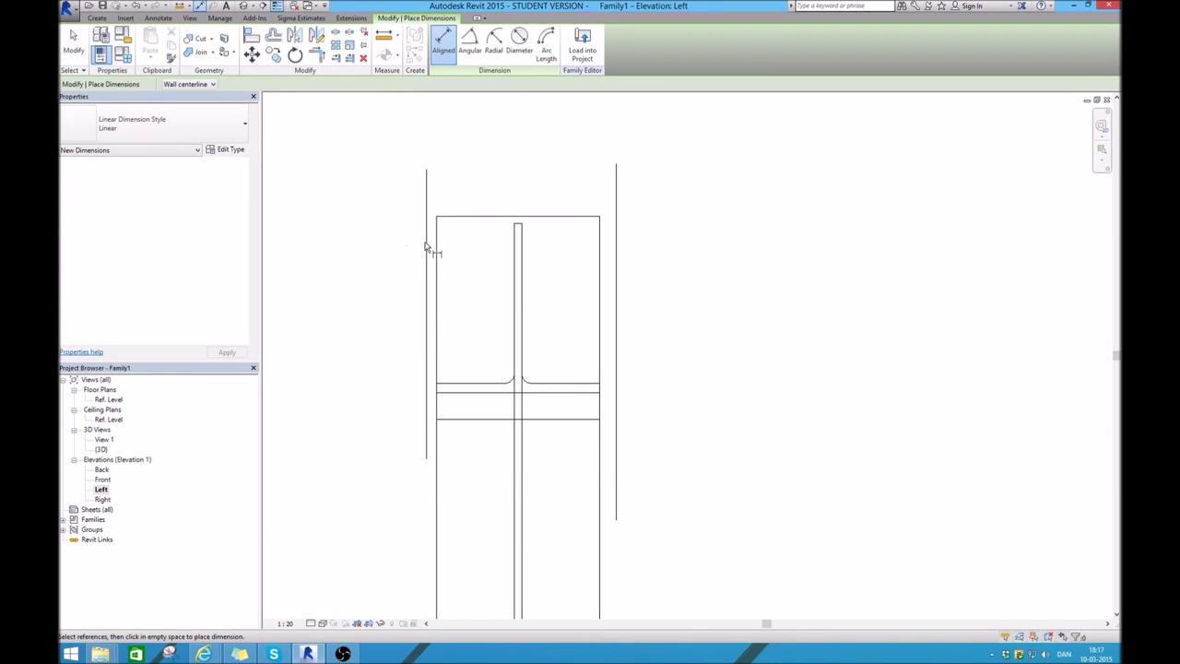
pyautogui.click(440, 239)
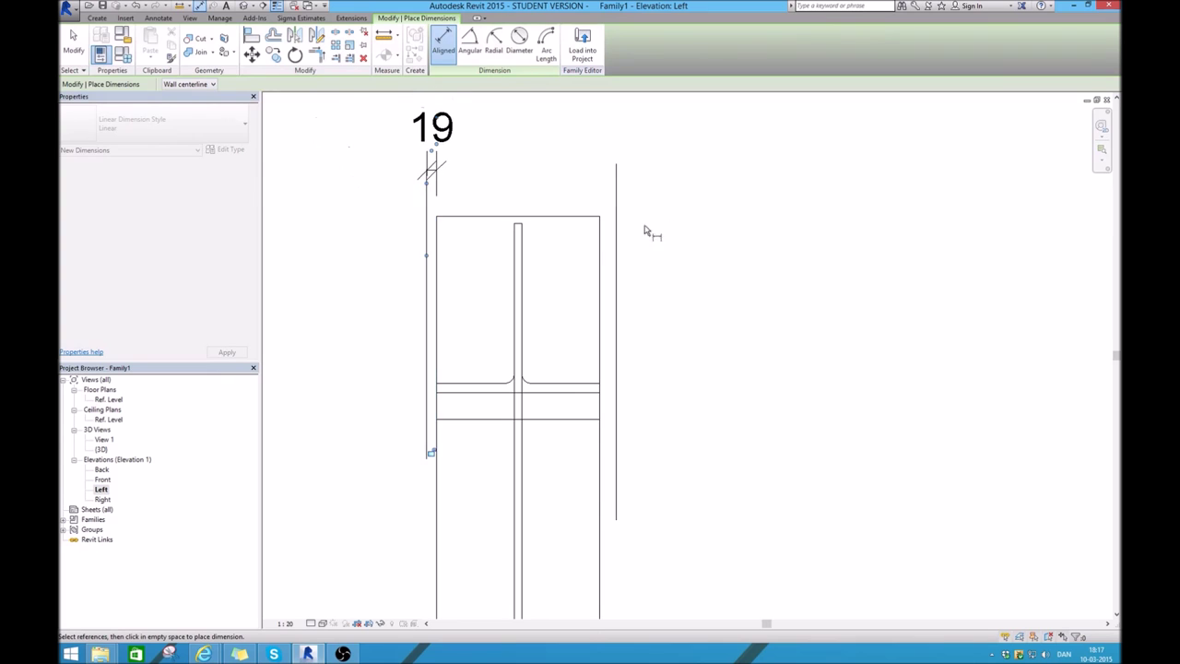
pyautogui.click(618, 253)
pyautogui.click(738, 177)
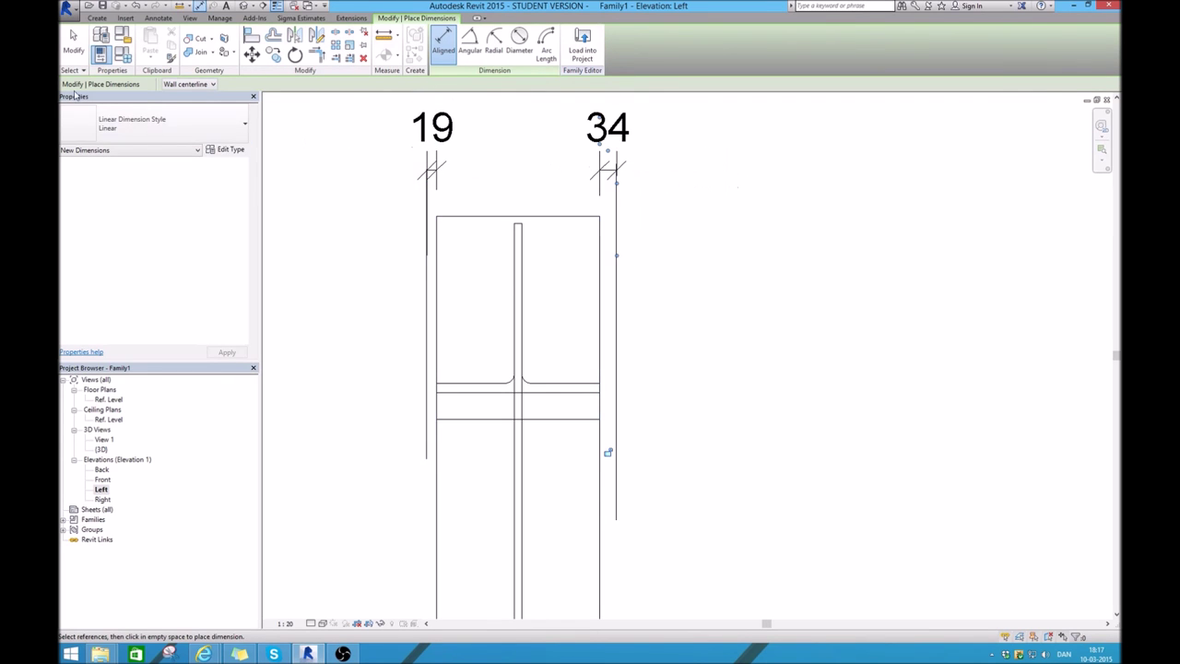
pyautogui.click(72, 43)
pyautogui.click(430, 171)
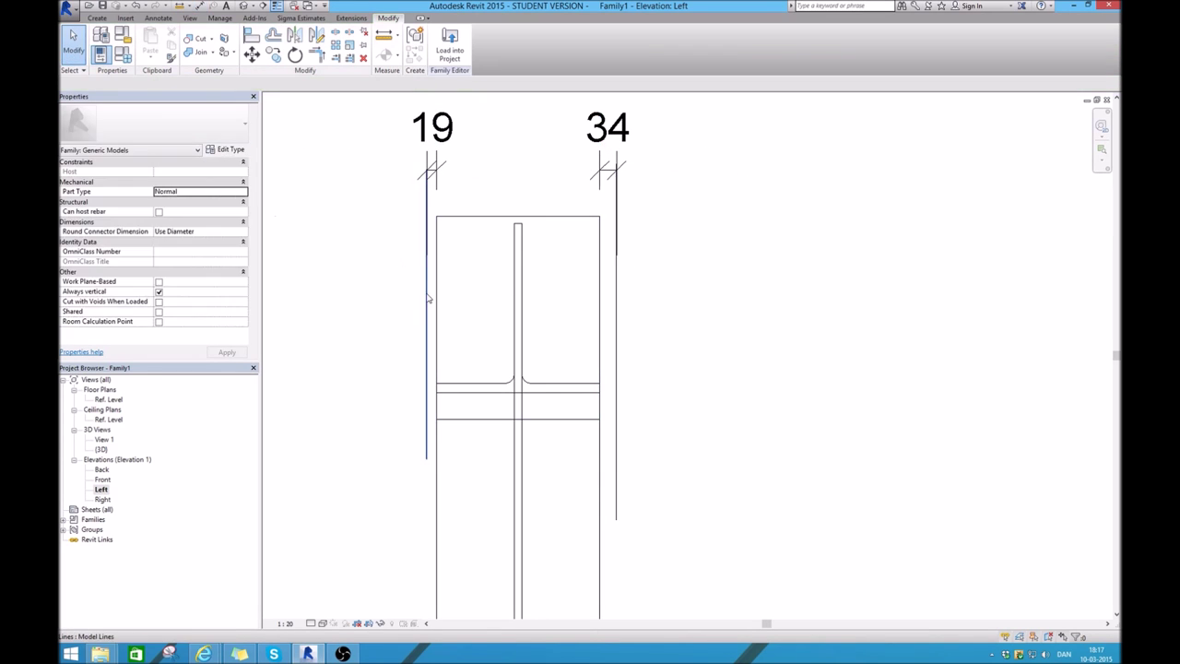
pyautogui.click(432, 146)
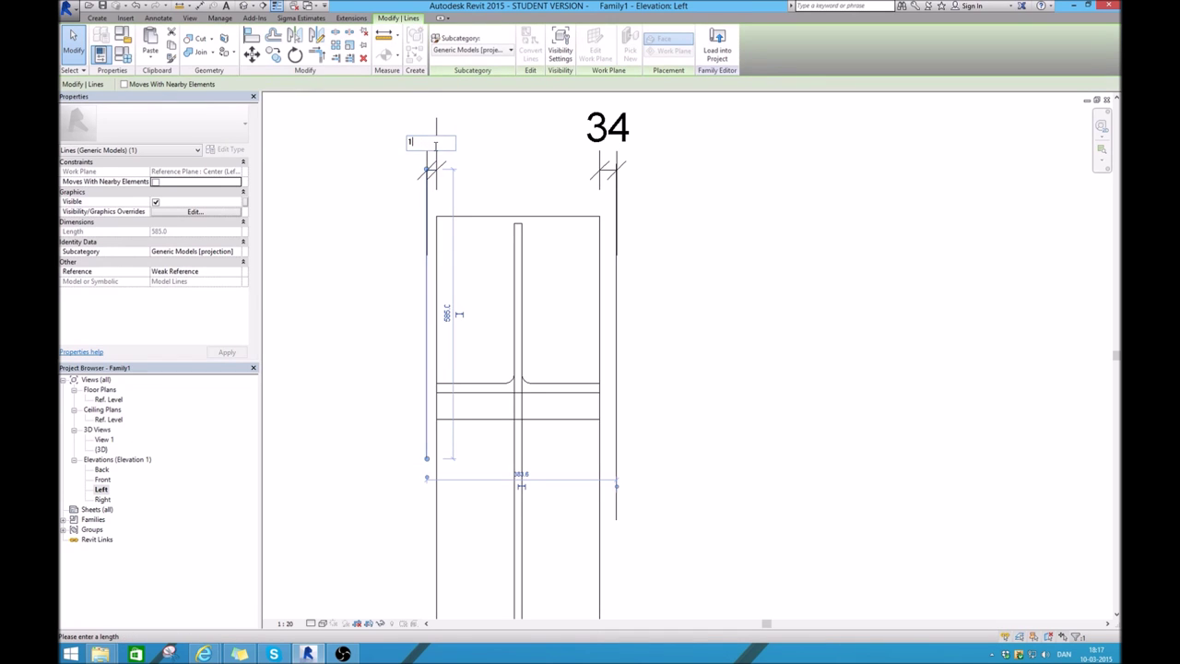
pyautogui.write('0')
pyautogui.press('Return')
pyautogui.click(617, 245)
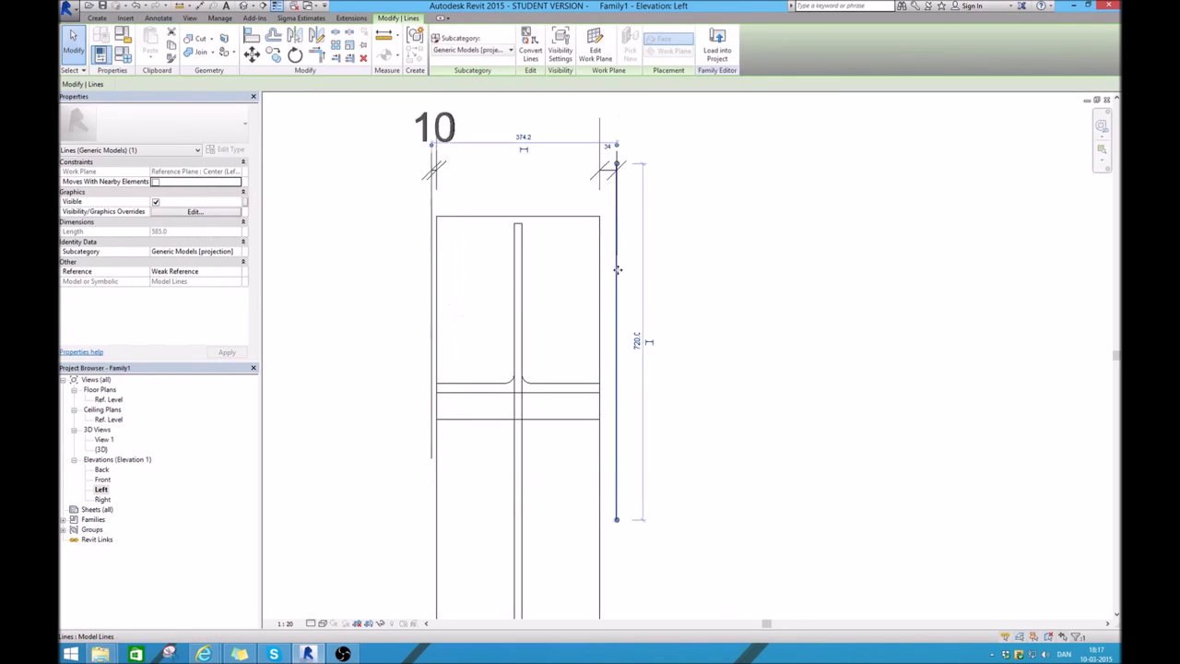
pyautogui.click(609, 146)
pyautogui.write('10')
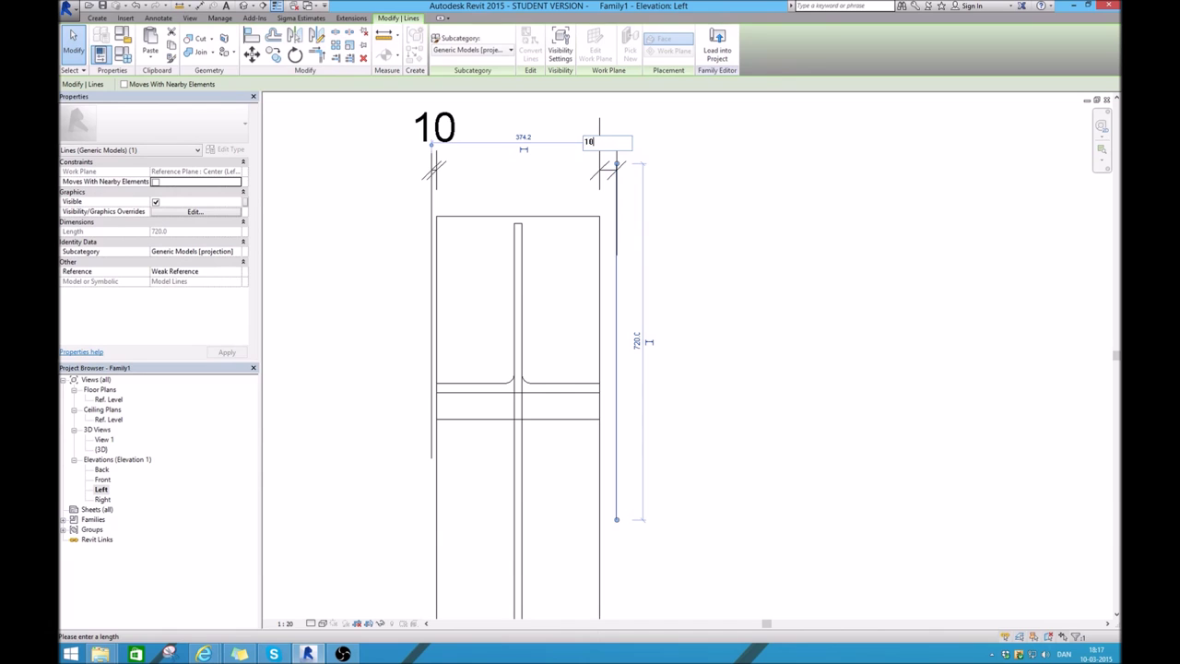
pyautogui.press('Return')
pyautogui.press('Escape')
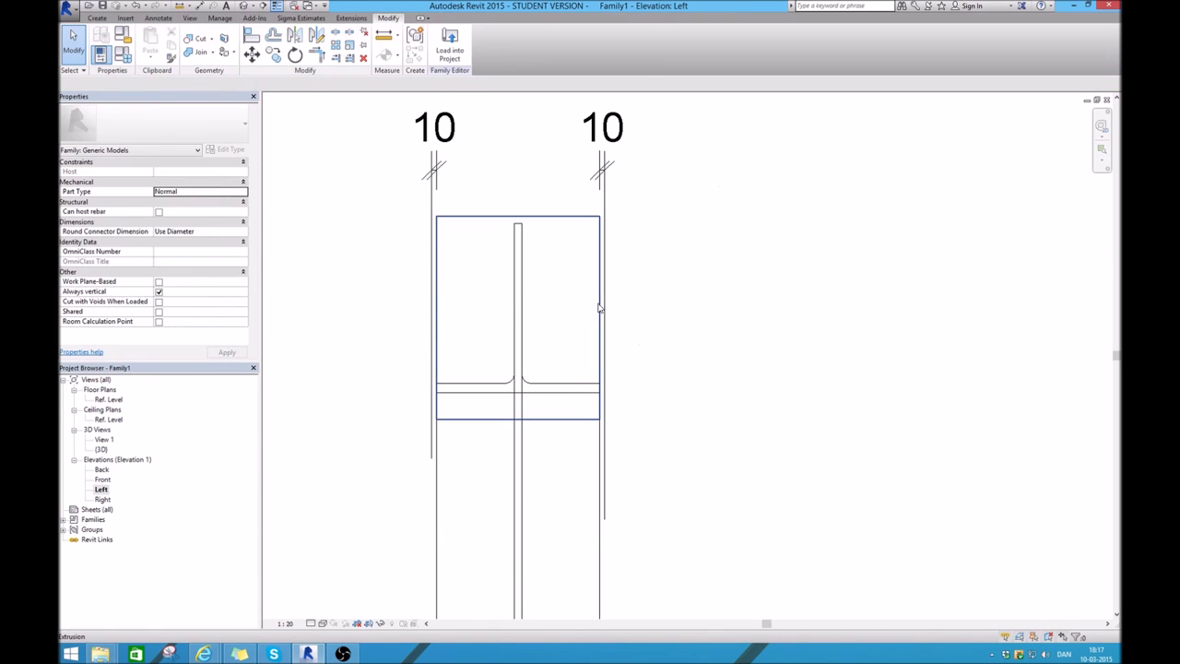
# Stretch the end plate edge out to the guide line and delete the left guide line
pyautogui.click(599, 308)
pyautogui.moveTo(437, 319); pyautogui.dragTo(430, 319)
pyautogui.click(474, 190)
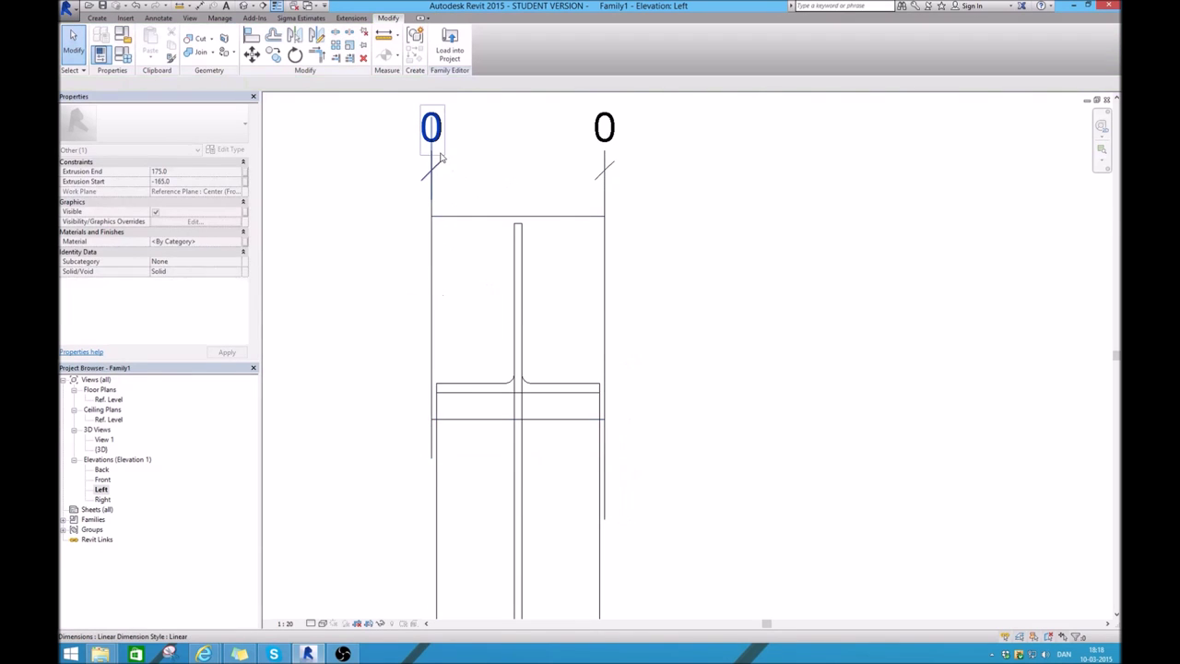
pyautogui.click(432, 441)
pyautogui.press('Delete')
pyautogui.press('Delete')
pyautogui.click(97, 17)
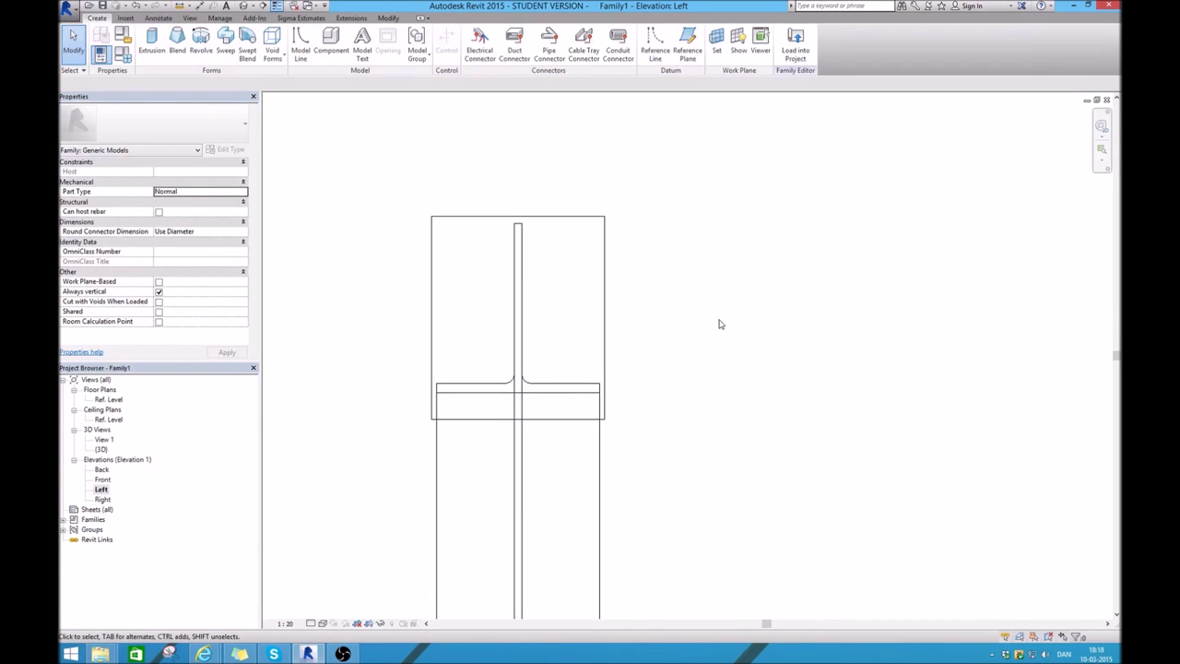
# In the {3D} view, join the end plate with the beam using Join Geometry
pyautogui.click(244, 6)
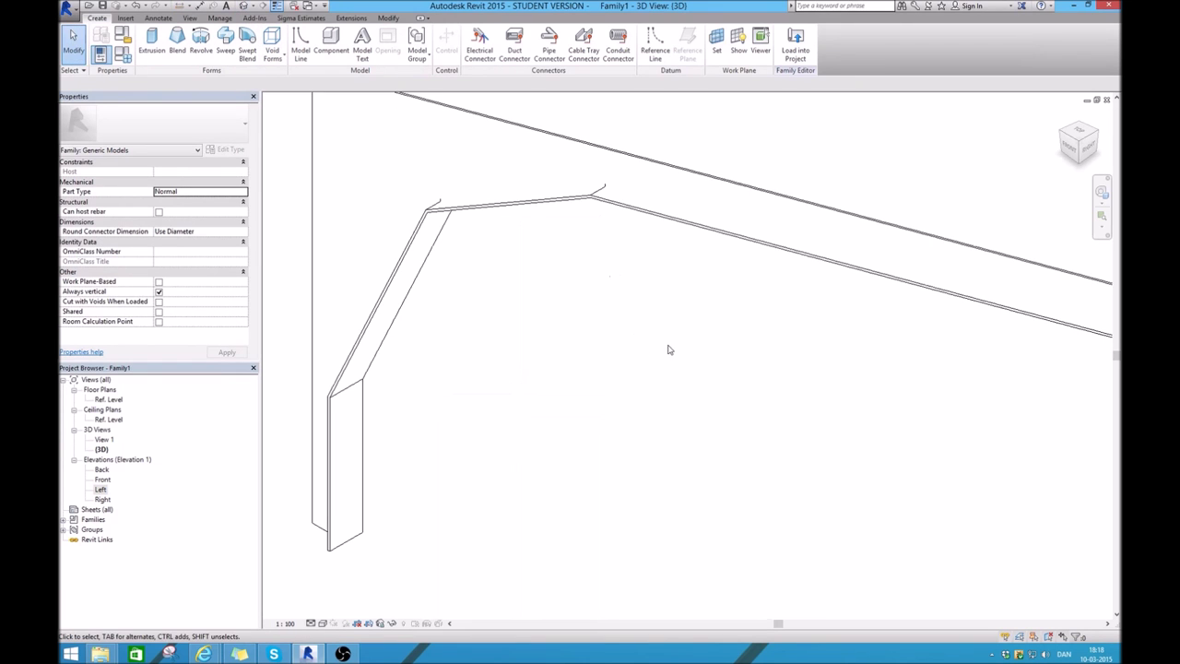
pyautogui.scroll(3, 1092, 381)
pyautogui.scroll(2, 961, 371)
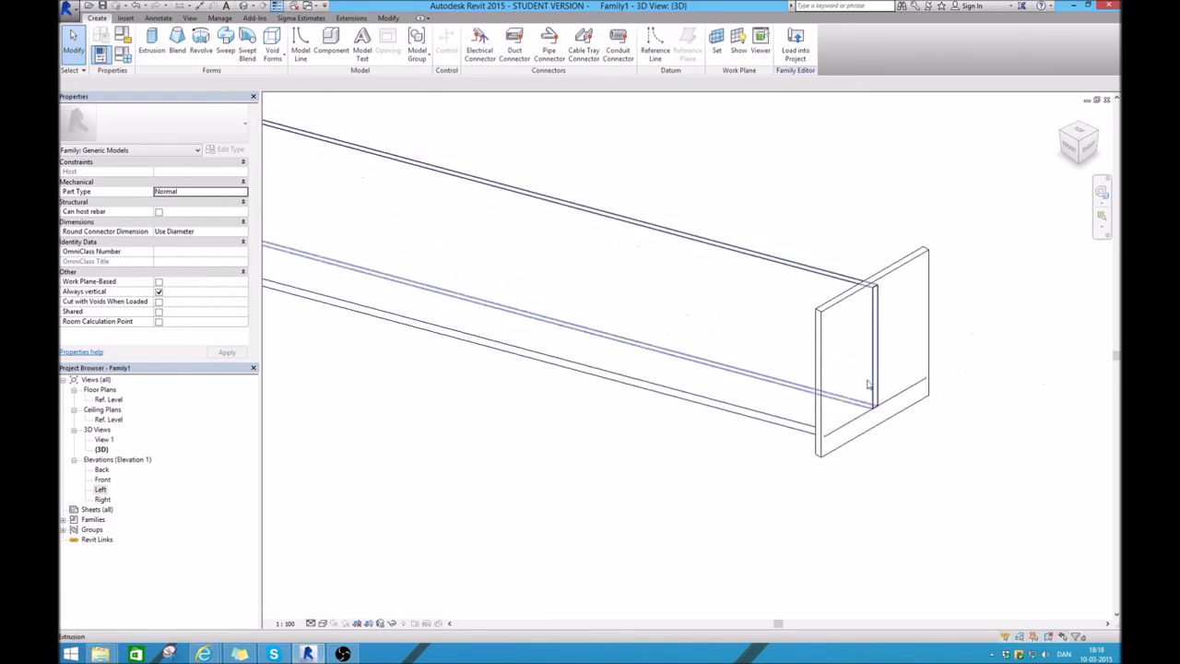
pyautogui.click(819, 339)
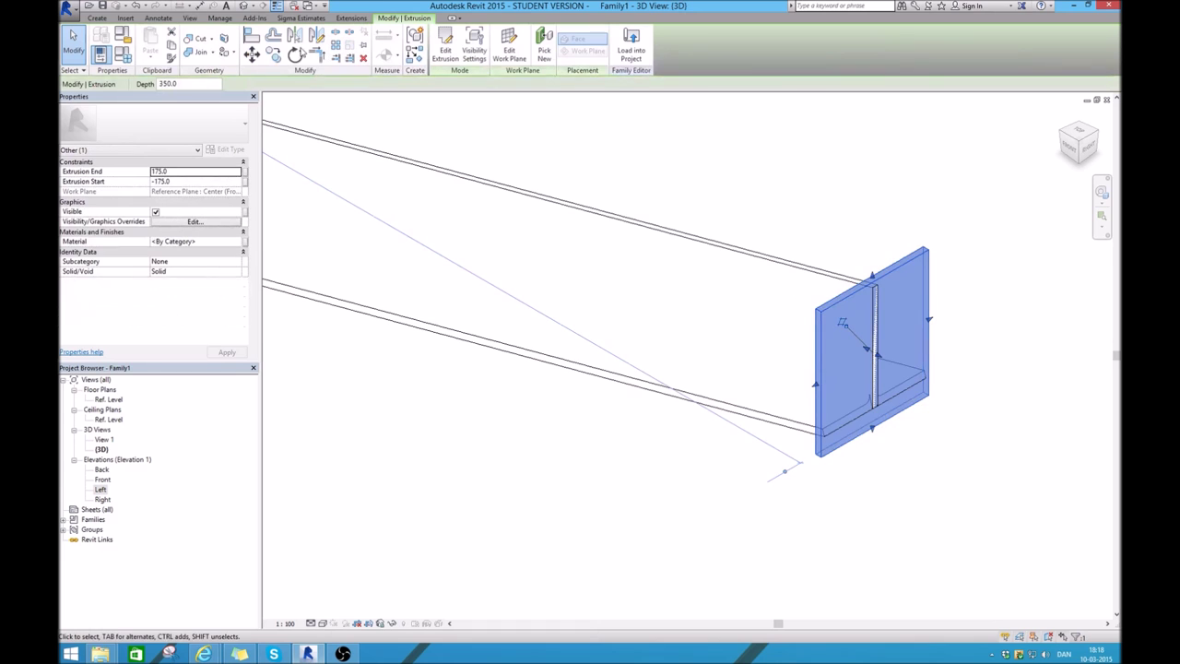
pyautogui.click(765, 406)
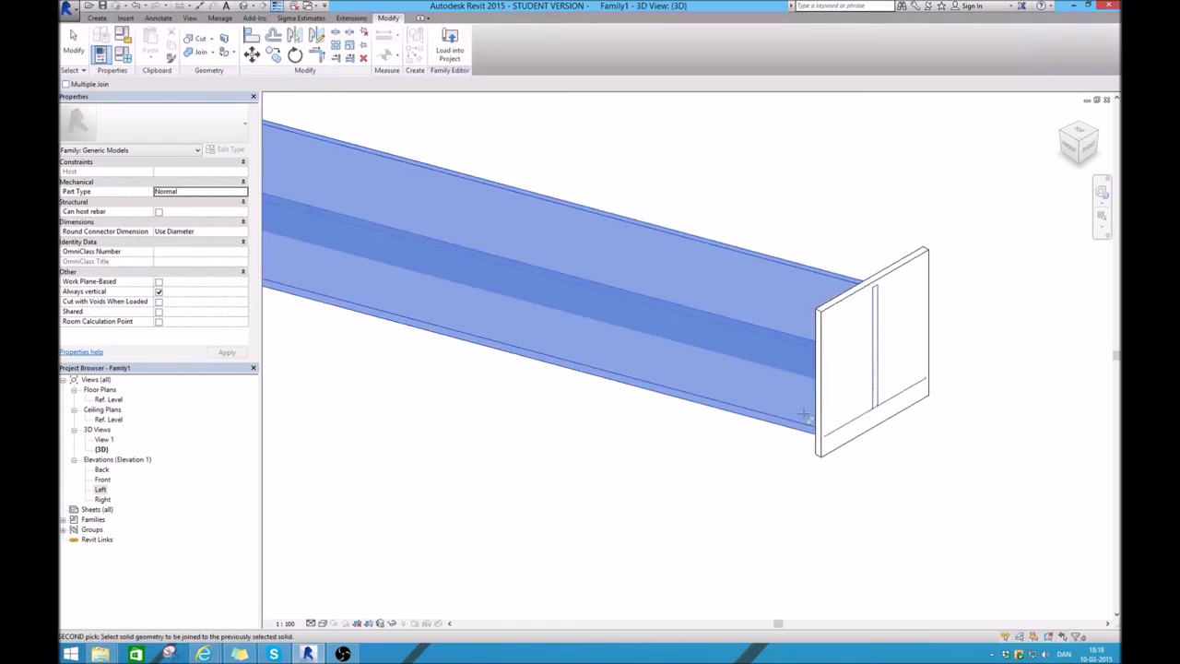
pyautogui.click(822, 320)
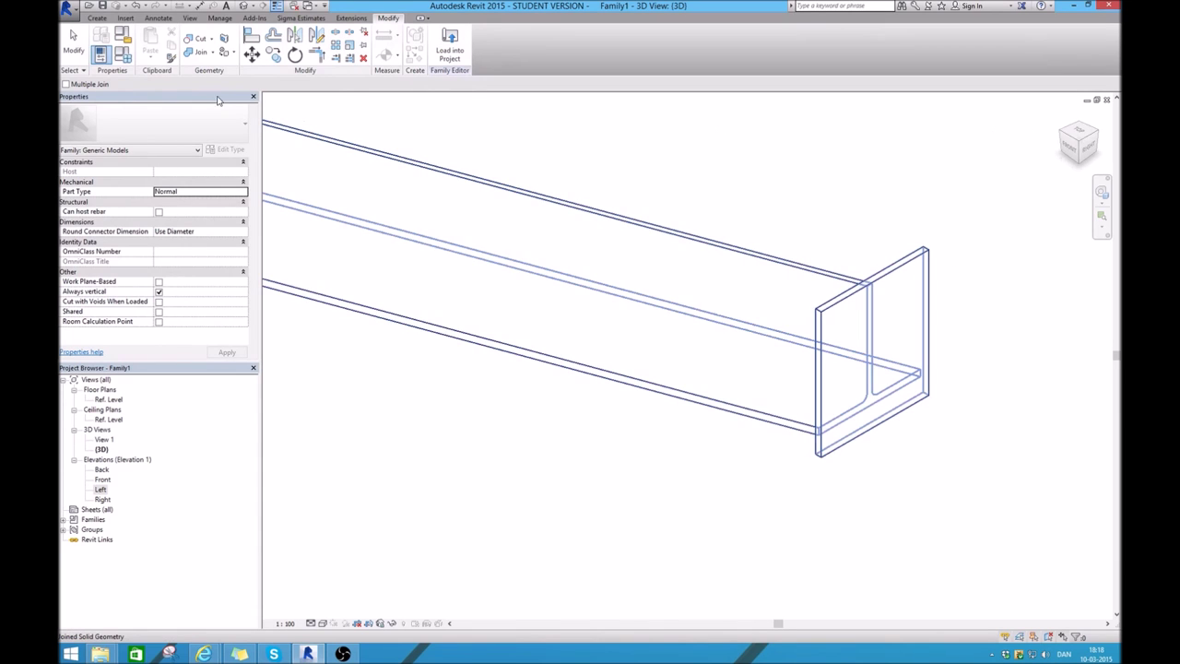
pyautogui.click(69, 48)
pyautogui.click(1068, 138)
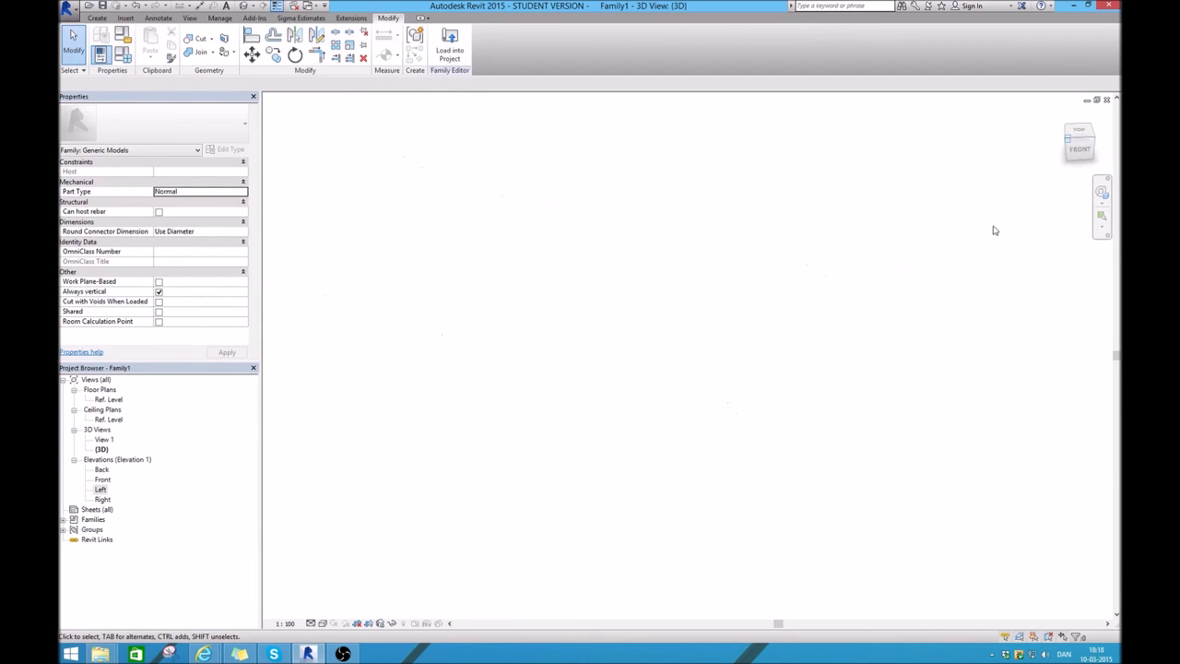
# Orbit the 3D model to see the beam from above
pyautogui.scroll(2, 843, 138)
pyautogui.scroll(2, 840, 135)
pyautogui.scroll(2, 864, 223)
pyautogui.keyDown('shift'); pyautogui.moveTo(851, 250); pyautogui.dragTo(815, 251, button='middle'); pyautogui.keyUp('shift')
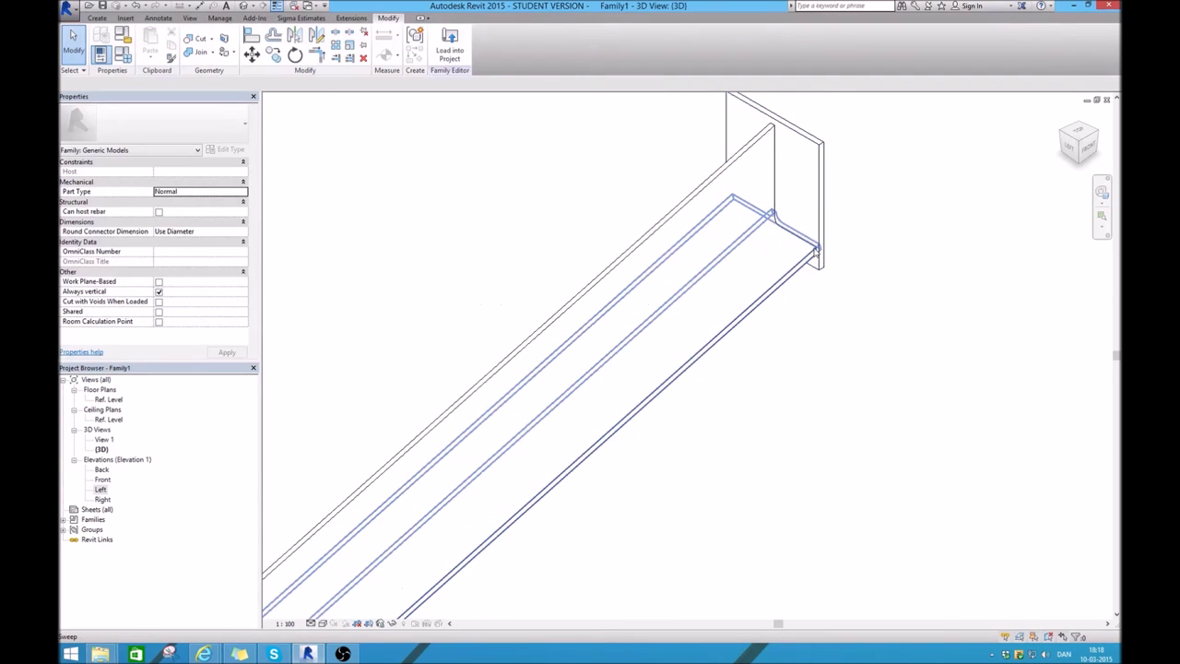
pyautogui.scroll(-5, 711, 246)
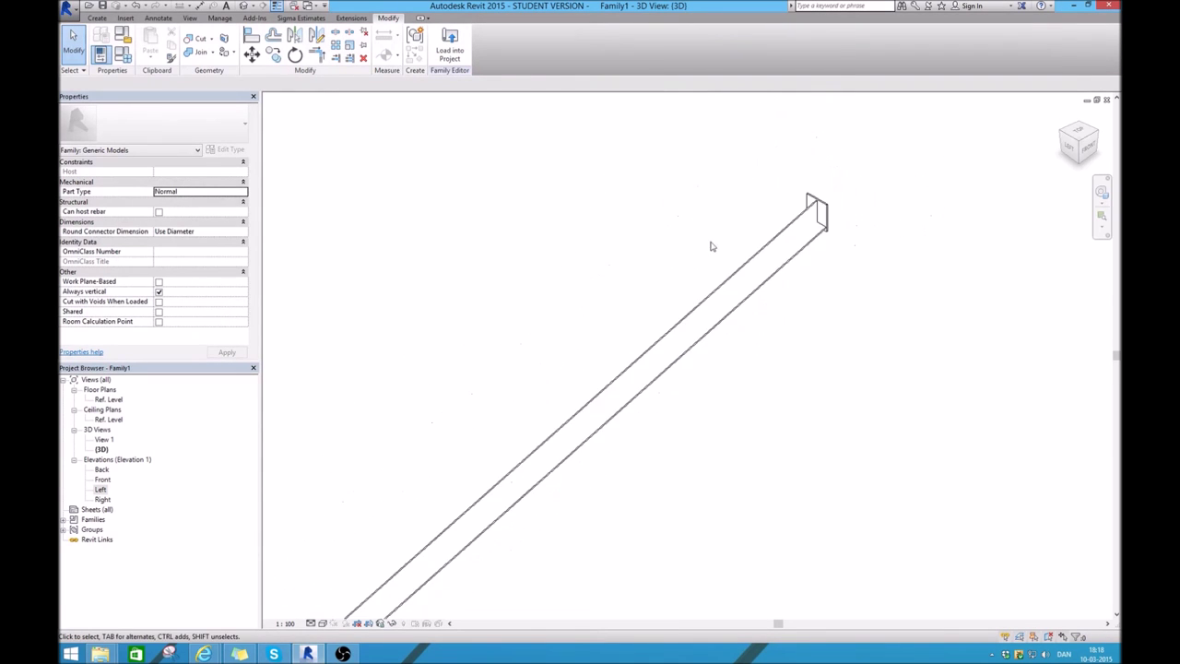
# Open the Front elevation and start a new Sweep form from the Create tools
pyautogui.doubleClick(102, 480)
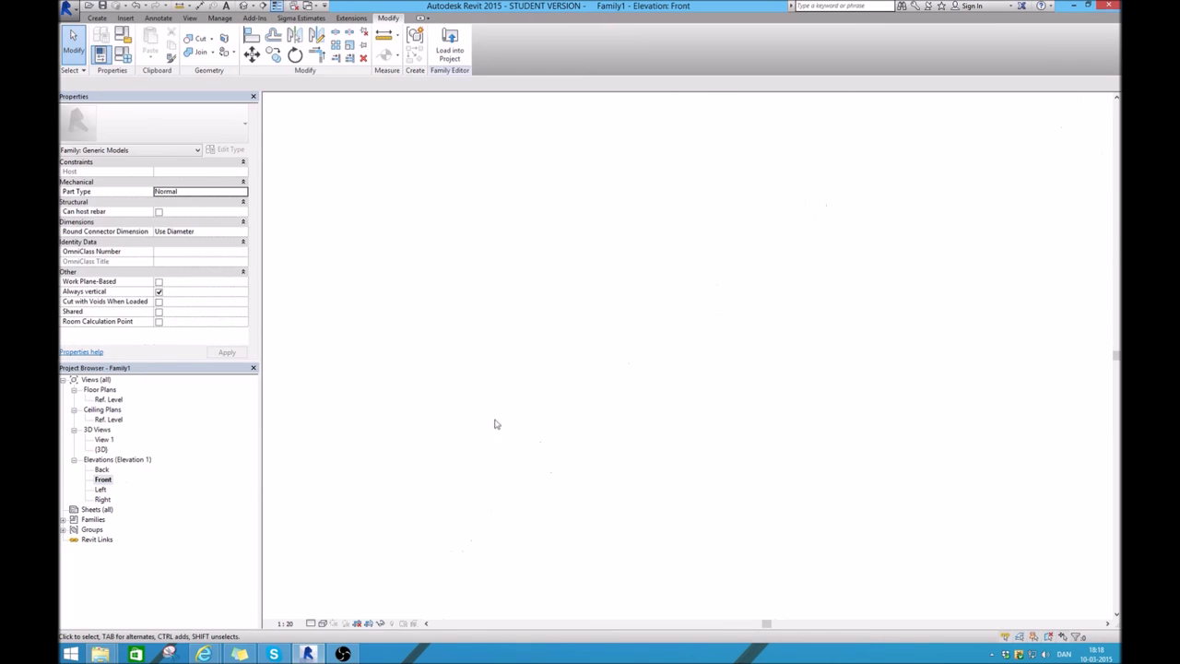
pyautogui.scroll(-3, 645, 374)
pyautogui.scroll(-2, 811, 373)
pyautogui.scroll(1, 572, 540)
pyautogui.scroll(2, 609, 534)
pyautogui.scroll(2, 604, 523)
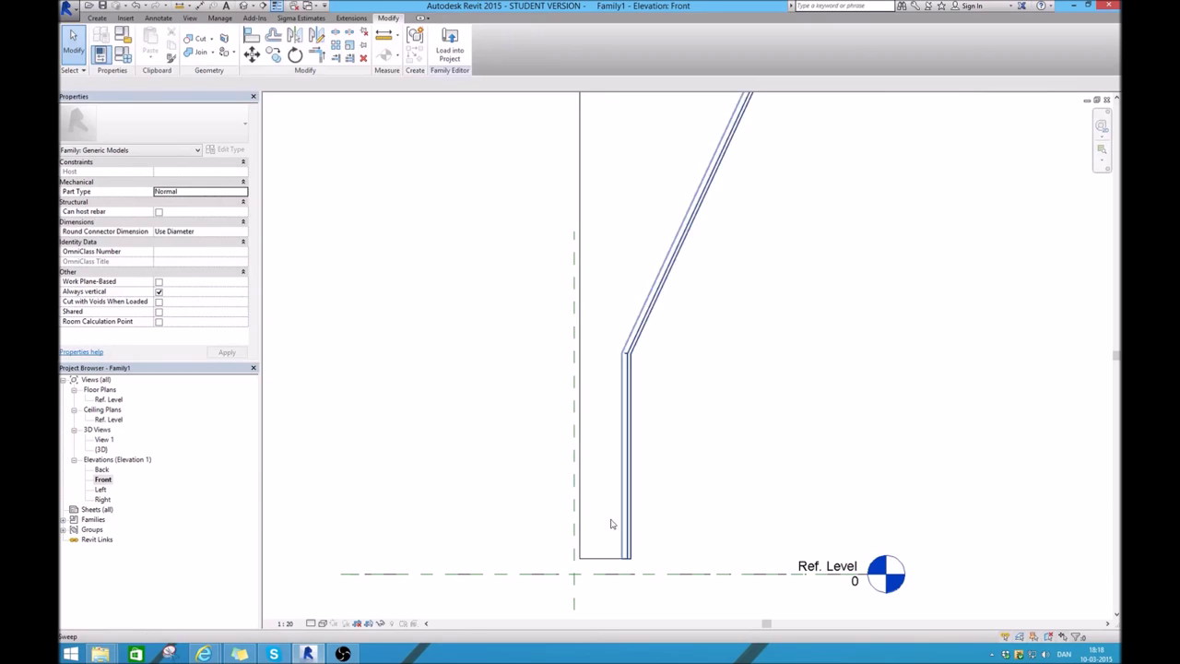
pyautogui.click(99, 18)
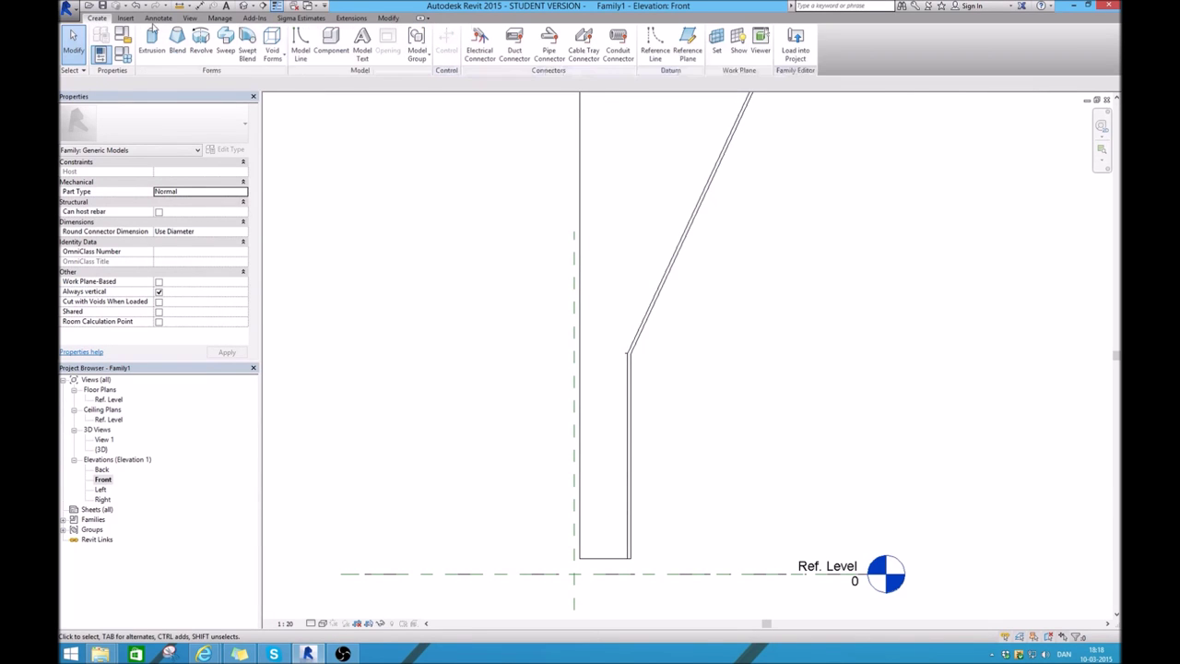
pyautogui.click(225, 46)
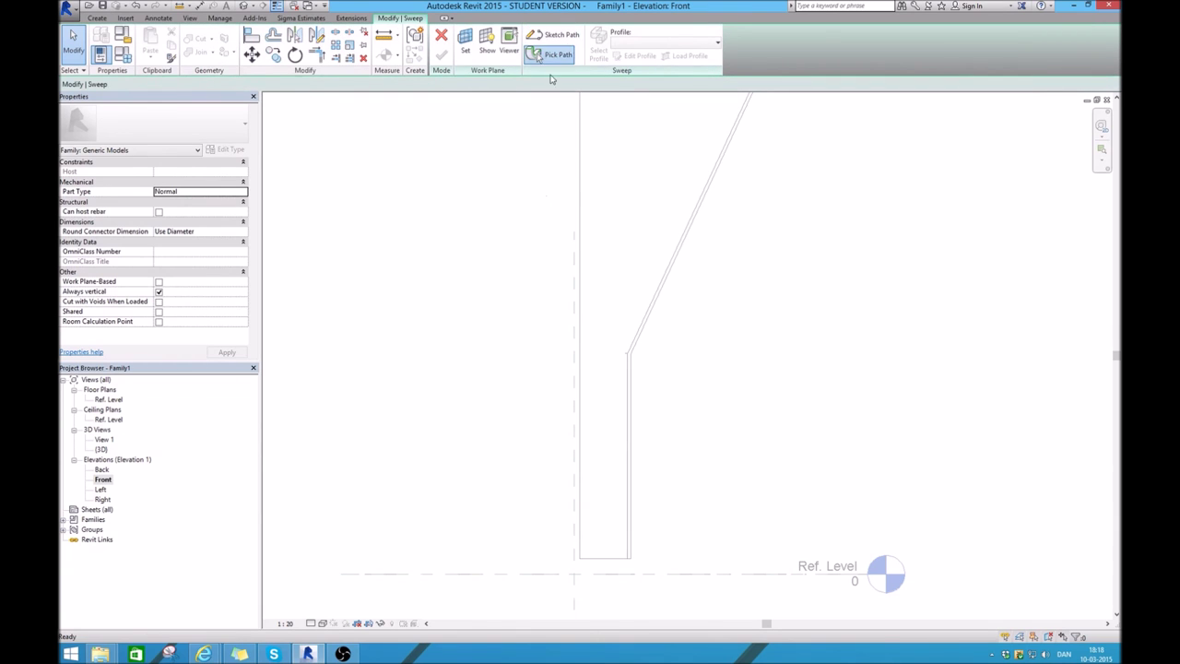
# Pick the column's vertical edge and the sloped top edge as the sweep path
pyautogui.click(558, 53)
pyautogui.click(582, 409)
pyautogui.scroll(-5, 582, 409)
pyautogui.click(661, 242)
pyautogui.scroll(-2, 600, 298)
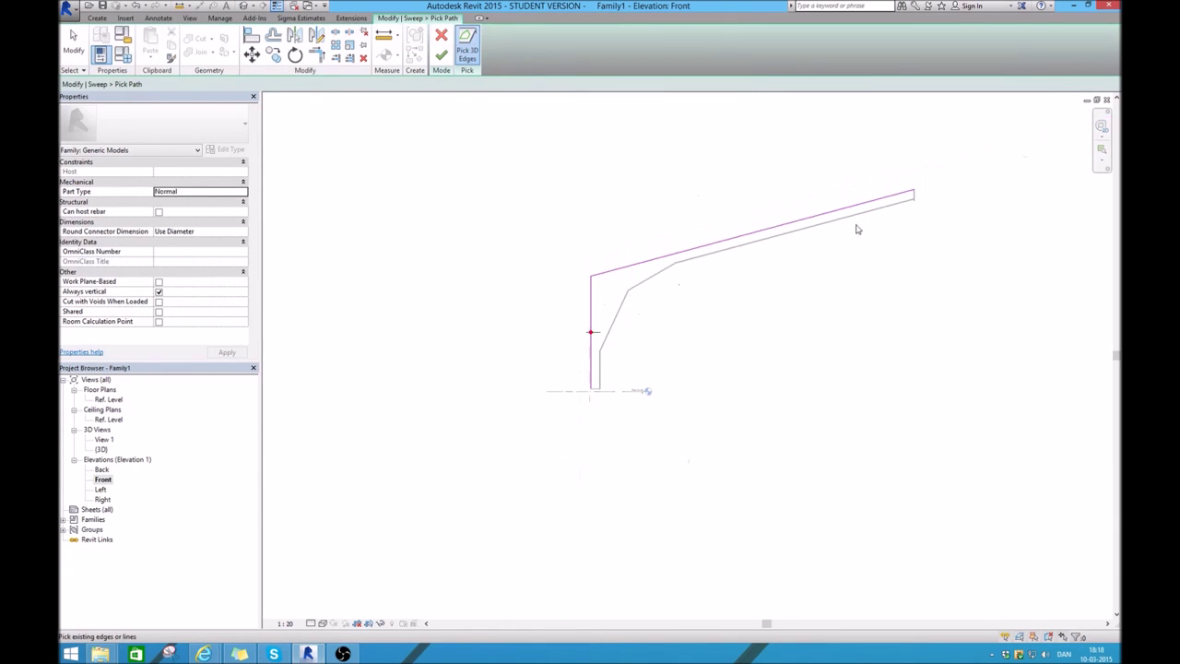
pyautogui.click(441, 55)
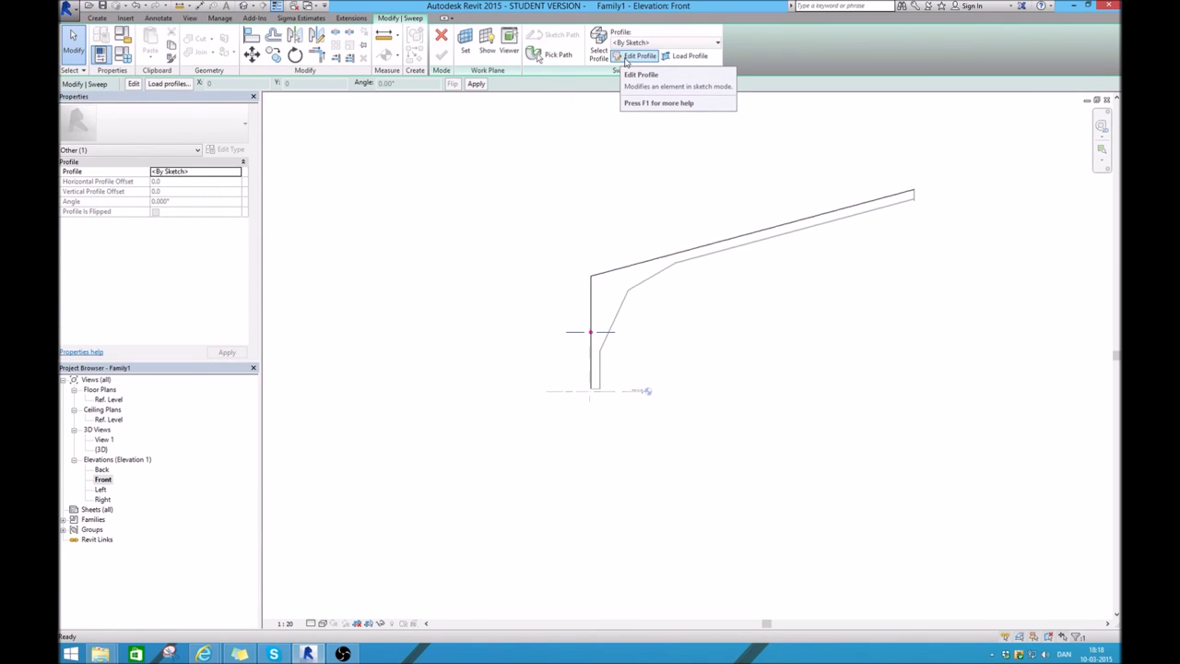
# Skip loading a profile family and sketch the profile in the Ref. Level floor plan
pyautogui.click(683, 57)
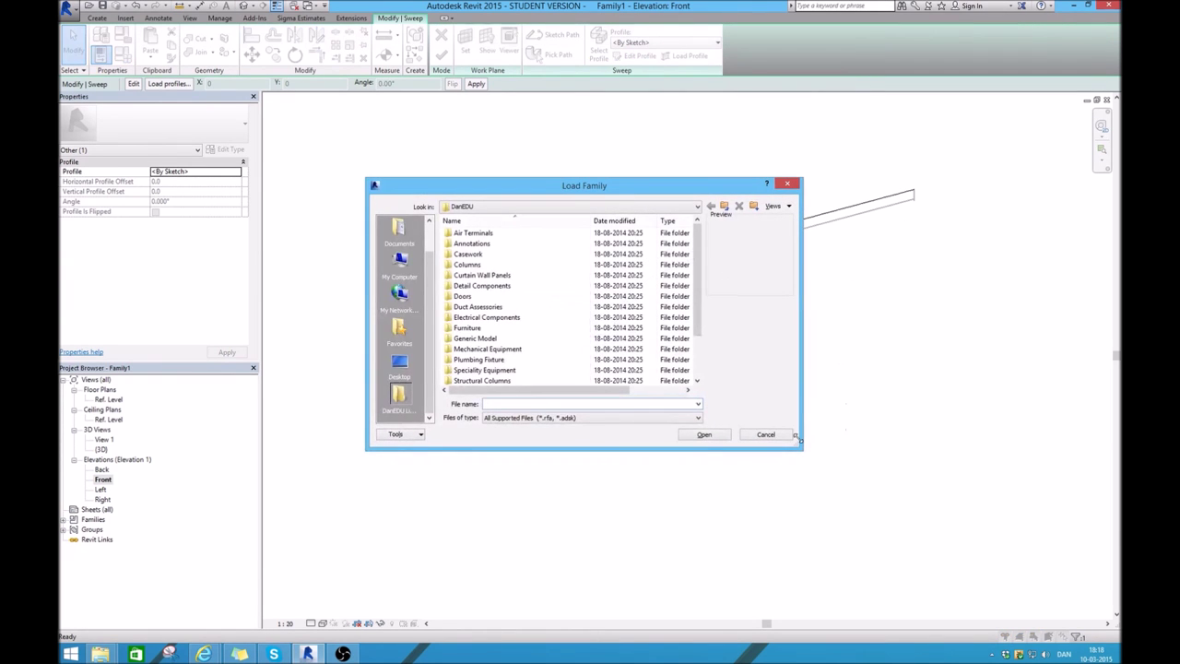
pyautogui.click(765, 434)
pyautogui.click(640, 56)
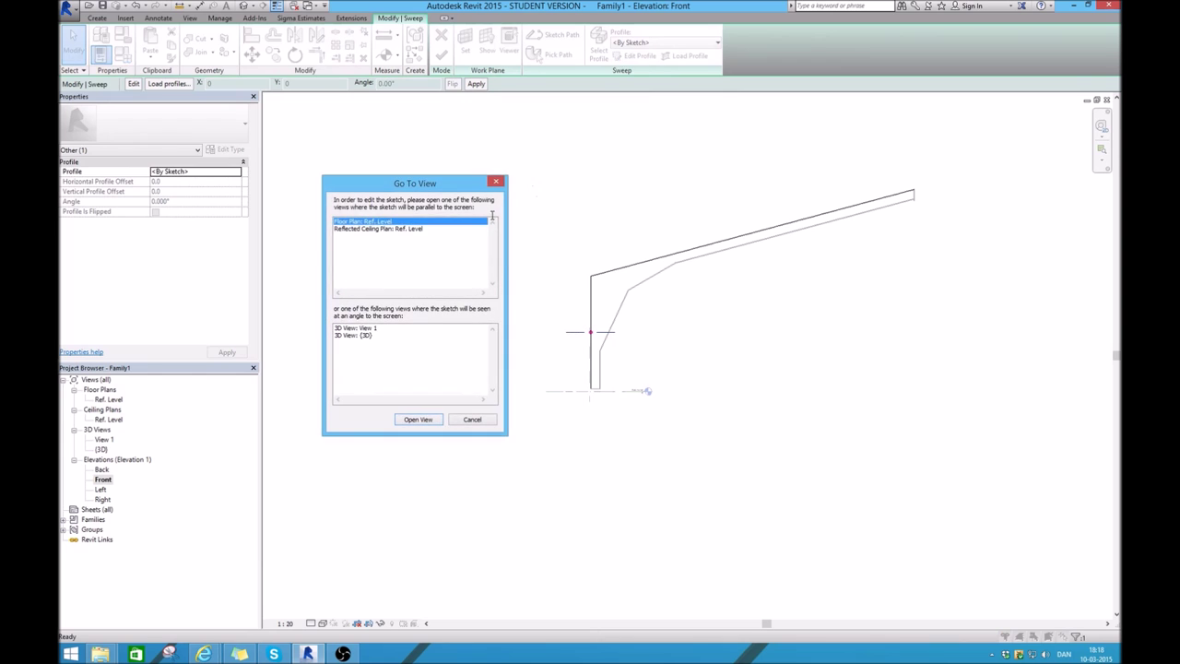
pyautogui.click(418, 419)
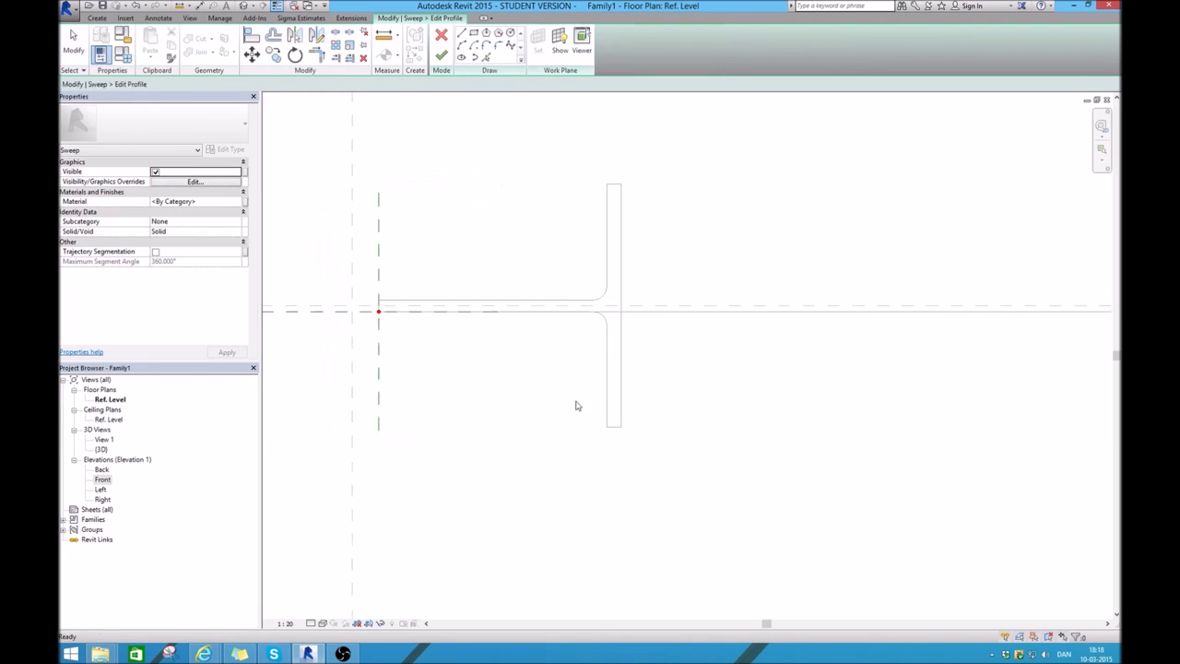
pyautogui.scroll(2, 563, 348)
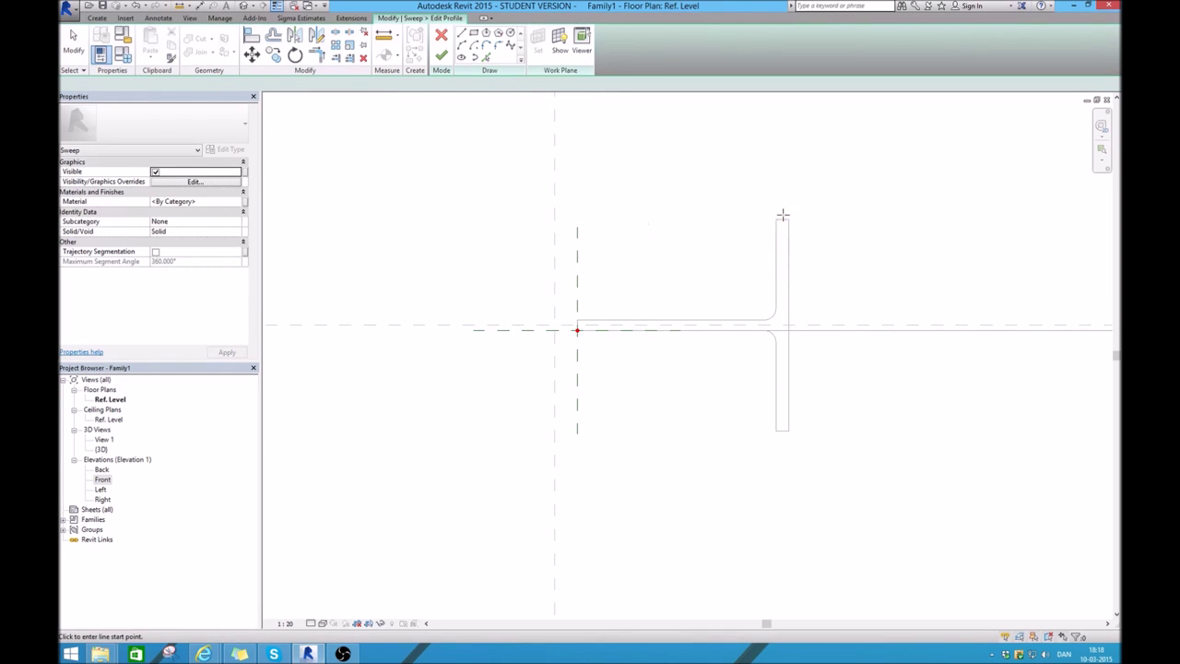
# Sketch the flange's outer, top and inner face lines from the reference-plane intersection
pyautogui.press('l')
pyautogui.press('i')
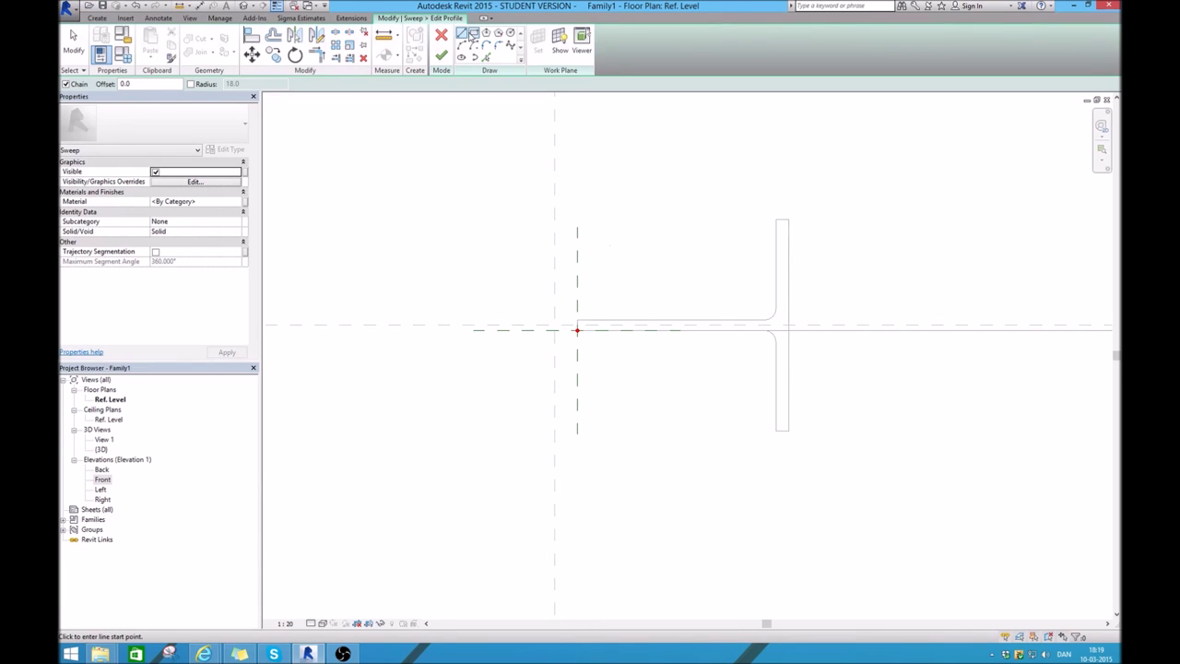
pyautogui.click(461, 33)
pyautogui.scroll(2, 581, 329)
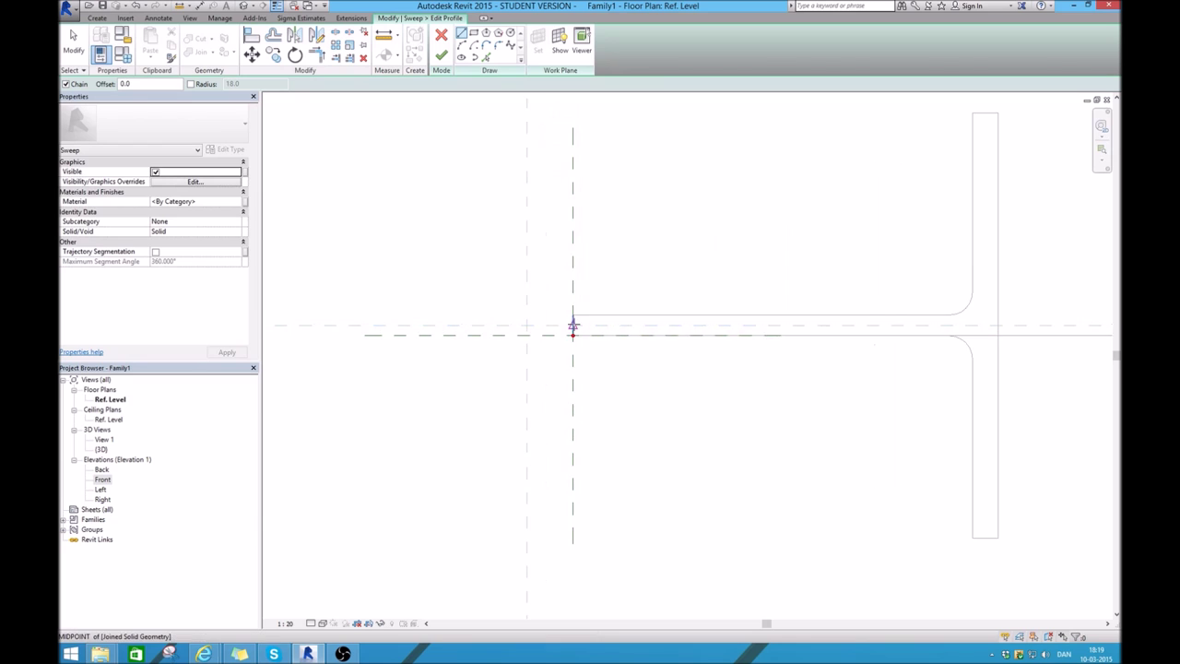
pyautogui.click(571, 330)
pyautogui.scroll(-2, 569, 203)
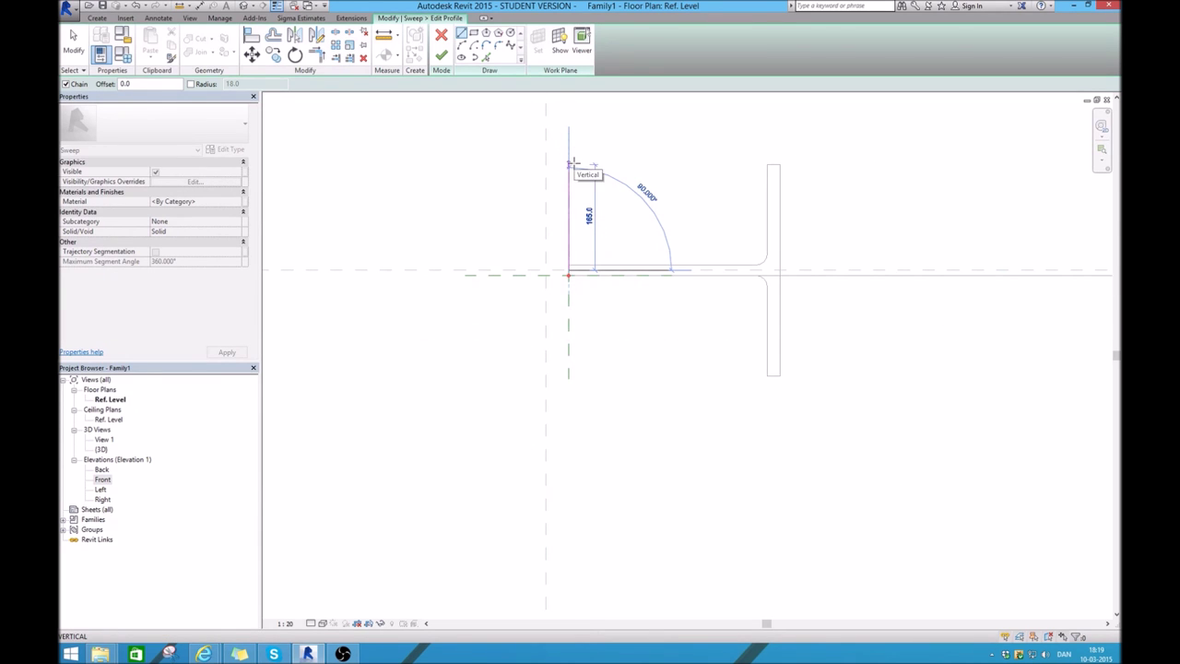
pyautogui.click(570, 164)
pyautogui.click(581, 164)
pyautogui.click(581, 265)
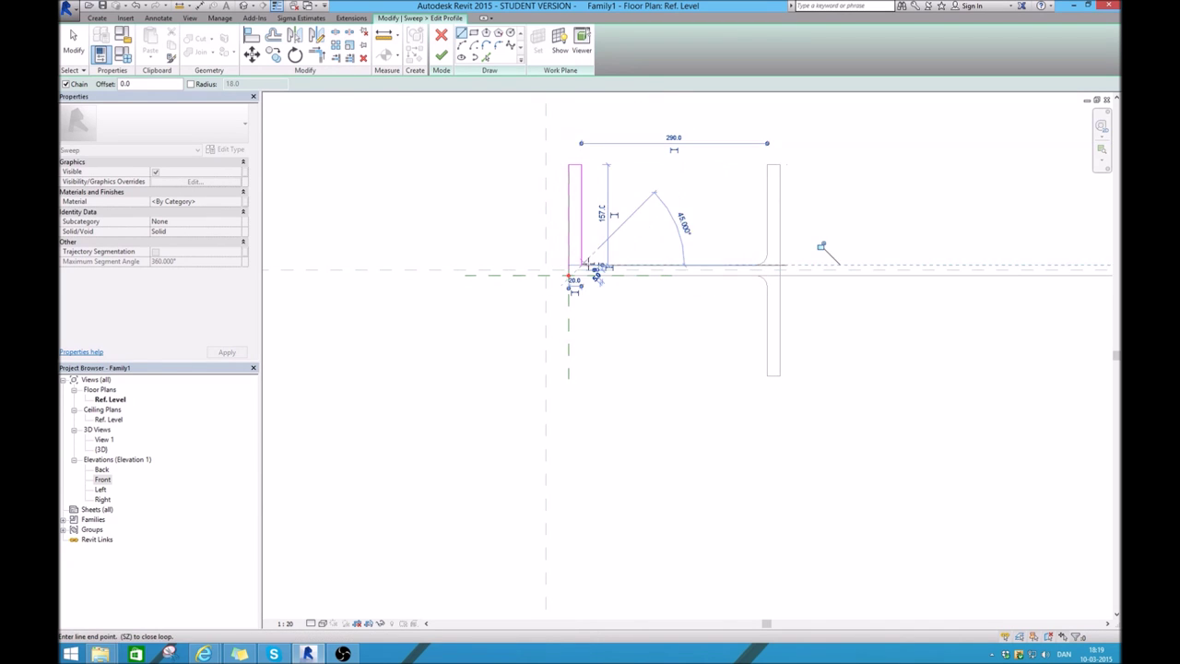
# Continue the profile with the web segment and the lower inner flange face
pyautogui.click(609, 266)
pyautogui.click(609, 275)
pyautogui.click(581, 274)
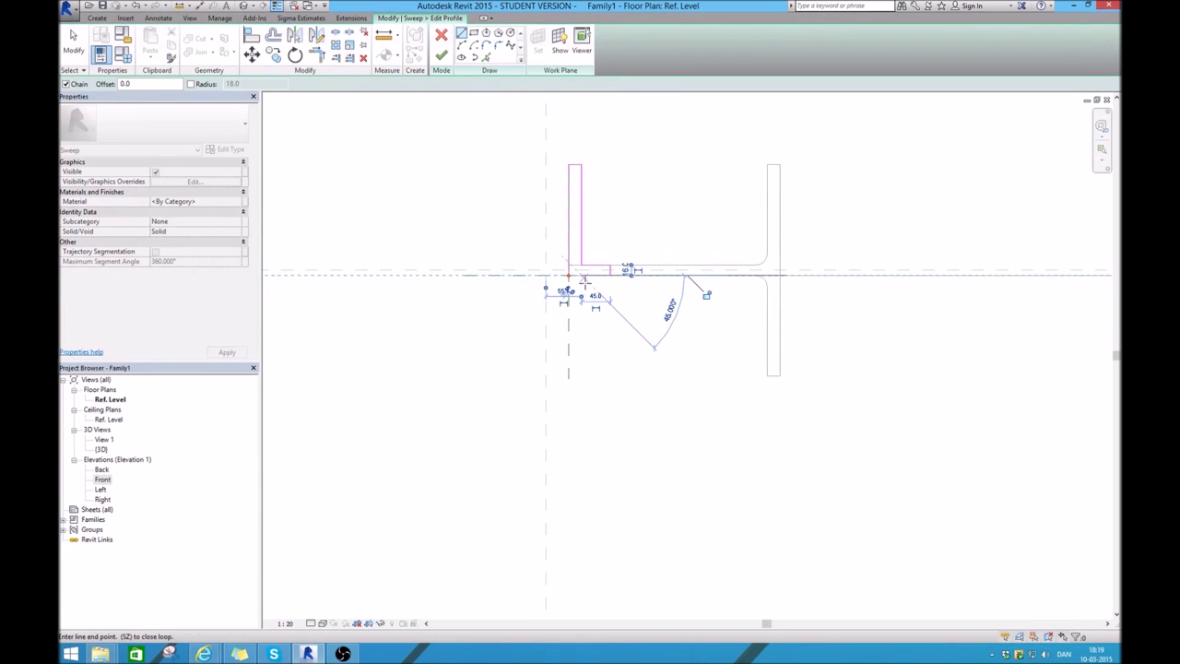
pyautogui.click(582, 343)
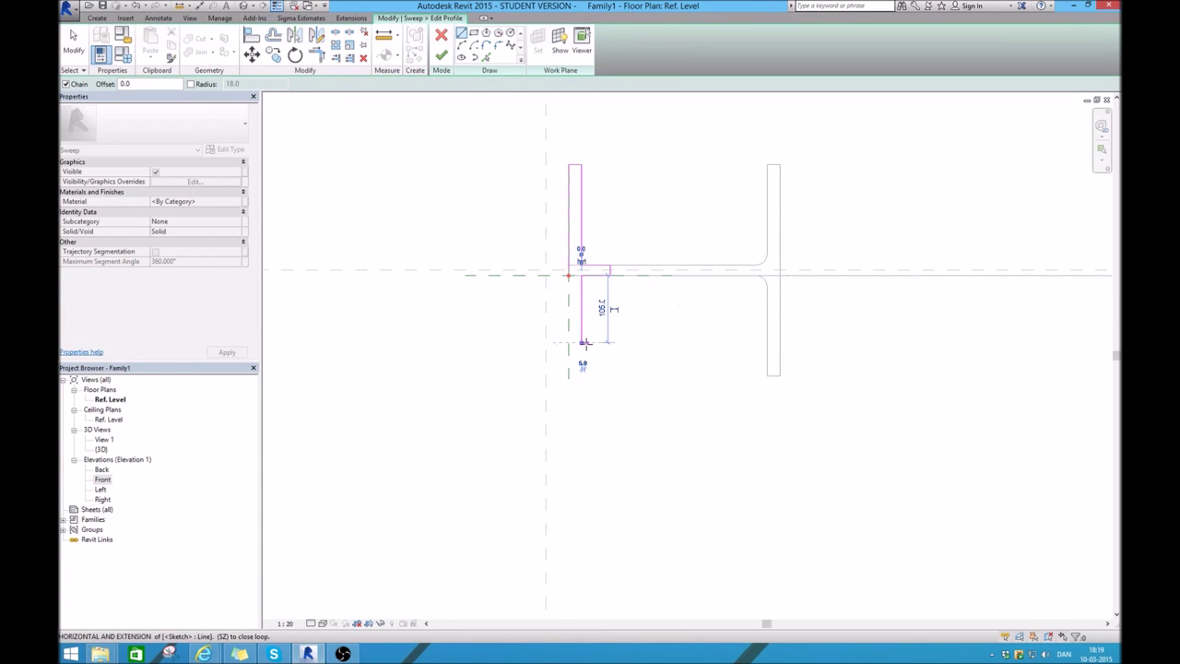
pyautogui.rightClick(615, 324)
pyautogui.click(643, 332)
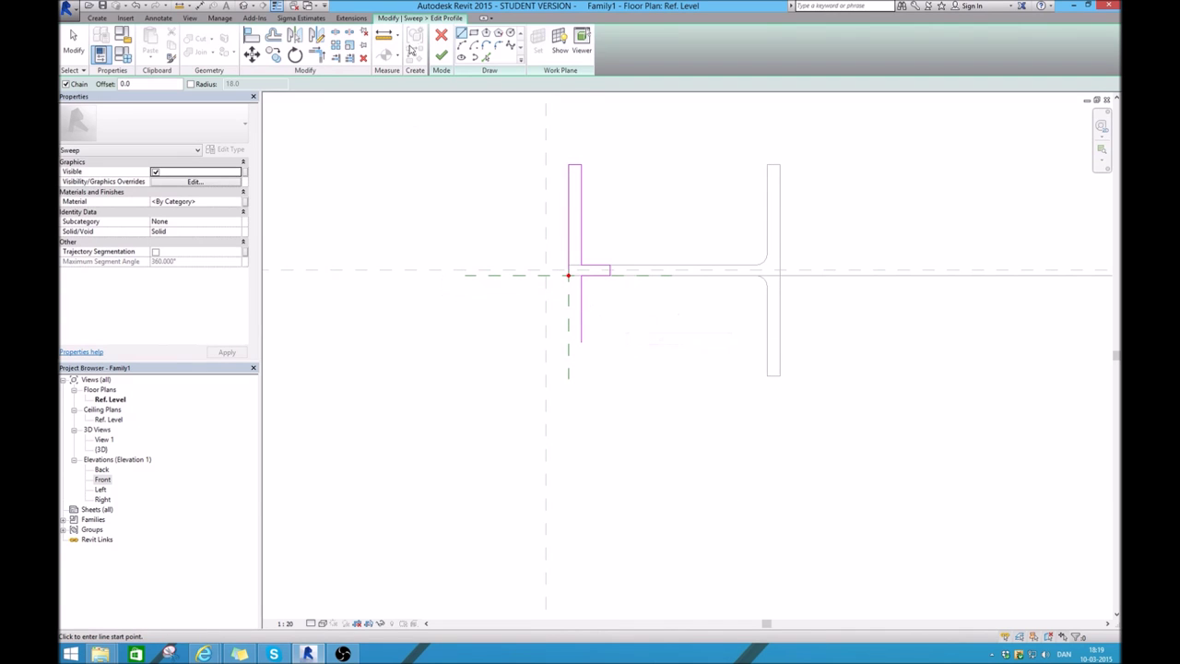
pyautogui.click(580, 355)
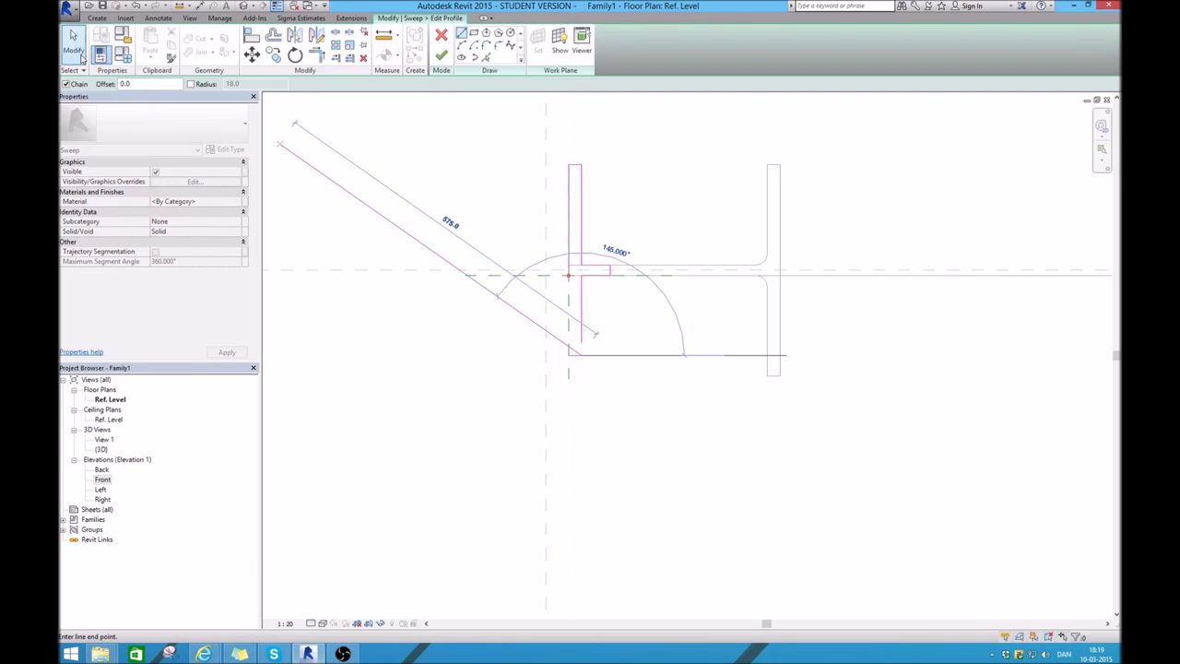
pyautogui.press('Escape')
pyautogui.press('Escape')
# Align the profile line's end to the bottom reference line
pyautogui.press('a')
pyautogui.press('l')
pyautogui.click(777, 376)
pyautogui.click(574, 359)
pyautogui.click(62, 40)
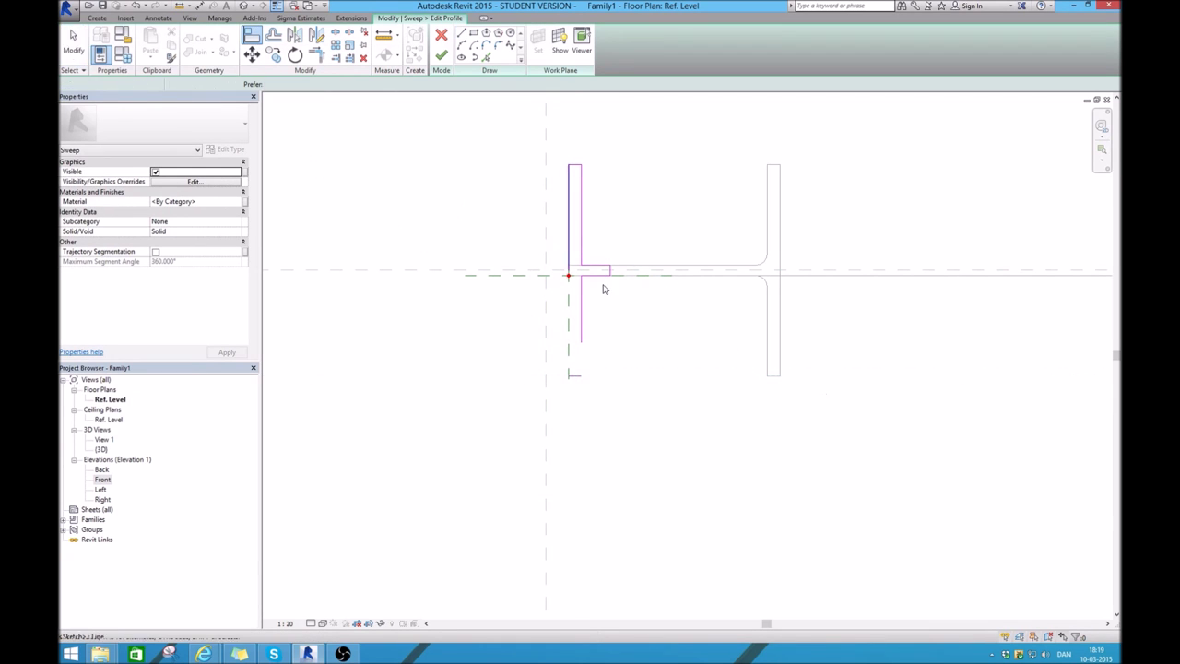
# Trim the profile corners, fillet the web-flange junction at 18 radius, and finish the sweep
pyautogui.click(316, 55)
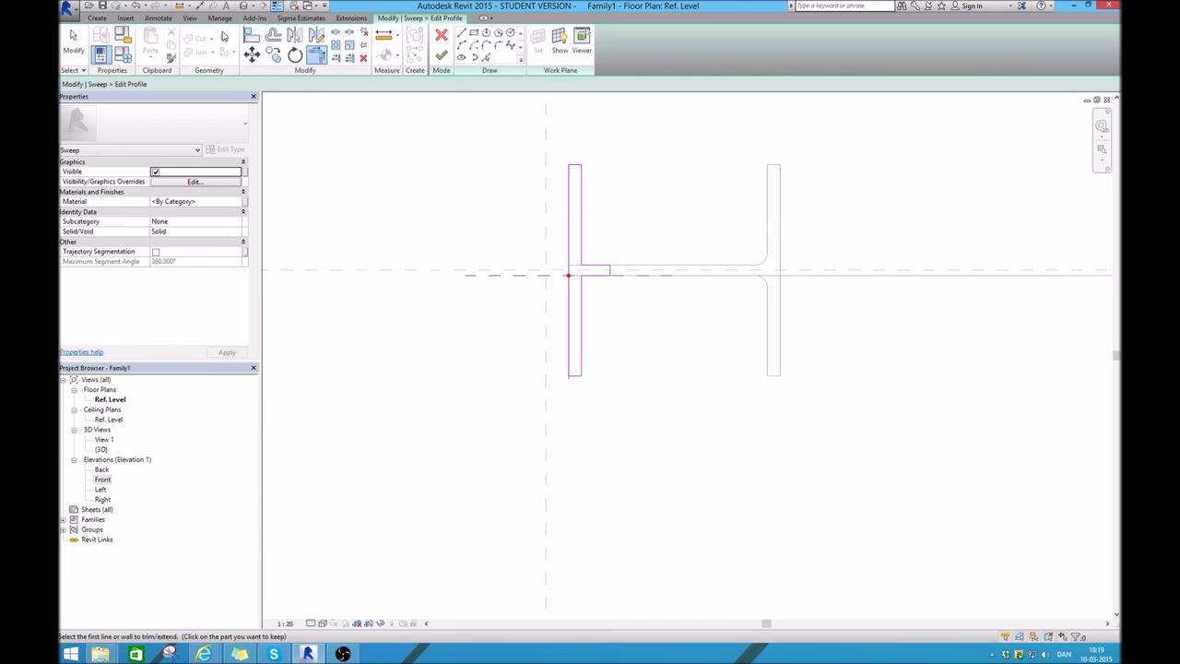
pyautogui.click(498, 44)
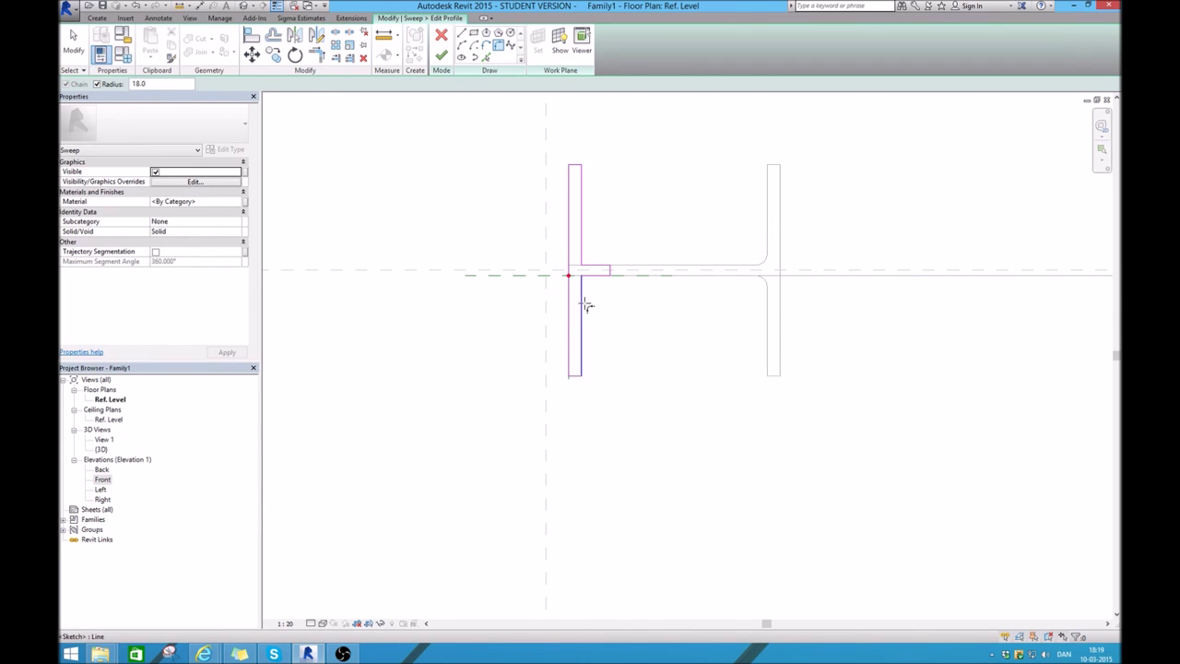
pyautogui.click(579, 243)
pyautogui.click(597, 265)
pyautogui.click(440, 61)
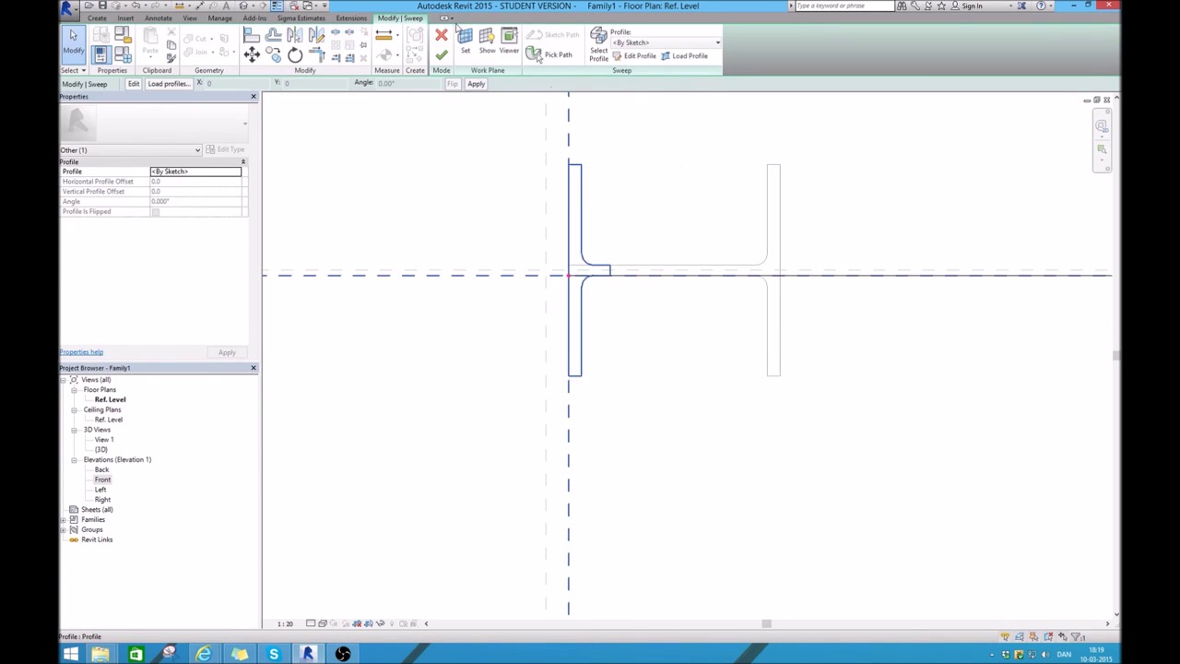
pyautogui.click(450, 57)
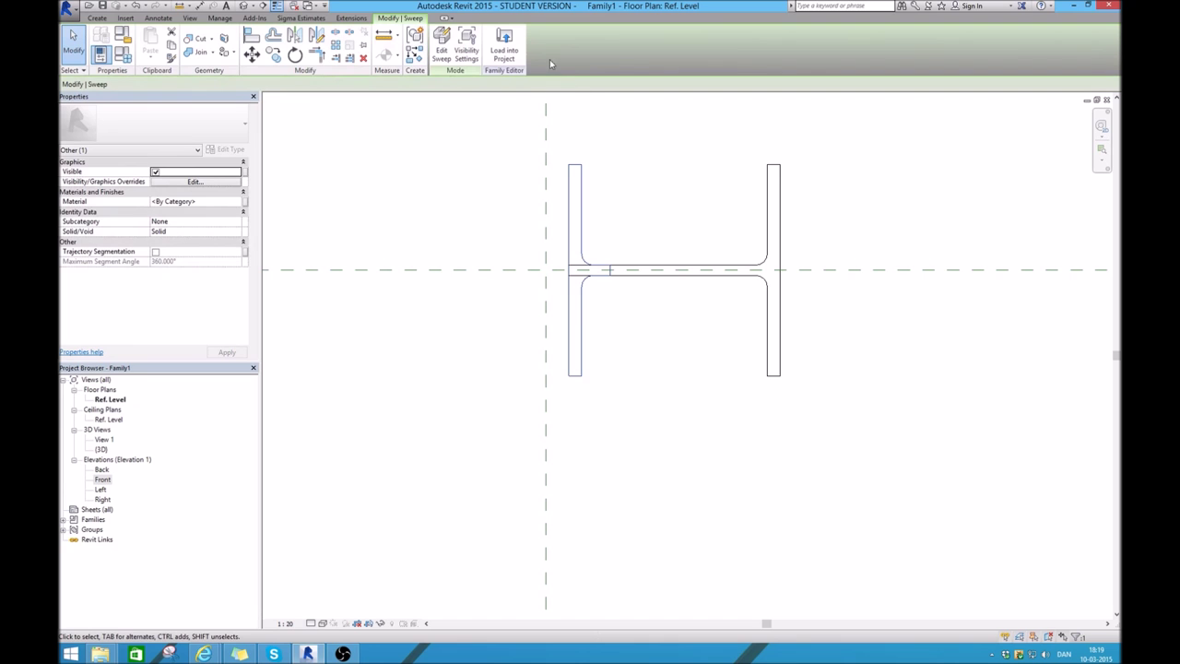
# In the {3D} view, try joining the beam solids and dismiss the circular-reference error
pyautogui.click(243, 6)
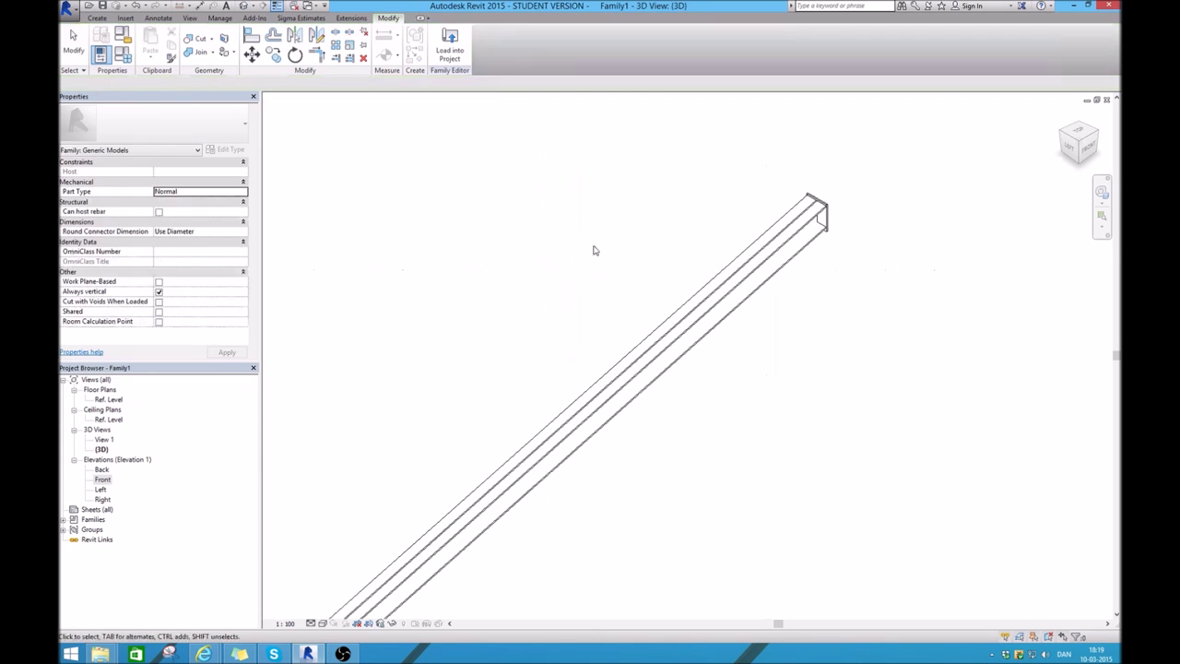
pyautogui.scroll(2, 635, 279)
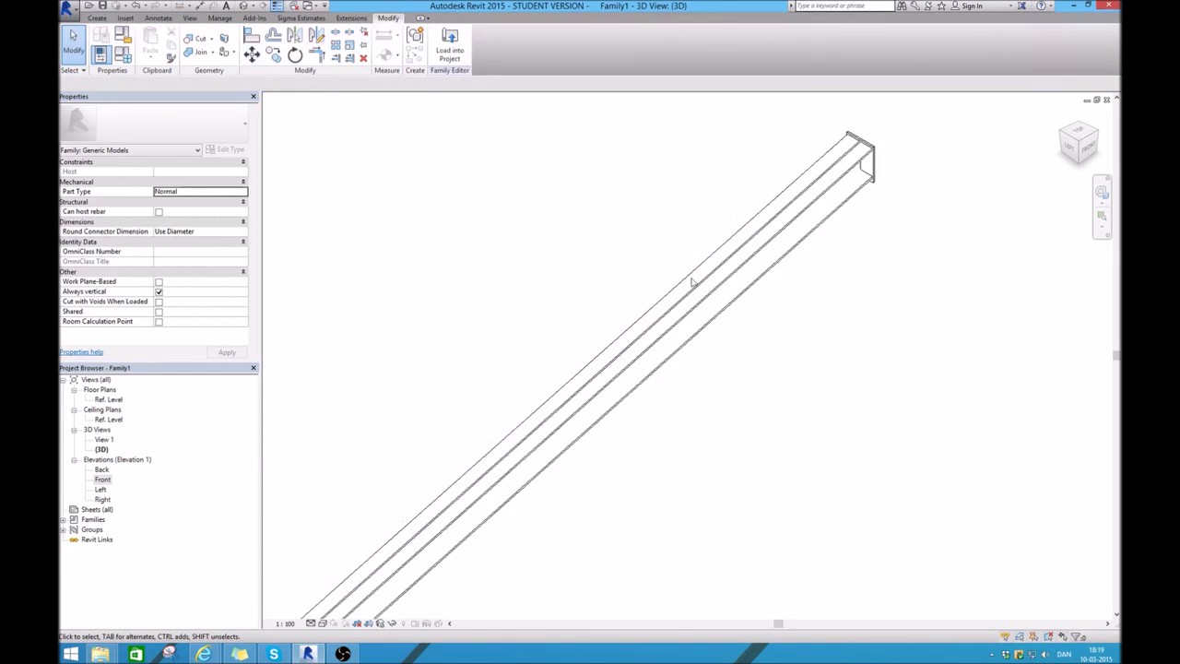
pyautogui.scroll(3, 635, 278)
pyautogui.click(192, 52)
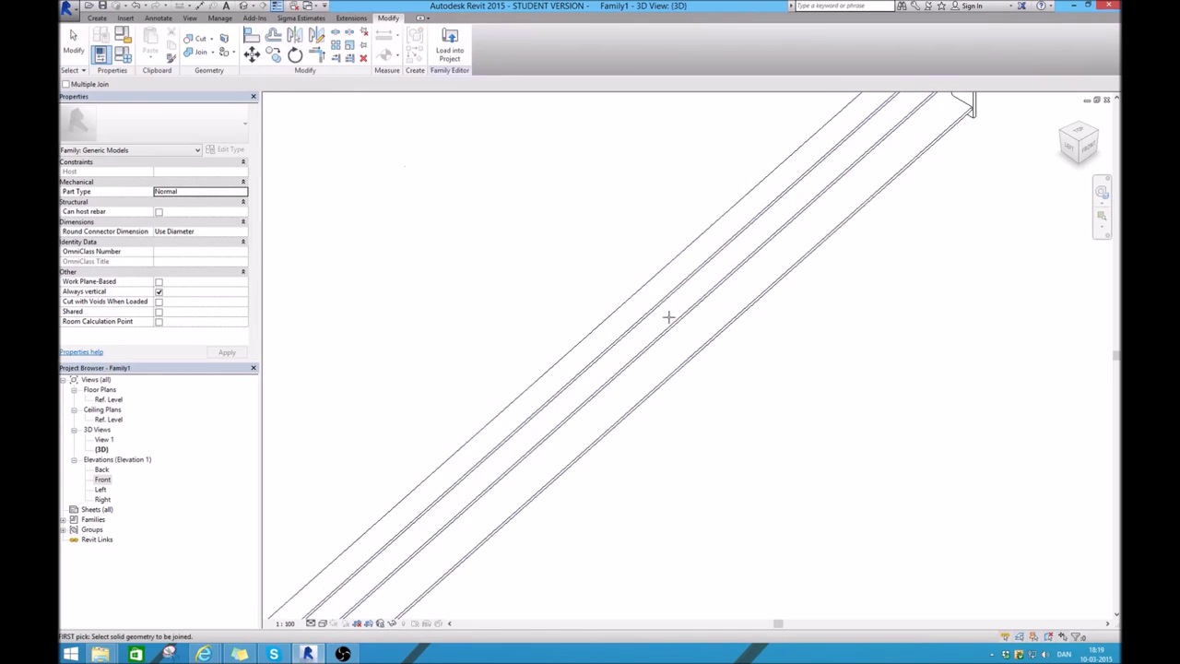
pyautogui.click(692, 337)
pyautogui.click(665, 343)
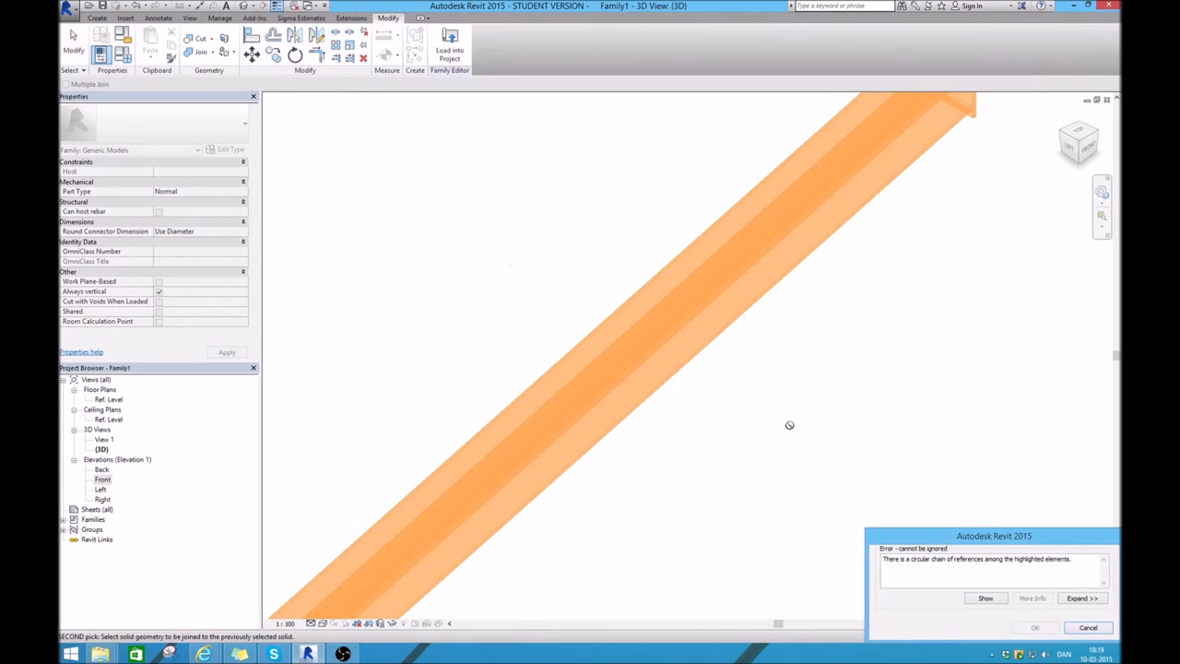
pyautogui.click(1086, 627)
pyautogui.scroll(-3, 830, 452)
pyautogui.scroll(-1, 762, 440)
pyautogui.scroll(-2, 738, 452)
pyautogui.scroll(1, 648, 590)
pyautogui.scroll(2, 649, 553)
pyautogui.scroll(2, 647, 521)
pyautogui.scroll(-2, 648, 516)
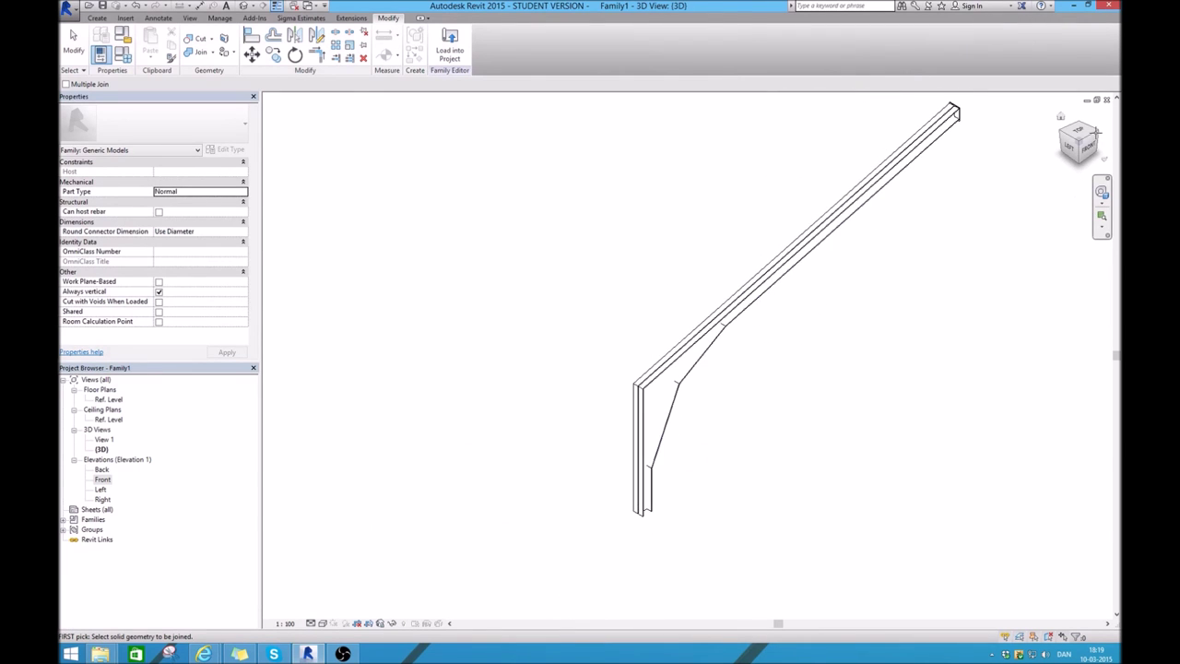
pyautogui.press('Escape')
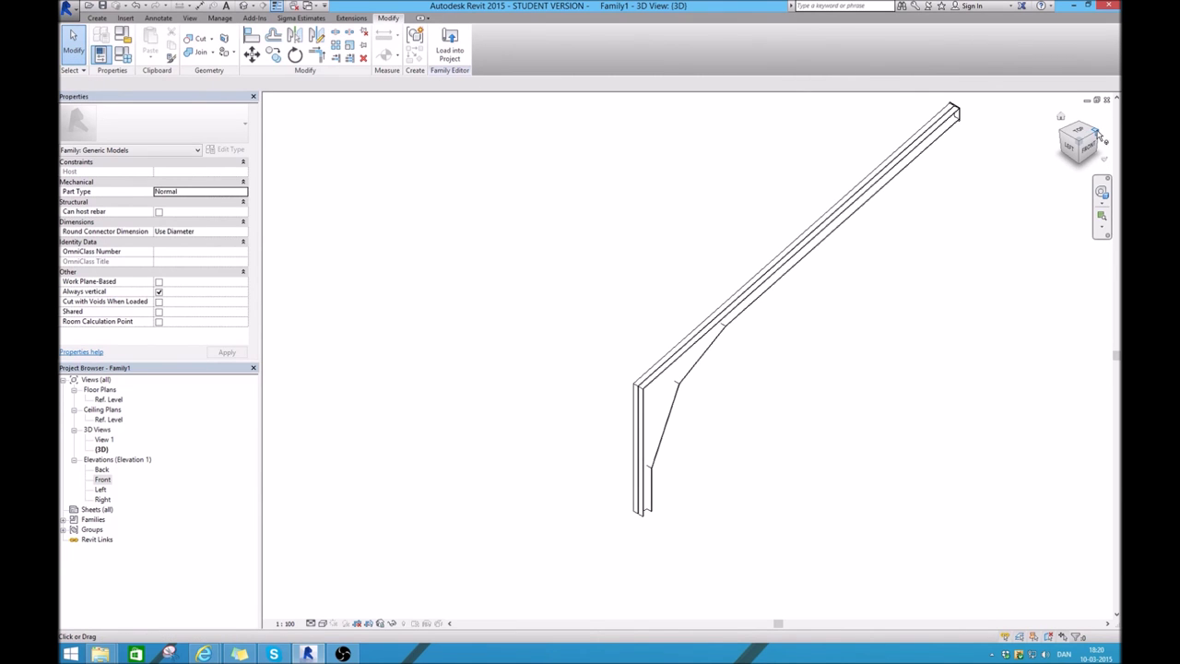
# Orbit the frame to a side perspective and select the end plate at the beam end
pyautogui.moveTo(1097, 136); pyautogui.dragTo(868, 398)
pyautogui.scroll(3, 869, 398)
pyautogui.scroll(2, 741, 281)
pyautogui.scroll(2, 676, 385)
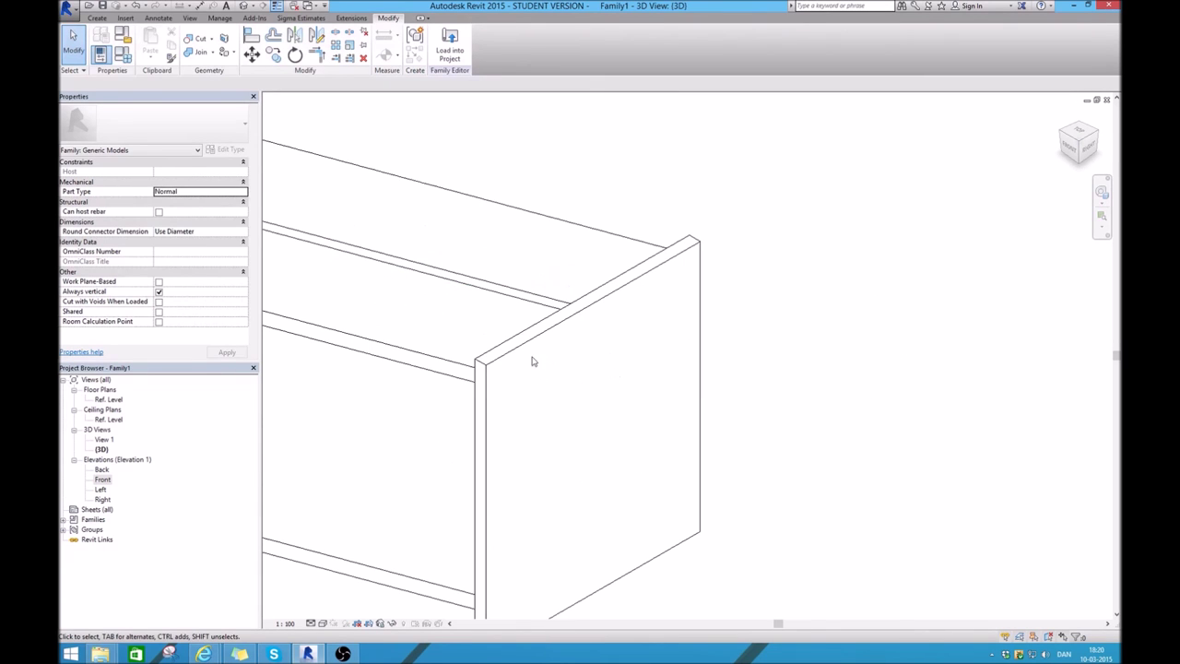
pyautogui.click(572, 351)
pyautogui.scroll(-2, 640, 354)
# In the Front elevation, resize the end plate at the sloped beam's end to 15.0 thick
pyautogui.scroll(-1, 580, 356)
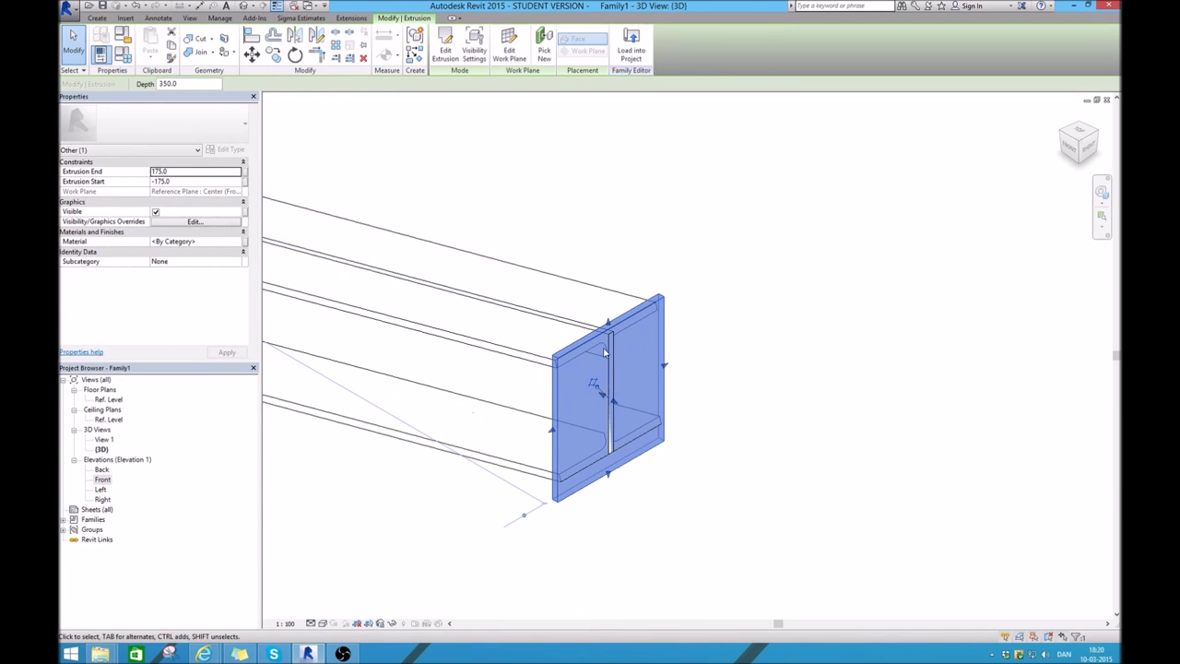
pyautogui.doubleClick(104, 479)
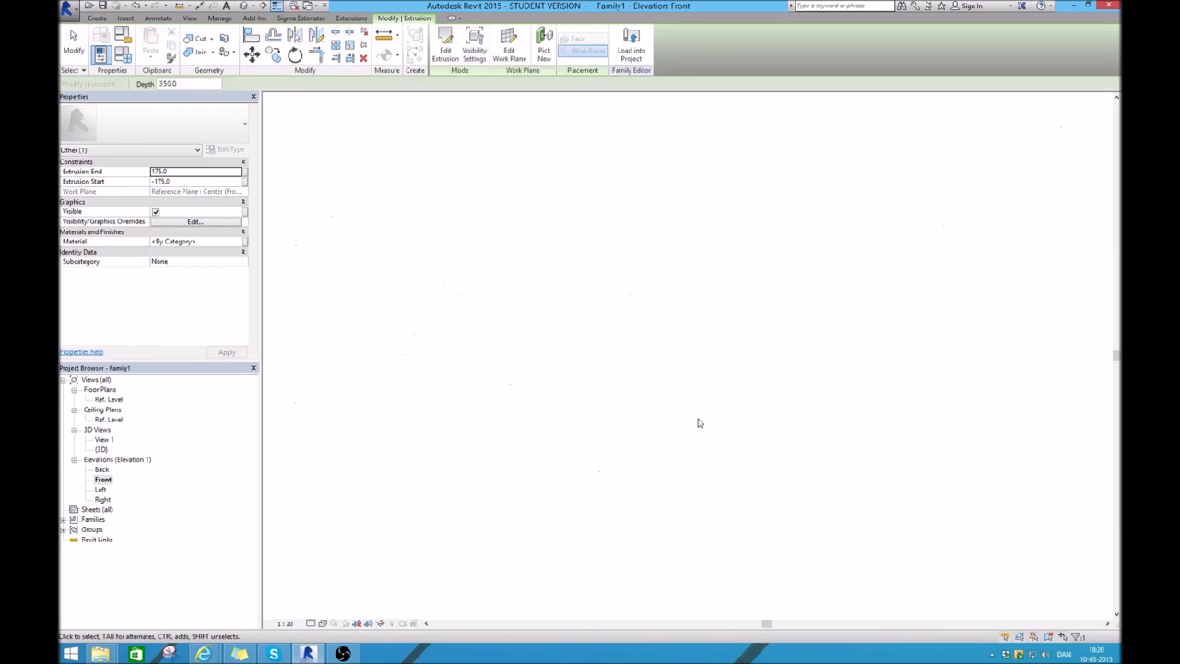
pyautogui.scroll(2, 771, 315)
pyautogui.scroll(2, 756, 311)
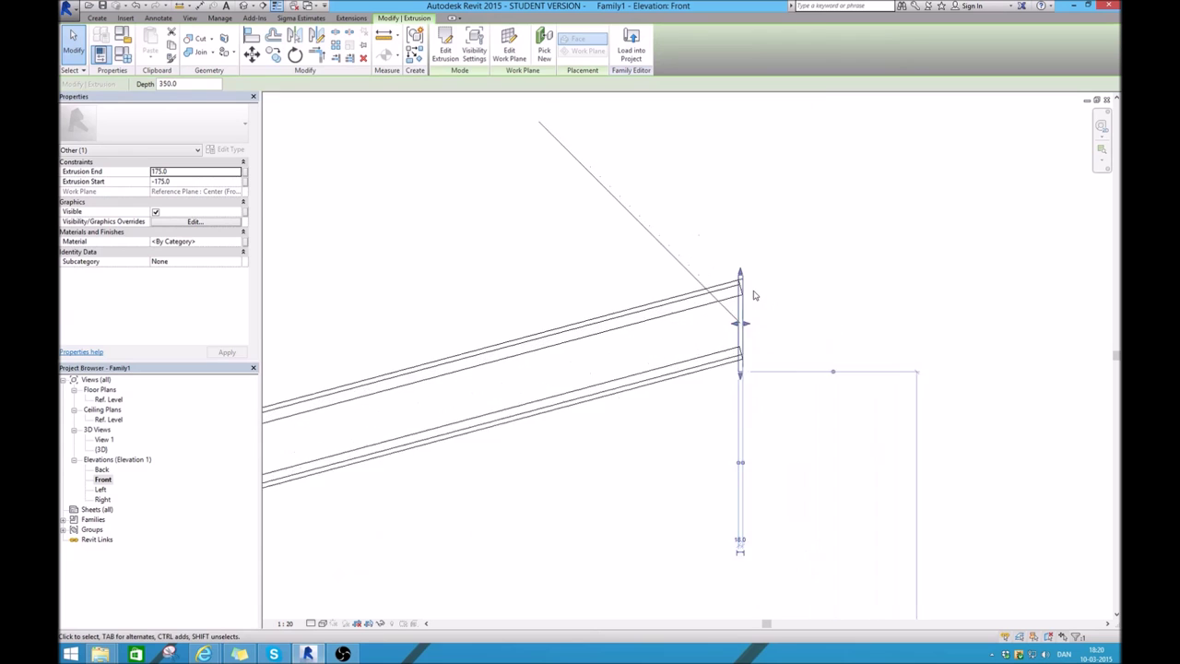
pyautogui.scroll(2, 750, 295)
pyautogui.moveTo(721, 366)
pyautogui.mouseDown()
pyautogui.moveTo(702, 366)
pyautogui.moveTo(725, 369)
pyautogui.mouseUp()
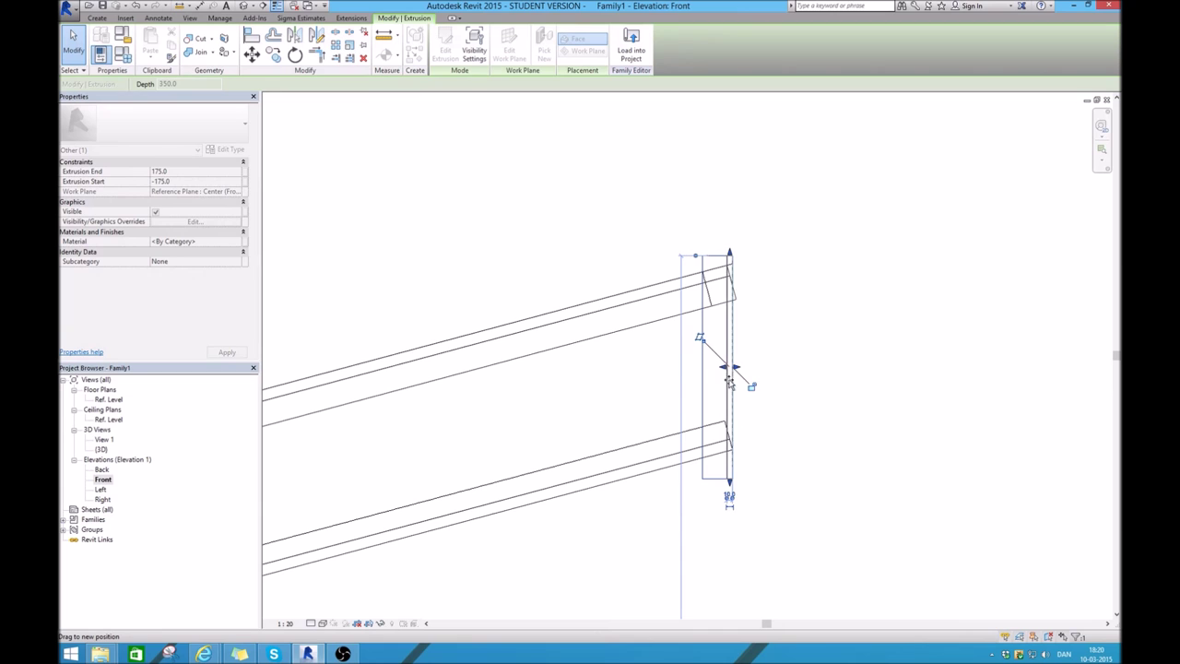
pyautogui.moveTo(727, 368); pyautogui.dragTo(726, 369)
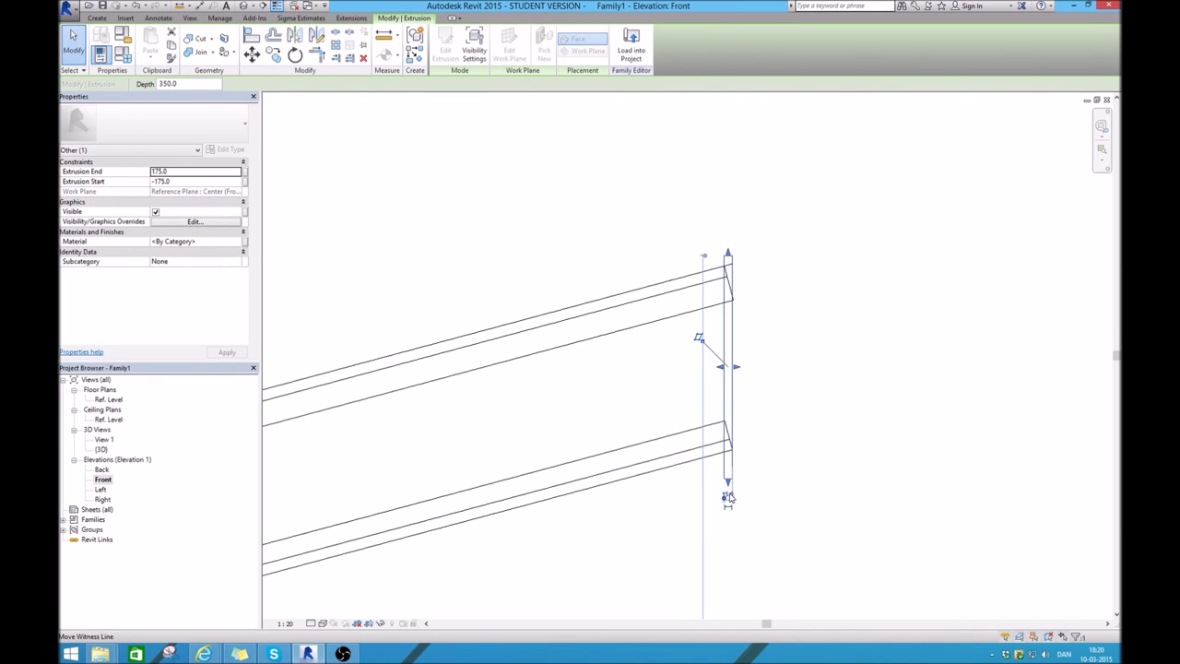
pyautogui.scroll(2, 738, 521)
pyautogui.click(717, 465)
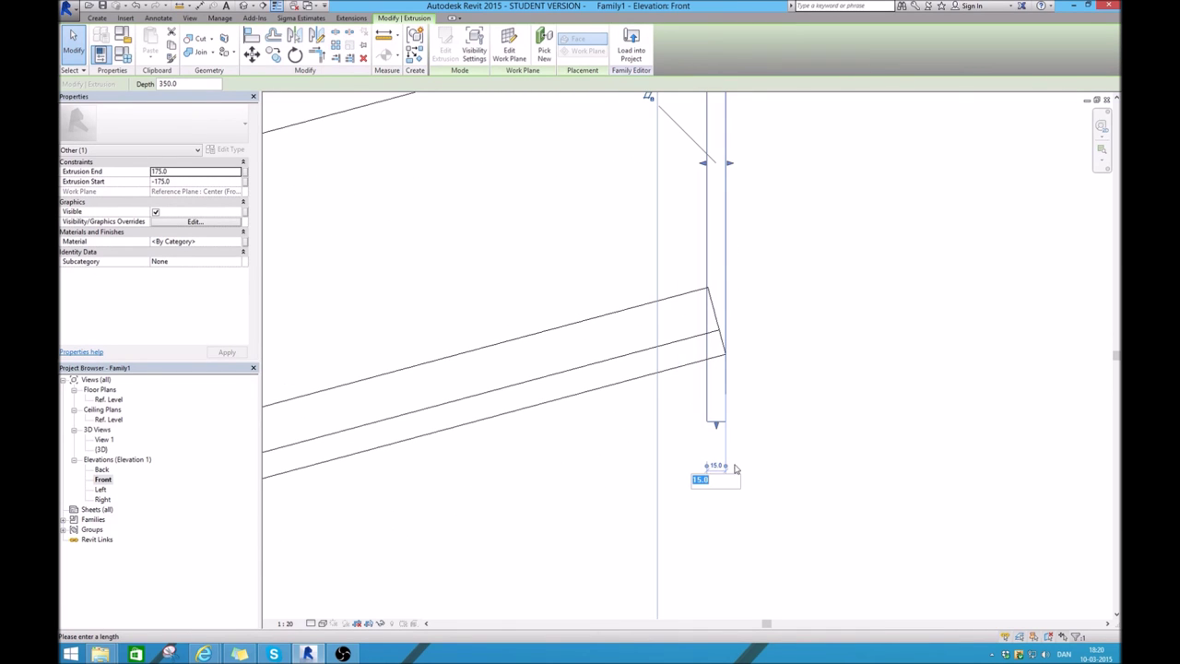
pyautogui.press('Return')
pyautogui.click(801, 470)
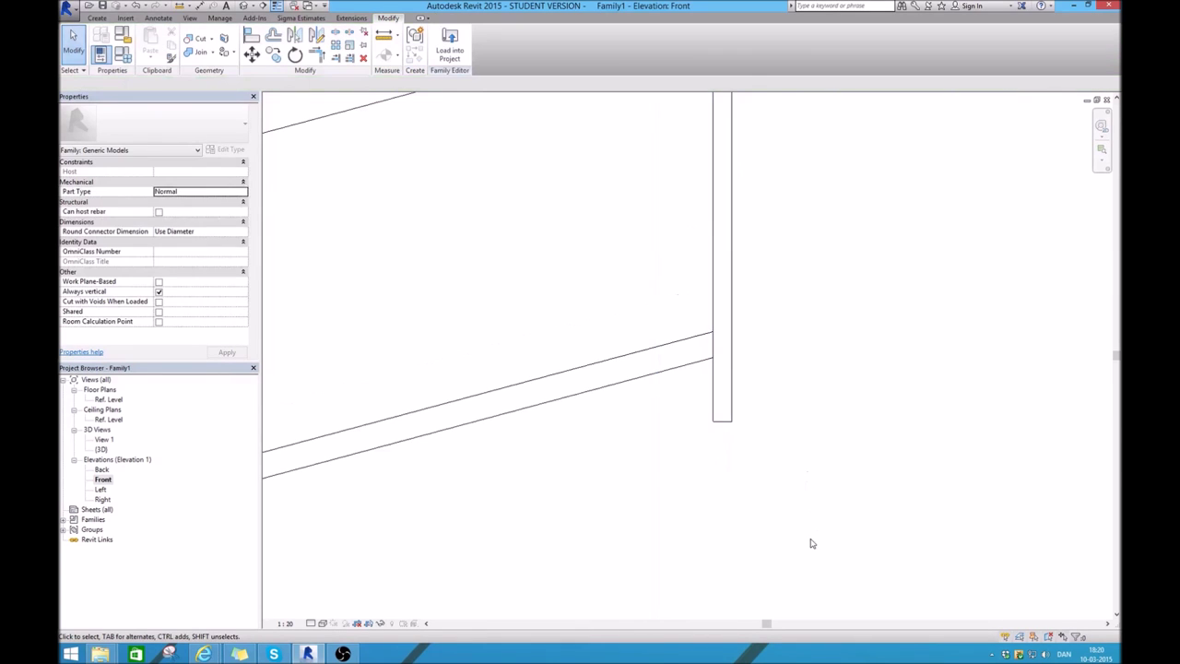
pyautogui.scroll(-3, 800, 544)
pyautogui.scroll(1, 805, 348)
pyautogui.scroll(1, 764, 397)
pyautogui.scroll(1, 768, 378)
pyautogui.scroll(1, 768, 372)
pyautogui.scroll(2, 768, 372)
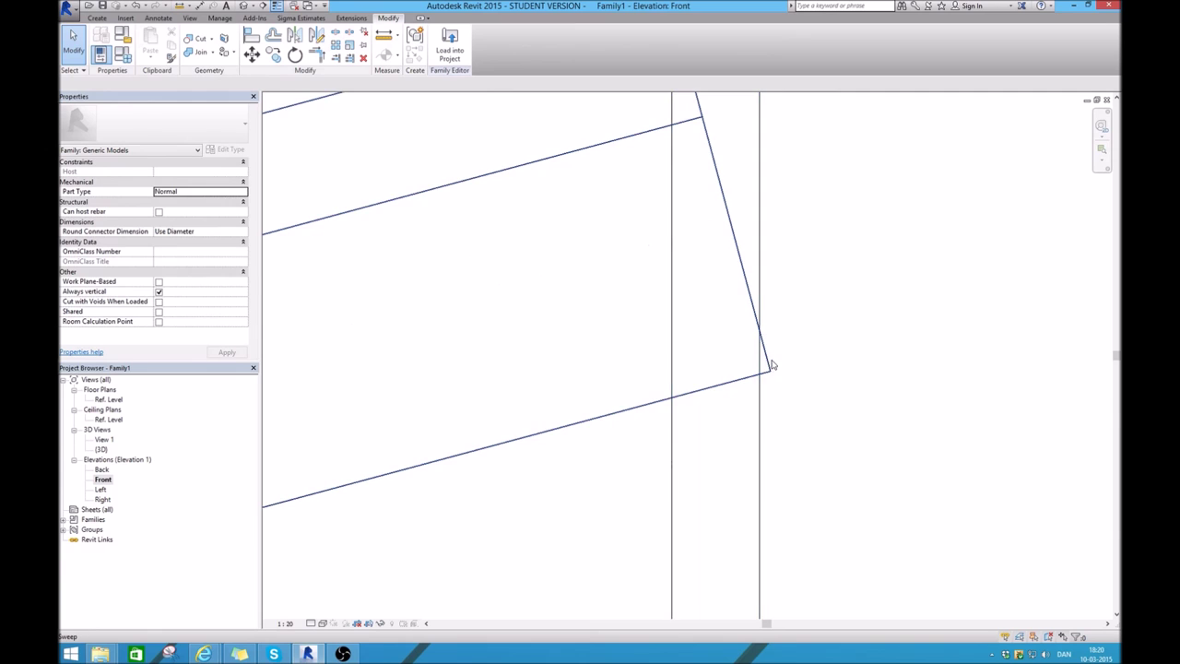
pyautogui.scroll(-2, 762, 377)
pyautogui.scroll(-1, 762, 380)
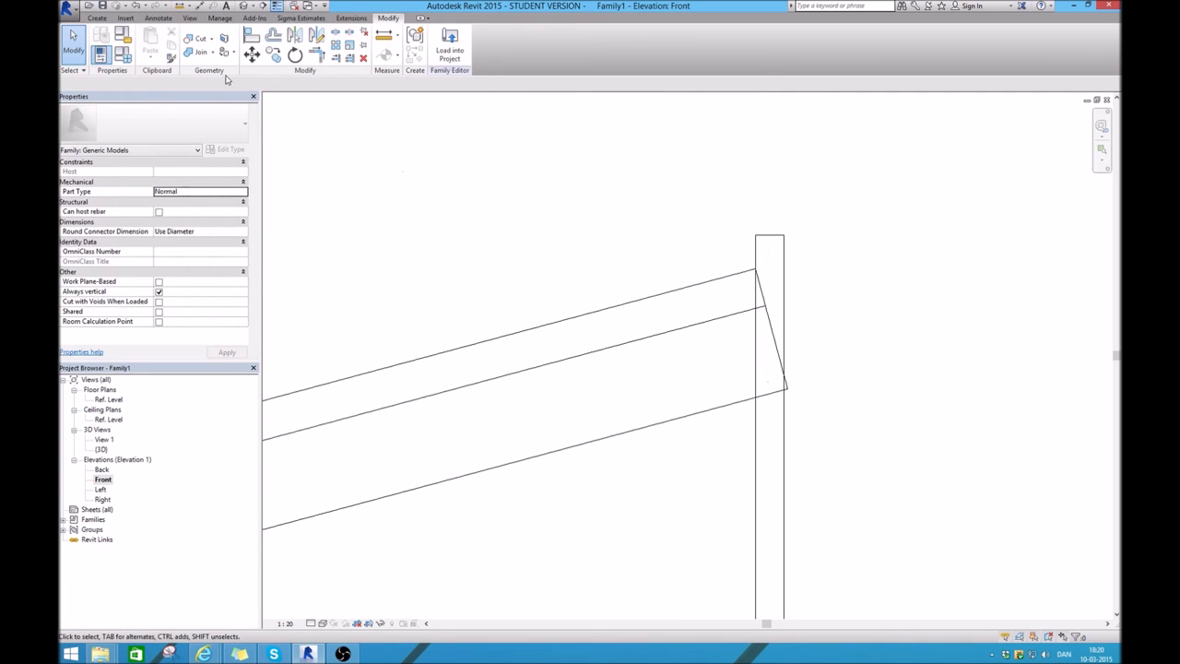
pyautogui.click(199, 54)
pyautogui.click(698, 327)
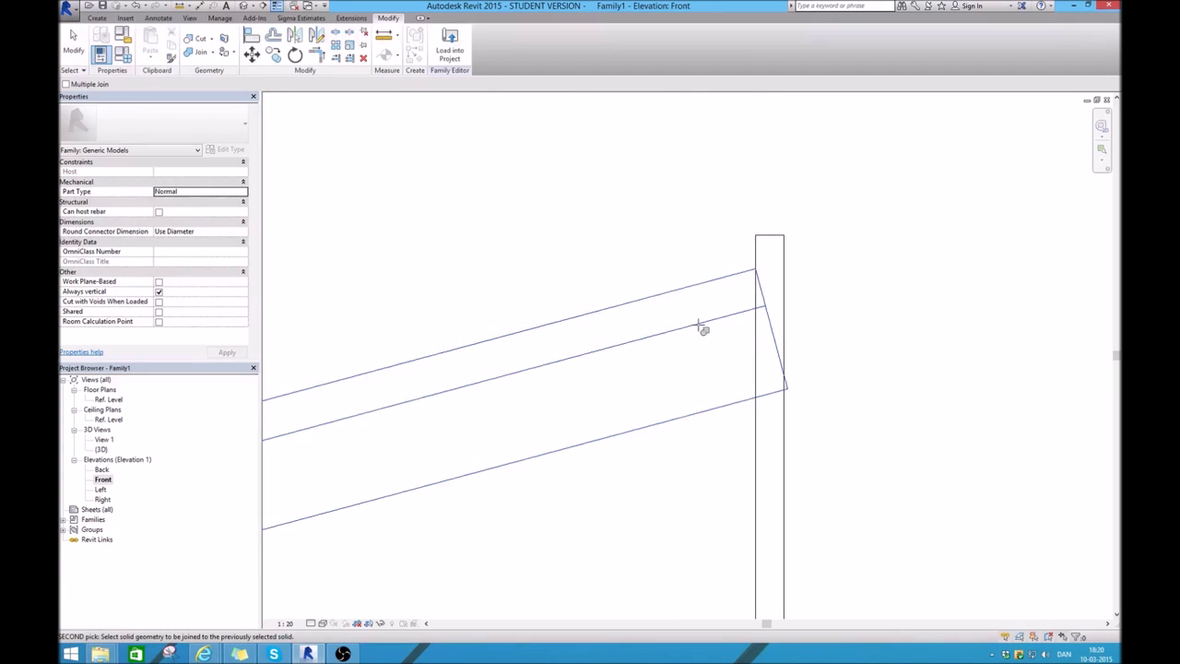
pyautogui.click(753, 408)
pyautogui.click(756, 419)
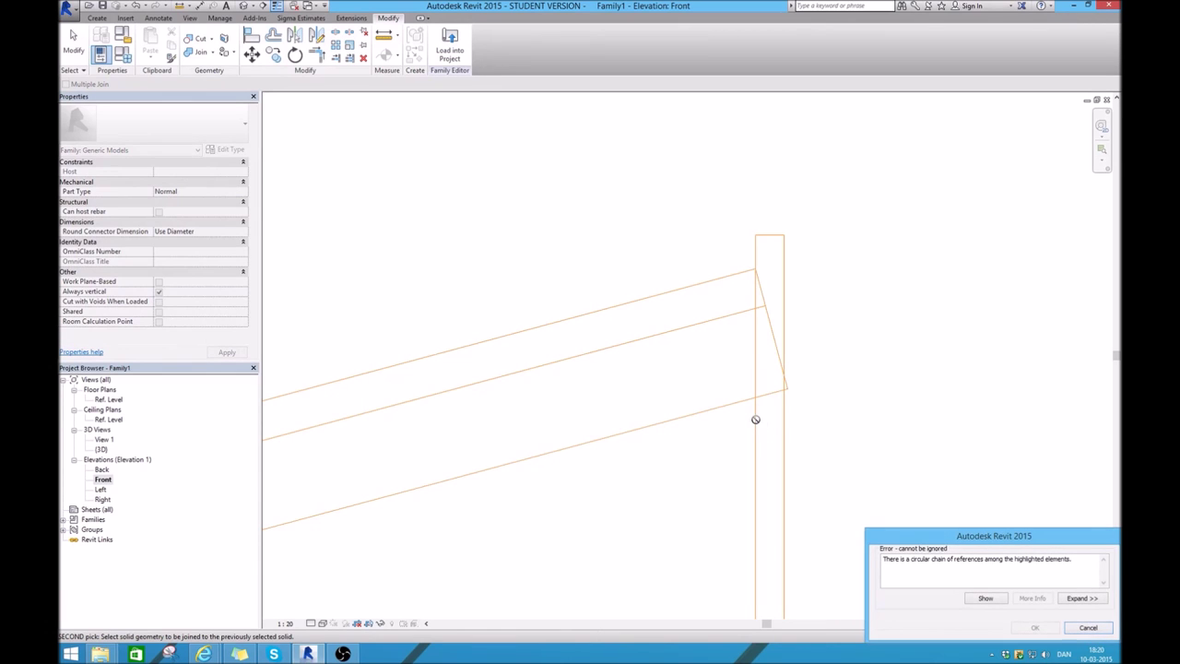
pyautogui.click(1083, 629)
pyautogui.scroll(-3, 980, 448)
pyautogui.scroll(-1, 882, 408)
pyautogui.scroll(-2, 882, 407)
pyautogui.scroll(-2, 663, 555)
pyautogui.press('Escape')
pyautogui.scroll(2, 869, 421)
pyautogui.scroll(2, 908, 410)
pyautogui.scroll(2, 879, 434)
pyautogui.scroll(3, 825, 369)
pyautogui.scroll(2, 806, 322)
pyautogui.scroll(2, 806, 321)
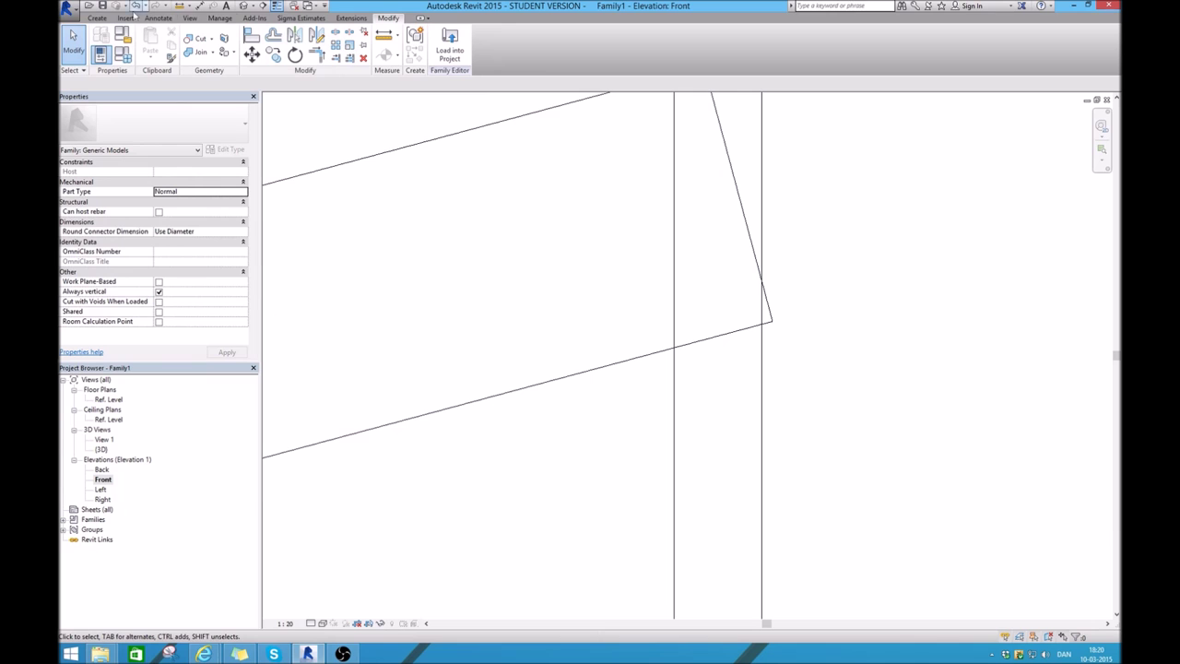
pyautogui.click(96, 17)
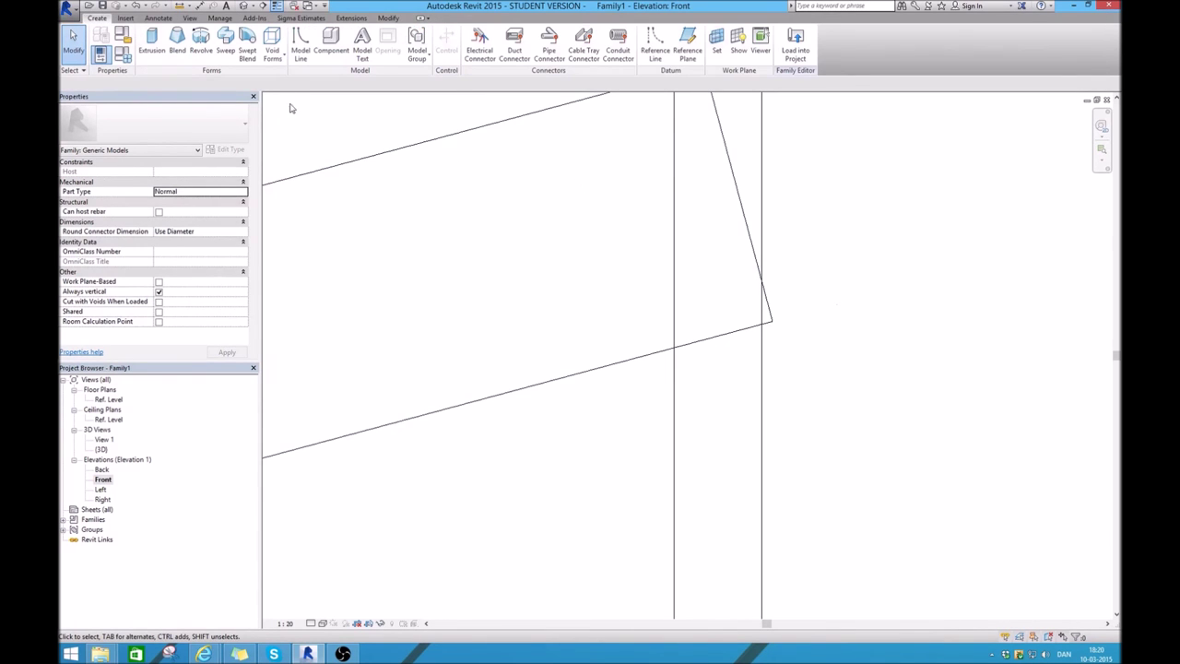
pyautogui.click(243, 6)
pyautogui.scroll(2, 608, 359)
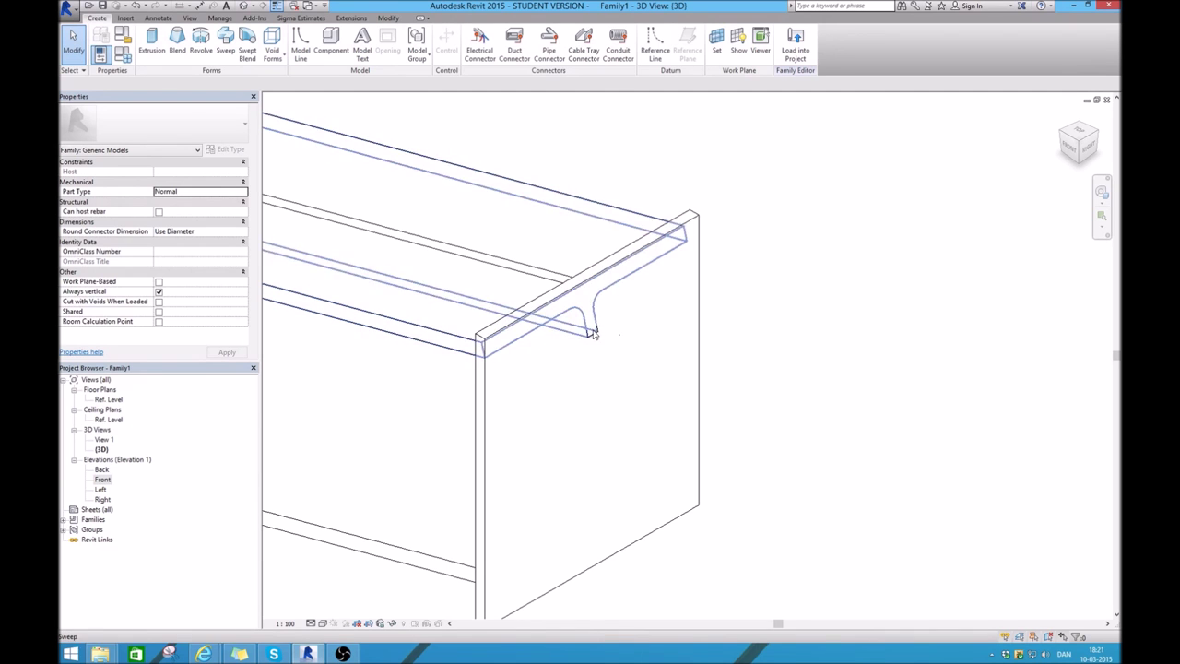
pyautogui.click(101, 480)
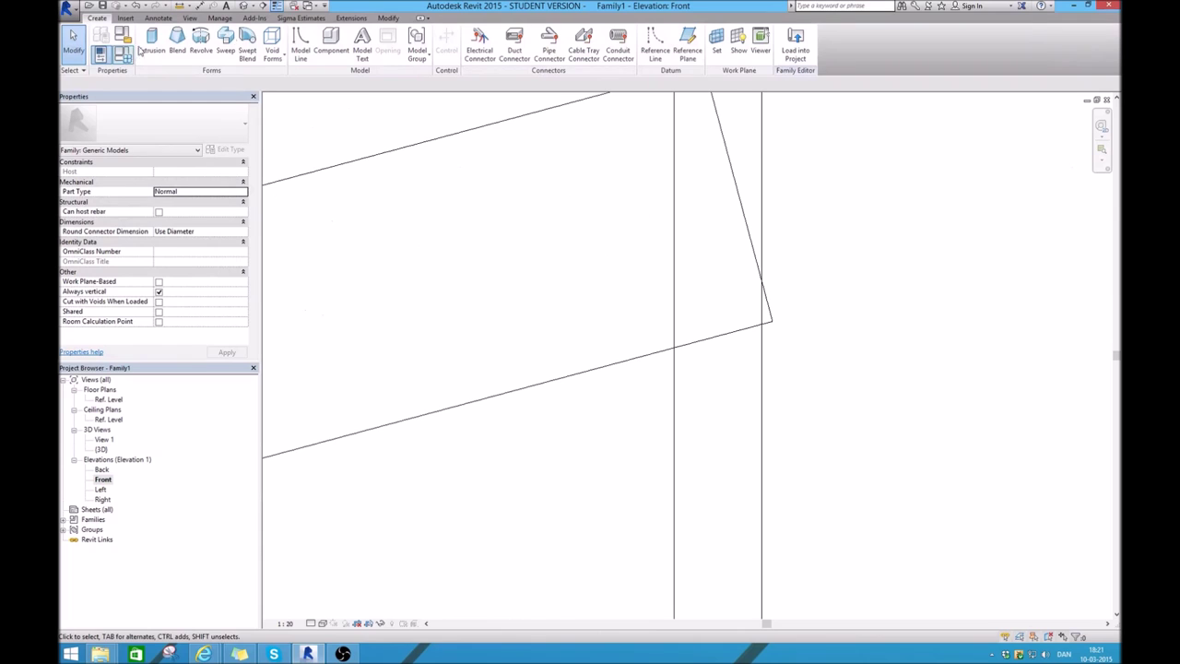
pyautogui.click(272, 46)
pyautogui.click(282, 80)
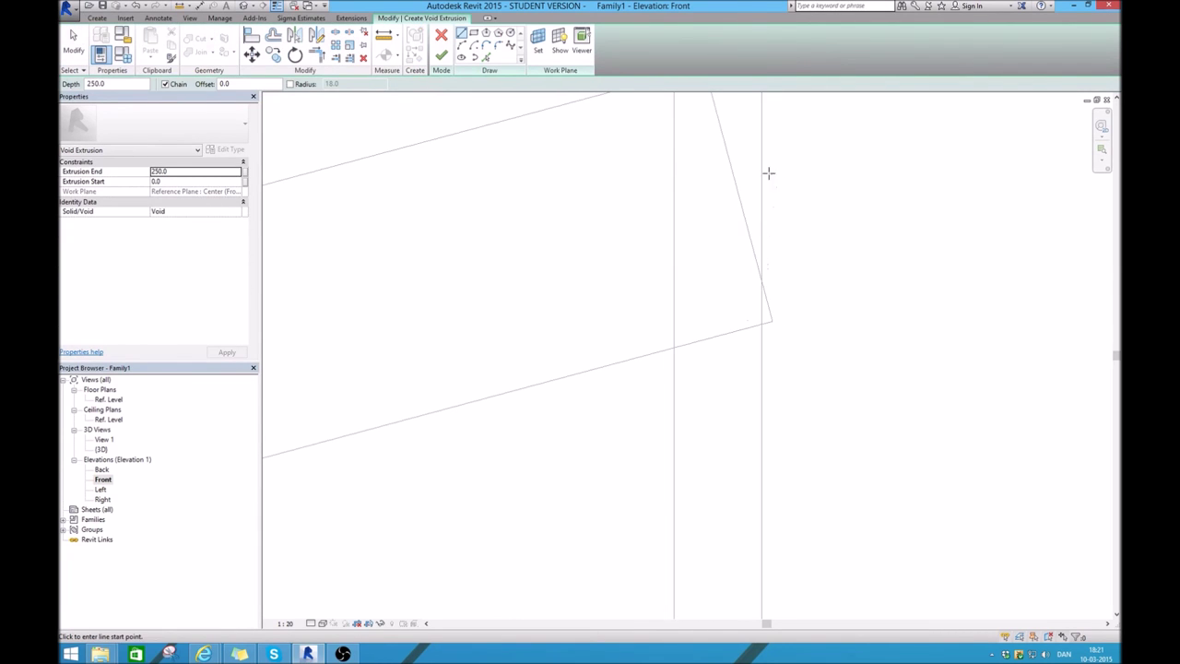
# Sketch a rectangular void extrusion over the beam tip protruding past the end plate
pyautogui.click(761, 221)
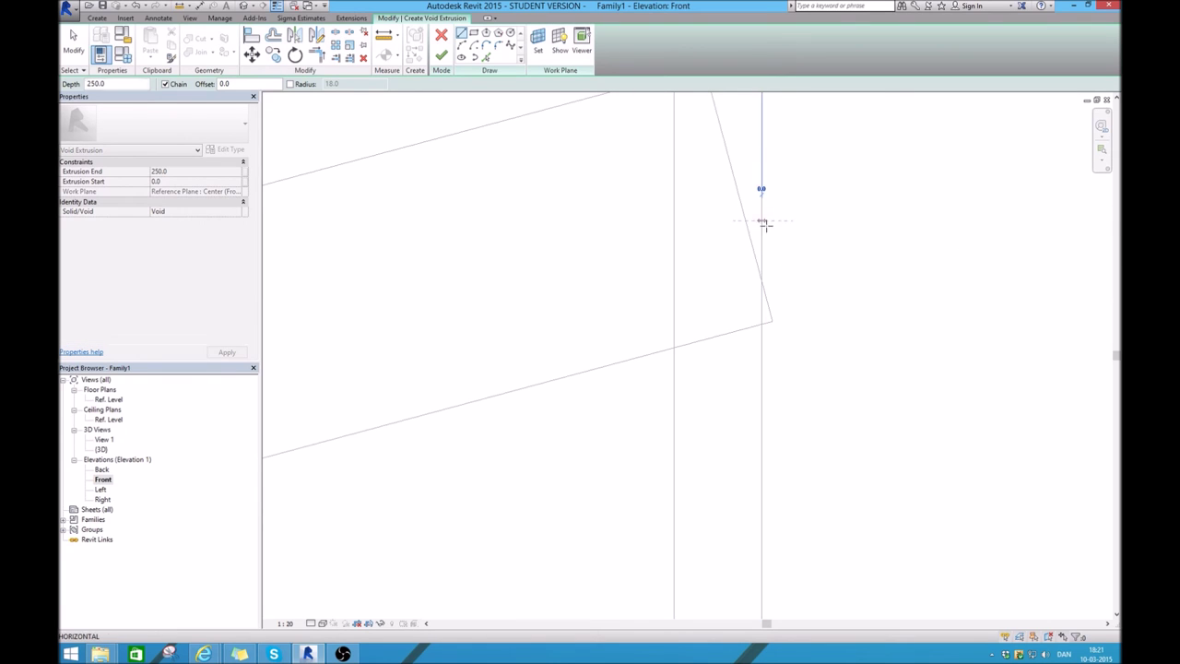
pyautogui.click(473, 35)
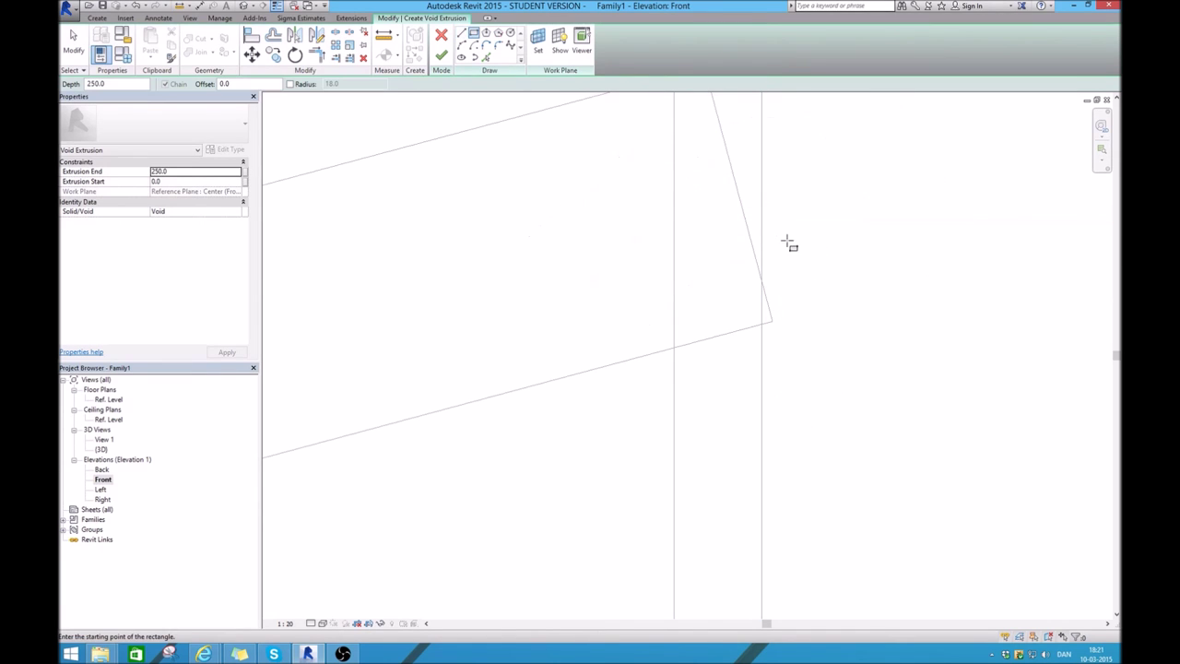
pyautogui.click(762, 221)
pyautogui.click(801, 401)
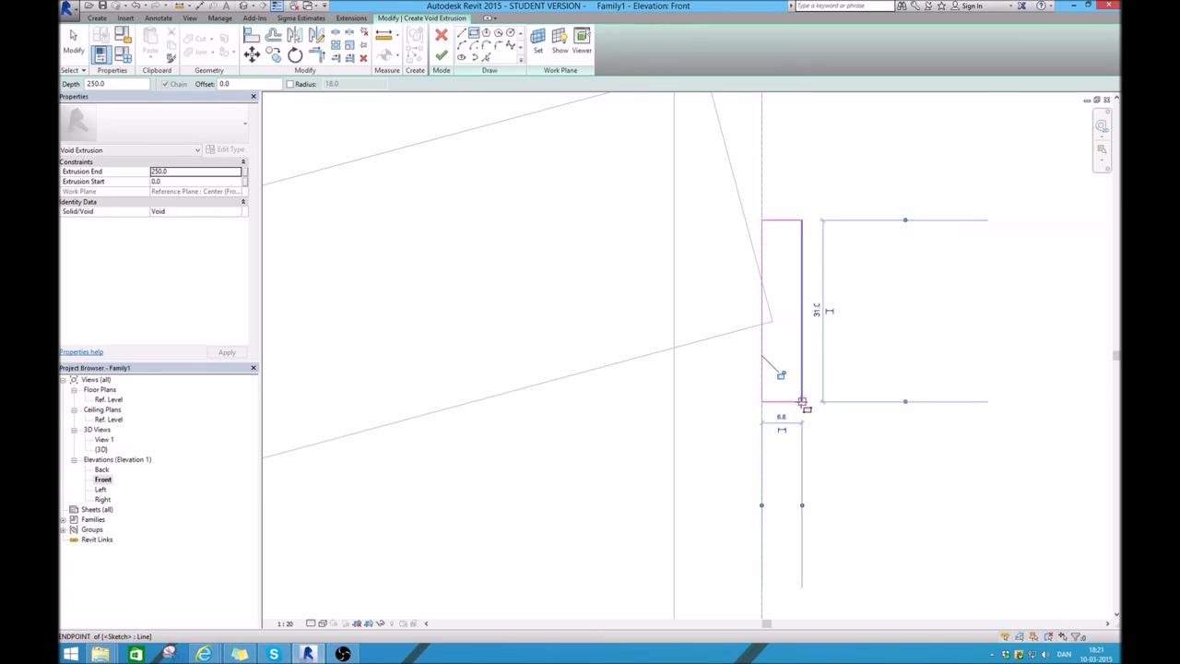
pyautogui.click(440, 55)
pyautogui.click(909, 318)
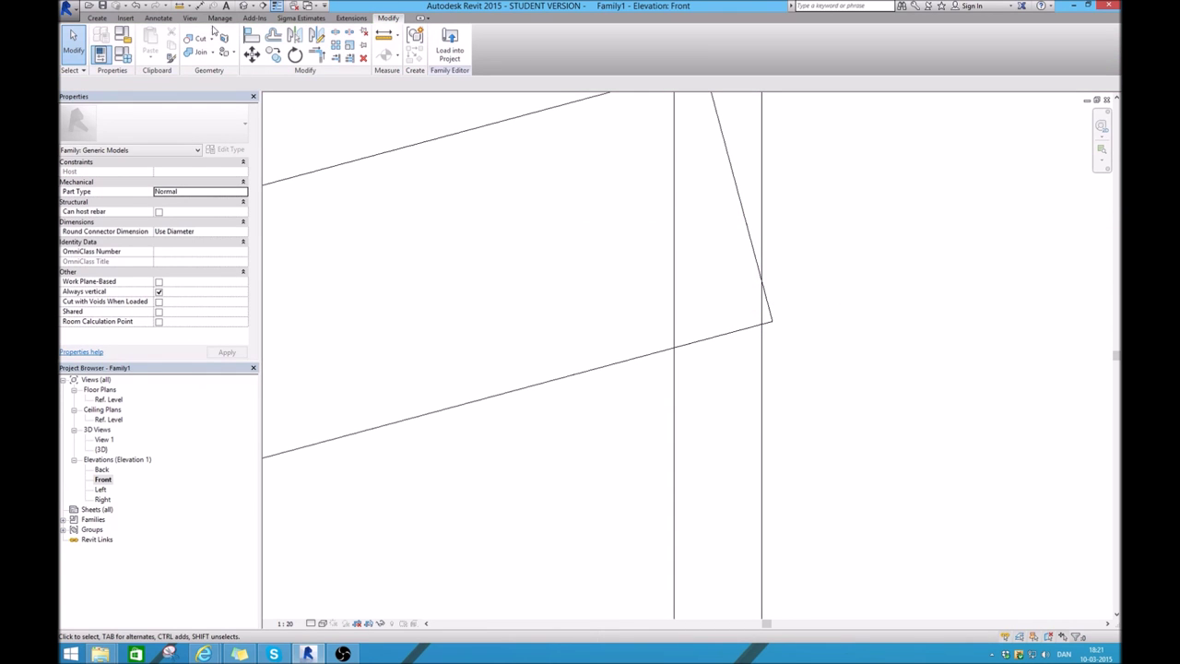
# In 3D, extend the void through the full beam depth, then return to the Front elevation
pyautogui.click(244, 7)
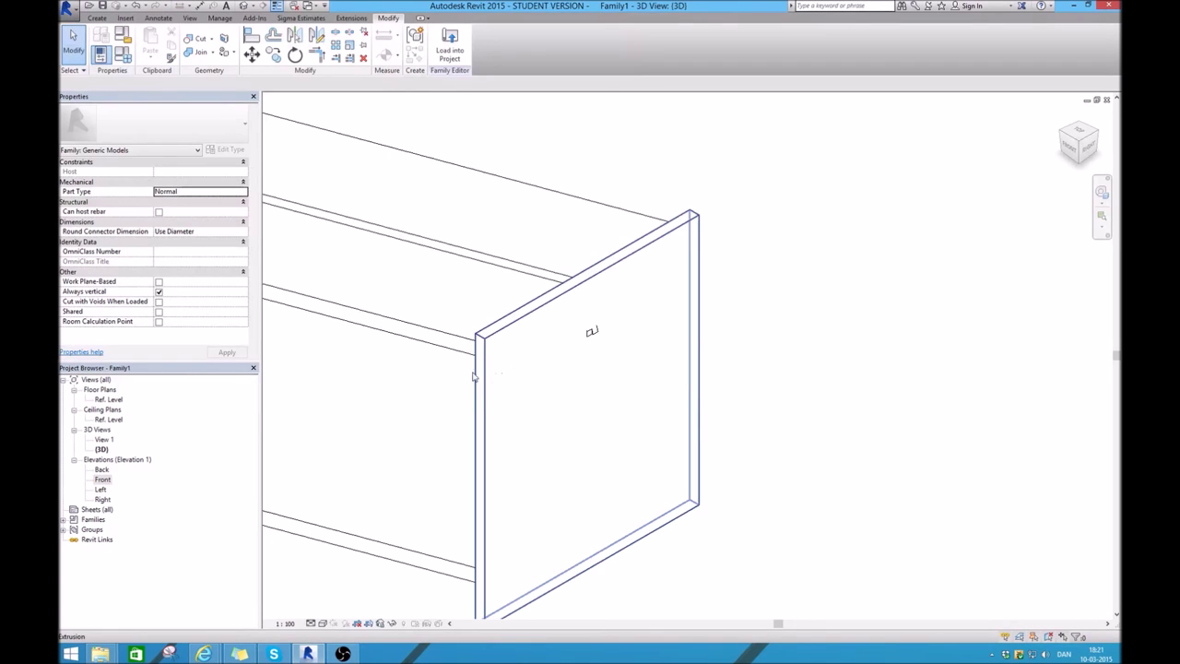
pyautogui.scroll(-5, 669, 346)
pyautogui.click(614, 356)
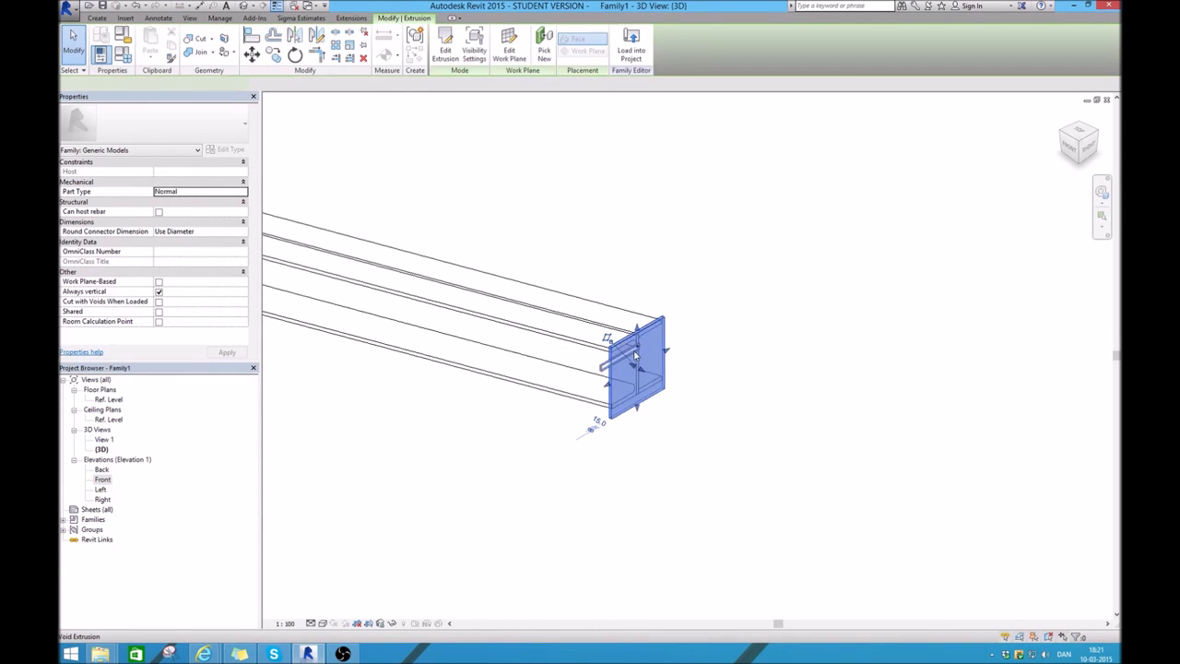
pyautogui.click(608, 360)
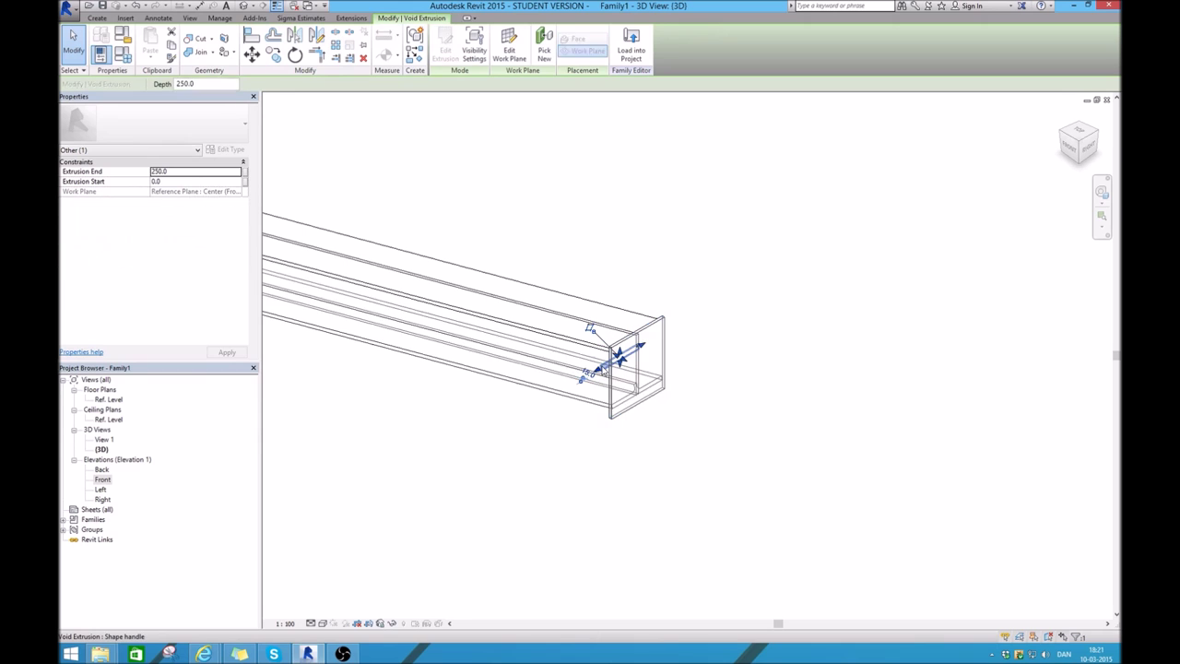
pyautogui.moveTo(688, 332); pyautogui.dragTo(698, 329)
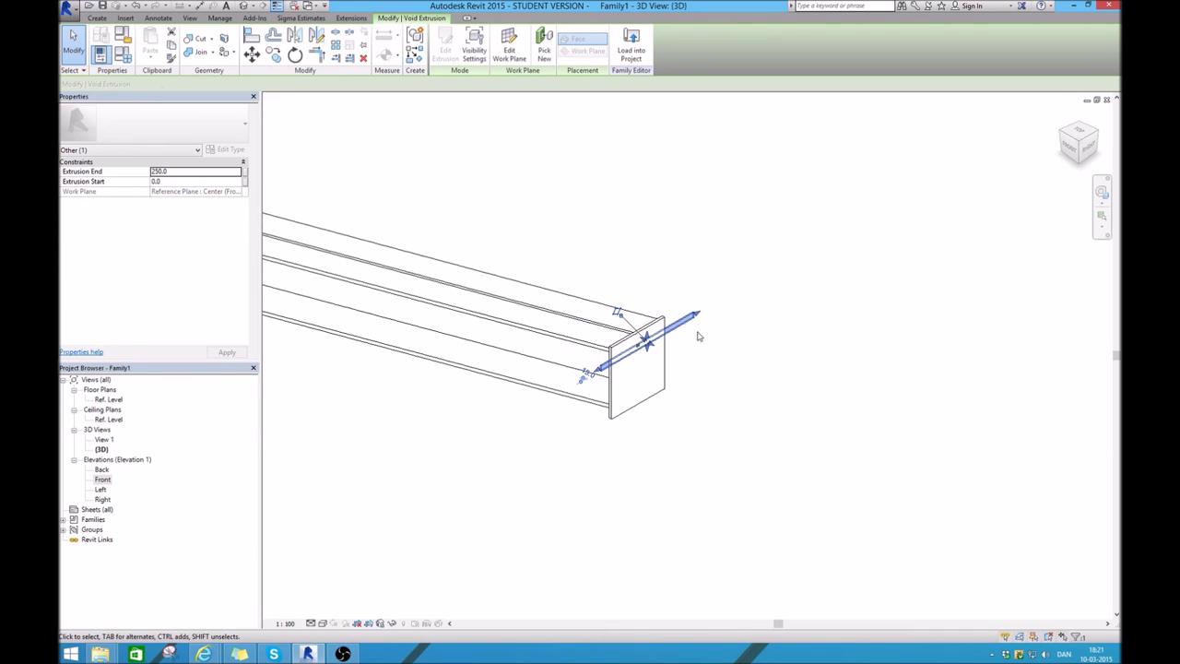
pyautogui.click(720, 348)
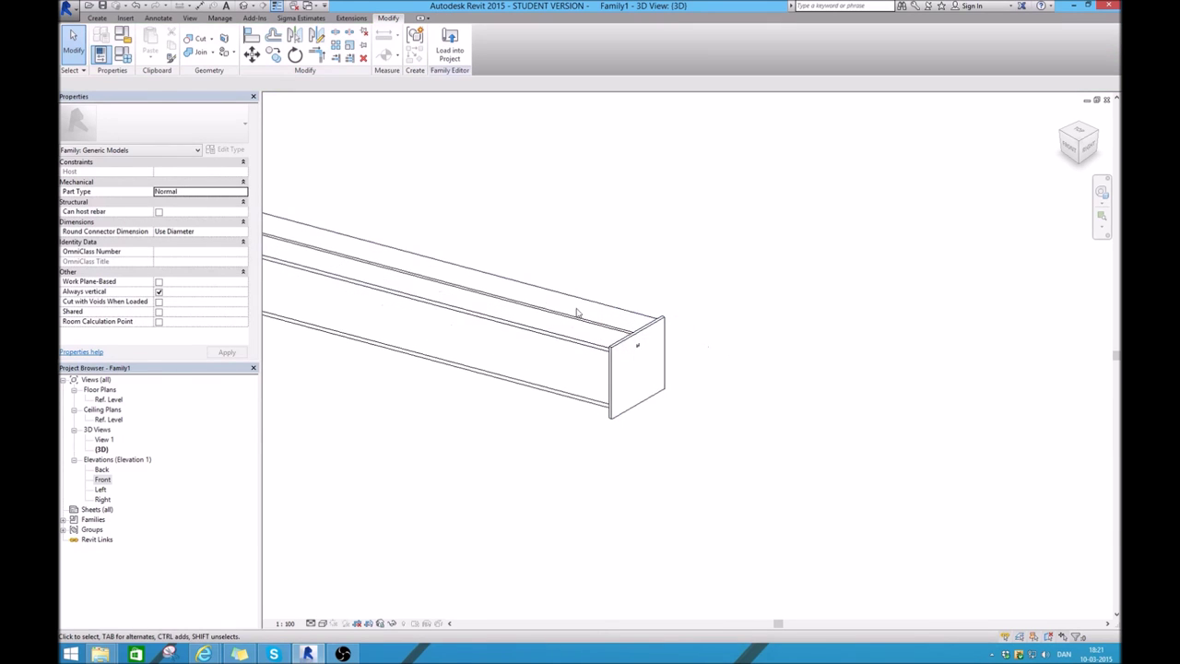
pyautogui.doubleClick(101, 450)
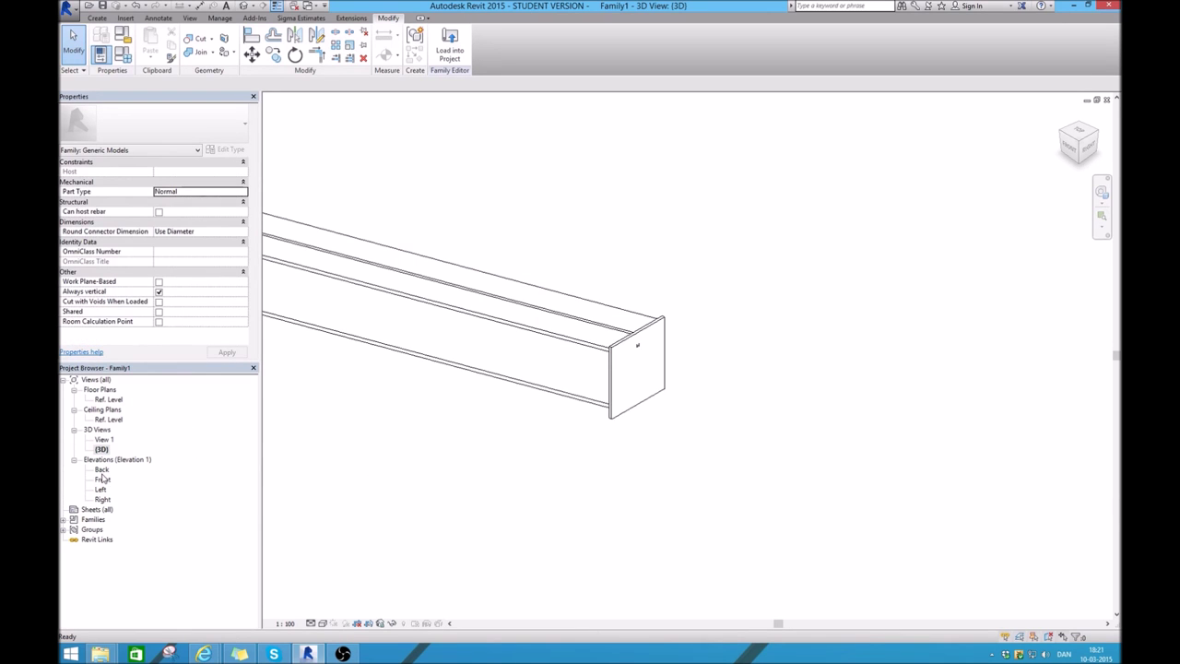
pyautogui.doubleClick(101, 480)
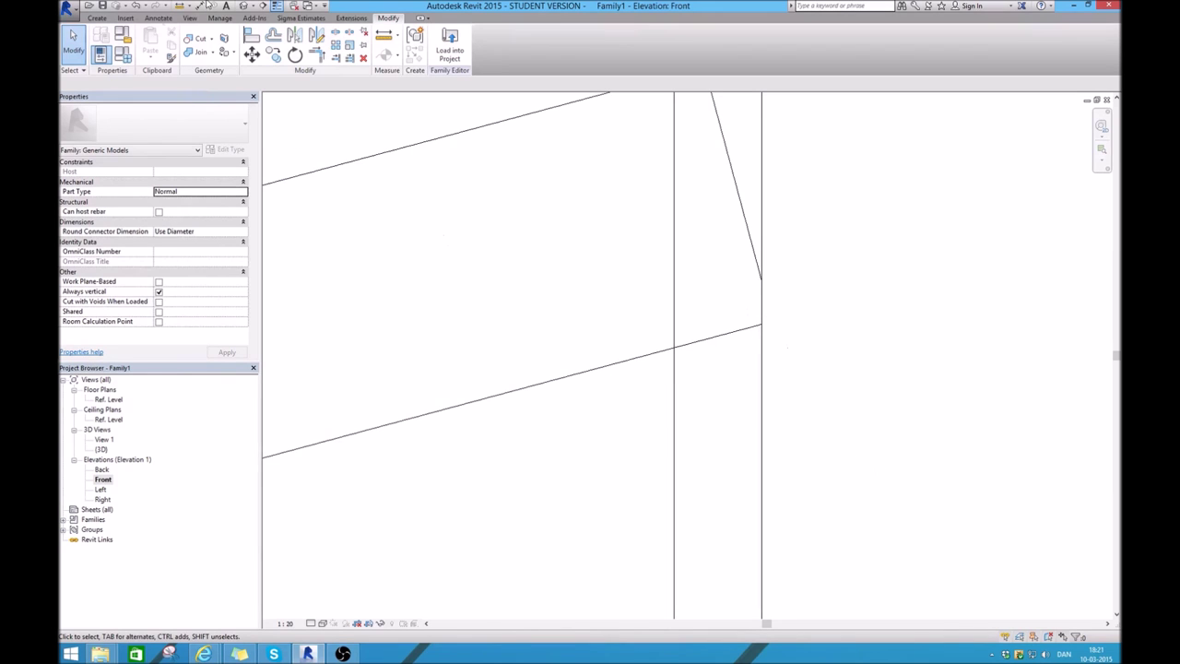
# In 3D, select the beam sweep and the void extrusion, then cancel the join operation
pyautogui.click(243, 5)
pyautogui.scroll(3, 627, 336)
pyautogui.scroll(3, 625, 332)
pyautogui.click(626, 332)
pyautogui.scroll(-3, 626, 331)
pyautogui.scroll(3, 626, 330)
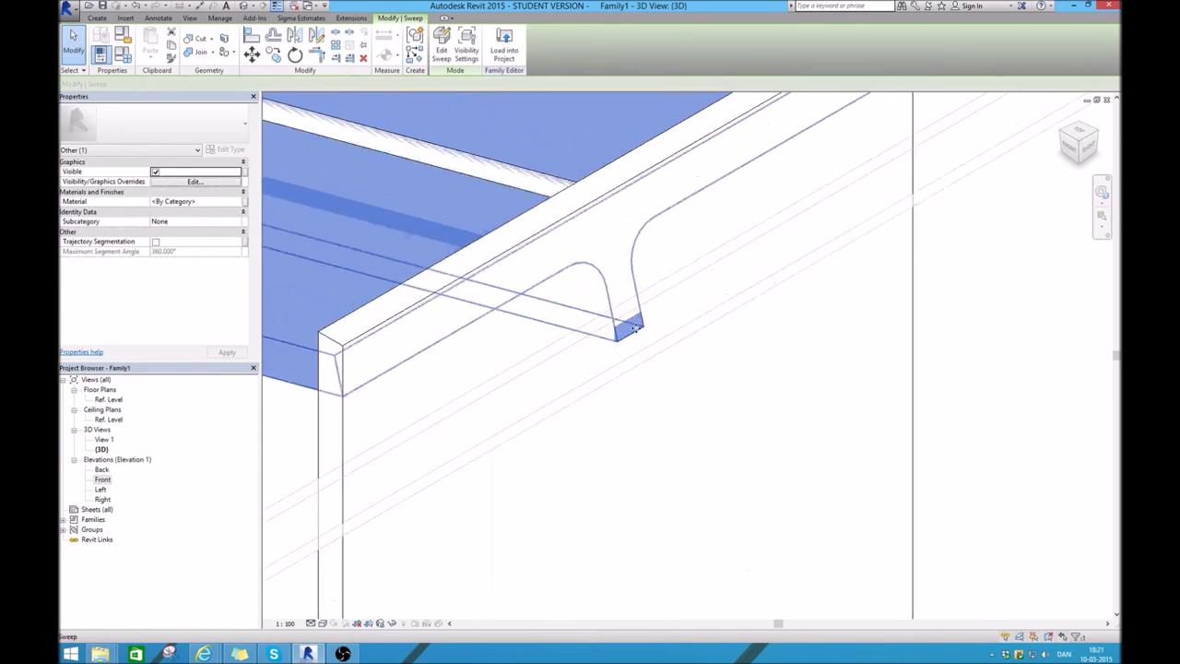
pyautogui.scroll(3, 625, 329)
pyautogui.scroll(3, 636, 323)
pyautogui.click(662, 275)
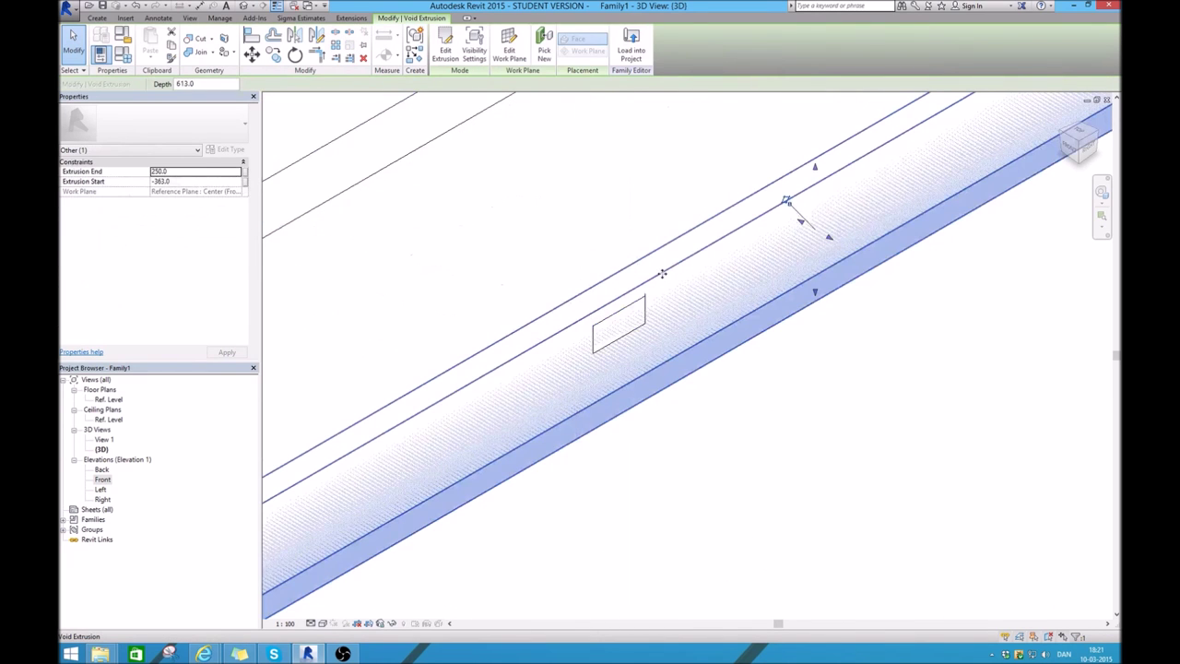
pyautogui.scroll(-3, 705, 321)
pyautogui.scroll(-3, 704, 321)
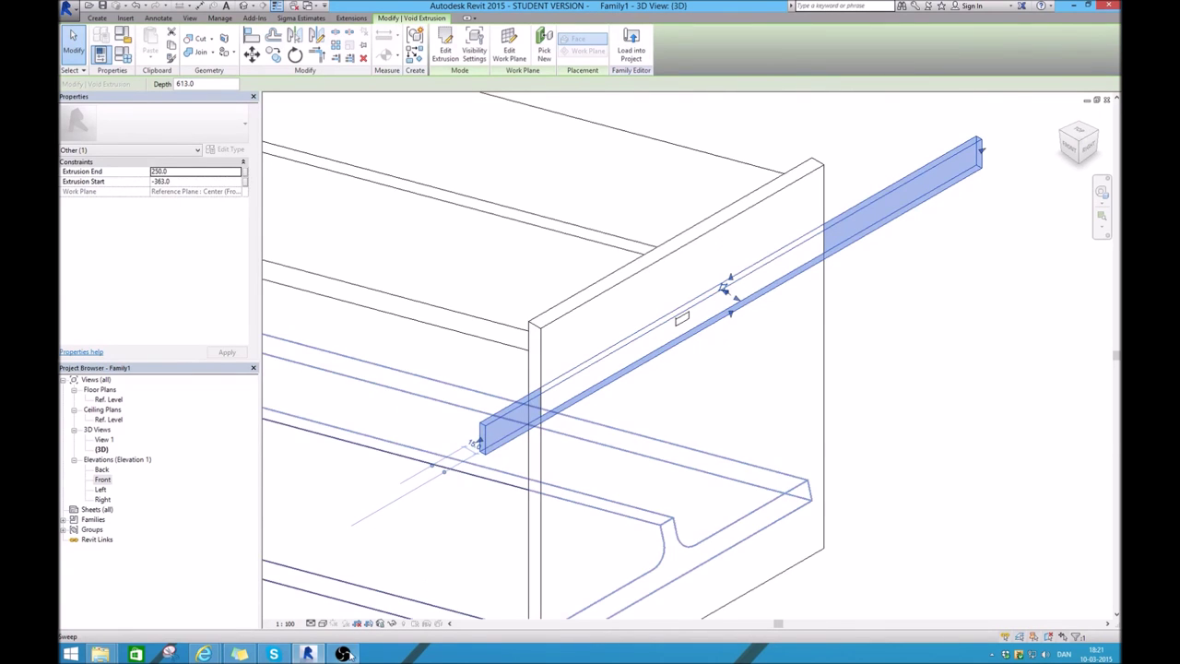
pyautogui.click(343, 654)
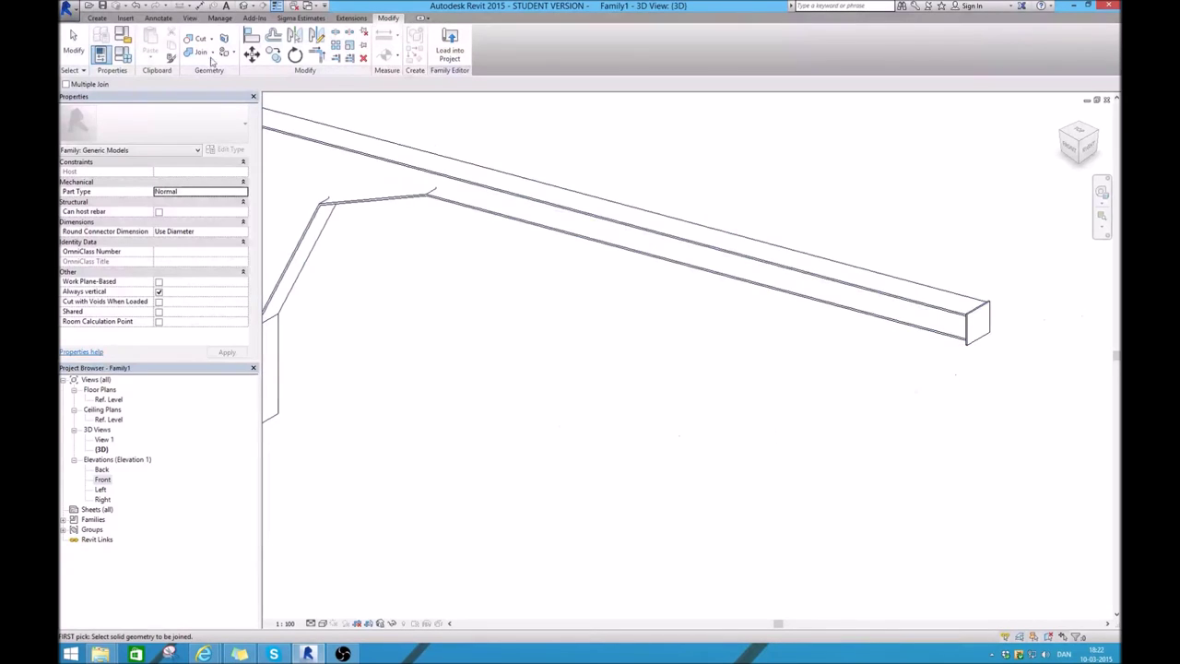
pyautogui.press('Escape')
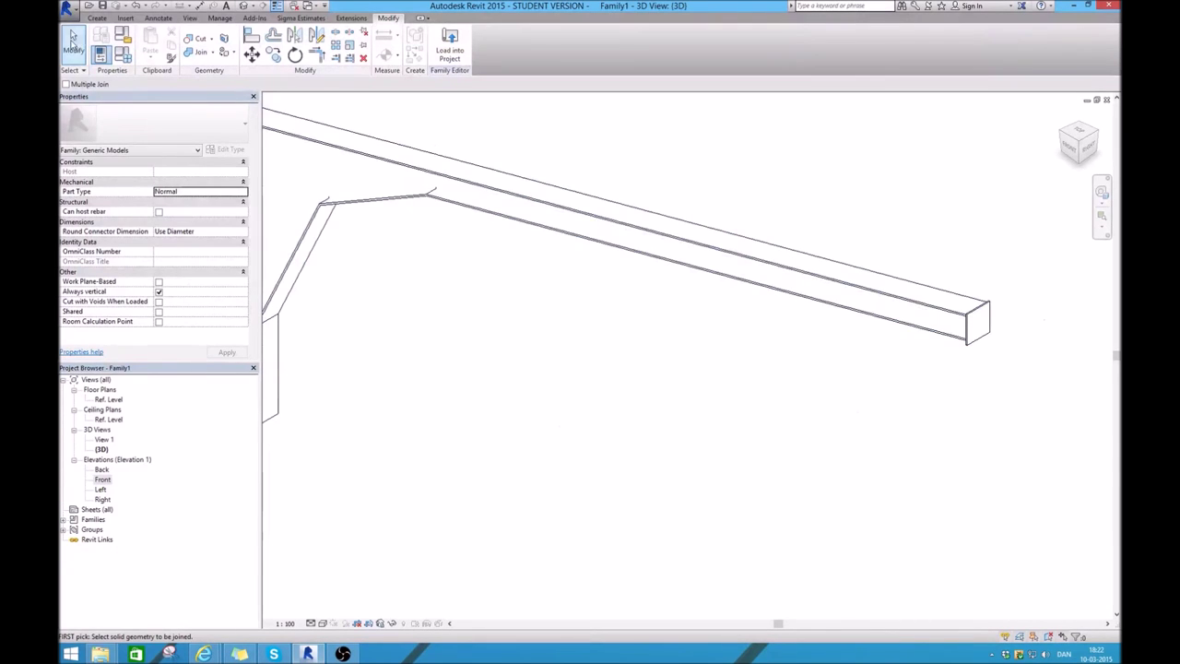
# Check the void at the beam end, now spanning -363 to 250, and zoom around the bent column
pyautogui.scroll(3, 1083, 329)
pyautogui.scroll(3, 1018, 312)
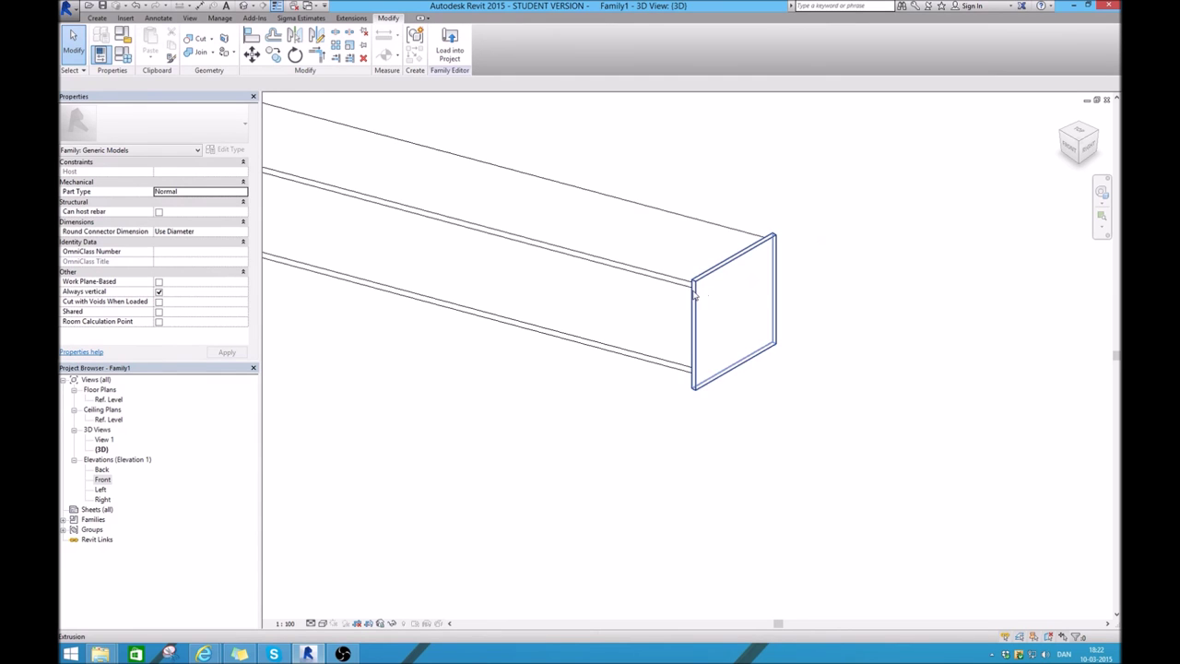
pyautogui.click(693, 297)
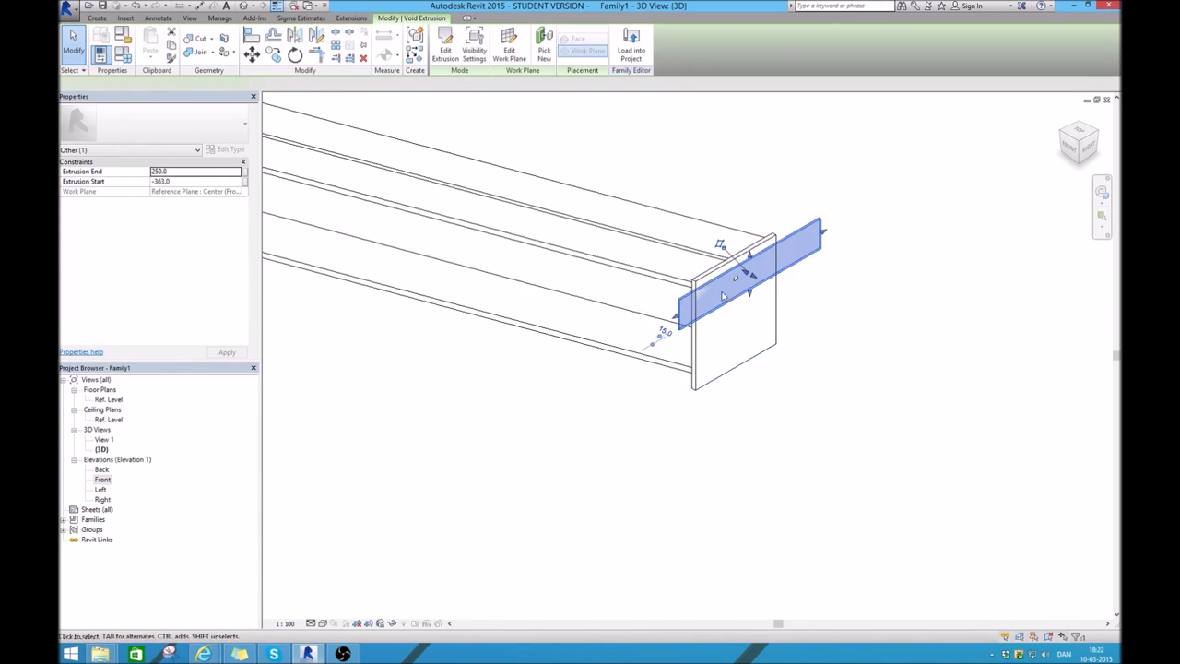
pyautogui.scroll(2, 736, 281)
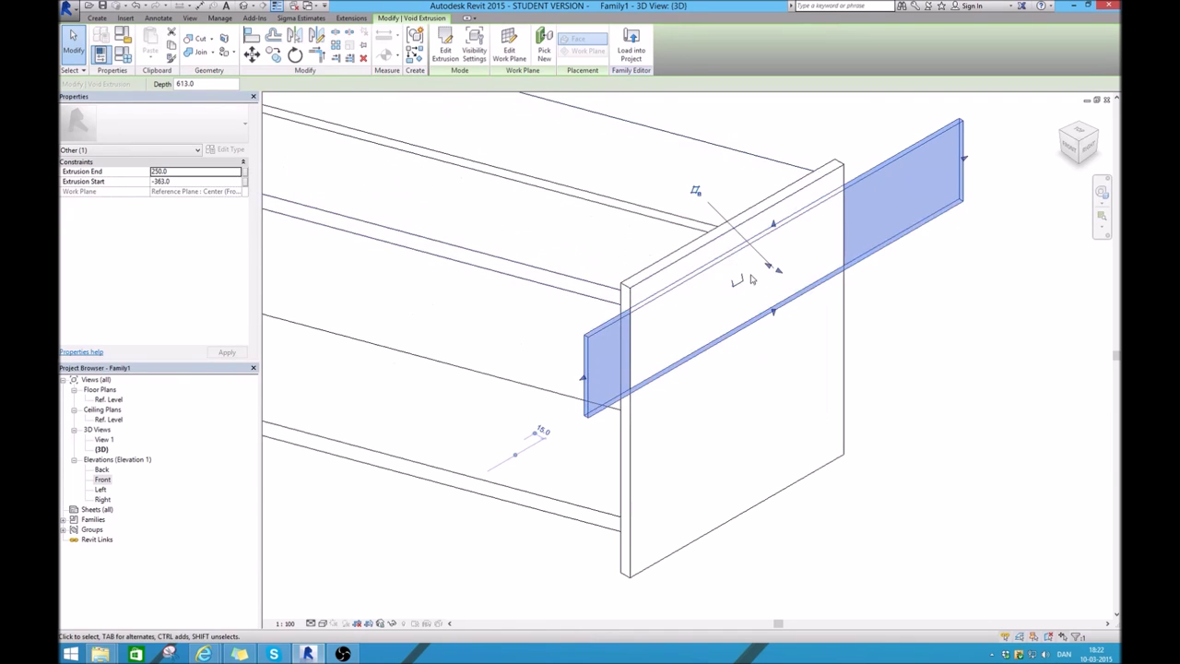
pyautogui.click(988, 387)
pyautogui.scroll(-3, 988, 389)
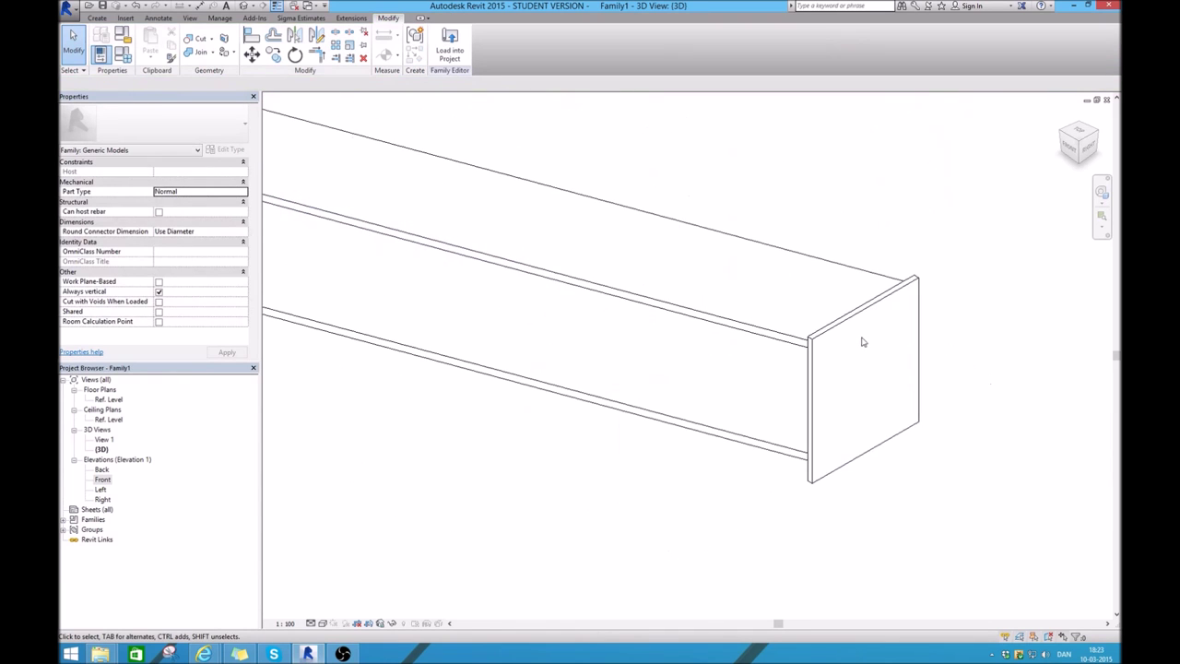
pyautogui.scroll(-1, 1070, 409)
pyautogui.scroll(-2, 832, 434)
pyautogui.scroll(-1, 791, 377)
pyautogui.scroll(2, 678, 421)
pyautogui.scroll(2, 543, 458)
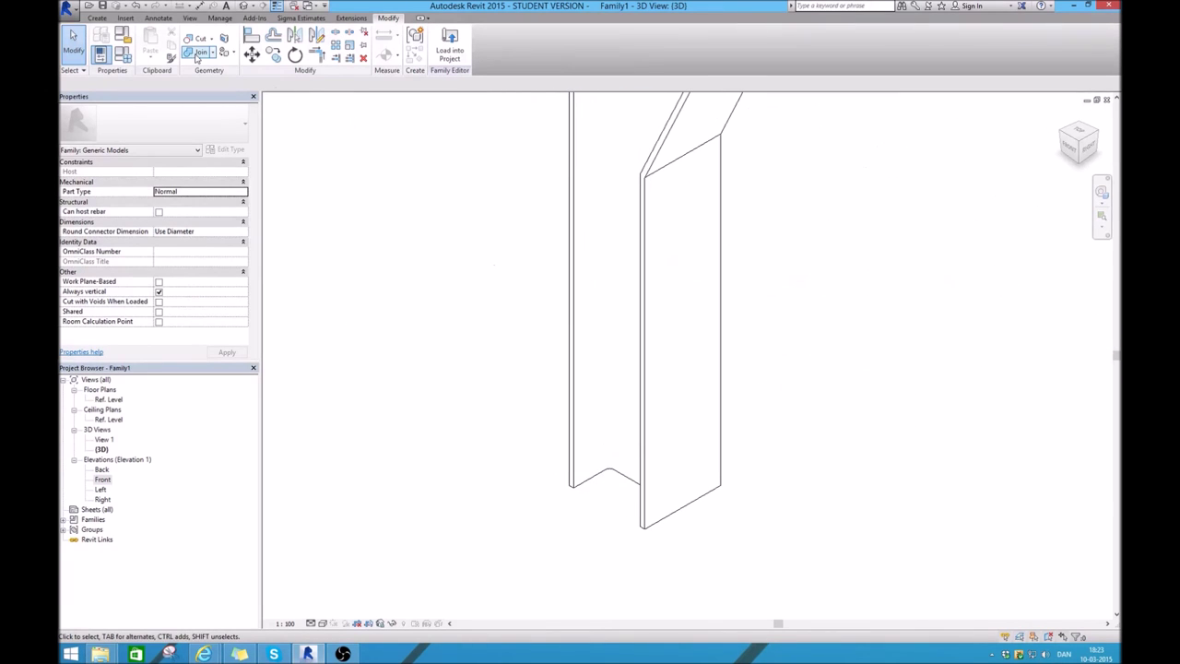
# Join the I-beam column with the bent member at the foot of the frame
pyautogui.click(196, 53)
pyautogui.click(594, 472)
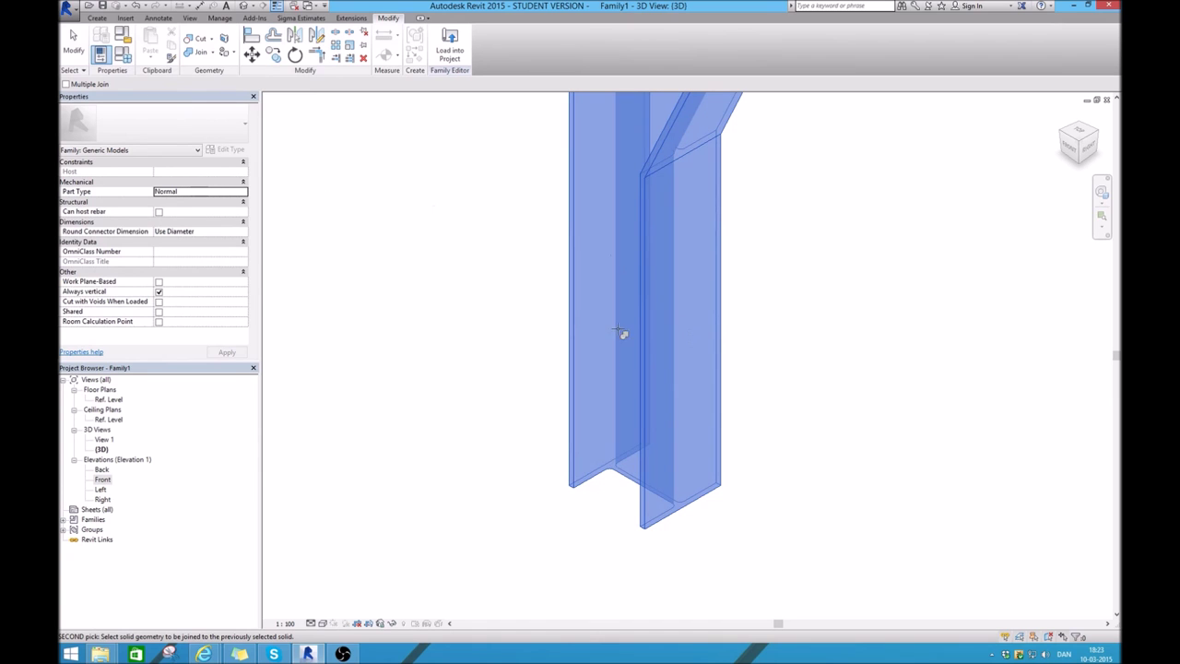
pyautogui.click(73, 42)
pyautogui.scroll(-2, 630, 496)
pyautogui.scroll(-2, 647, 485)
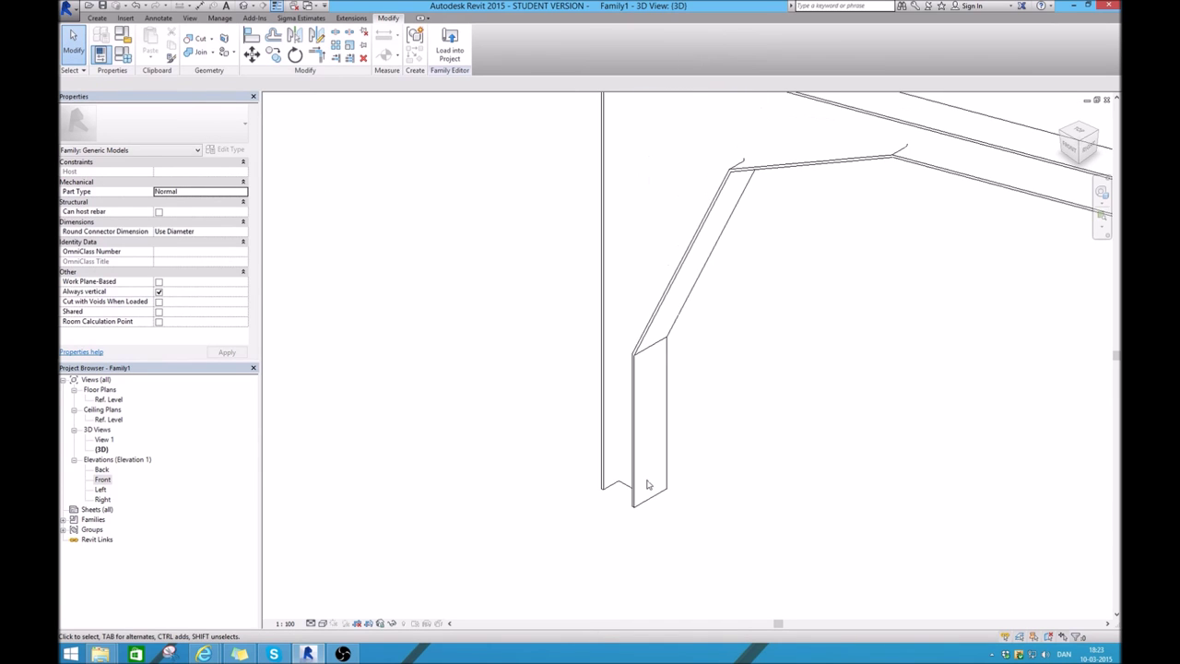
pyautogui.scroll(-2, 660, 332)
pyautogui.scroll(-2, 800, 346)
pyautogui.scroll(3, 816, 336)
pyautogui.scroll(1, 749, 263)
pyautogui.scroll(1, 747, 259)
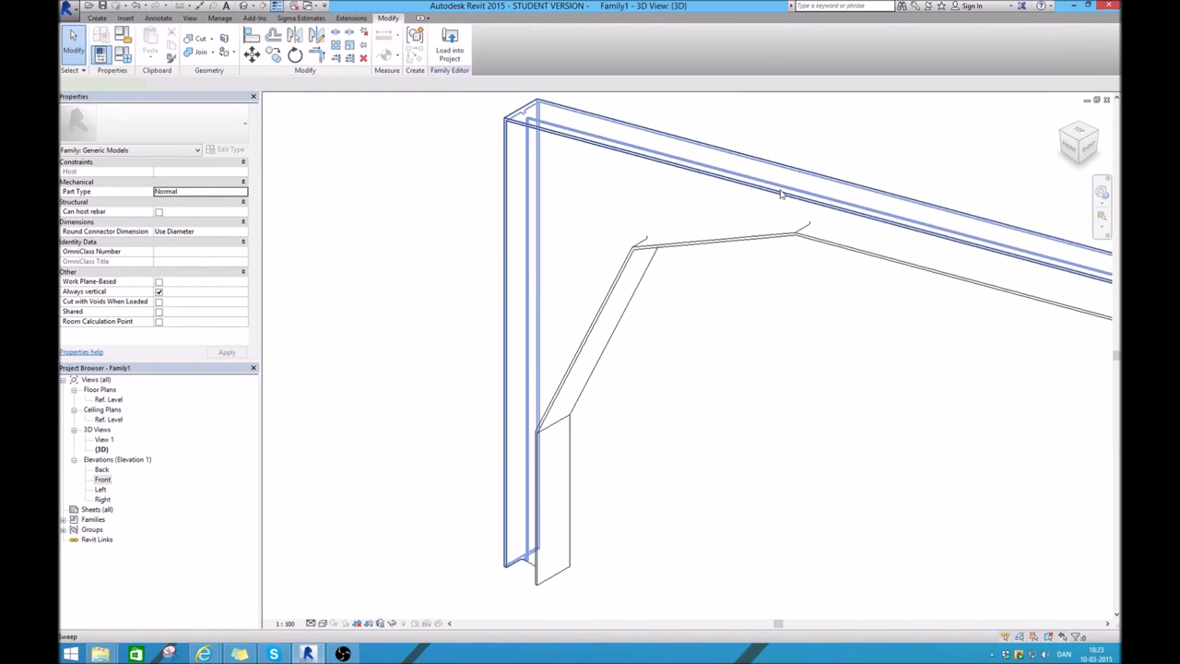
# Orbit the 3D view to inspect the member bottoms and the beam's clean end at its plate
pyautogui.click(780, 194)
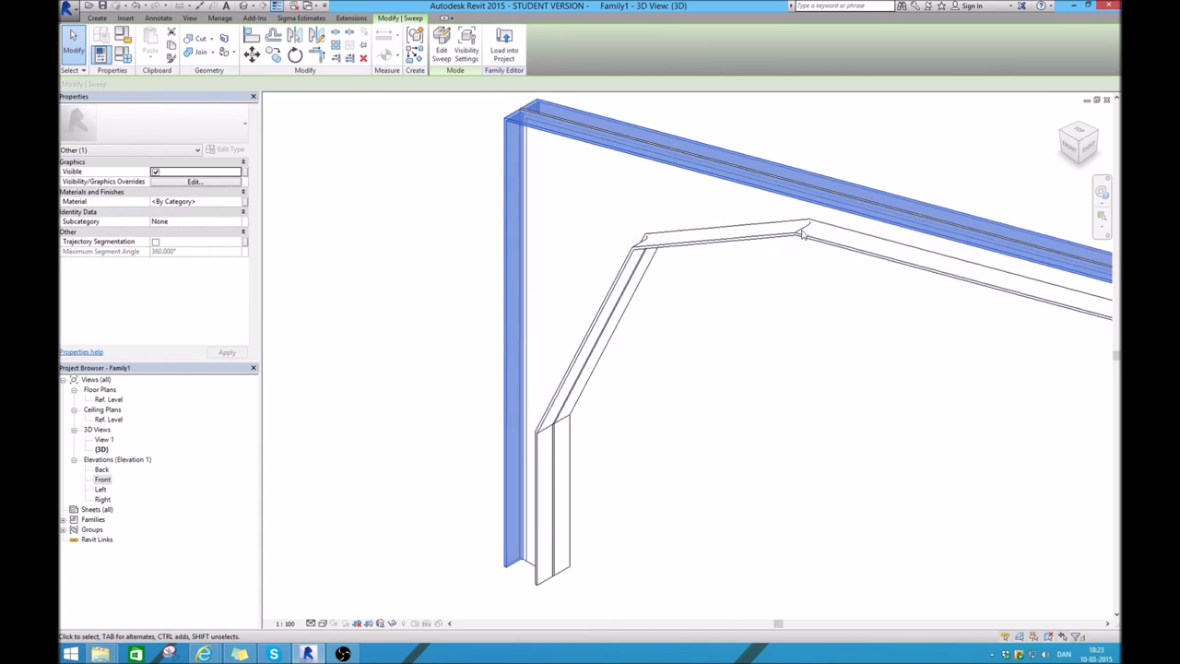
pyautogui.click(382, 576)
pyautogui.scroll(4, 496, 586)
pyautogui.moveTo(496, 587)
pyautogui.keyDown('shift'); pyautogui.mouseDown(button='middle')
pyautogui.moveTo(587, 537)
pyautogui.moveTo(714, 505)
pyautogui.mouseUp(button='middle'); pyautogui.keyUp('shift')
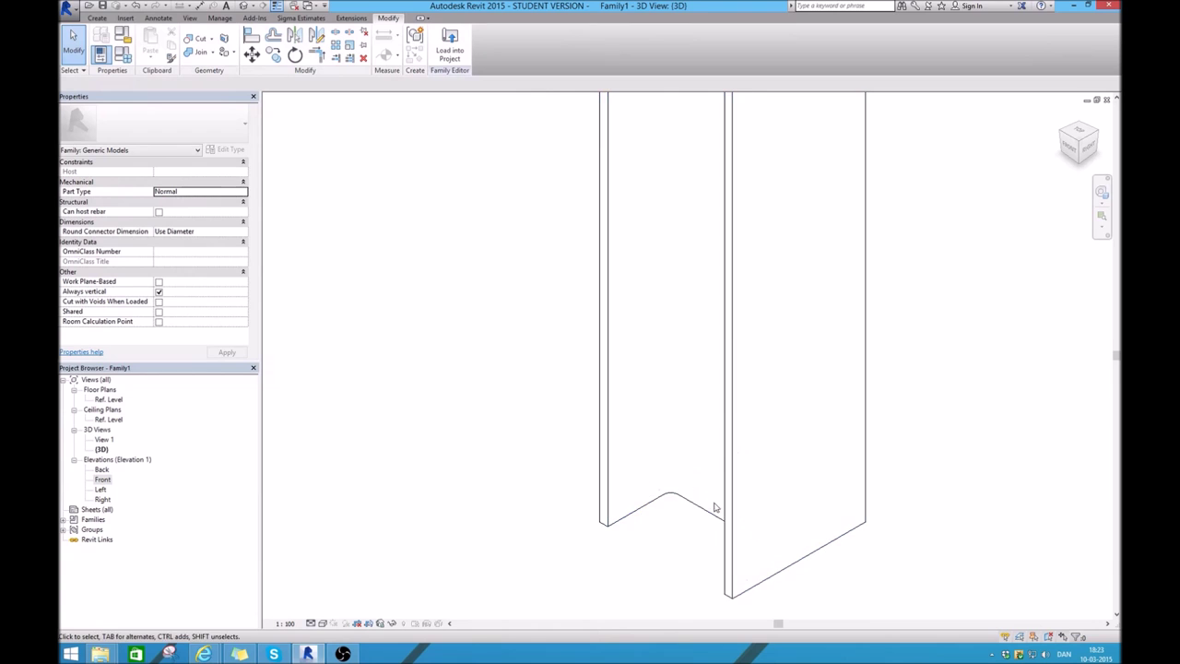
pyautogui.moveTo(532, 545)
pyautogui.keyDown('shift'); pyautogui.mouseDown(button='middle')
pyautogui.moveTo(756, 440)
pyautogui.moveTo(927, 448)
pyautogui.moveTo(842, 444)
pyautogui.moveTo(845, 384)
pyautogui.mouseUp(button='middle'); pyautogui.keyUp('shift')
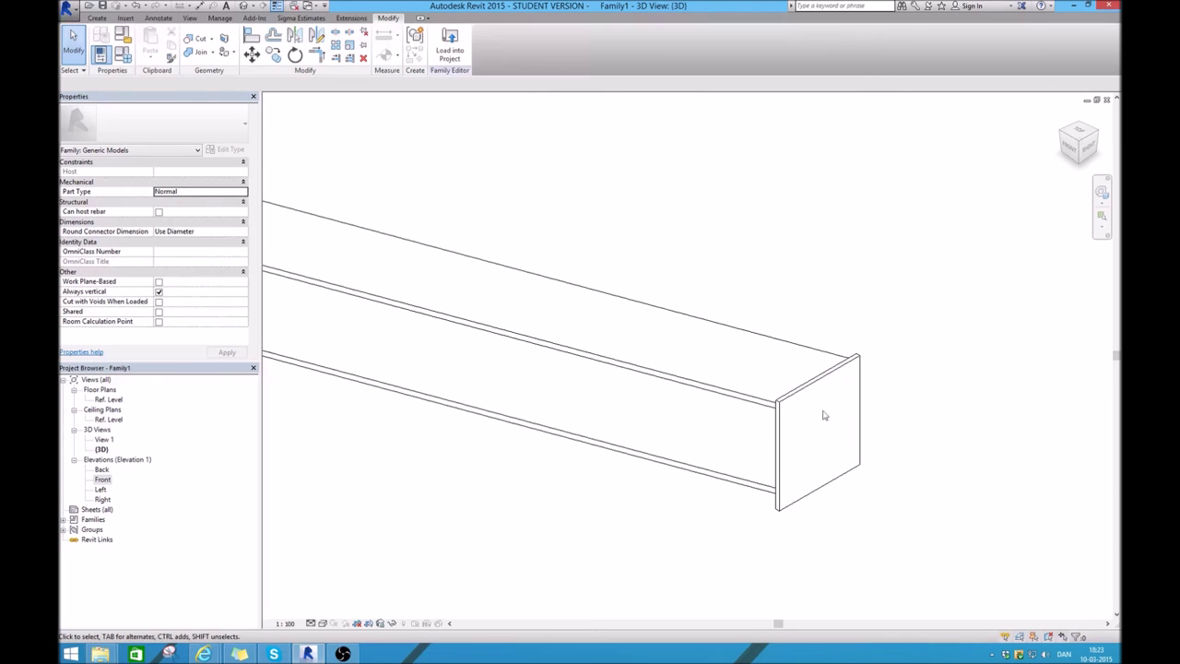
pyautogui.keyDown('shift'); pyautogui.moveTo(829, 442); pyautogui.dragTo(843, 419, button='middle'); pyautogui.keyUp('shift')
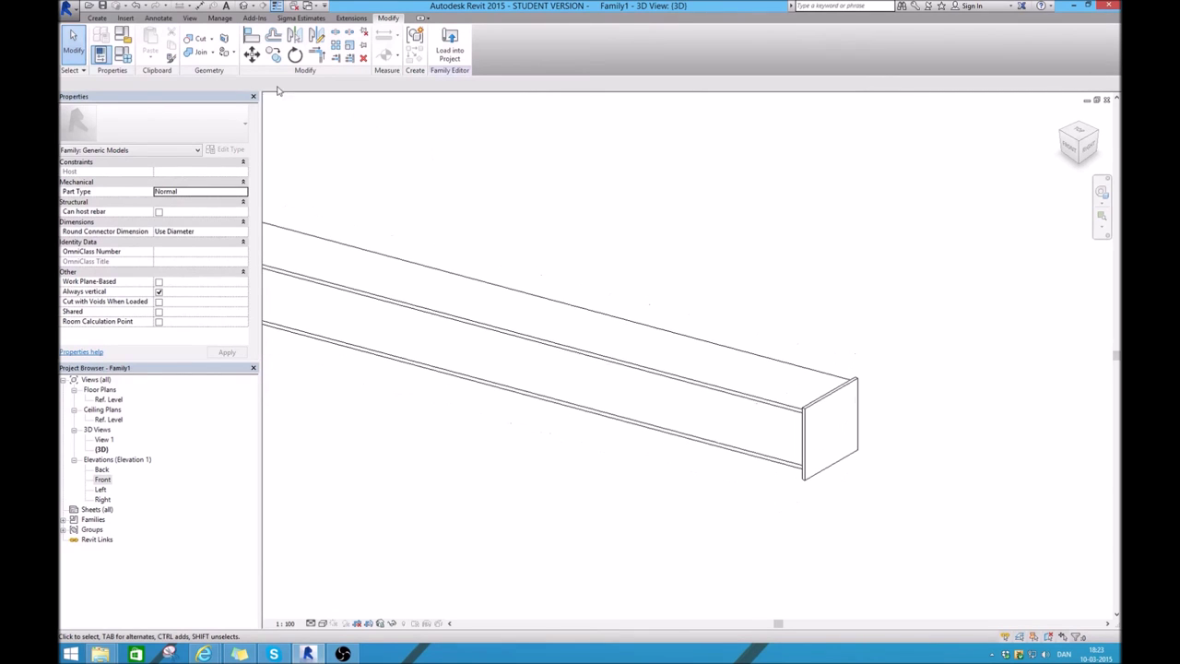
pyautogui.click(416, 306)
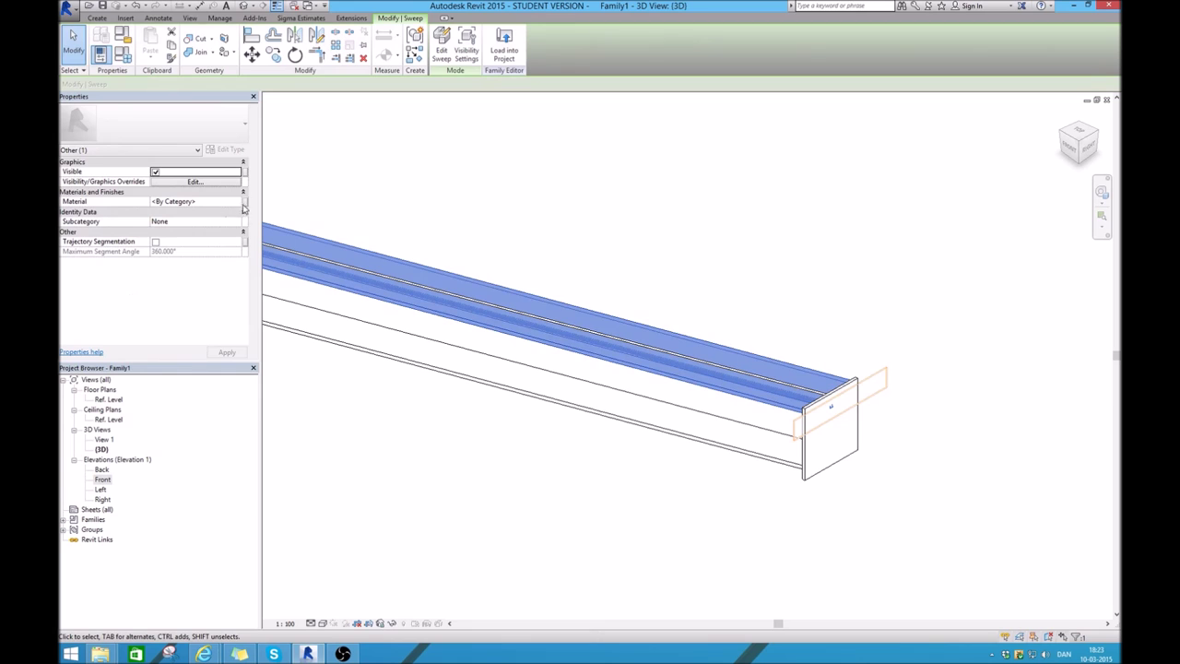
# Create the instance family parameter 'materiale' and assign it to the sweep's Material property
pyautogui.click(245, 202)
pyautogui.click(538, 393)
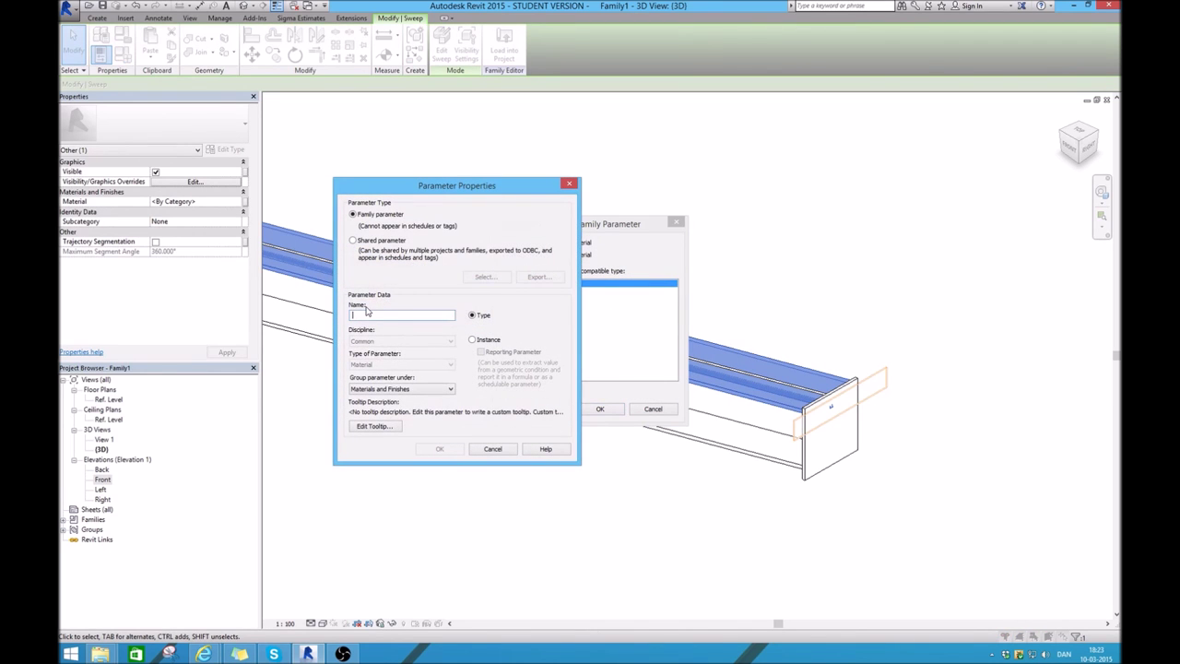
pyautogui.write('materiale')
pyautogui.moveTo(478, 194); pyautogui.dragTo(356, 156)
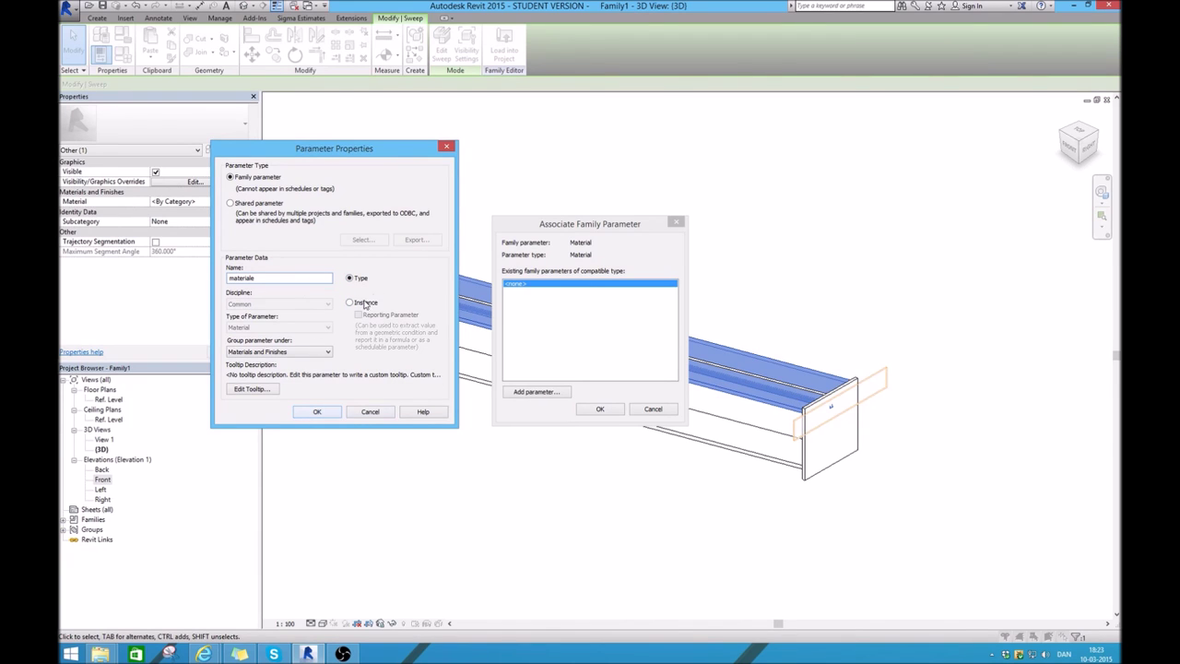
pyautogui.click(348, 303)
pyautogui.click(318, 412)
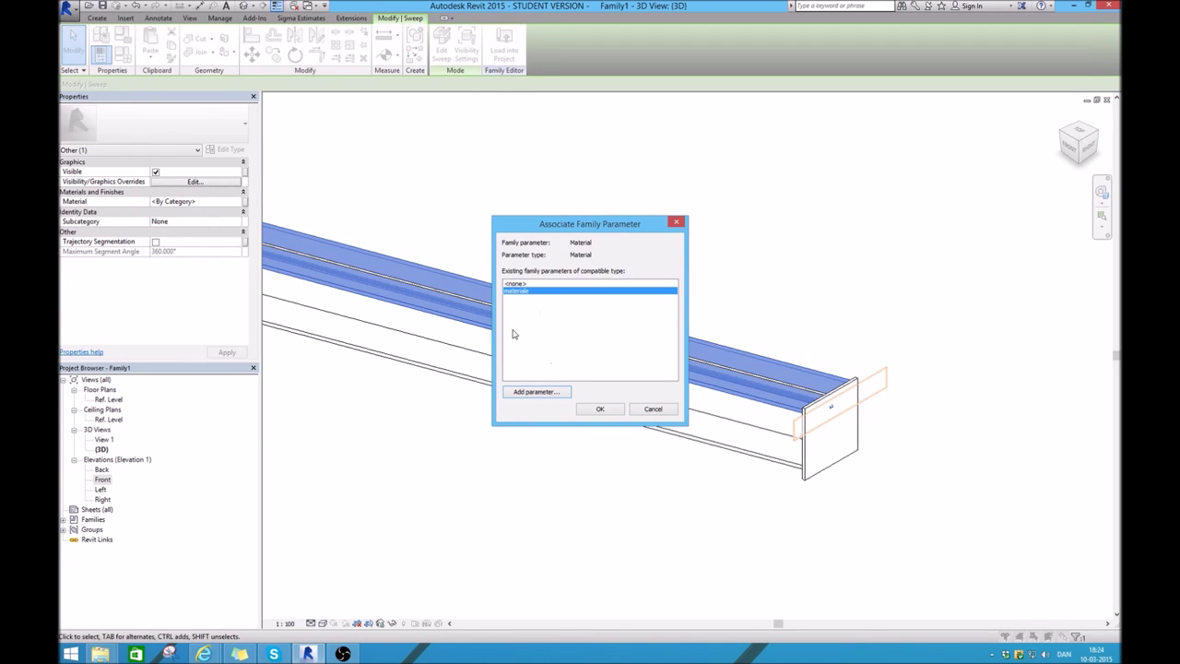
pyautogui.click(596, 409)
pyautogui.click(646, 475)
pyautogui.scroll(-2, 652, 481)
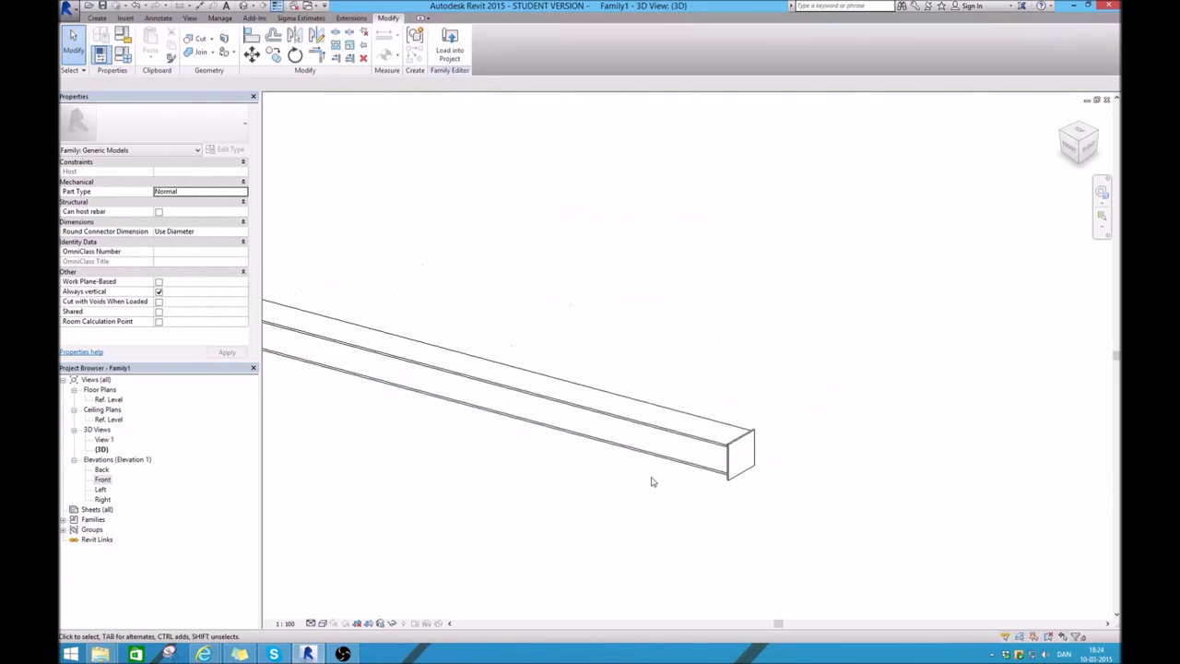
pyautogui.scroll(-2, 825, 373)
pyautogui.scroll(2, 466, 422)
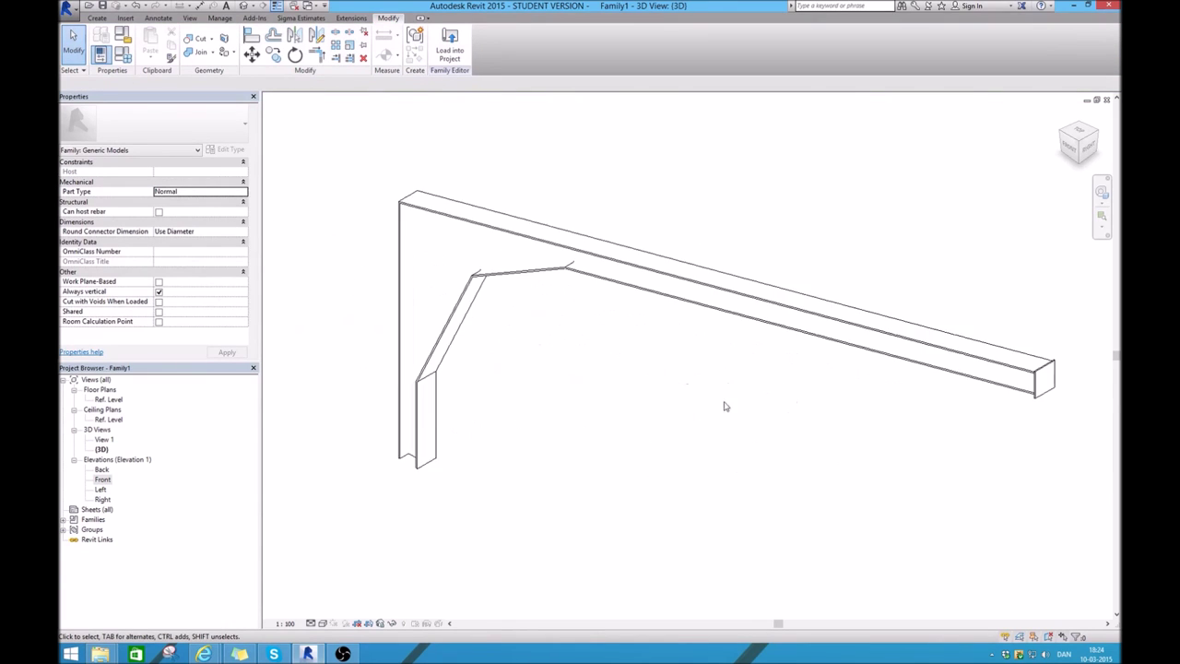
pyautogui.scroll(-2, 724, 403)
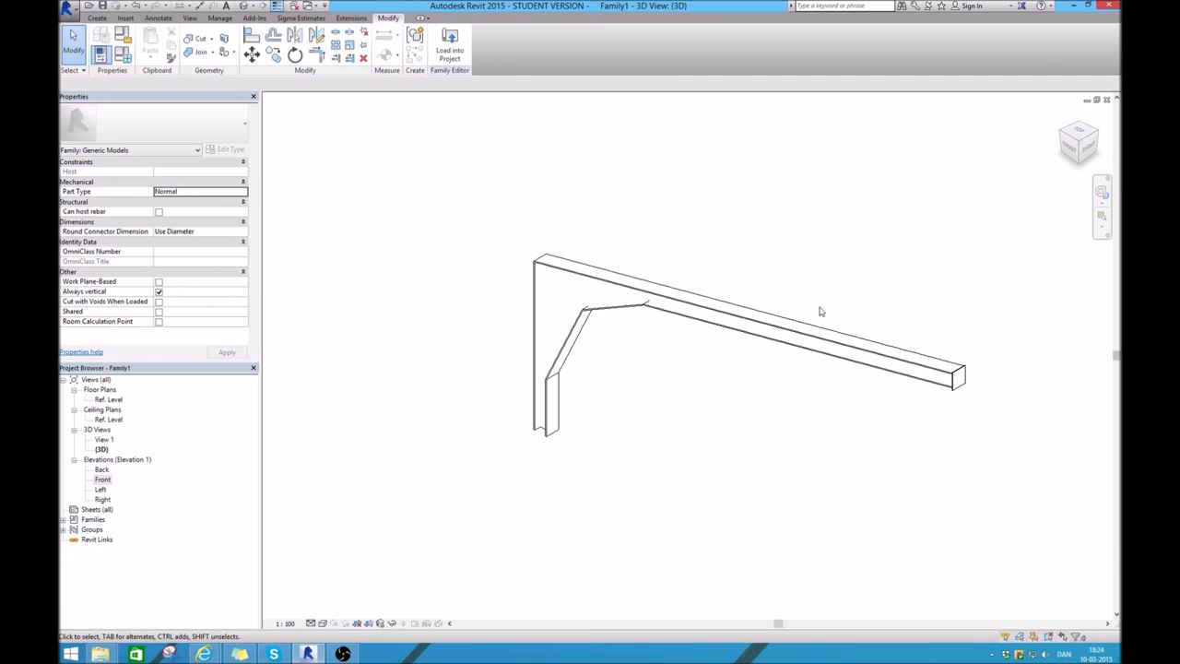
pyautogui.click(605, 312)
pyautogui.click(1104, 197)
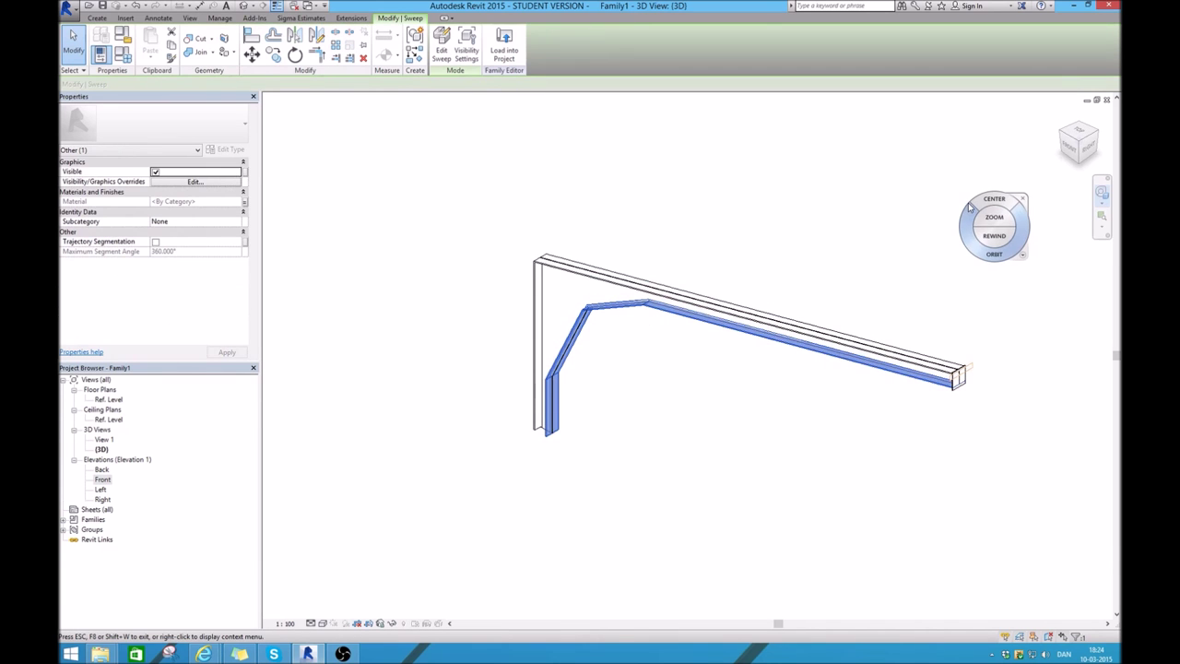
pyautogui.moveTo(970, 229); pyautogui.dragTo(980, 182)
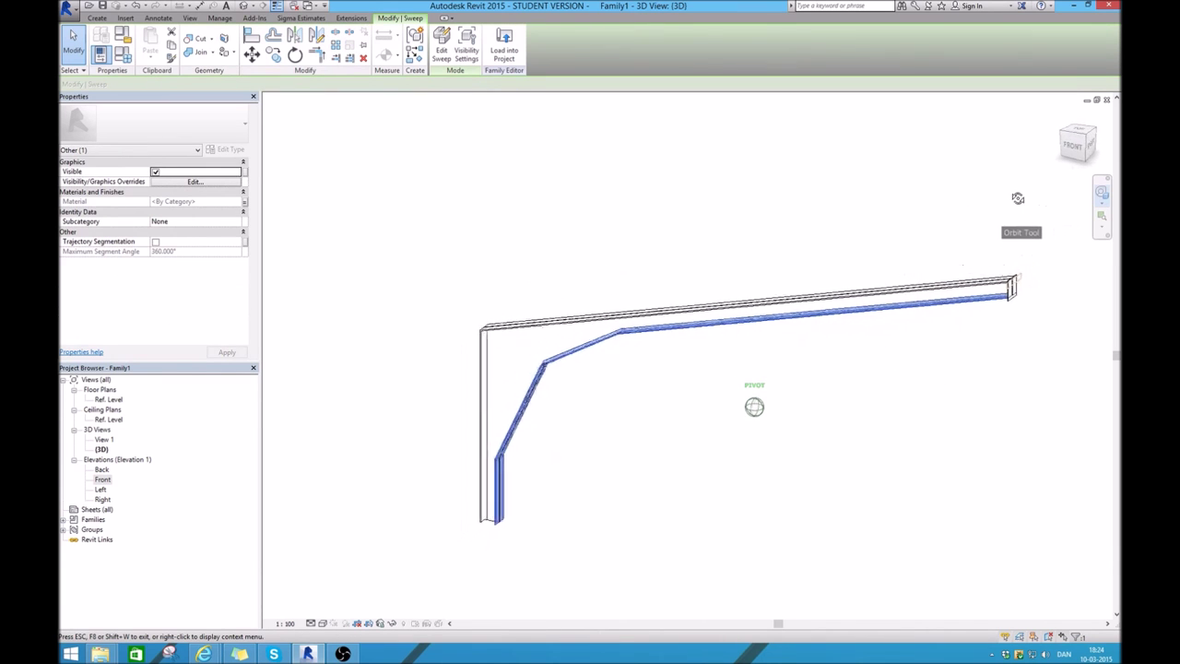
pyautogui.press('Escape')
pyautogui.press('Escape')
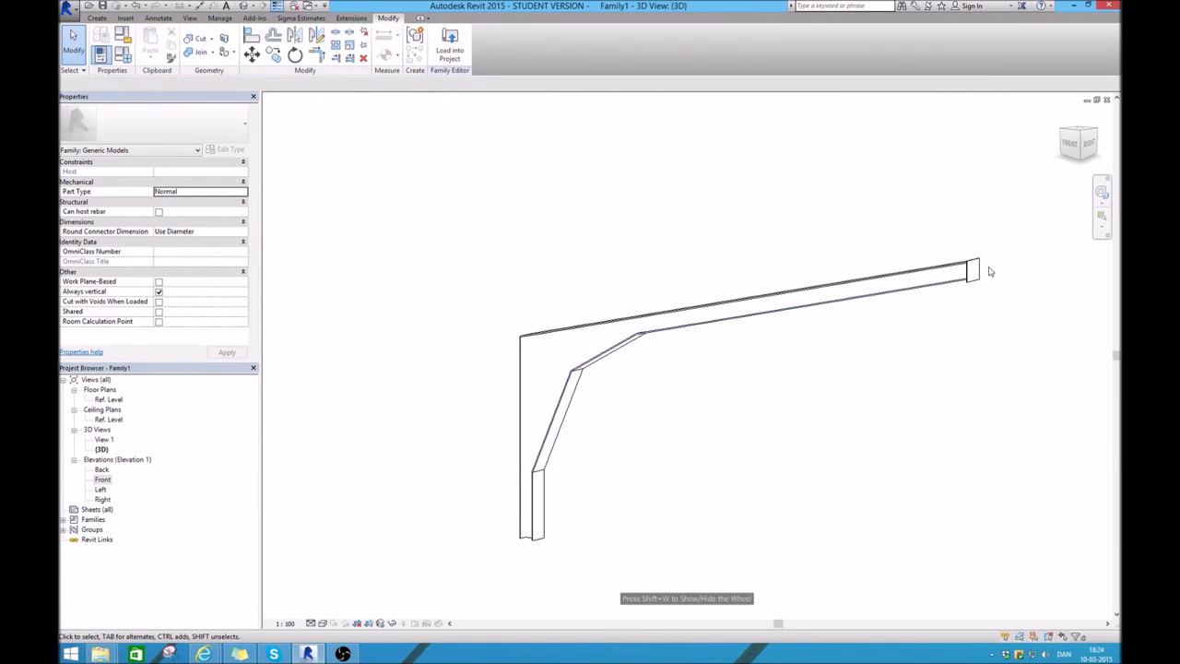
pyautogui.click(449, 46)
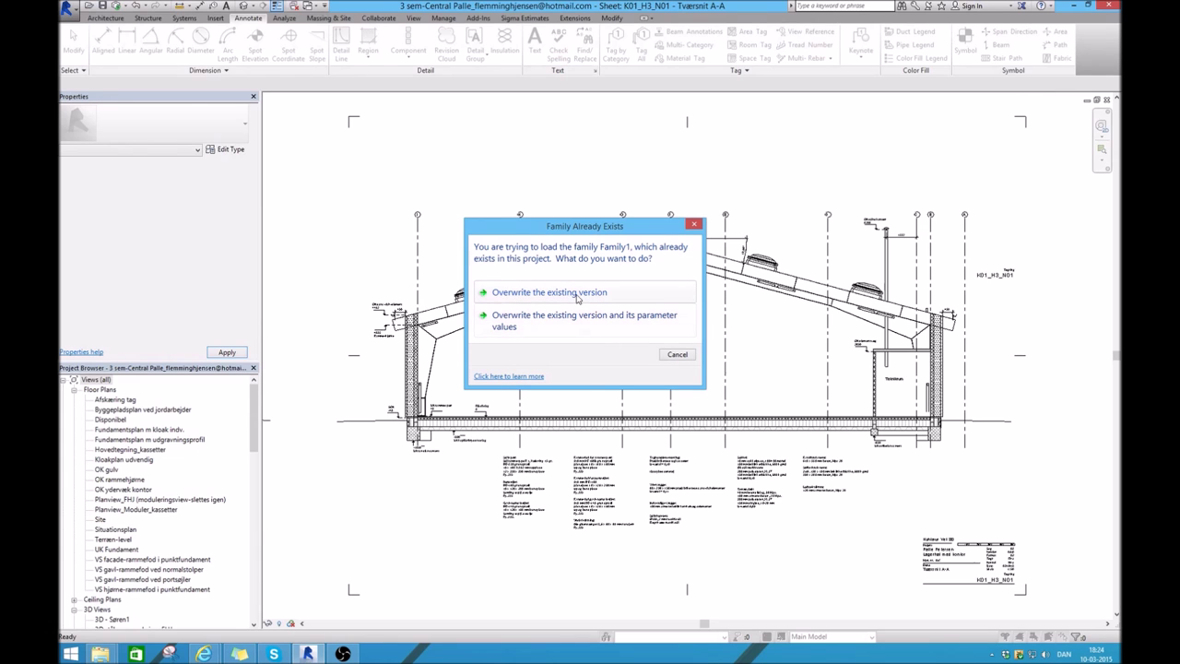
# Load the family into the project, overwriting the existing version
pyautogui.click(678, 355)
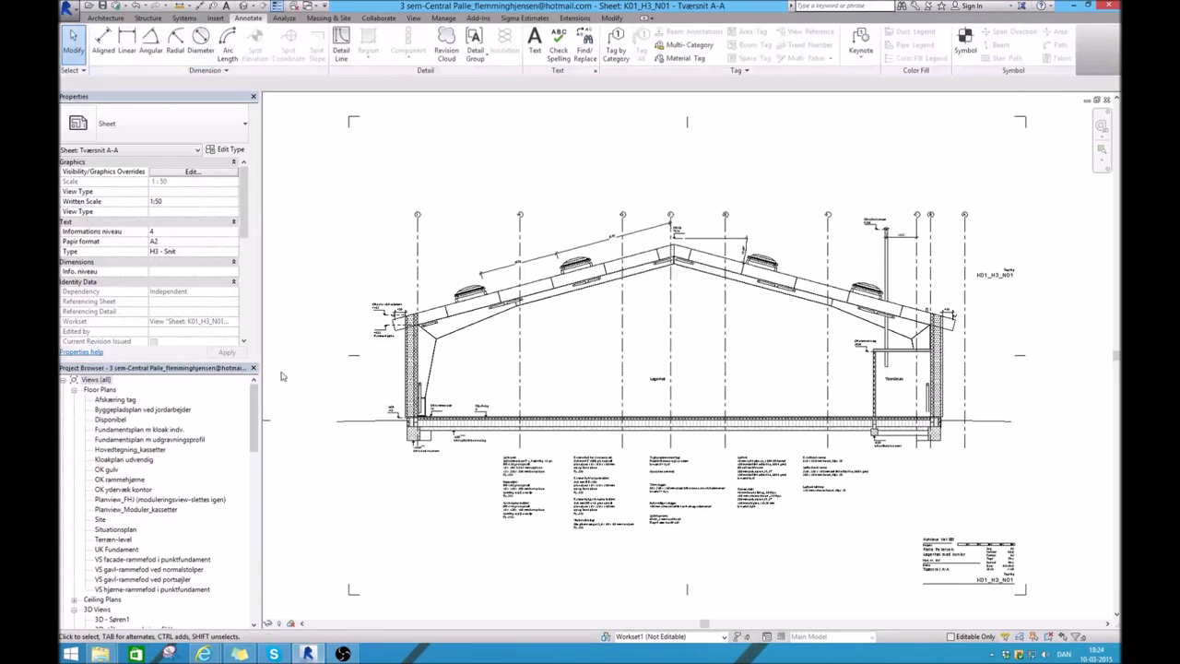
pyautogui.click(1088, 100)
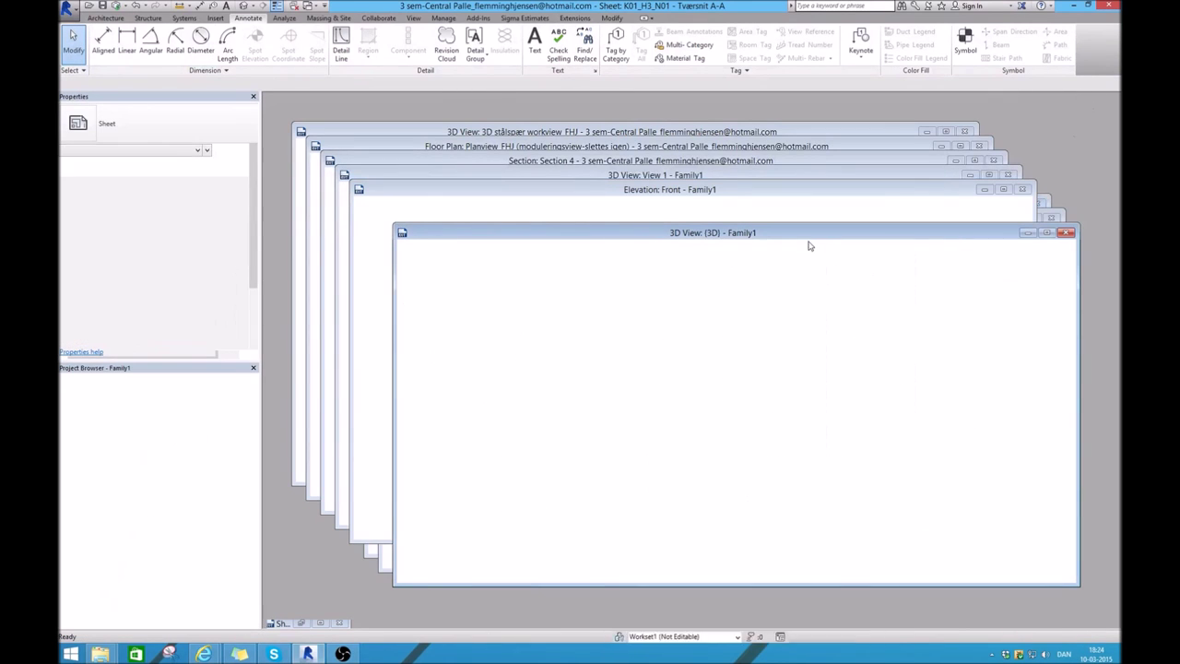
pyautogui.scroll(-2, 591, 440)
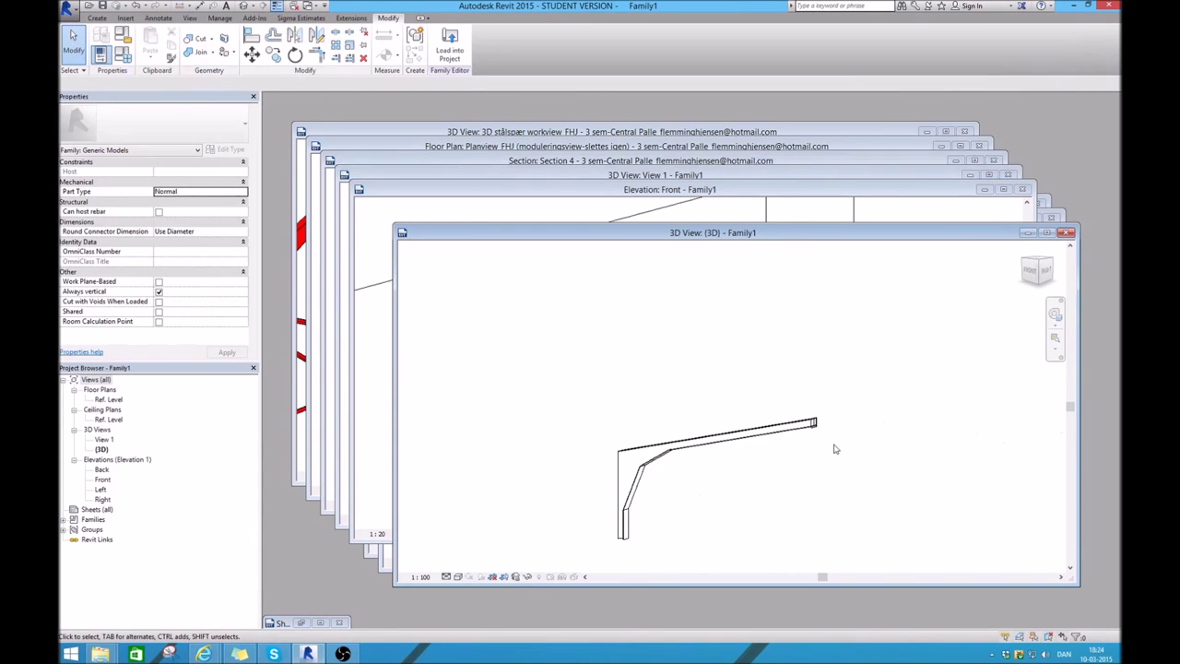
# Save the family to the Desktop as a new .rfa file named 'Flemming test'
pyautogui.click(72, 13)
pyautogui.moveTo(98, 138)
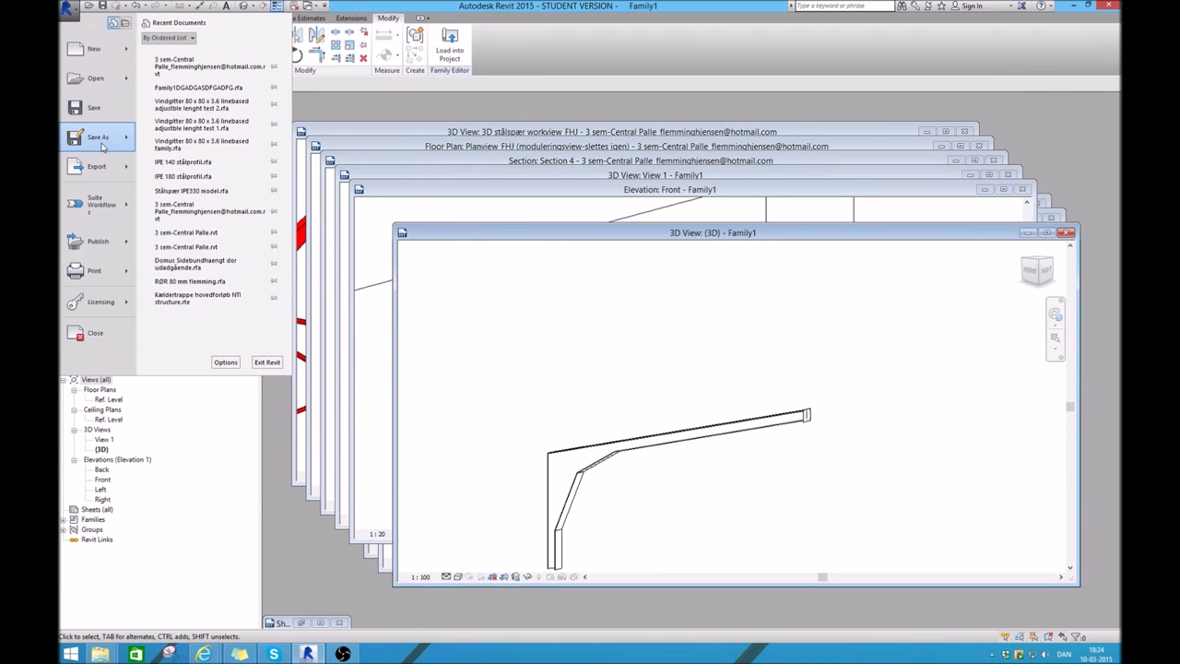
pyautogui.click(192, 95)
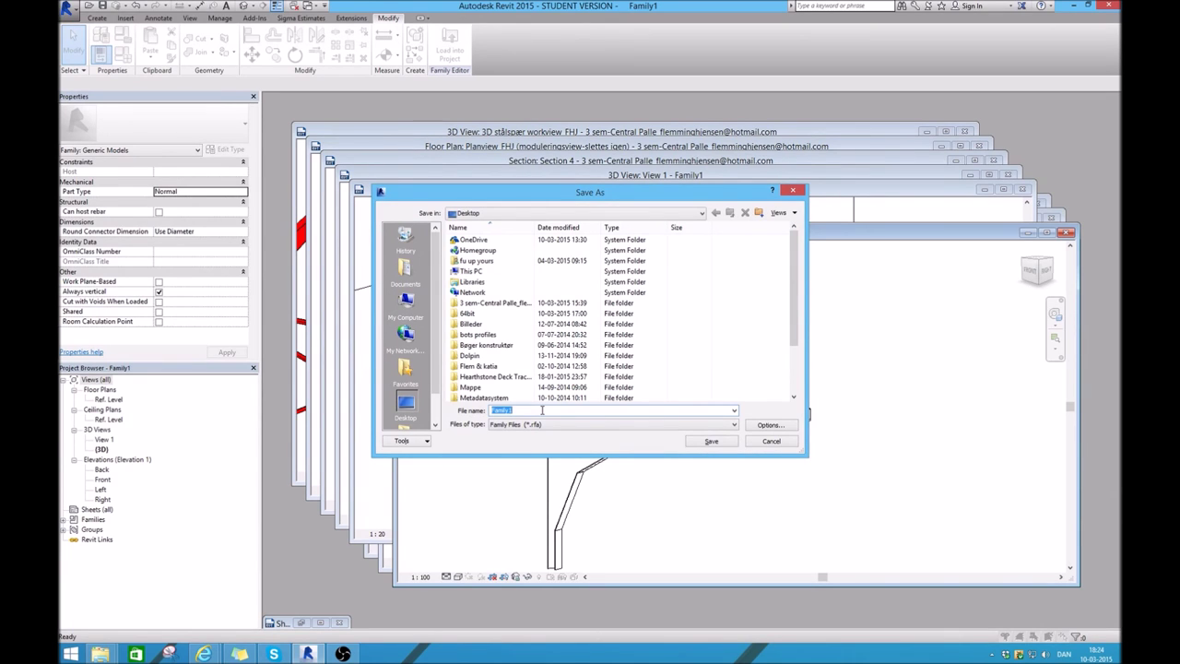
pyautogui.write('Flemming test')
pyautogui.click(711, 440)
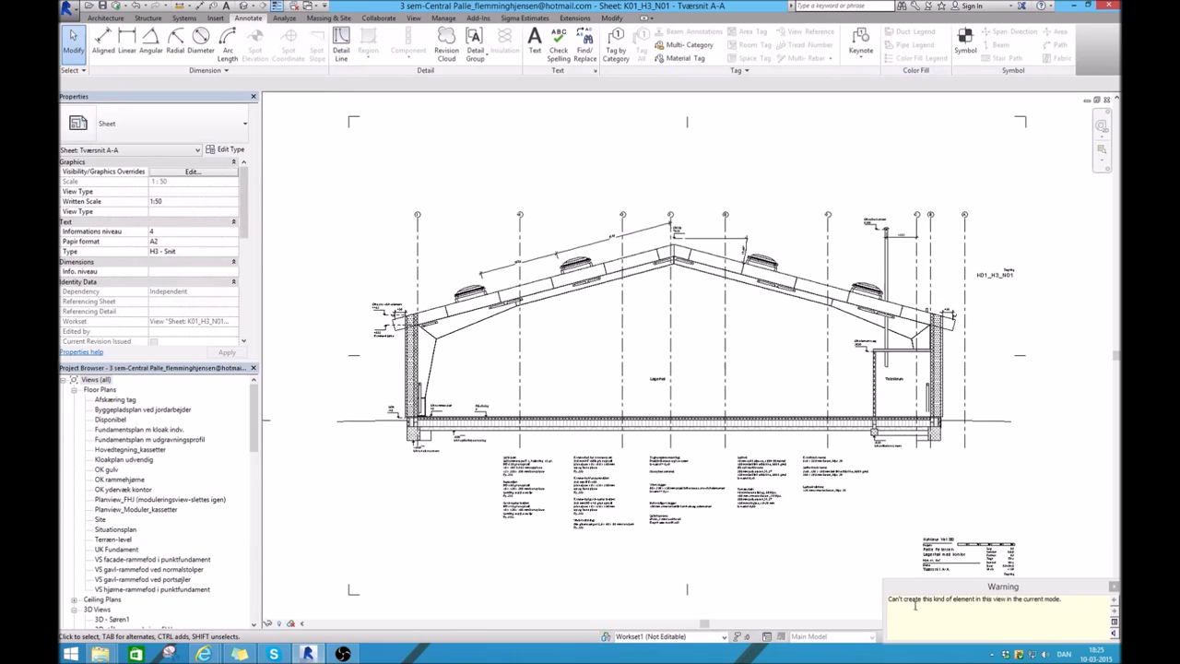
# Dismiss the warning and open the Planview_FHJ floor plan
pyautogui.moveTo(892, 603); pyautogui.dragTo(1055, 608)
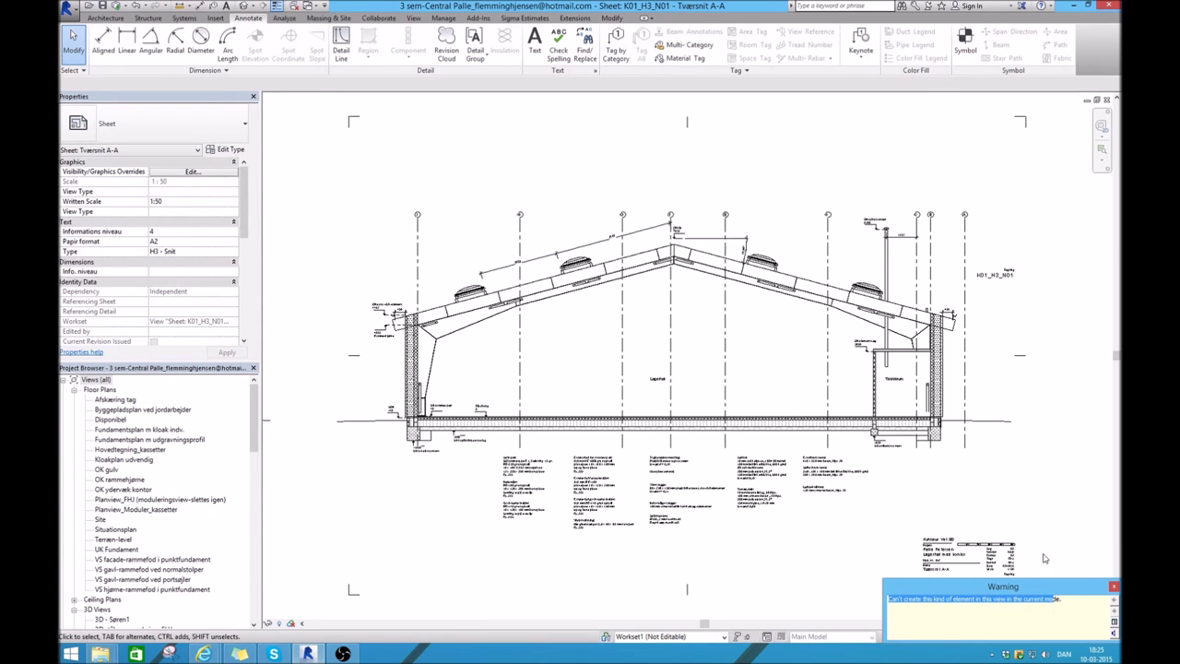
pyautogui.click(1005, 521)
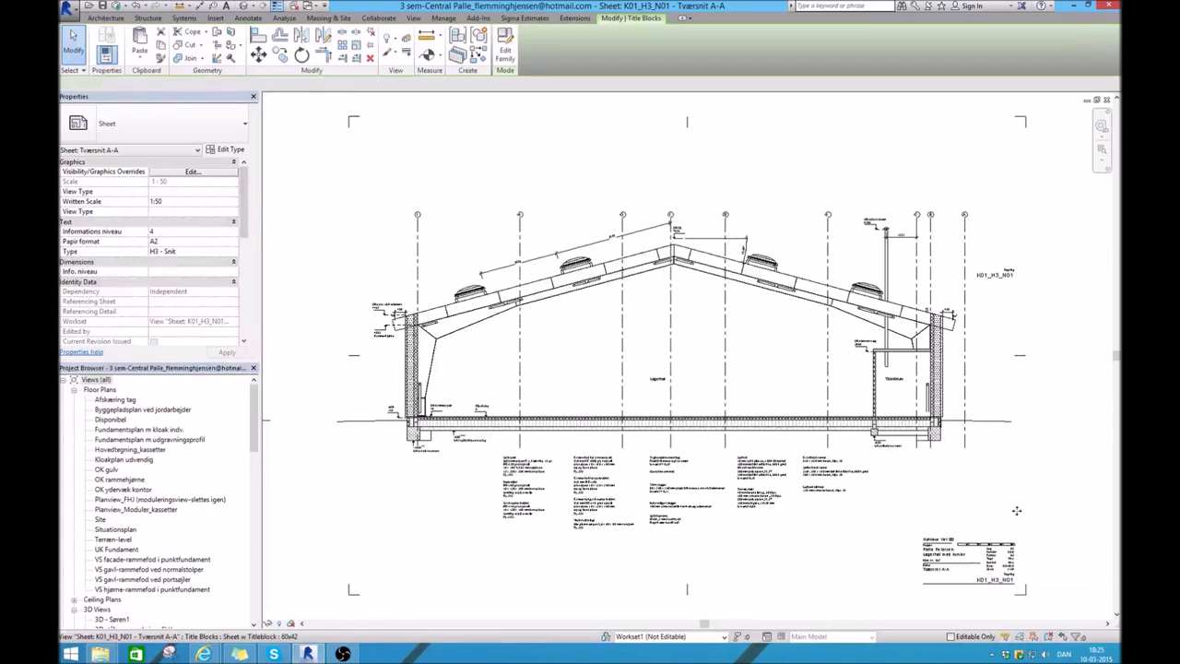
pyautogui.click(315, 500)
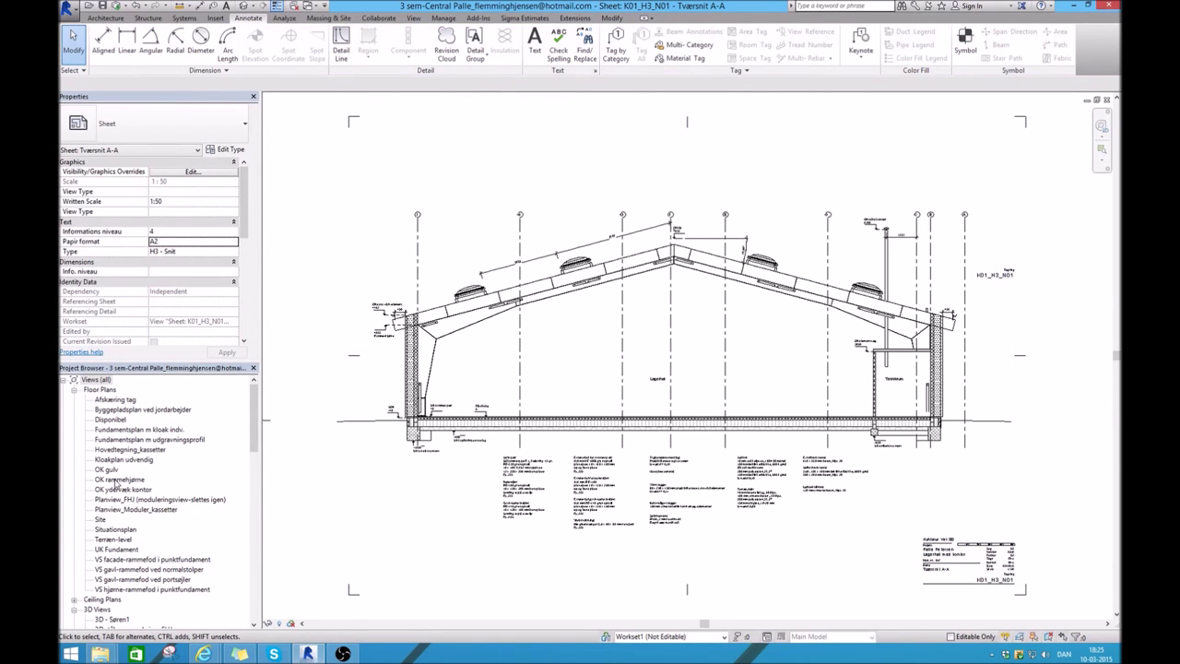
pyautogui.doubleClick(129, 499)
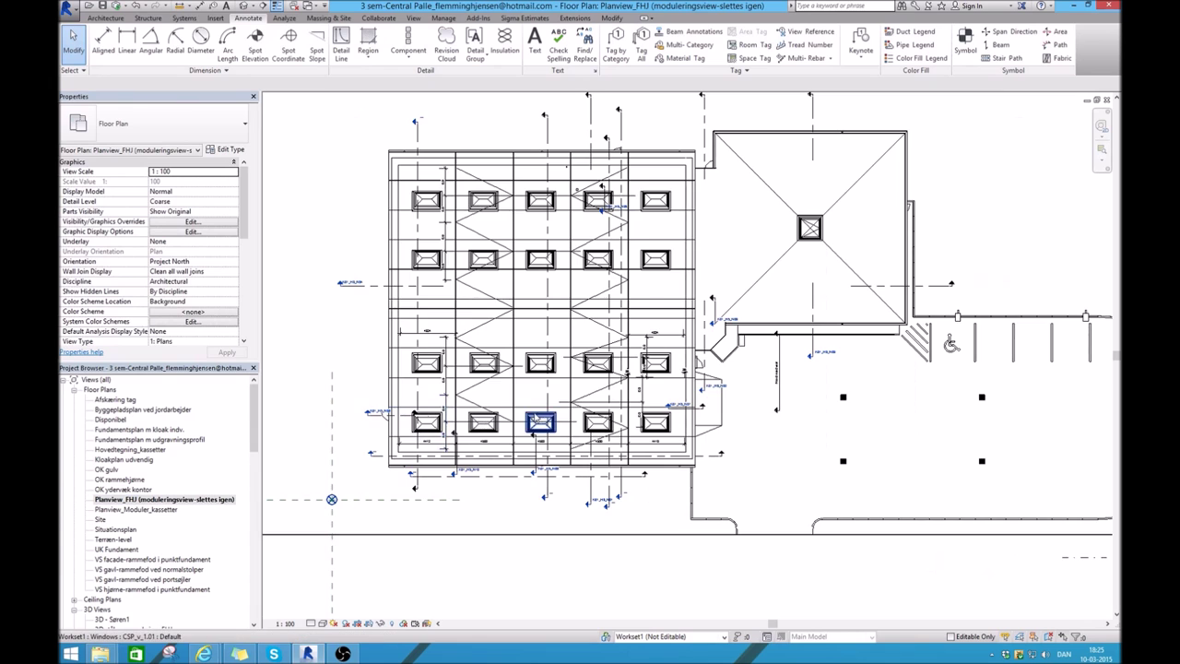
# Place one Flemming test 1 frame on level OK gulv beside the parking area
pyautogui.click(106, 18)
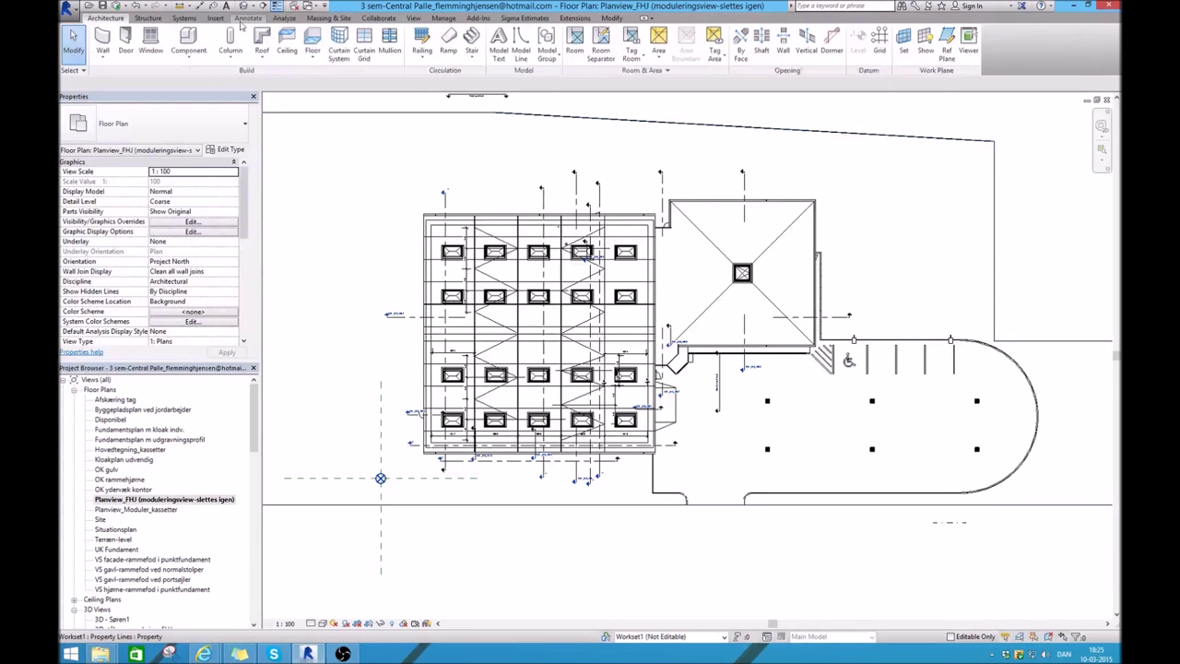
pyautogui.click(188, 39)
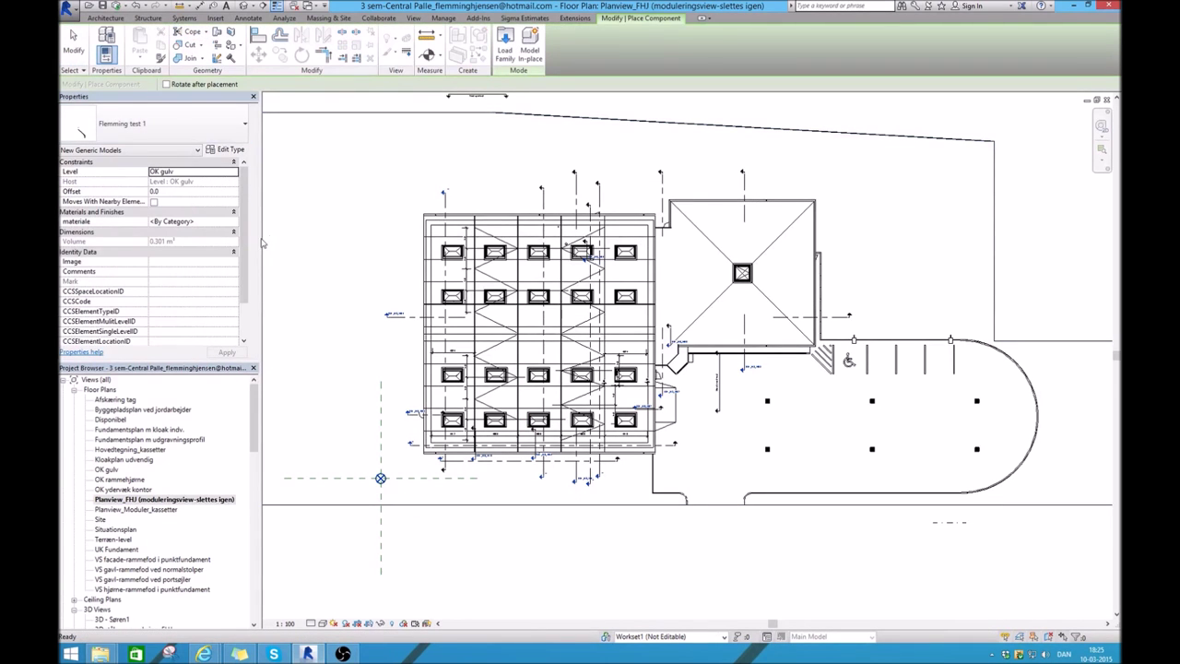
pyautogui.press('Escape')
pyautogui.scroll(-10, 138, 507)
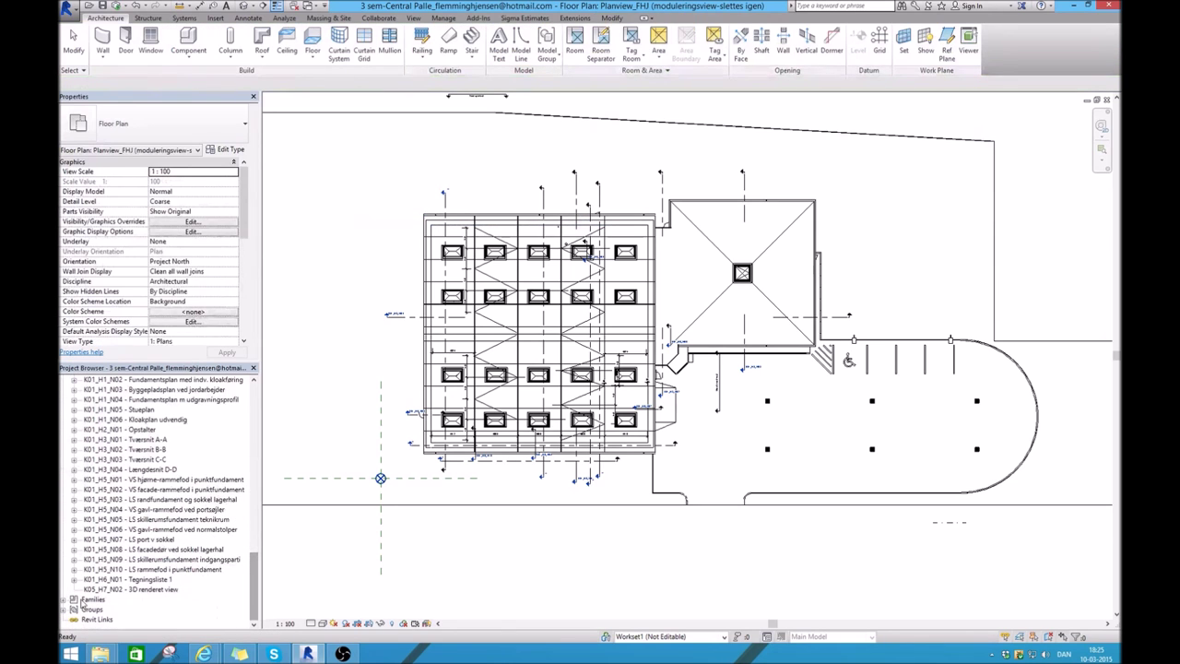
pyautogui.moveTo(254, 588); pyautogui.dragTo(238, 431)
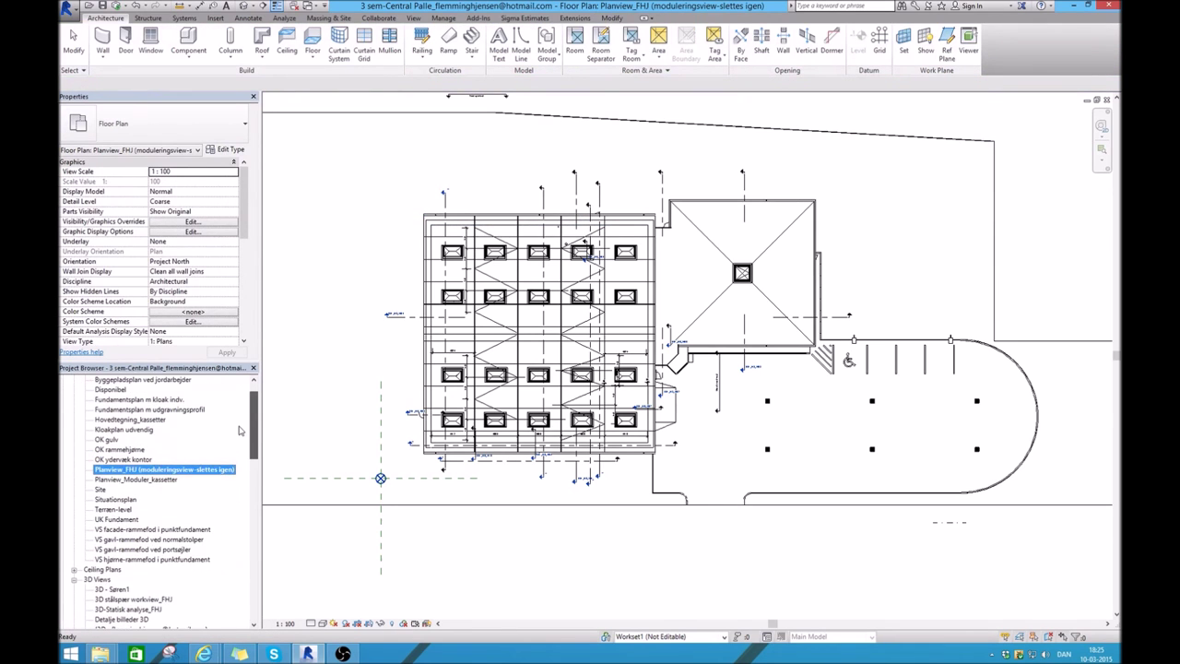
pyautogui.scroll(1, 184, 431)
pyautogui.click(188, 39)
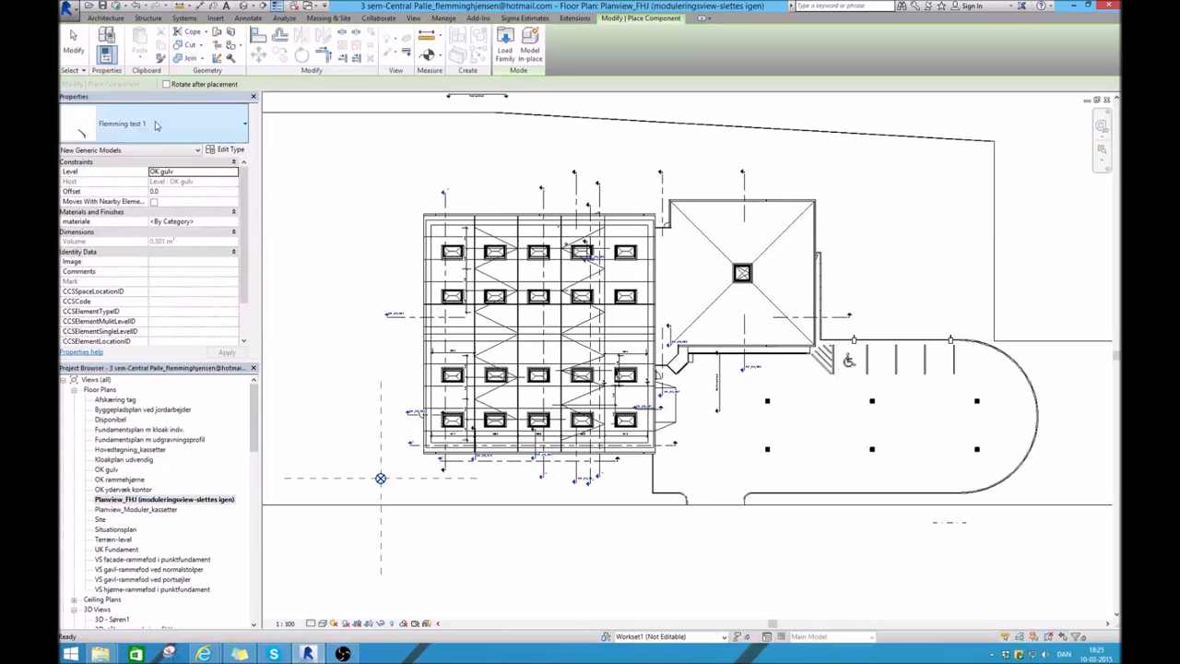
pyautogui.click(143, 129)
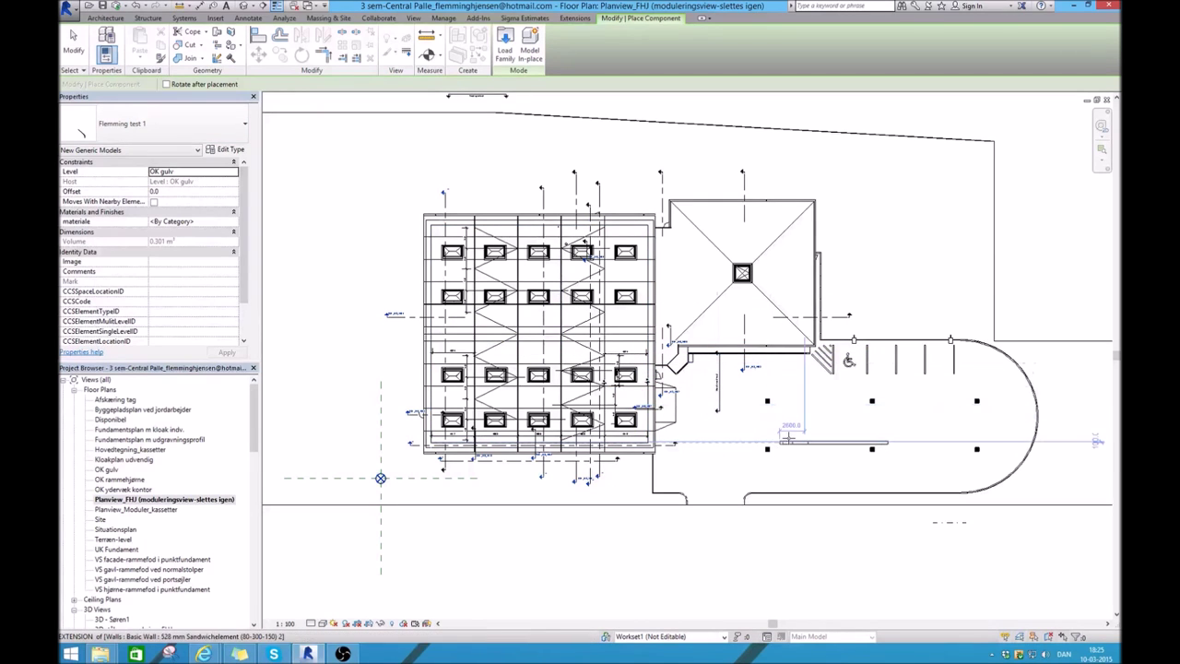
pyautogui.press('Escape')
pyautogui.press('Escape')
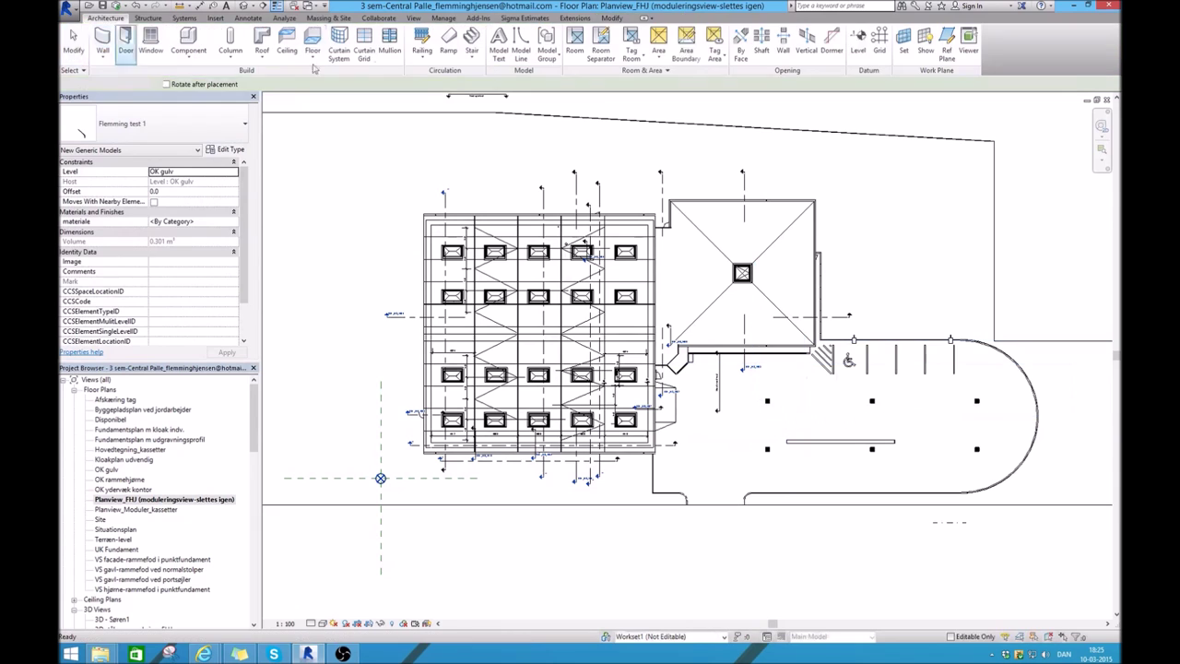
# Rotate the Flemming test 1 frame 90° in Planview_FHJ with RO, then view it in default 3D
pyautogui.scroll(2, 871, 518)
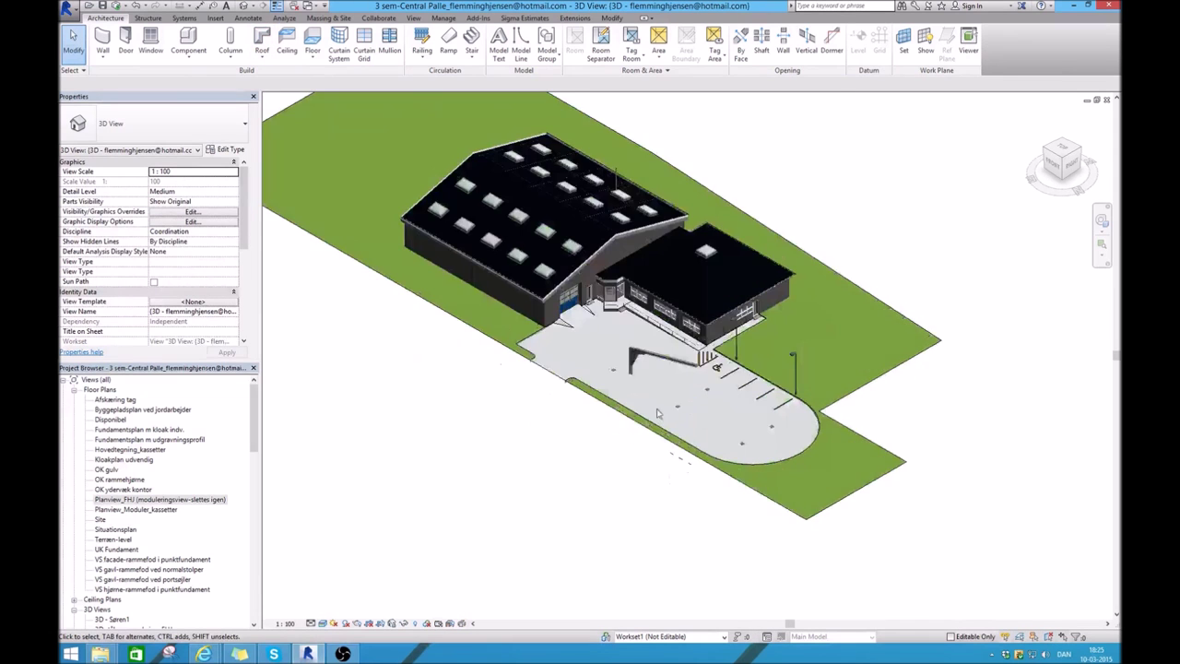
pyautogui.scroll(6, 728, 516)
pyautogui.scroll(2, 627, 349)
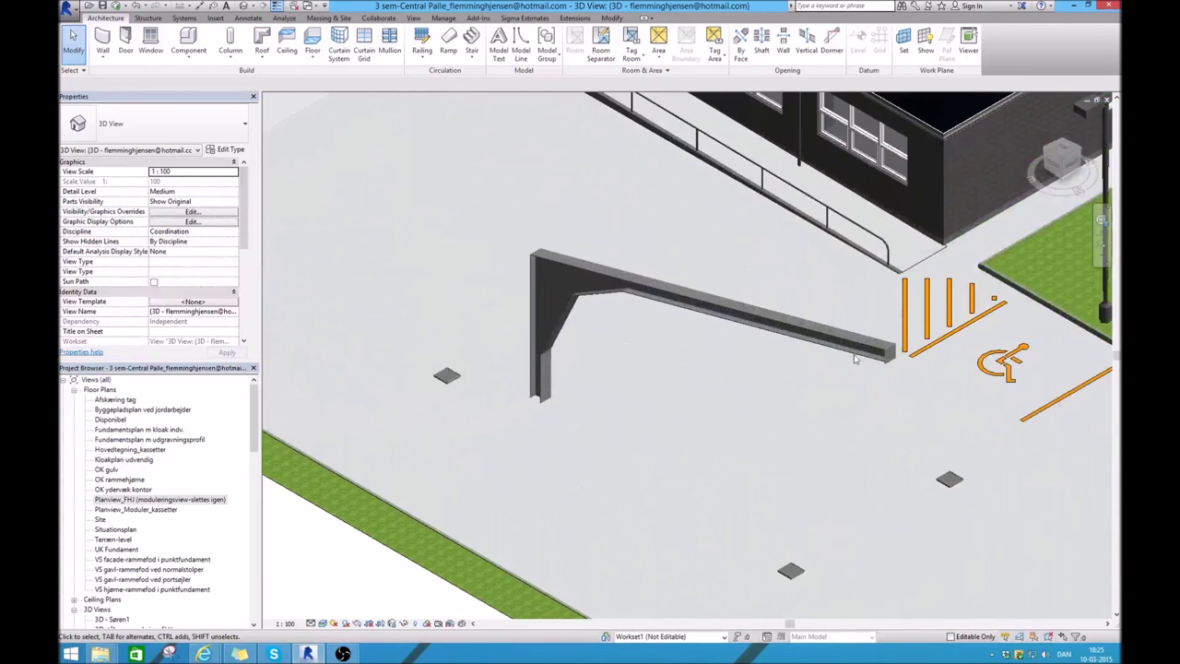
pyautogui.scroll(2, 906, 370)
pyautogui.scroll(2, 878, 327)
pyautogui.scroll(-1, 879, 325)
pyautogui.scroll(-3, 927, 363)
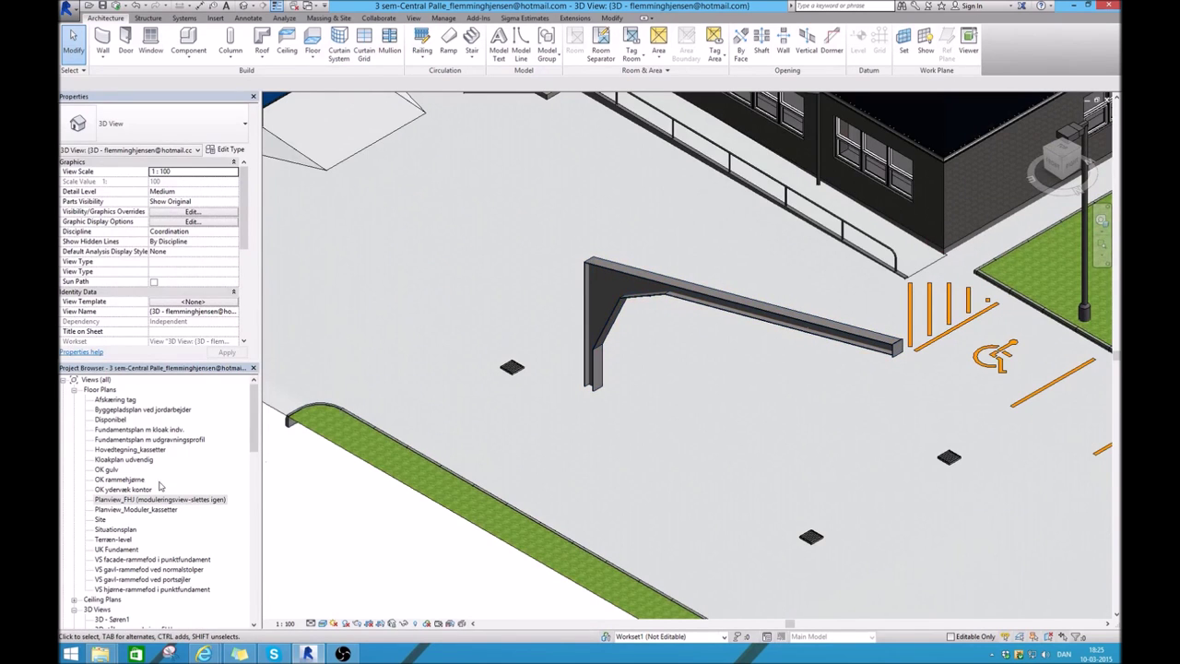
pyautogui.doubleClick(134, 503)
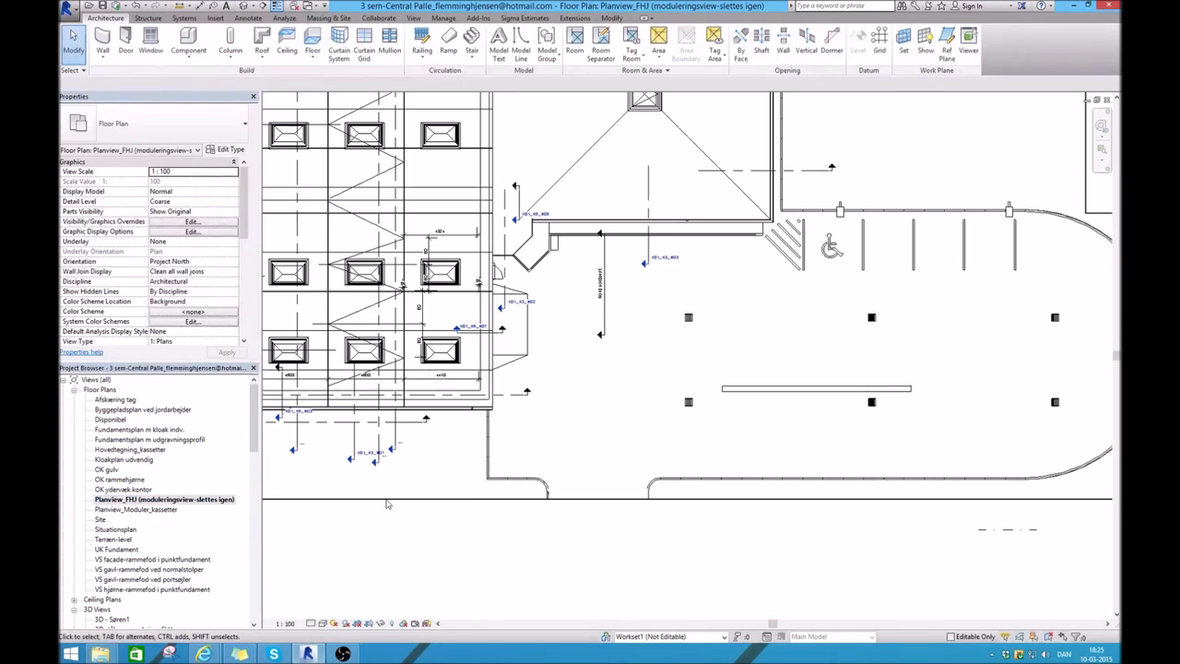
pyautogui.click(765, 388)
pyautogui.press('r')
pyautogui.press('o')
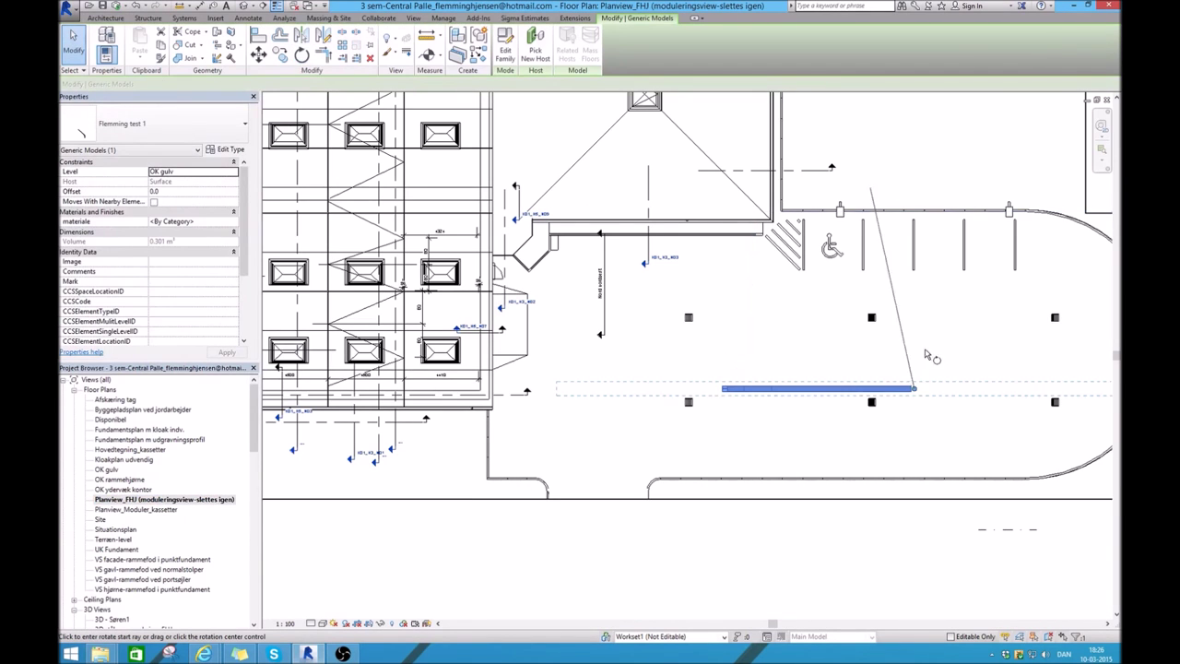
pyautogui.click(950, 309)
pyautogui.write('90')
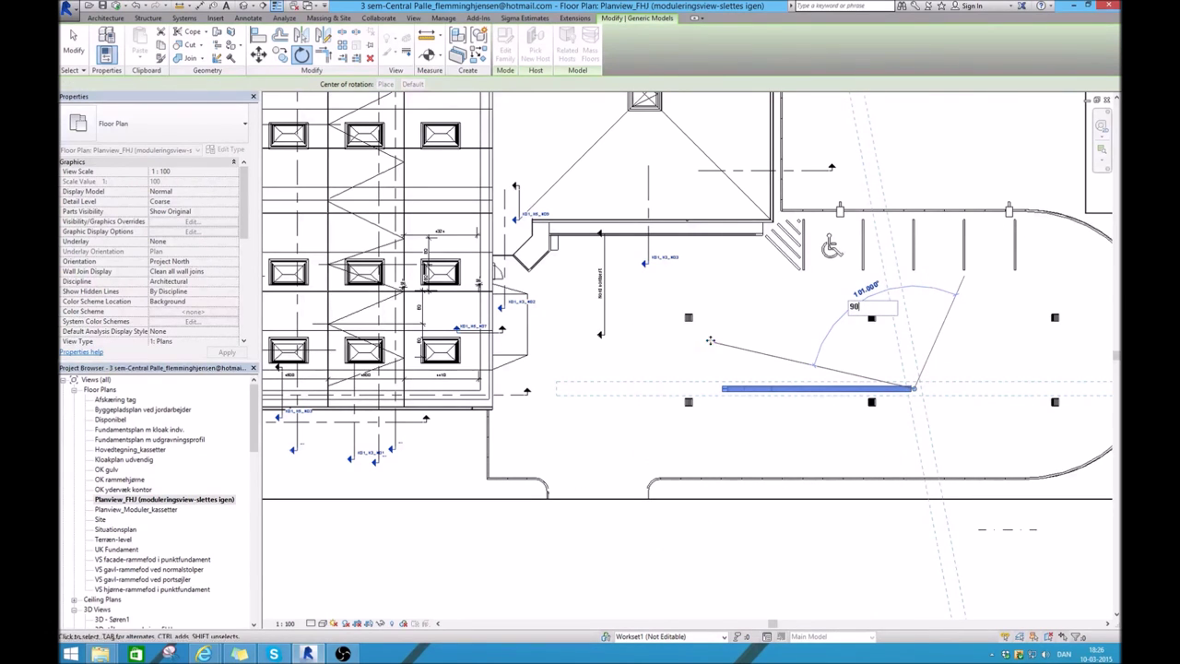
pyautogui.press('Return')
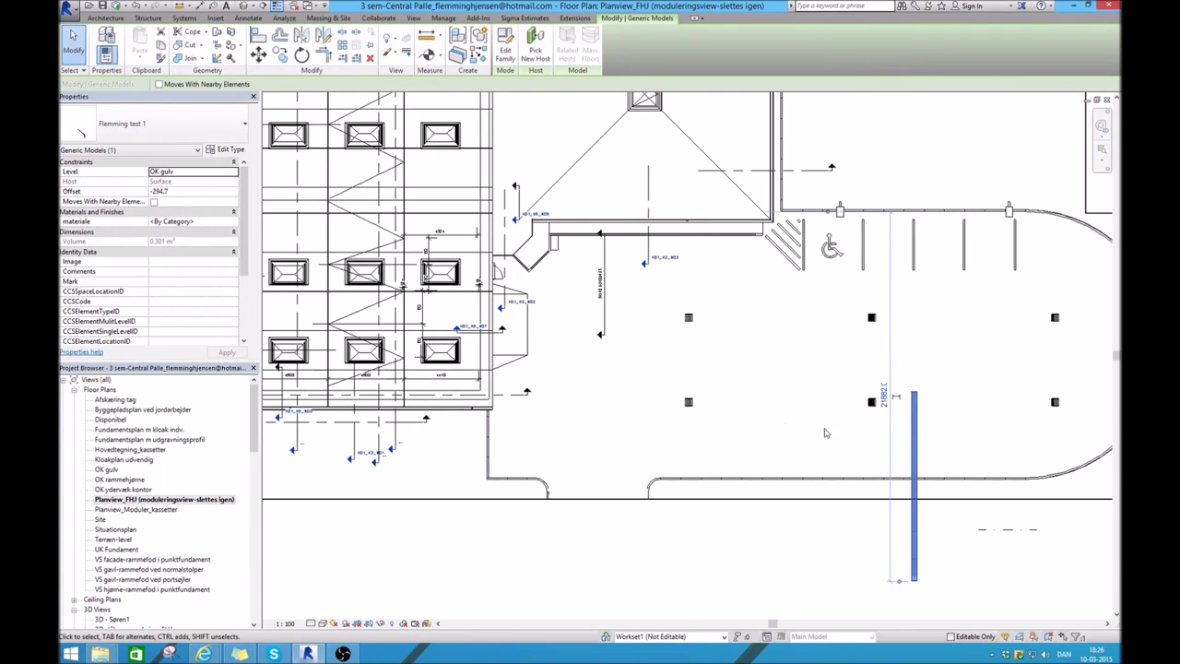
pyautogui.click(73, 41)
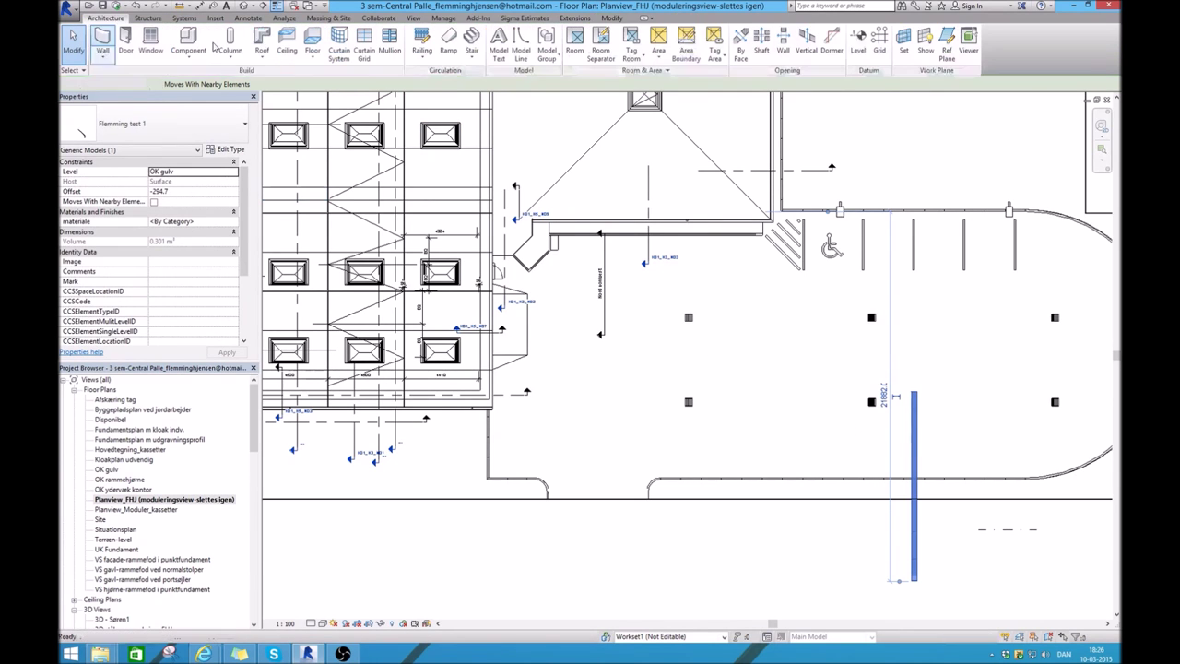
pyautogui.click(249, 5)
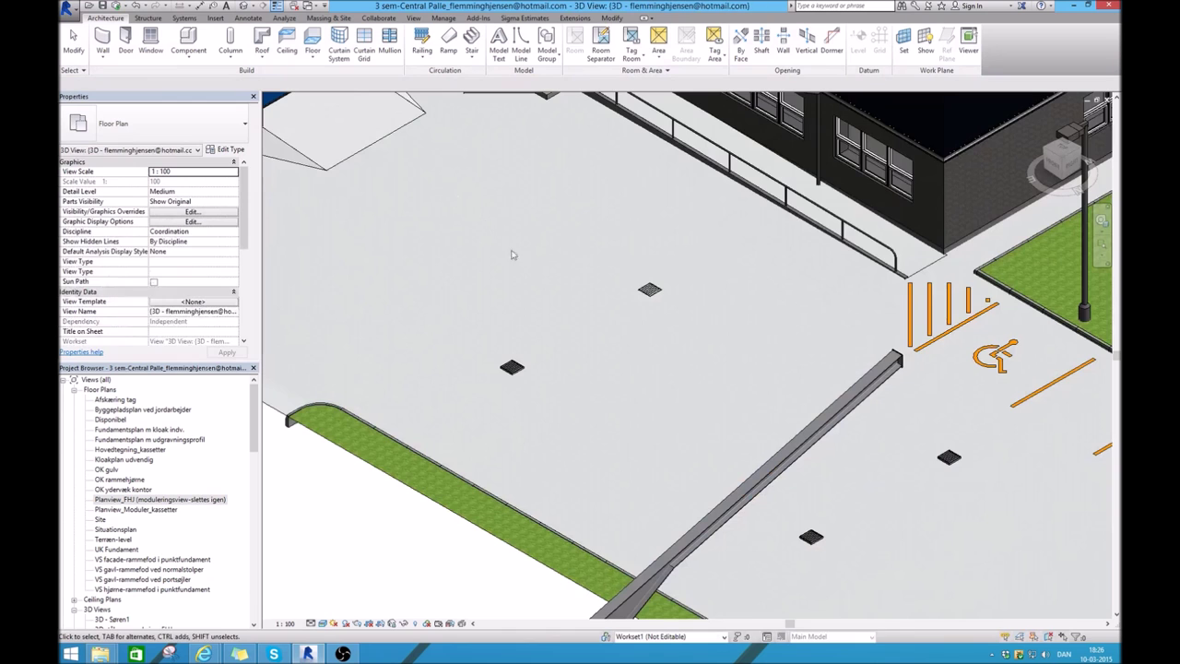
# Set the frame's materiale parameter to the Yellow paint material
pyautogui.scroll(5, 687, 460)
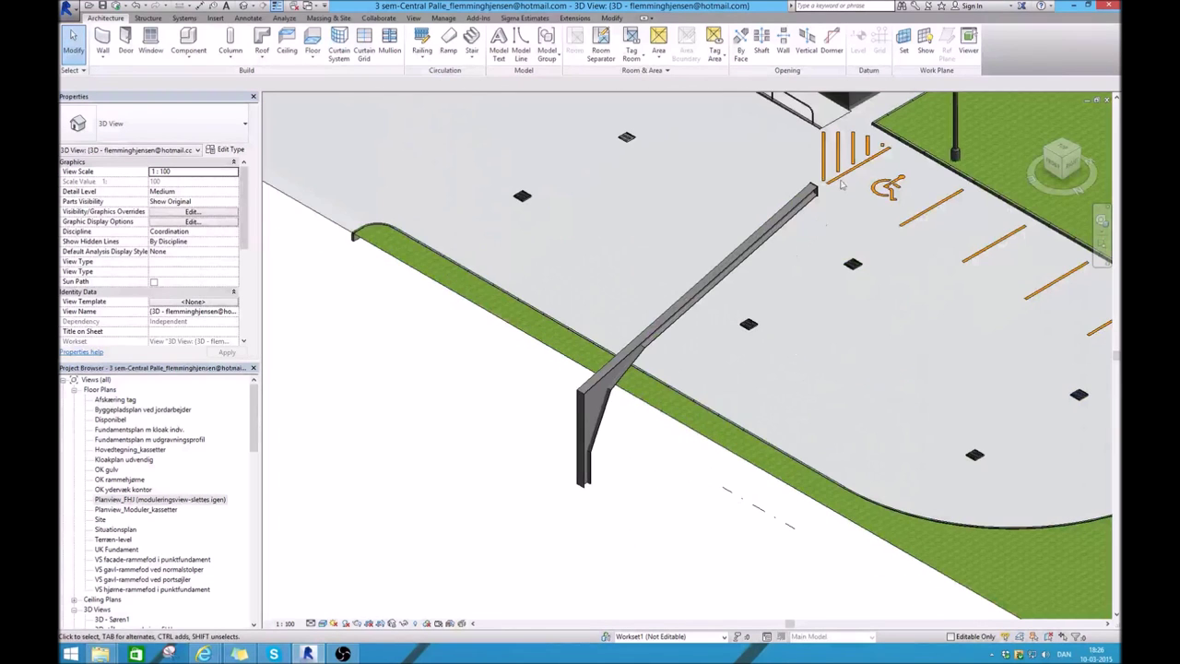
pyautogui.scroll(-2, 611, 349)
pyautogui.scroll(3, 547, 408)
pyautogui.click(556, 403)
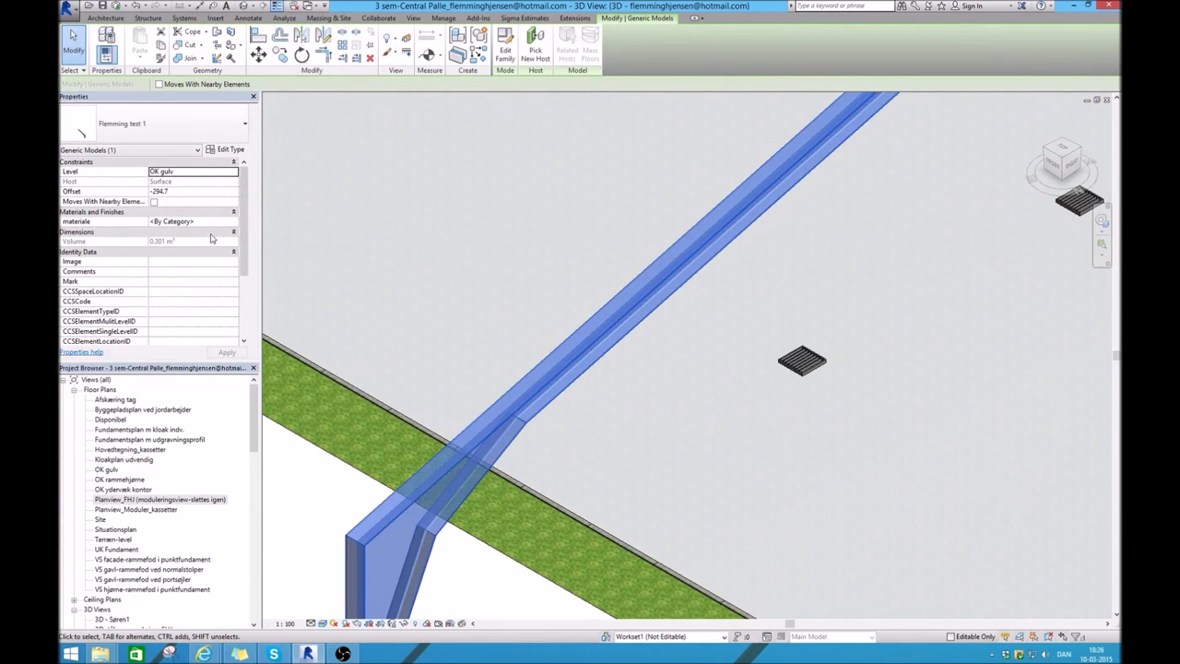
pyautogui.click(233, 222)
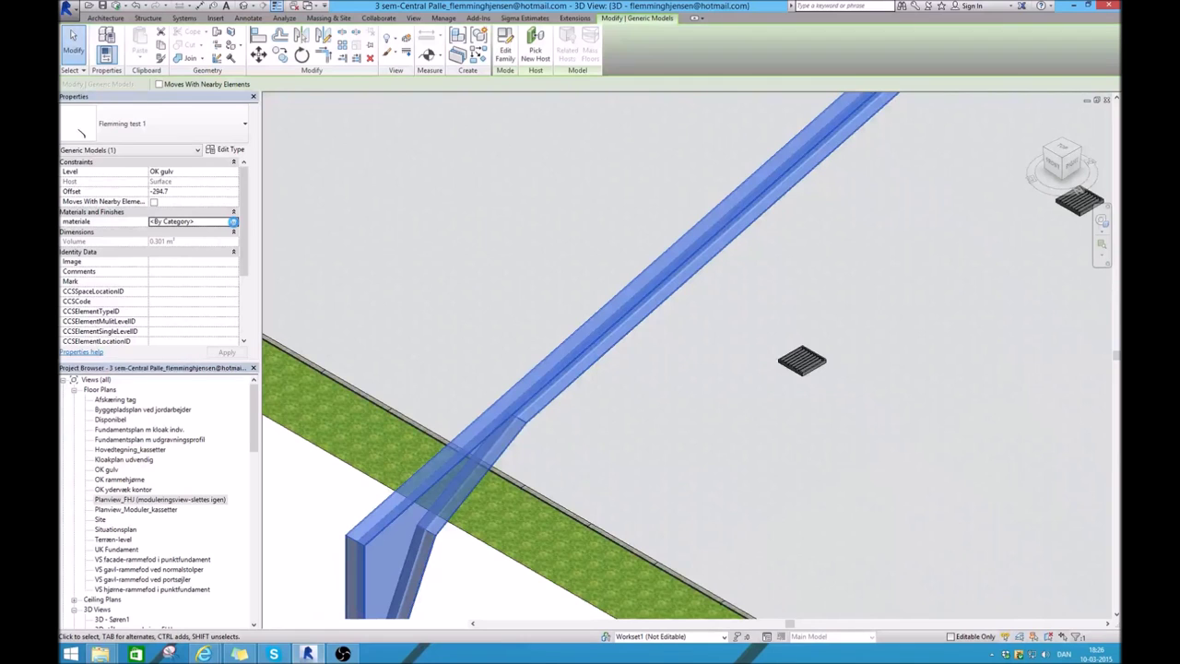
pyautogui.click(342, 654)
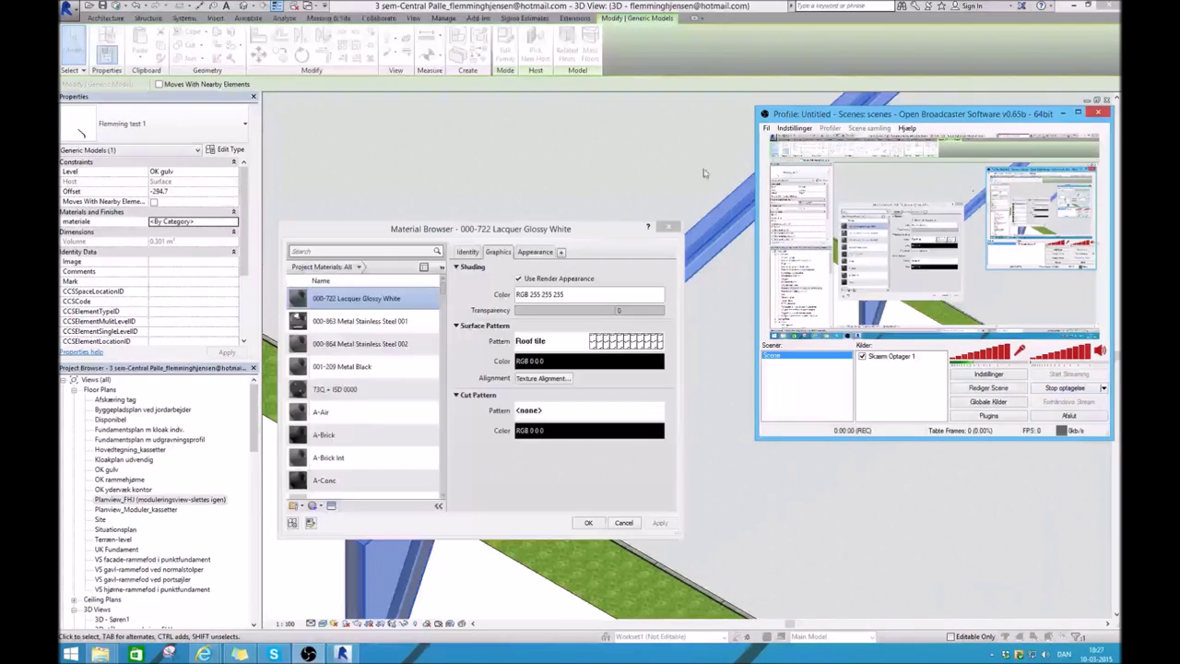
pyautogui.click(701, 170)
pyautogui.click(386, 249)
pyautogui.write('ye')
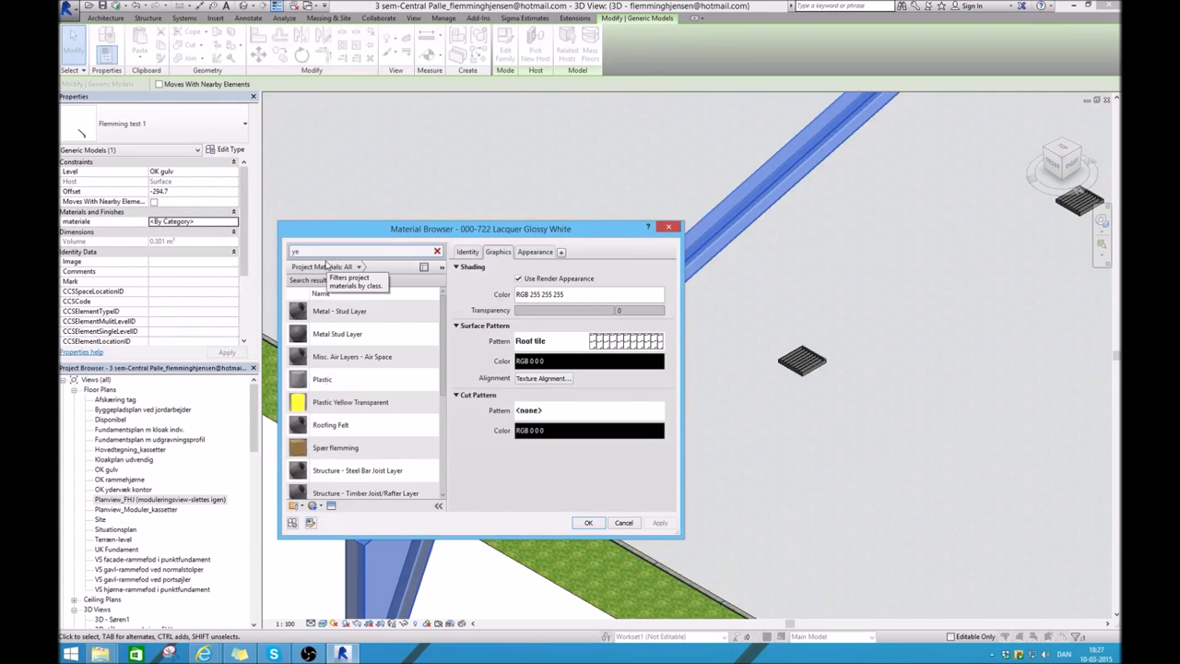
pyautogui.write('l')
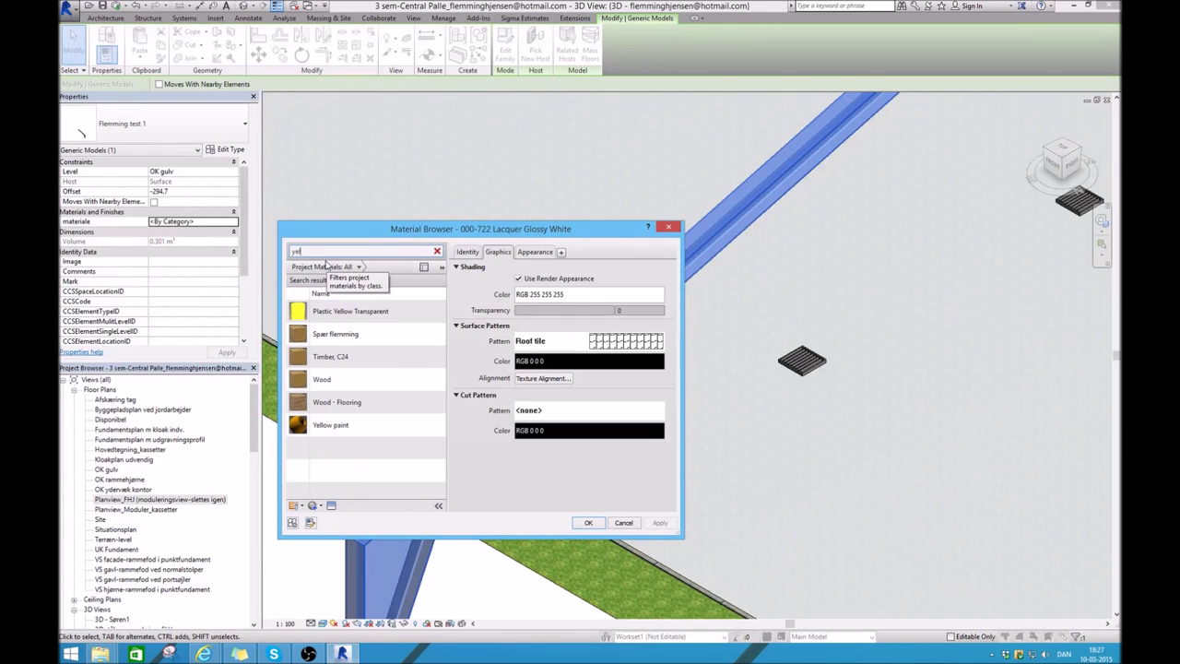
pyautogui.click(334, 426)
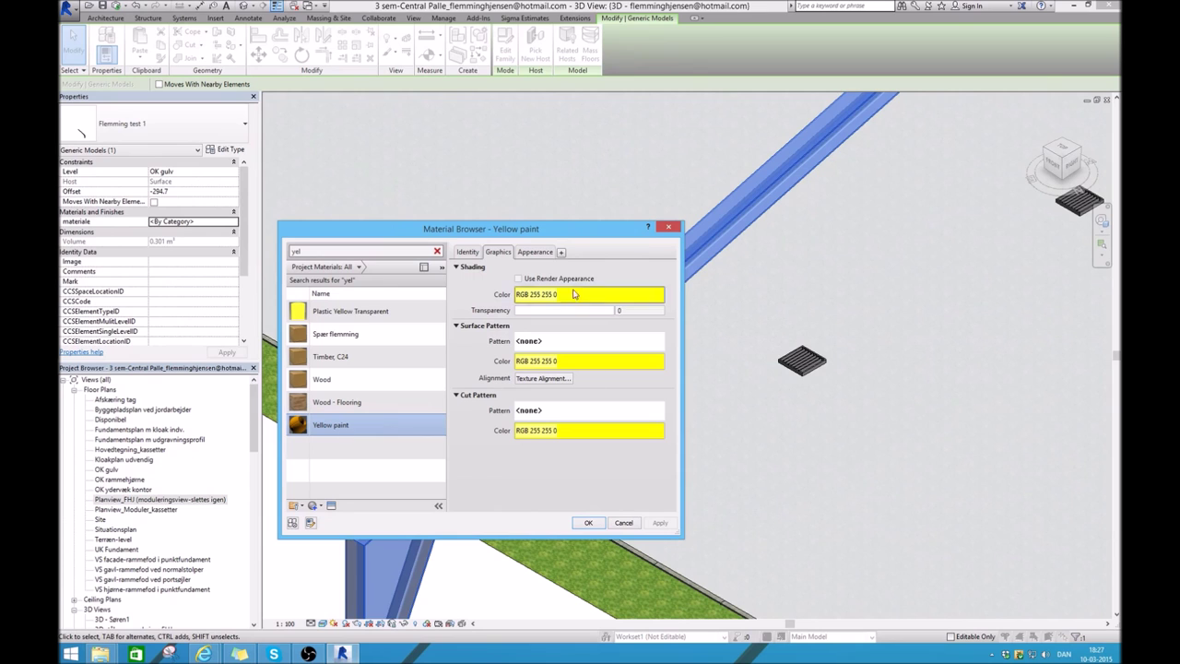
# Give Yellow paint an orange shading colour, RGB 255 128 0, and apply it
pyautogui.click(534, 251)
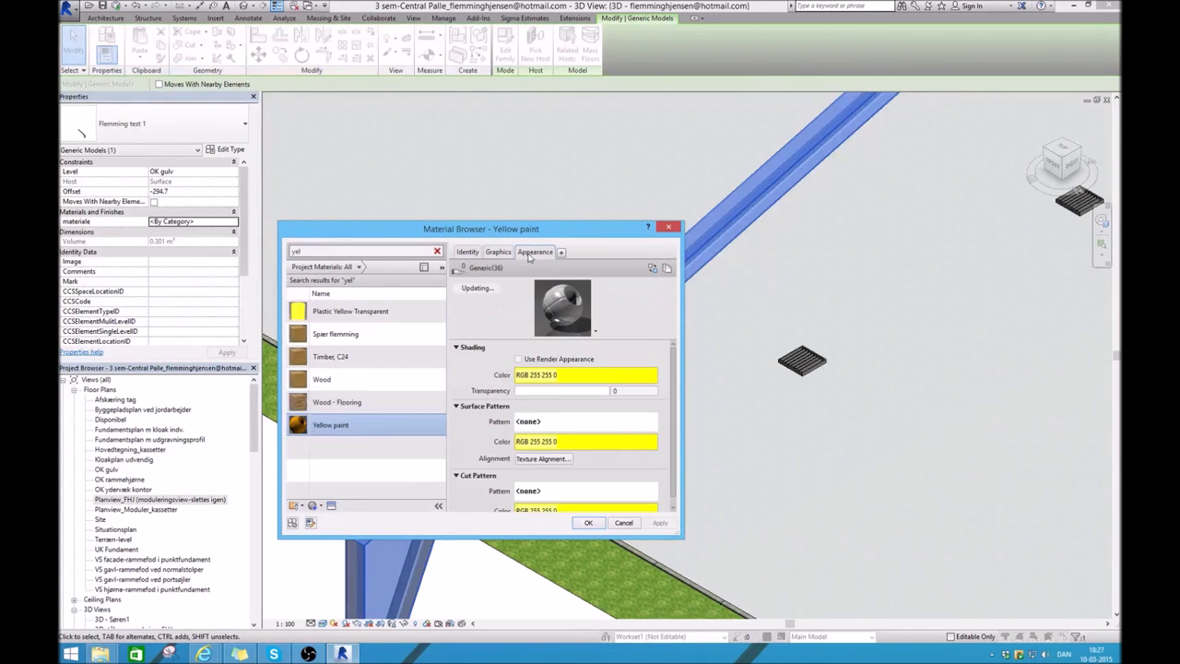
pyautogui.click(506, 255)
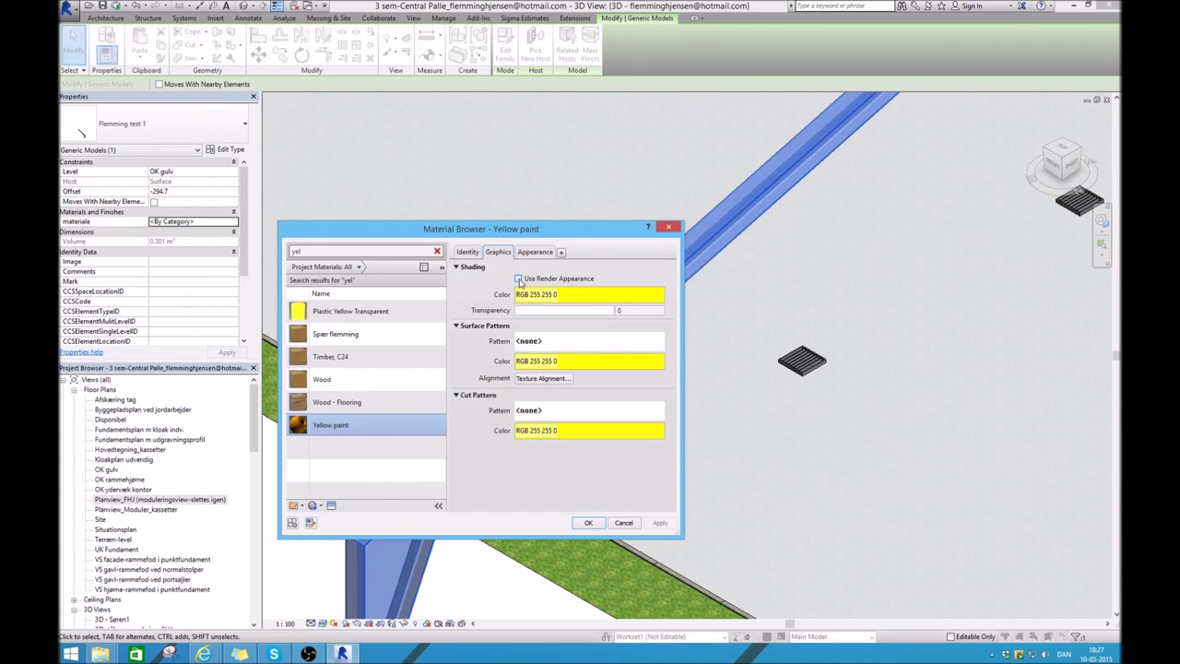
pyautogui.click(548, 252)
pyautogui.click(513, 254)
pyautogui.click(518, 278)
pyautogui.click(519, 277)
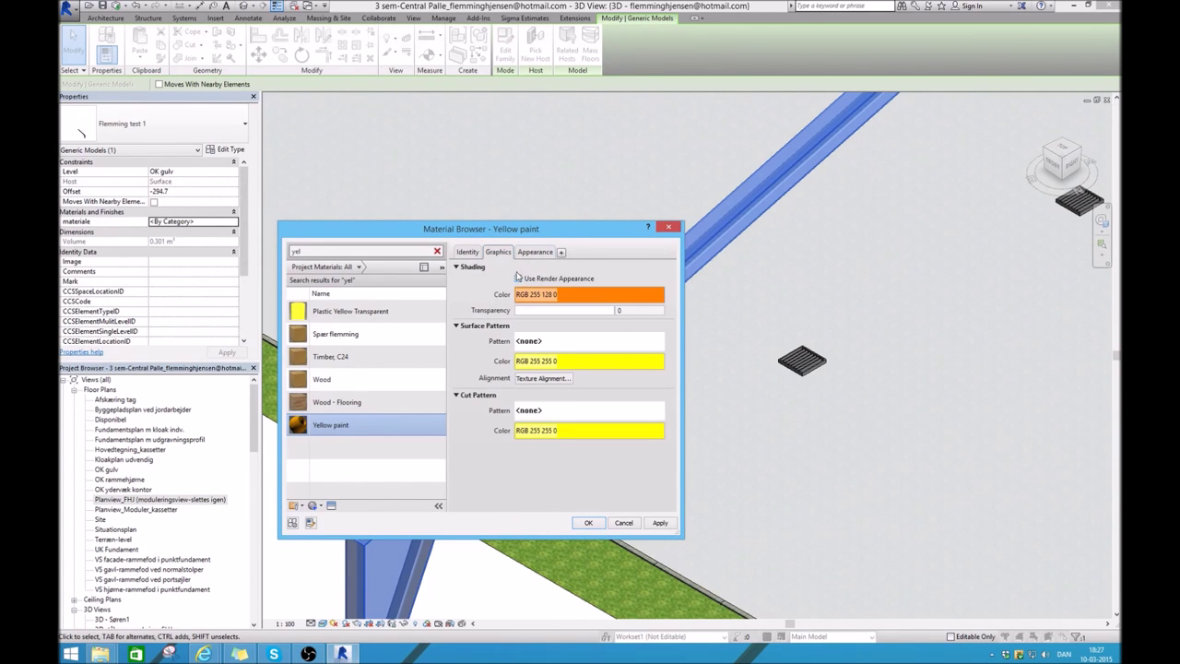
pyautogui.click(591, 523)
pyautogui.click(519, 360)
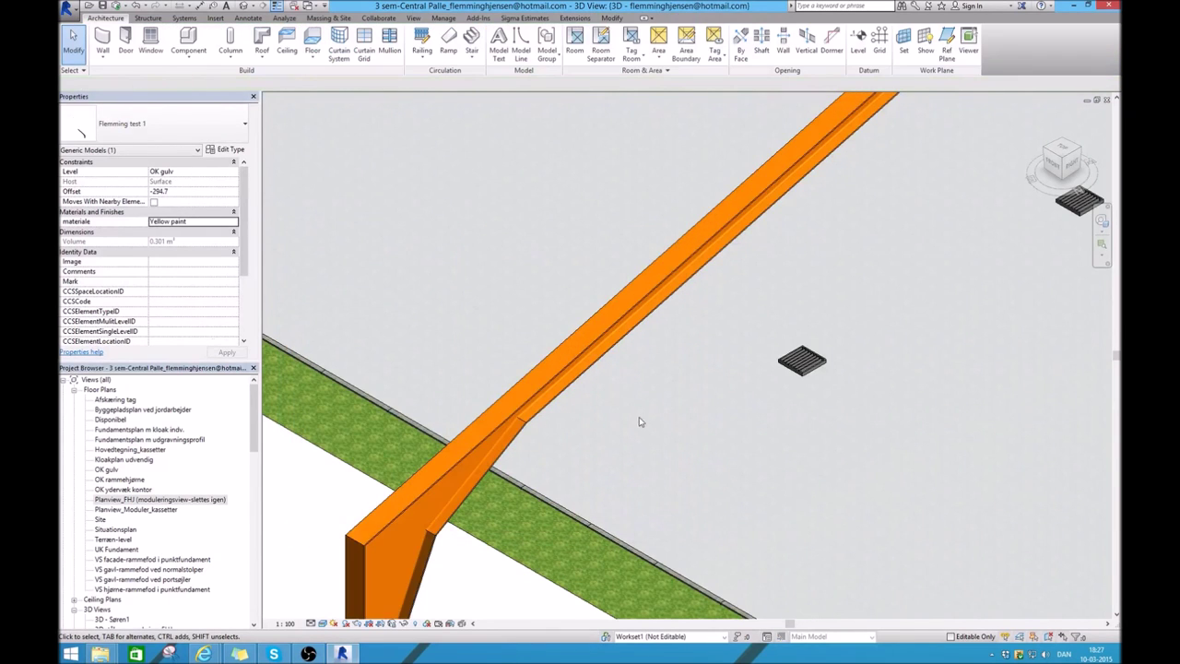
pyautogui.keyDown('shift'); pyautogui.moveTo(519, 388); pyautogui.dragTo(517, 449, button='middle'); pyautogui.keyUp('shift')
pyautogui.scroll(-5, 517, 449)
pyautogui.scroll(5, 604, 420)
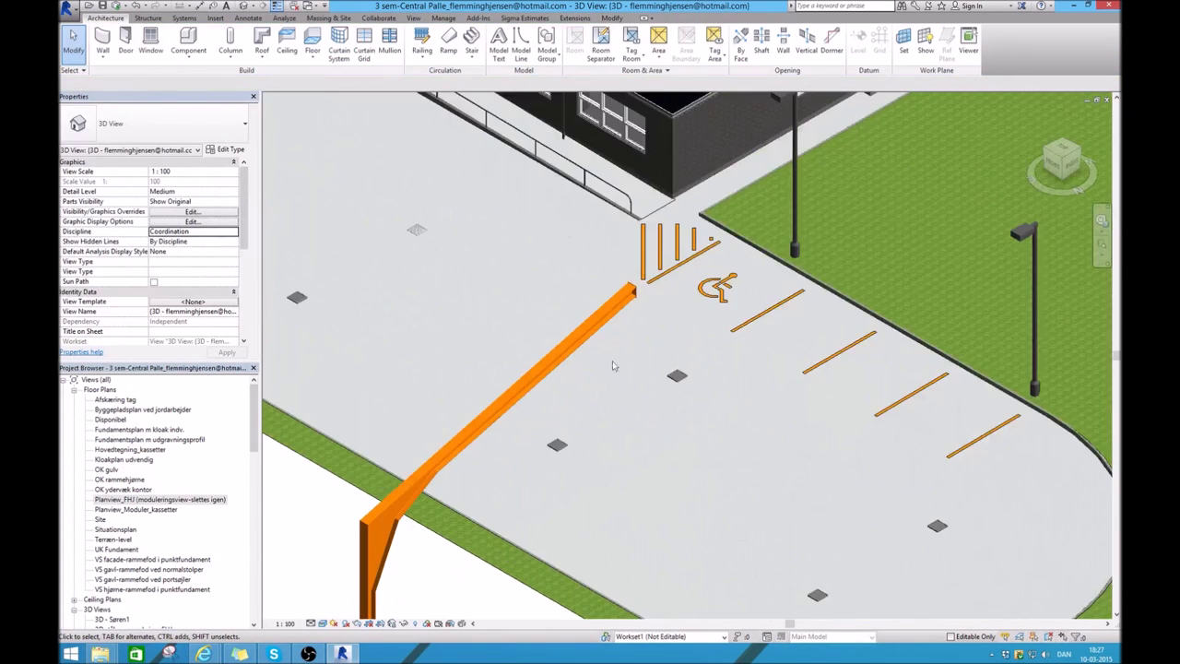
pyautogui.scroll(3, 617, 340)
pyautogui.scroll(2, 637, 295)
pyautogui.scroll(2, 664, 275)
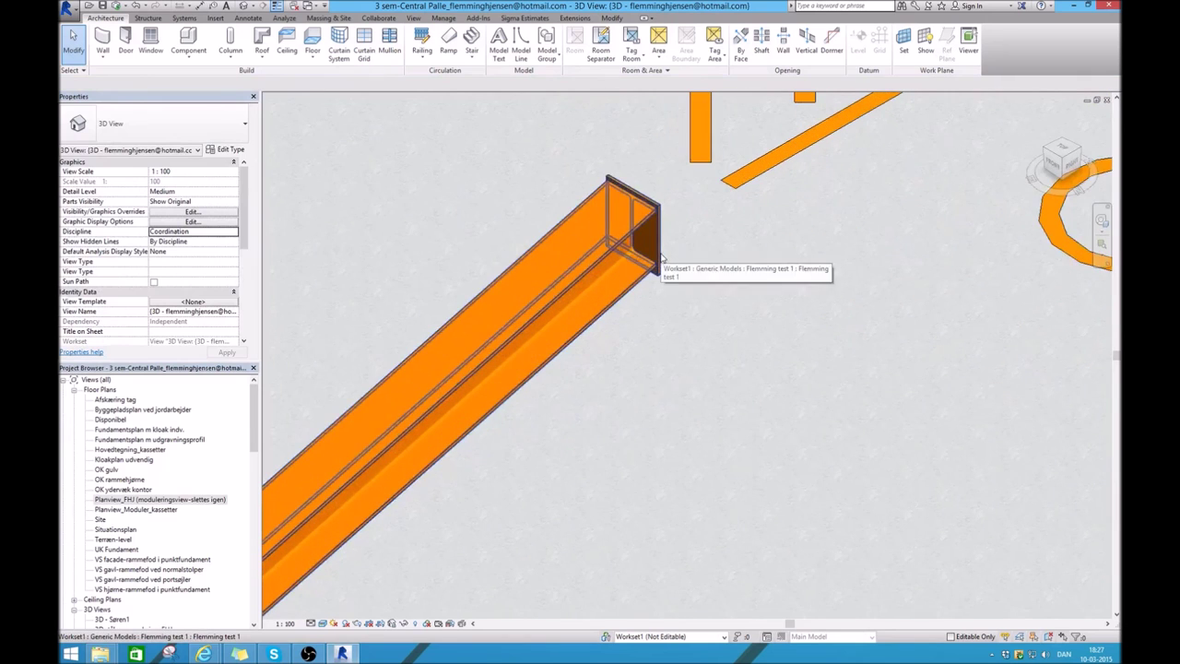
pyautogui.scroll(-2, 674, 263)
pyautogui.scroll(-2, 565, 339)
pyautogui.scroll(-2, 584, 323)
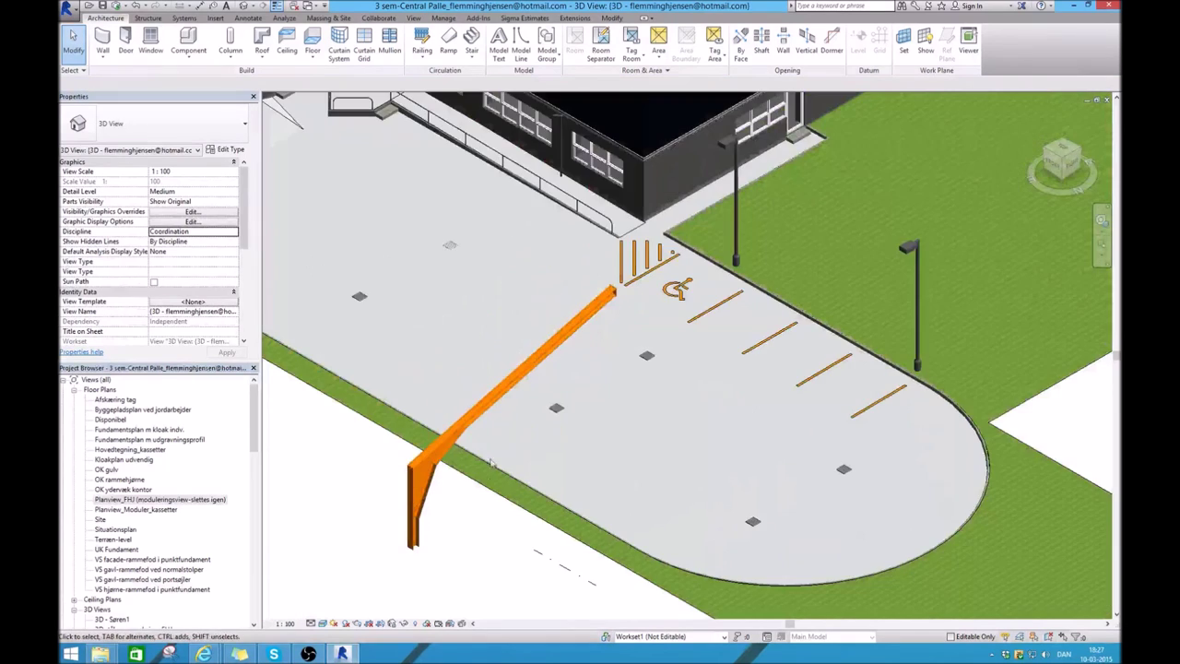
pyautogui.scroll(5, 424, 564)
pyautogui.scroll(2, 438, 488)
pyautogui.click(431, 480)
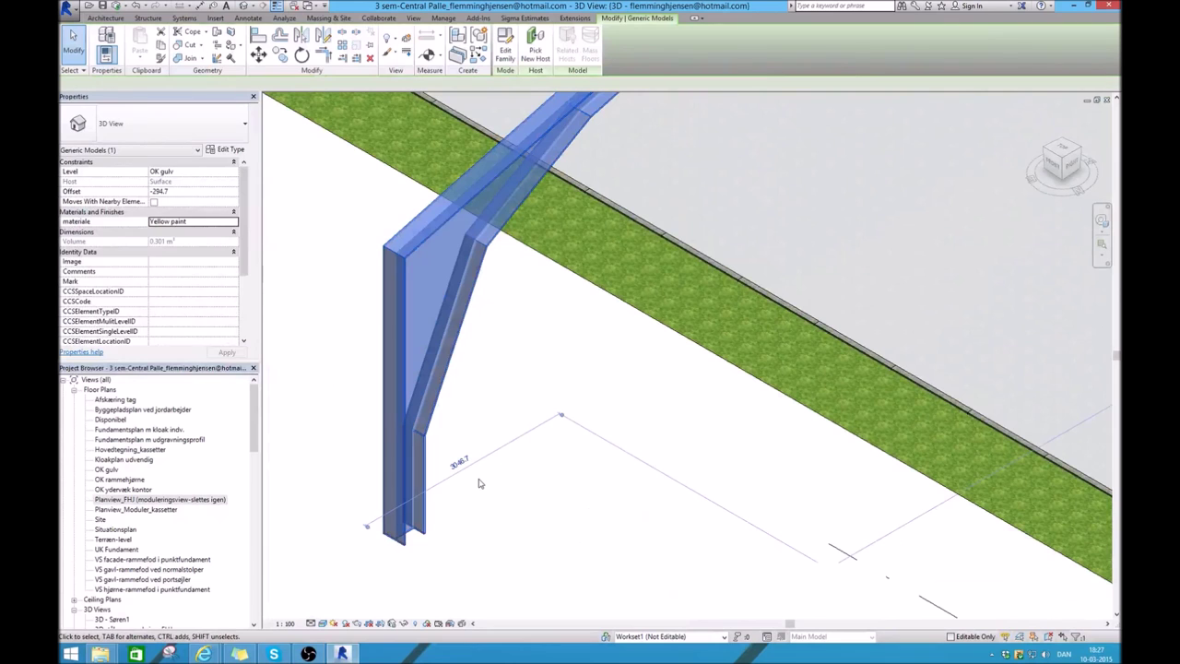
pyautogui.click(506, 407)
pyautogui.scroll(-1, 498, 424)
pyautogui.scroll(-2, 474, 434)
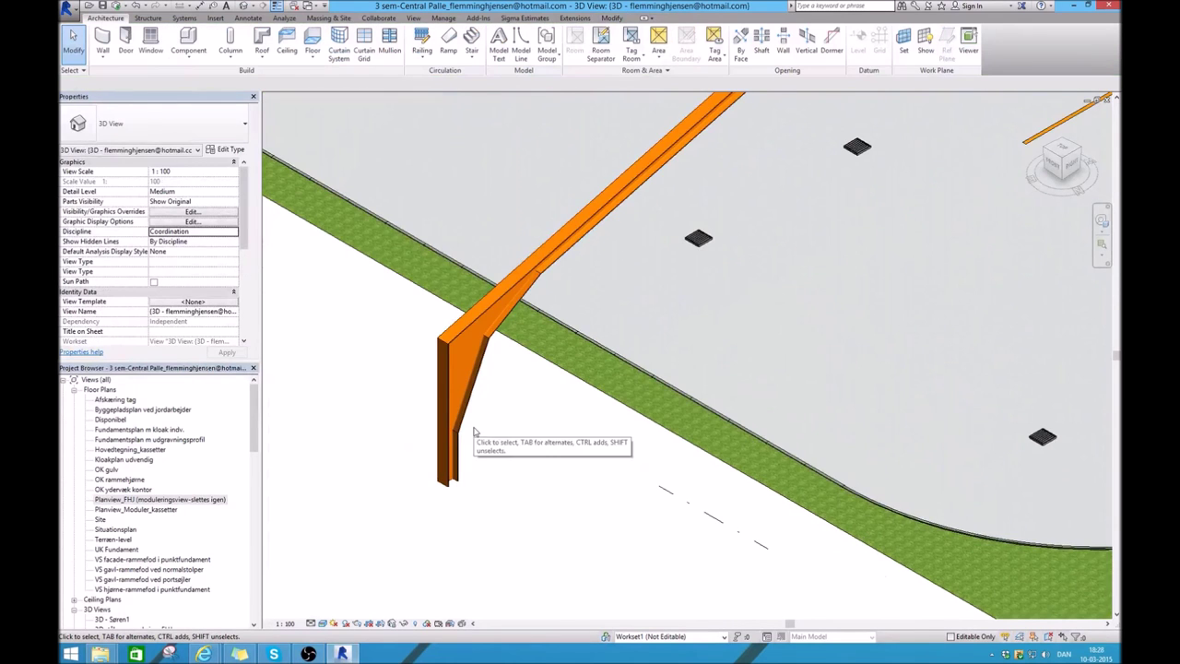
pyautogui.scroll(-1, 479, 443)
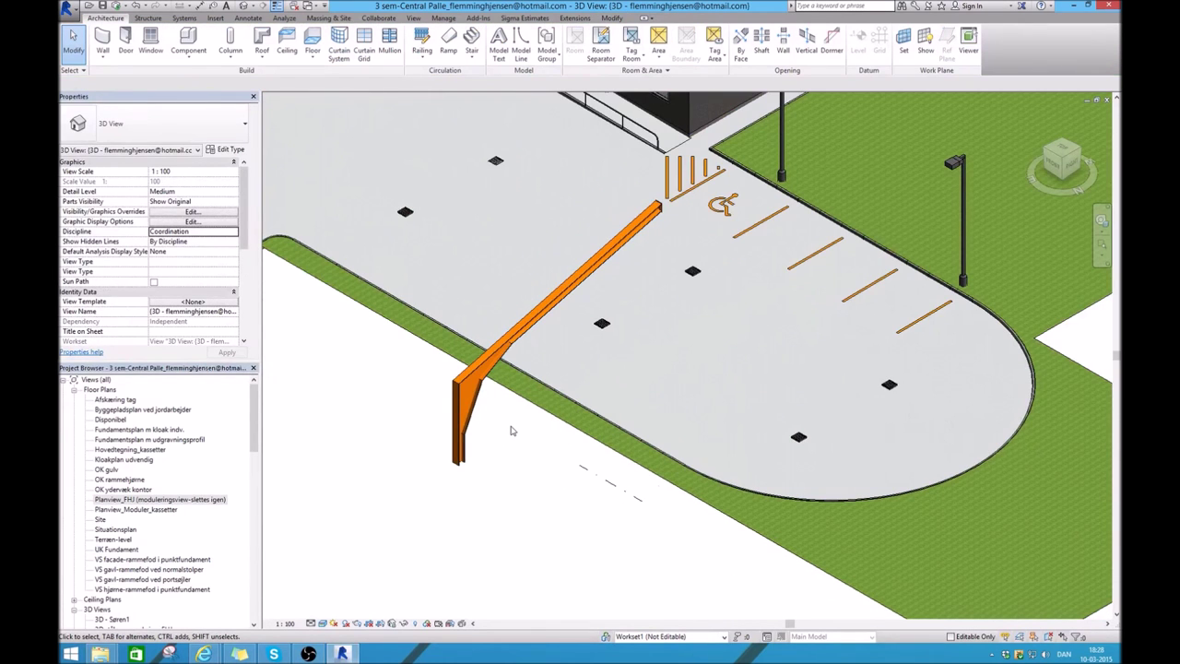
pyautogui.click(309, 654)
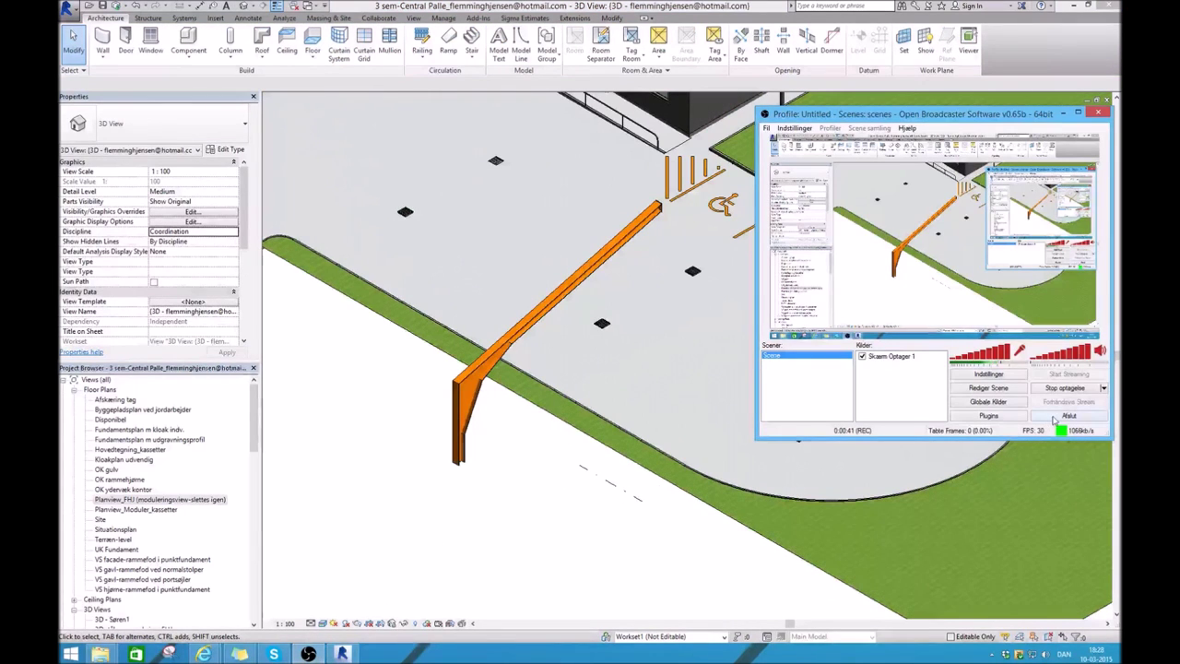